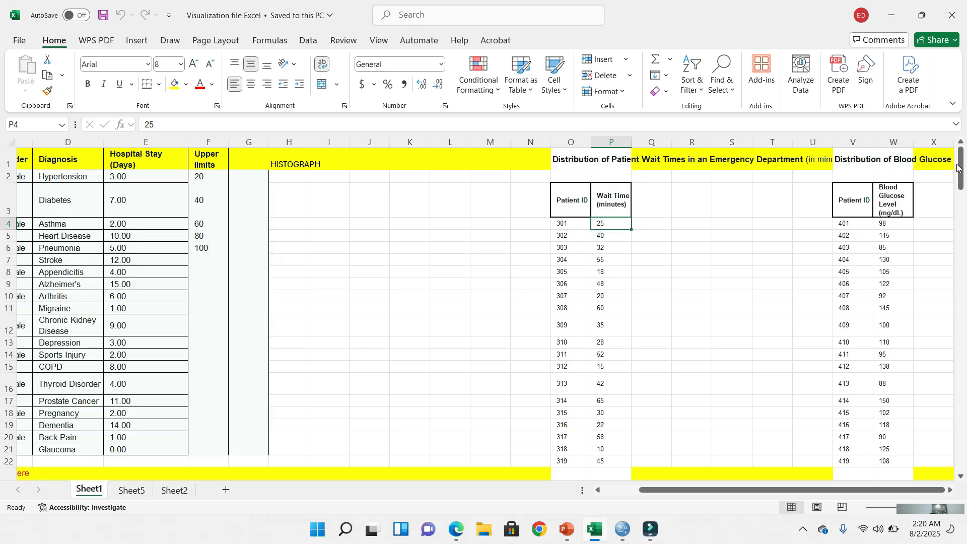
Examine the emergency department wait-time table and the Upper limits column in the histogram section
left_click_drag(962, 169, 963, 173)
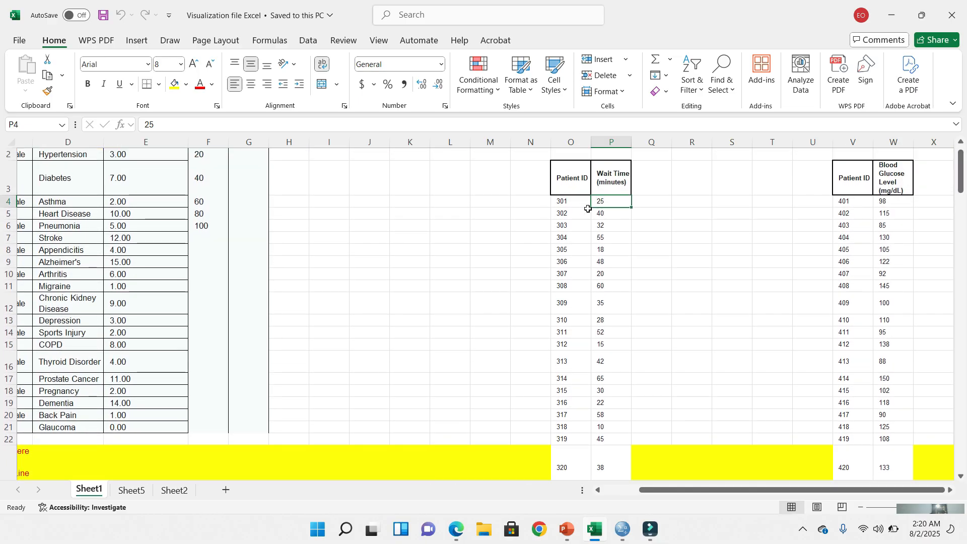
left_click(606, 202)
left_click_drag(959, 174, 964, 155)
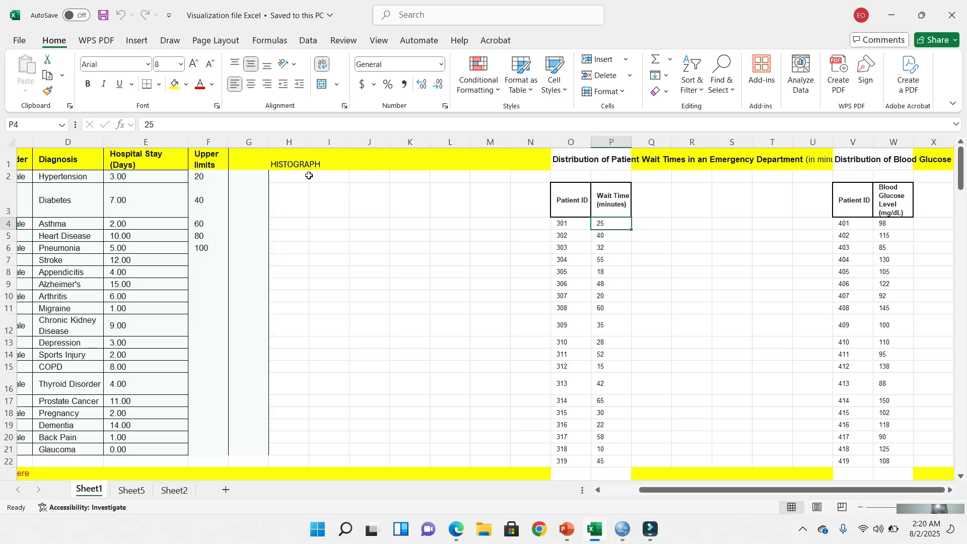
left_click(207, 163)
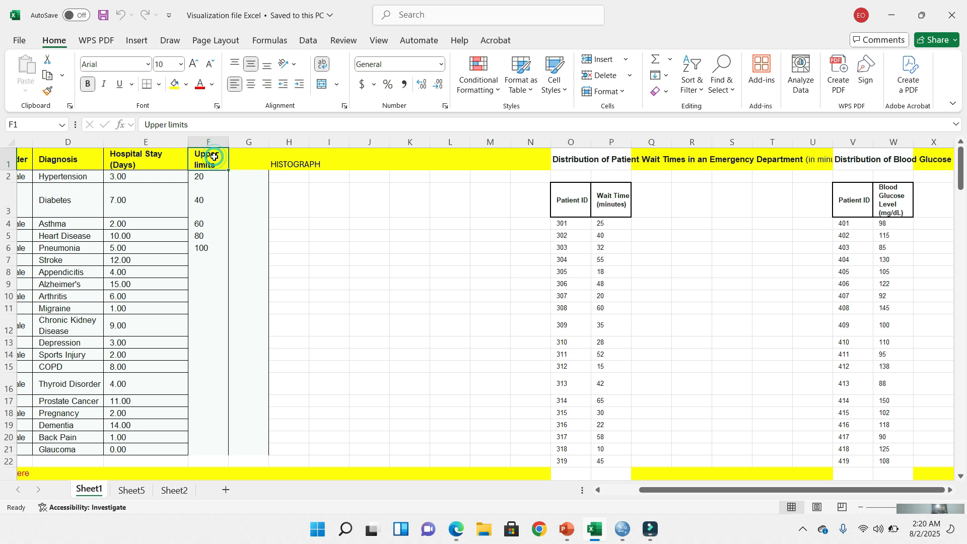
left_click(199, 175)
left_click(221, 153)
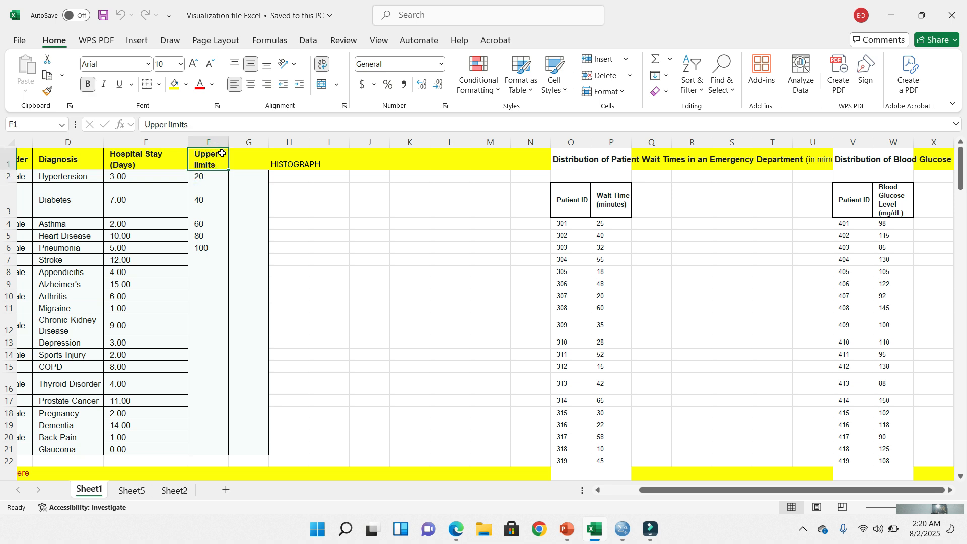
left_click(205, 177)
left_click(293, 178)
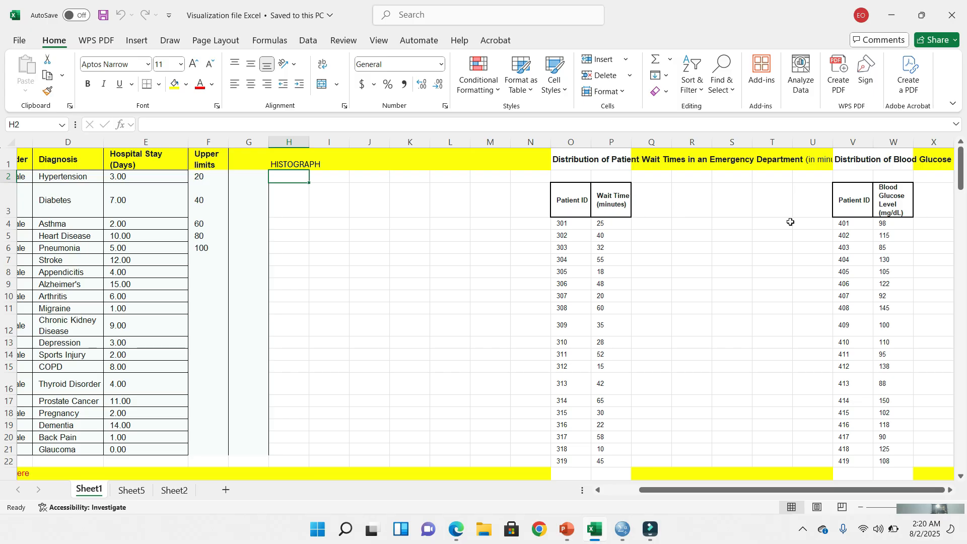
left_click_drag(962, 165, 962, 164)
Read through the patient ages in the Age (Years) column from the first record to the last and back to the header
left_click_drag(657, 493, 627, 493)
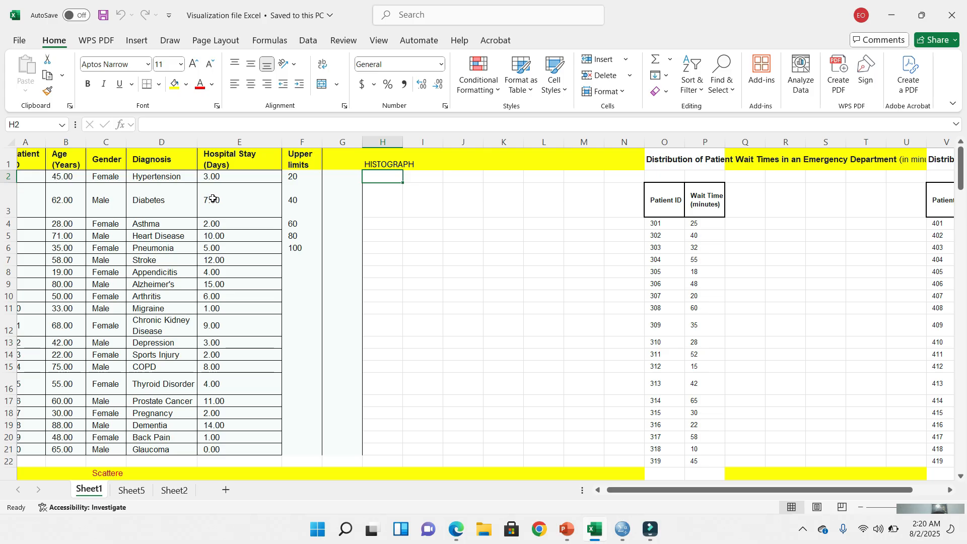
left_click(55, 177)
key("Down")
key("Down")
key("Down")
key("Down")
key("Down")
key("Down")
key("Down")
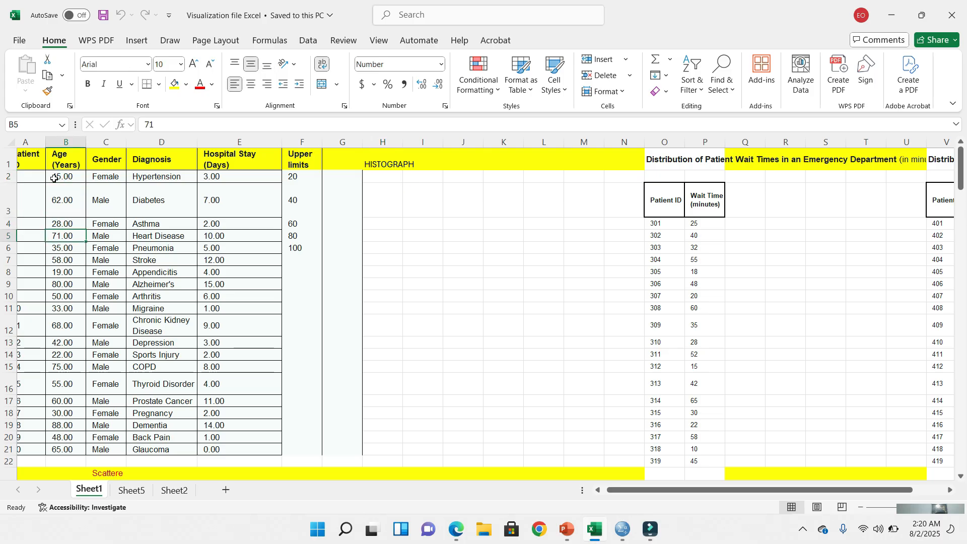
key("Down")
key("Down")
key("Down")
key("Down")
key("Down")
key("Down")
key("Down")
key("Down")
key("Down")
key("Down")
key("Down")
key("Down")
key("Down")
key("Down")
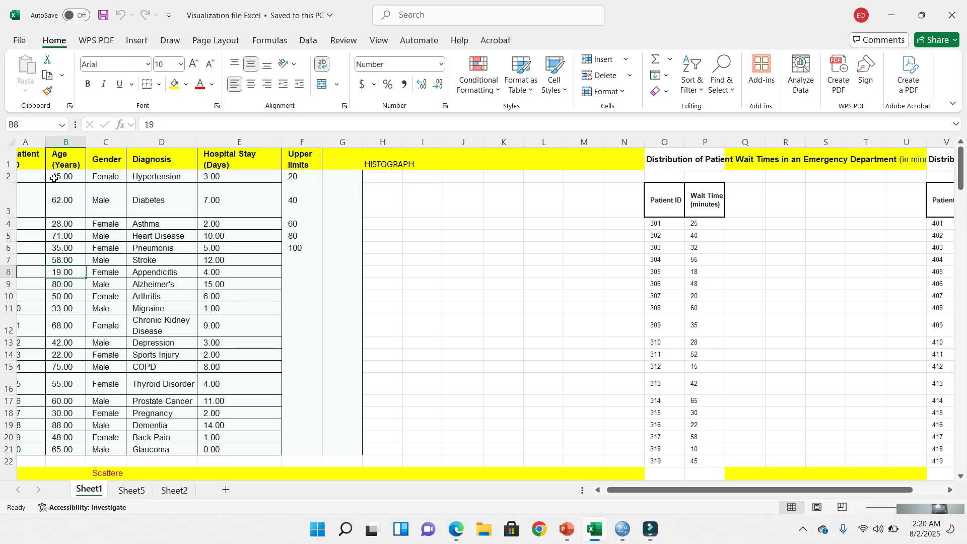
key("Up")
key("Up")
key("Up")
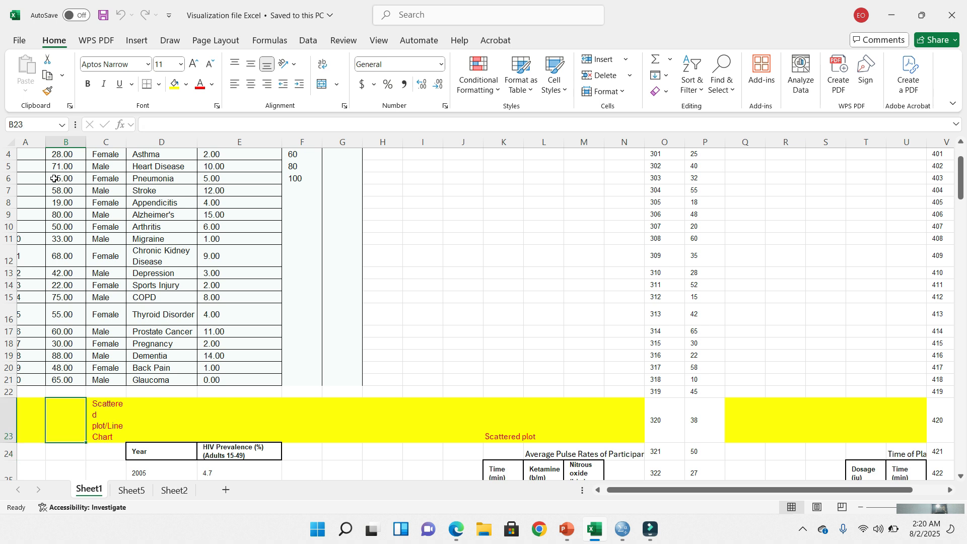
key("Up")
key("Up")
key("Up")
key("Up")
key("Up")
key("Up")
key("Up")
key("Up")
key("Up")
key("Up")
key("Up")
key("Up")
key("Up")
key("Up")
key("Up")
key("Up")
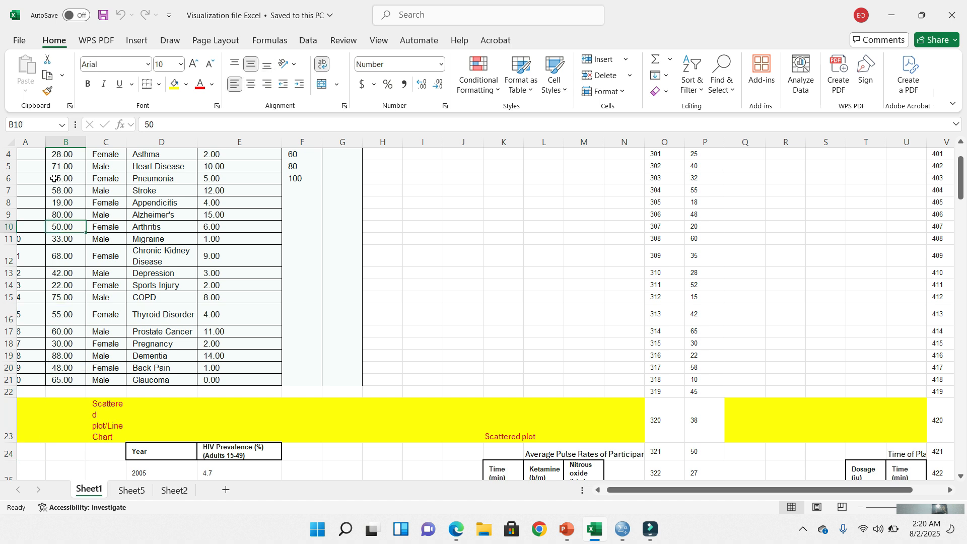
key("Up")
key("Up")
key("Up")
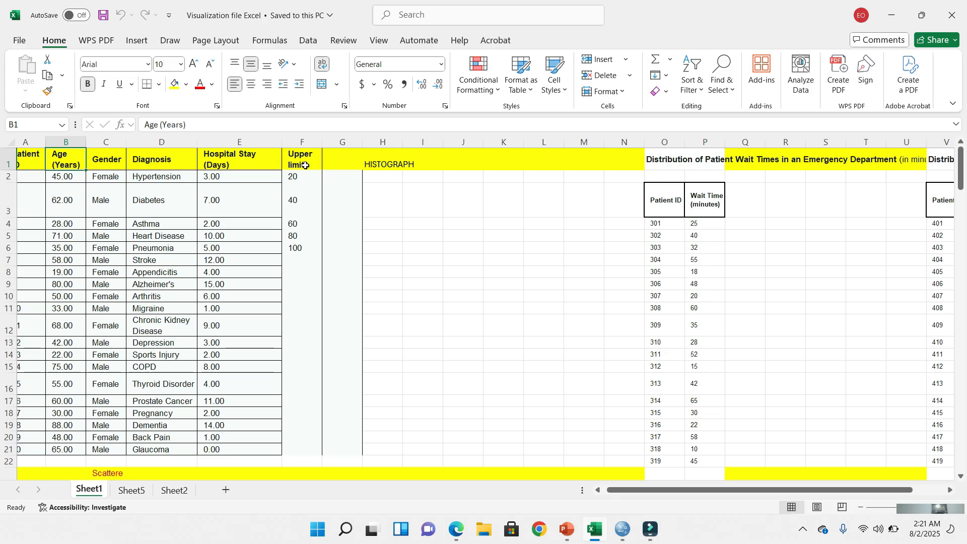
Check the first upper limit in F2 and compare the full list of patient ages in column B against the limits
left_click(290, 179)
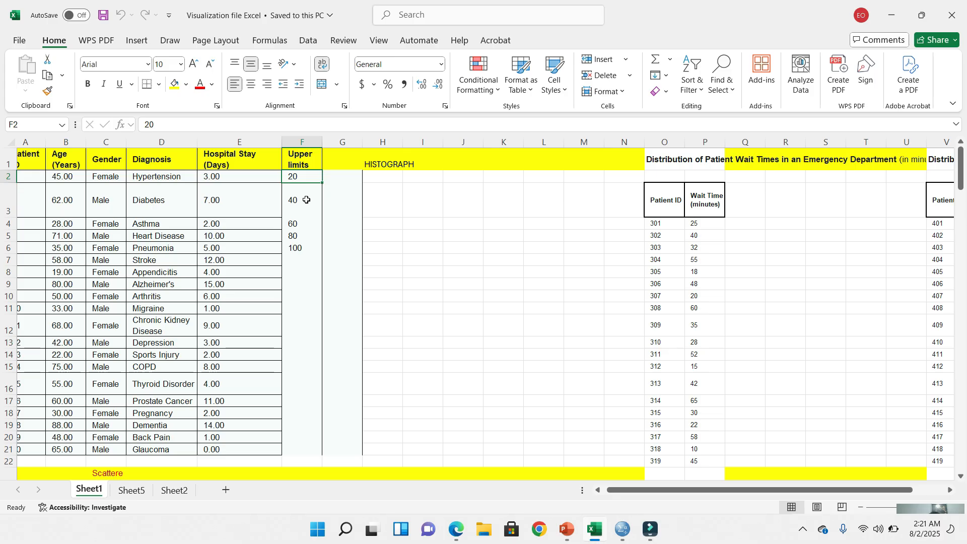
left_click(61, 178)
key("Down")
key("Down")
key("Down")
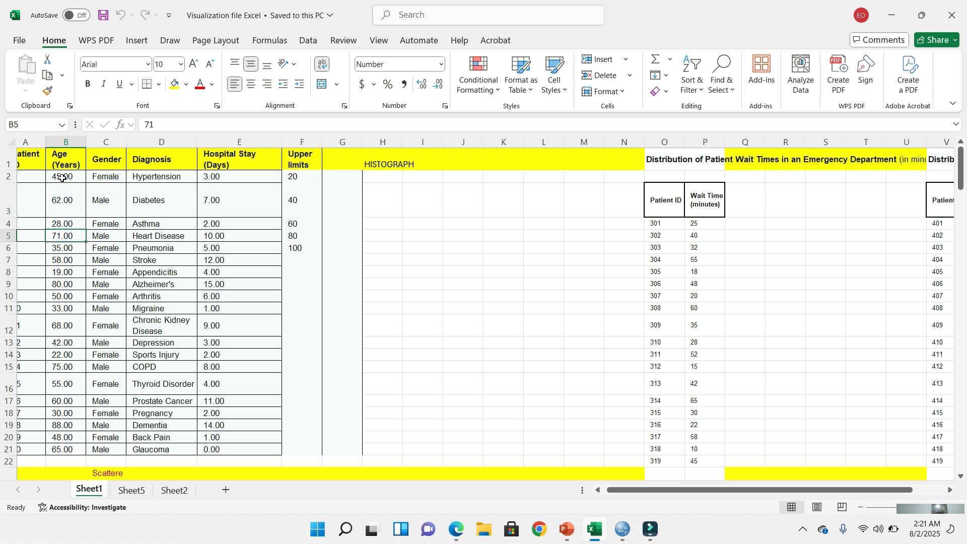
key("Down")
key("Down")
key("Down")
key("Down")
key("Down")
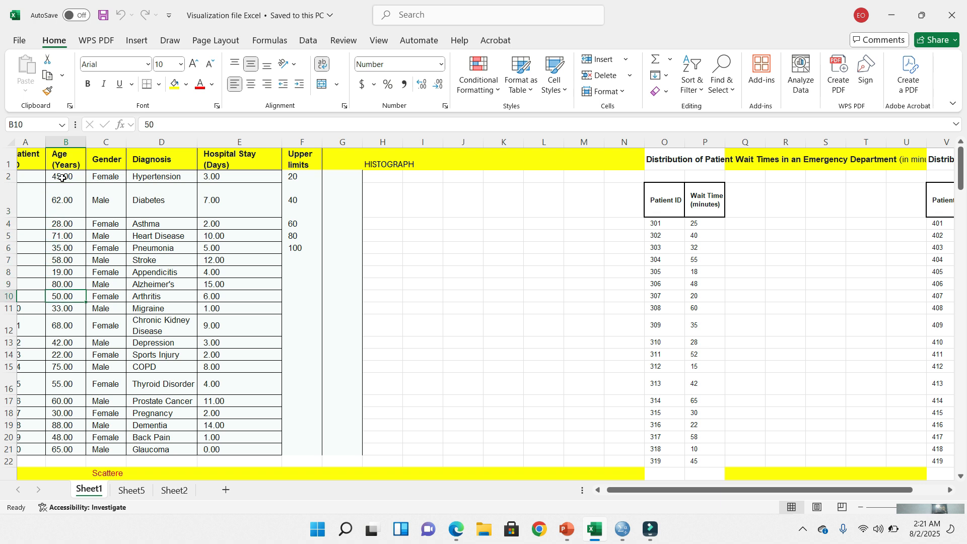
key("Down")
key("Down")
key("Down")
key("Down")
key("Down")
key("Down")
key("Down")
key("Down")
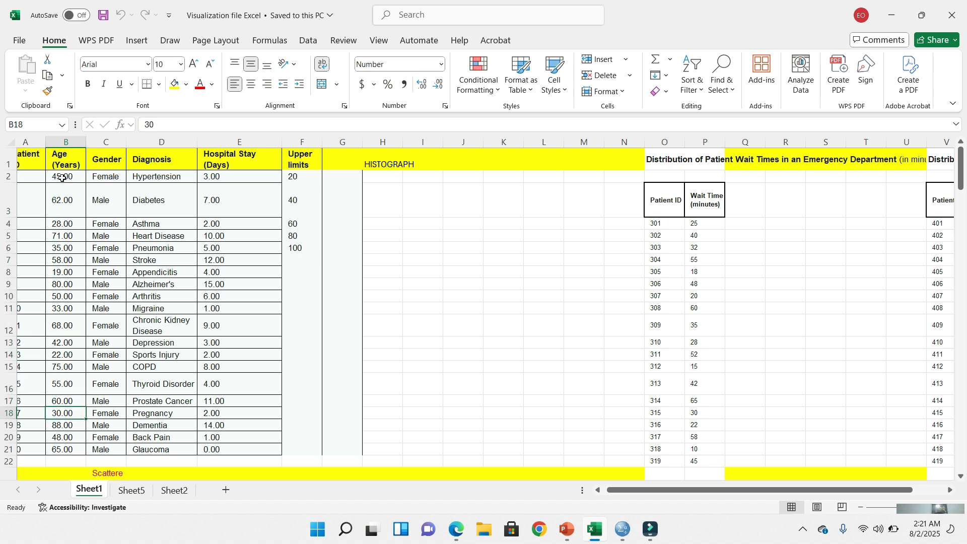
key("Down")
key("Down")
key("Down")
key("Down")
key("Down")
key("Down")
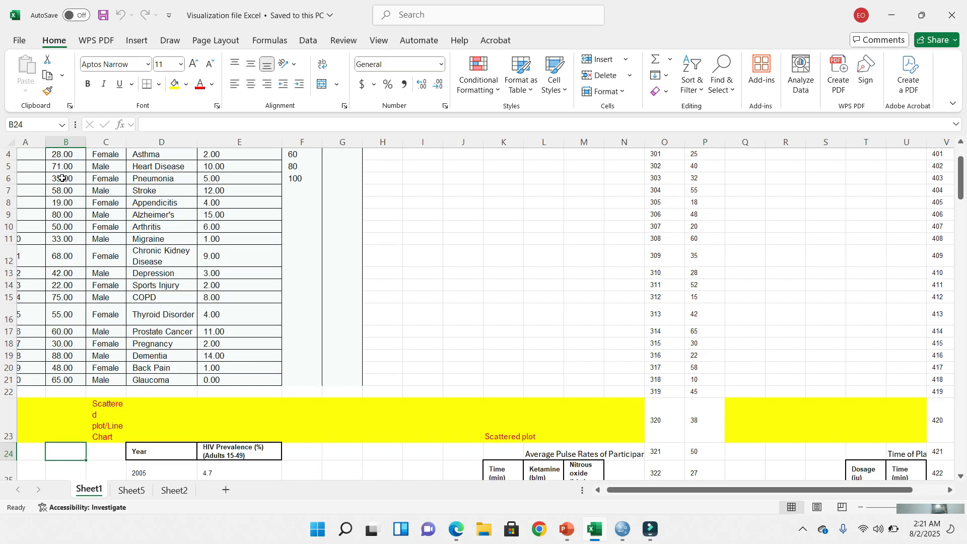
key("Up")
key("Up")
key("Up")
key("Up")
key("Up")
key("Up")
key("Up")
key("Up")
key("Up")
key("Up")
key("Up")
key("Up")
key("Up")
key("Up")
key("Up")
key("Up")
key("Up")
key("Up")
key("Up")
key("Up")
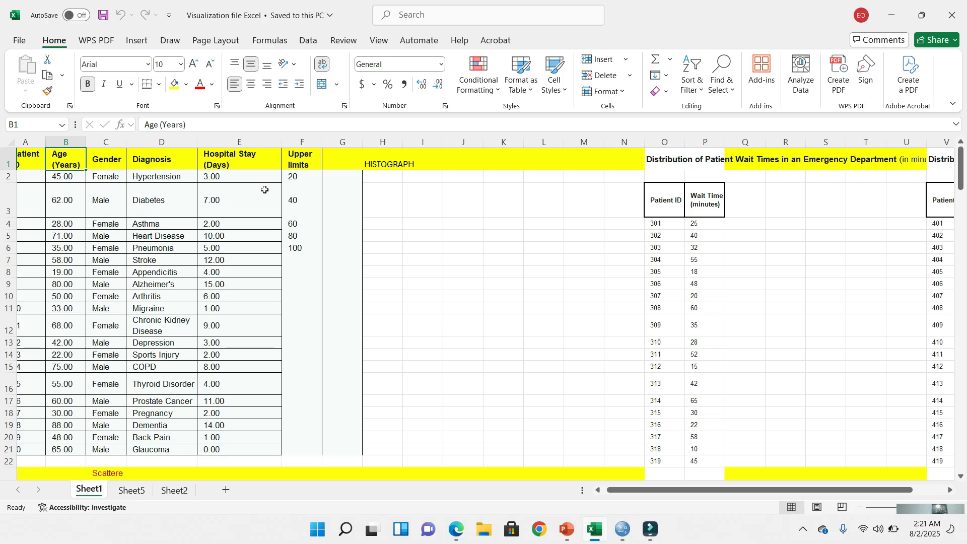
Enter the age class ranges 0-20 in G2 and 20-40 in G3, beside the first two upper limits
left_click(291, 177)
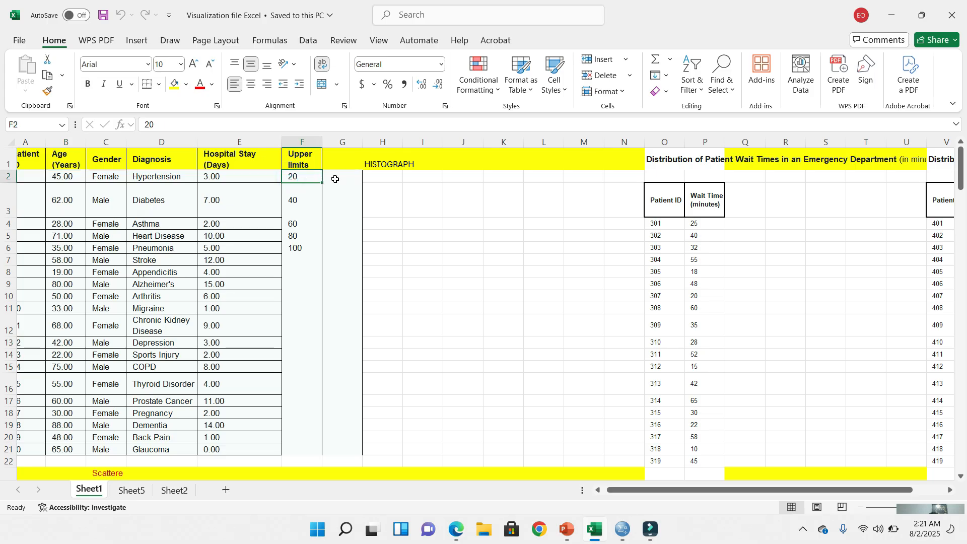
left_click(335, 179)
left_click(308, 176)
left_click(350, 174)
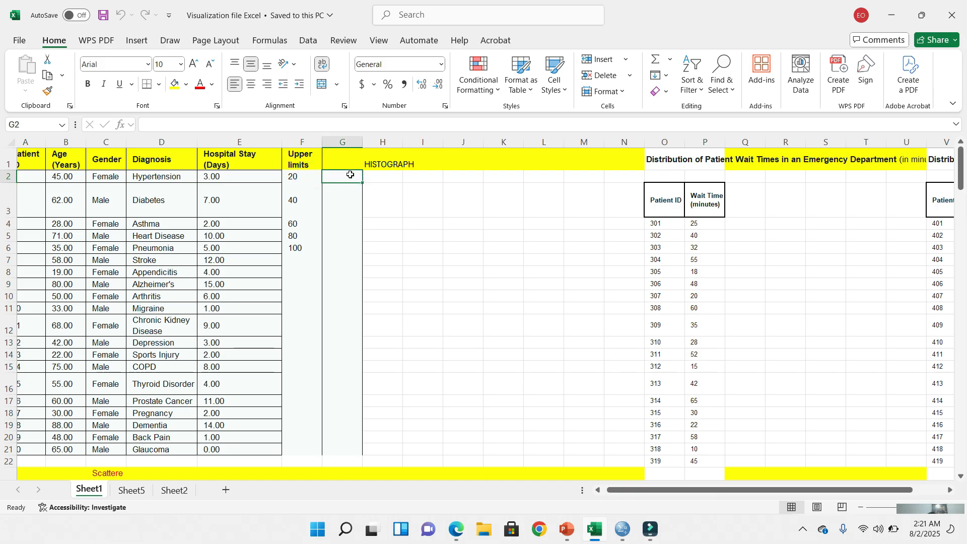
left_click(350, 174)
type("0-20")
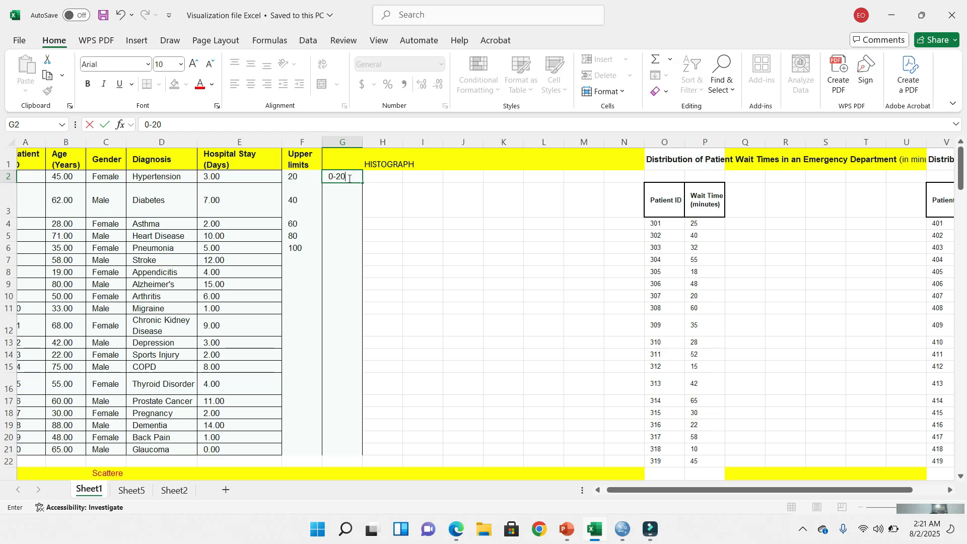
left_click(335, 192)
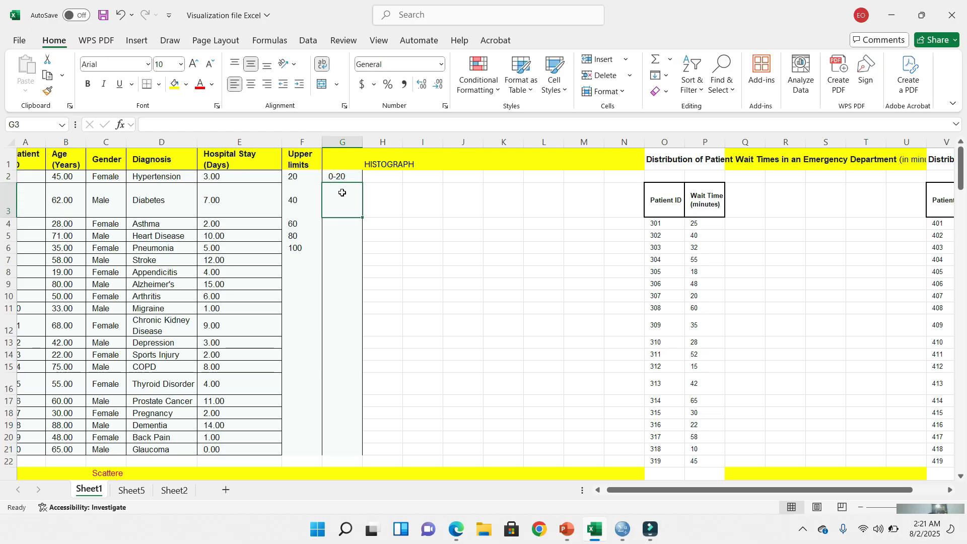
left_click(348, 193)
type("20-40")
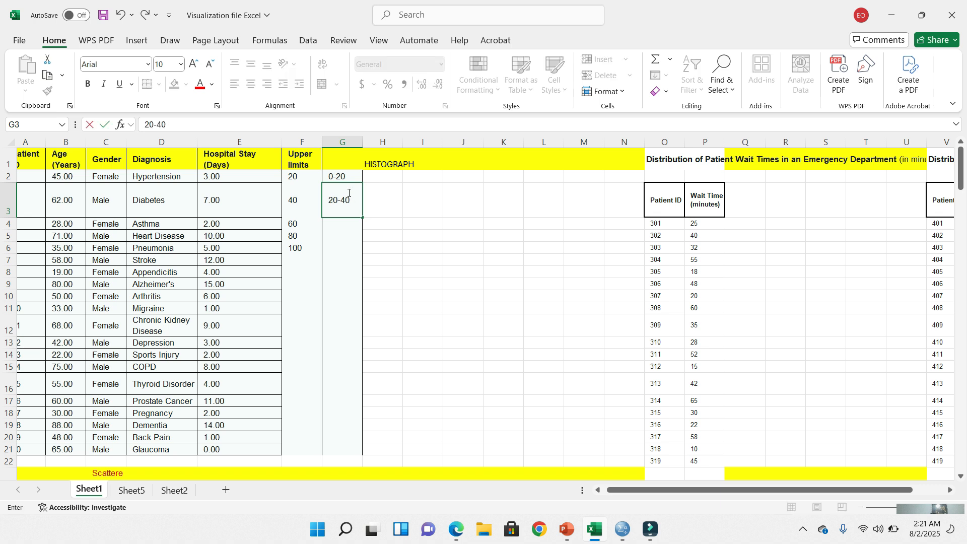
key("Return")
Enter the remaining class ranges 40-60, 60-80 and 80-100 in cells G4 to G6
key("ctrl+Down")
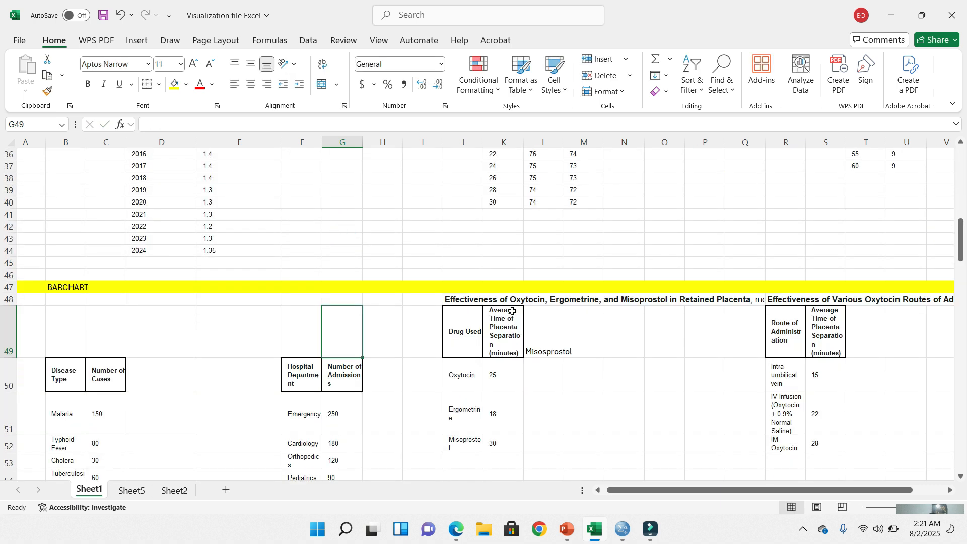
left_click_drag(960, 240, 960, 161)
left_click(339, 222)
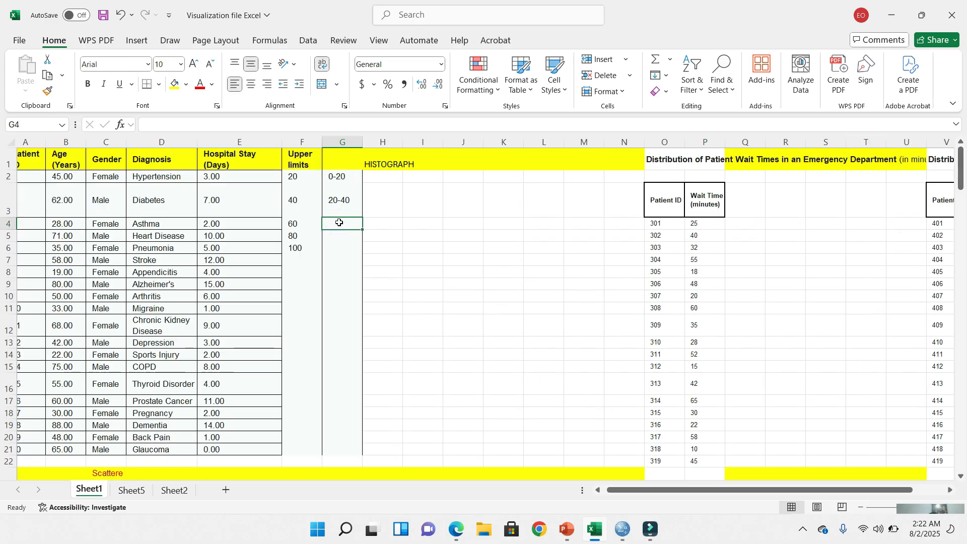
type("40-60")
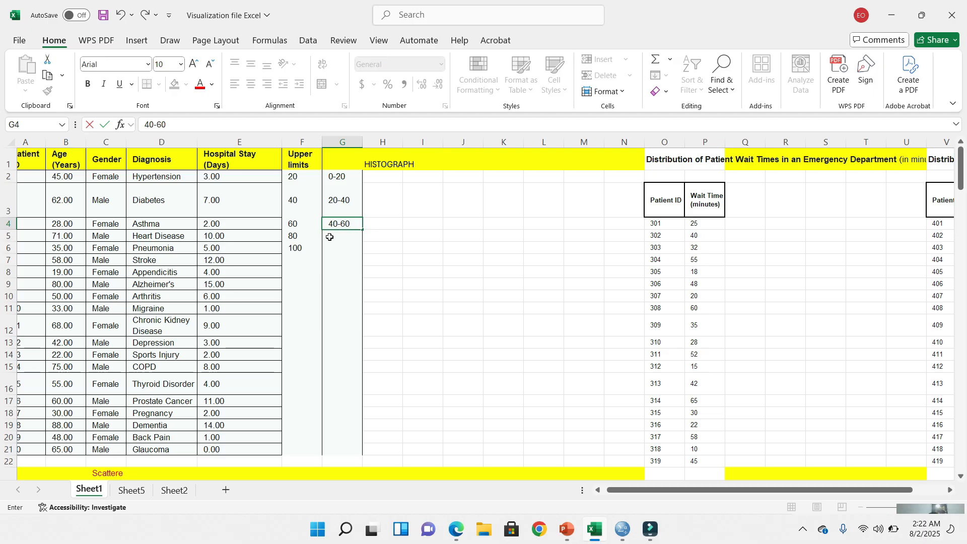
left_click(329, 236)
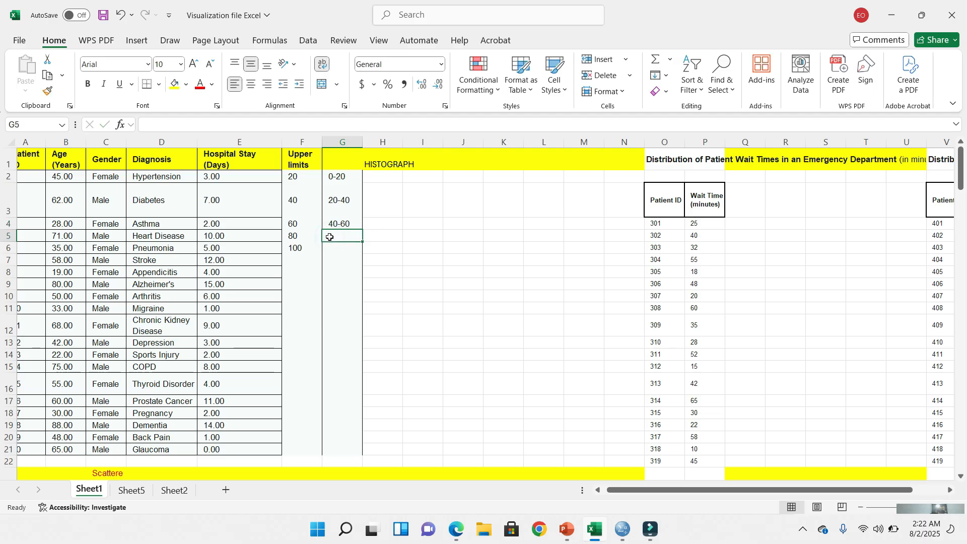
type("60-80")
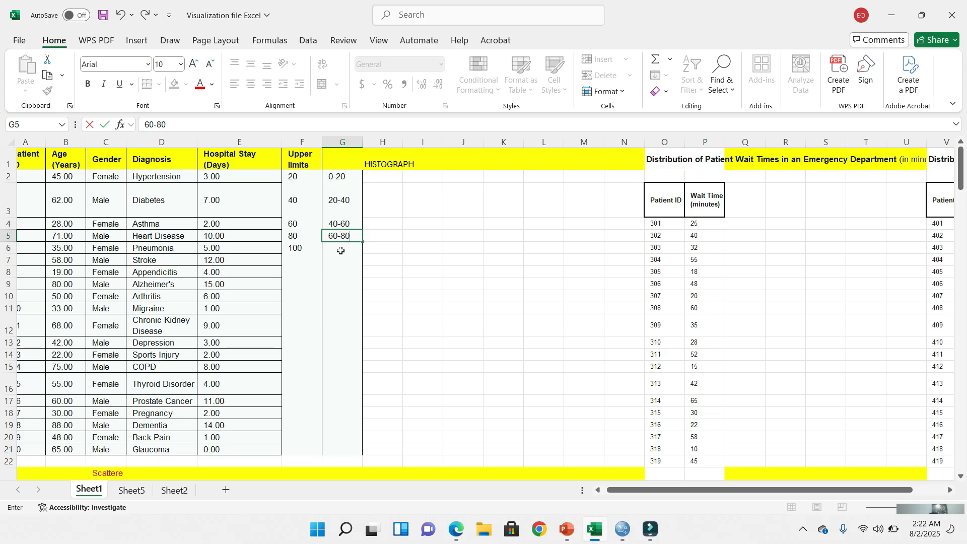
left_click(341, 250)
type("80-100")
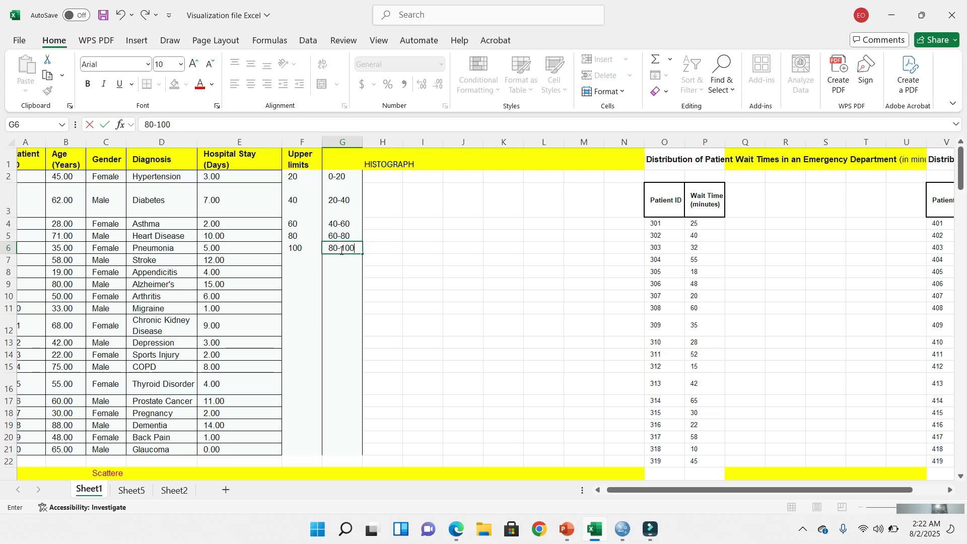
left_click(340, 202)
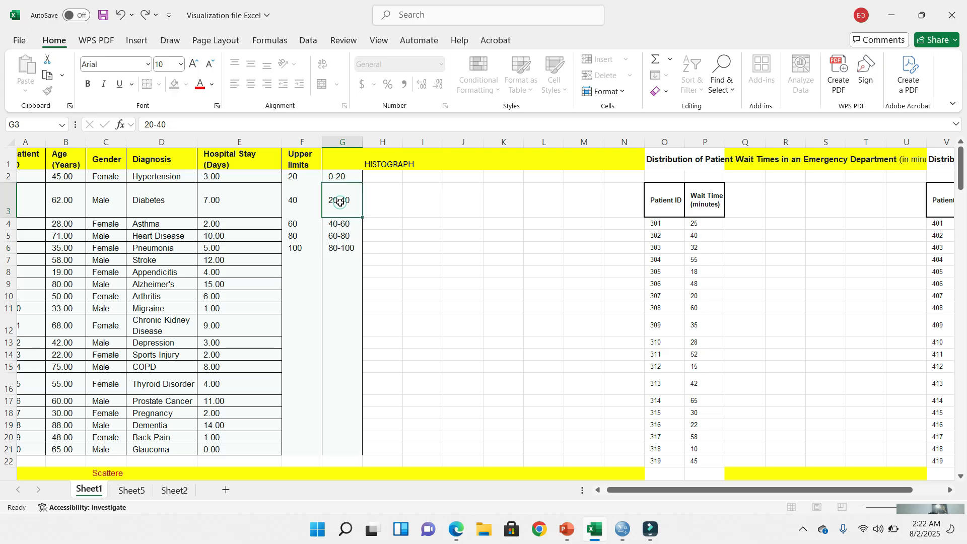
Review the class ranges in G2:G6 one by one against their upper limits
left_click(348, 177)
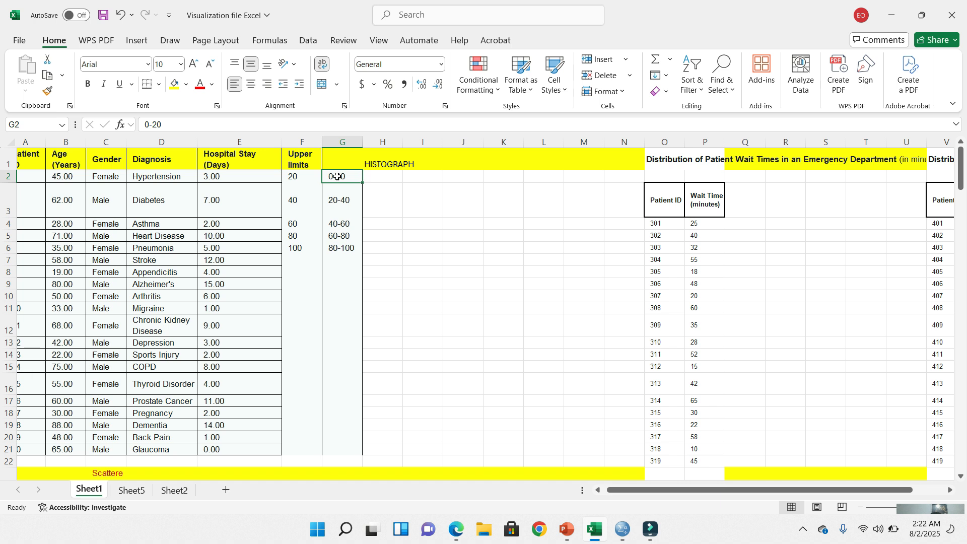
left_click(339, 198)
left_click(339, 227)
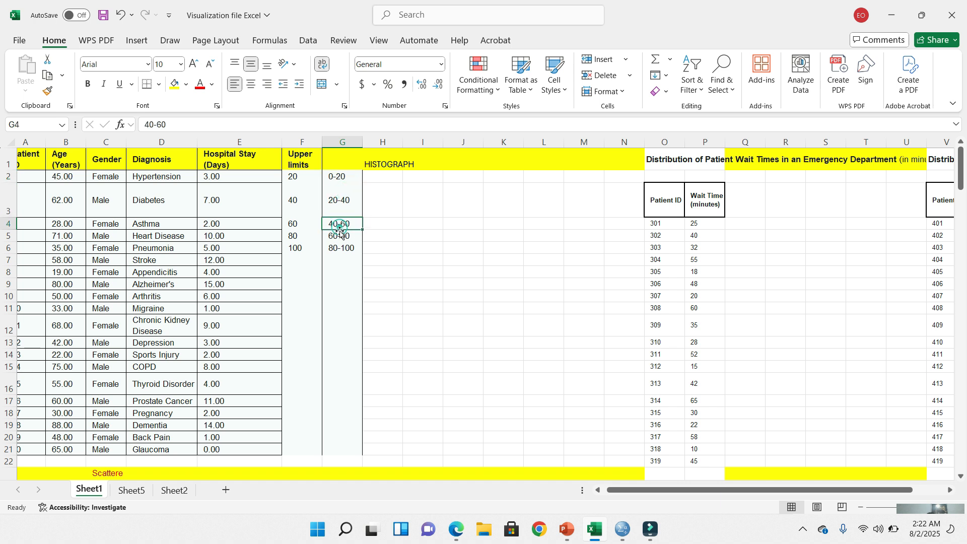
left_click(339, 236)
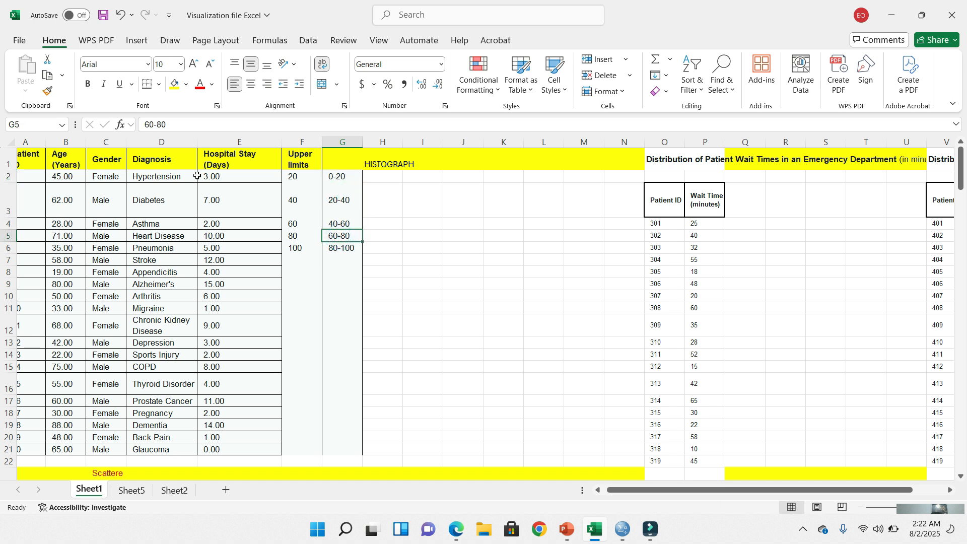
left_click(339, 178)
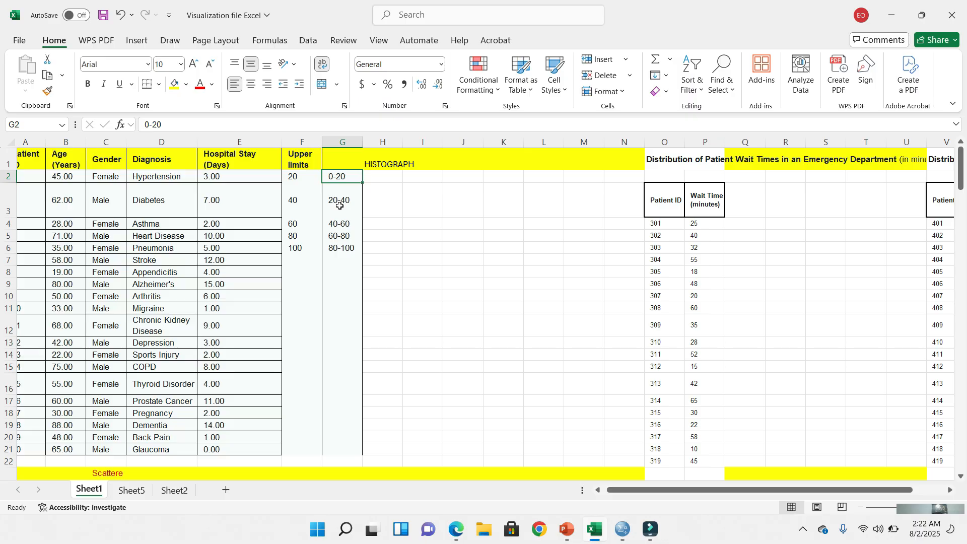
left_click(333, 227)
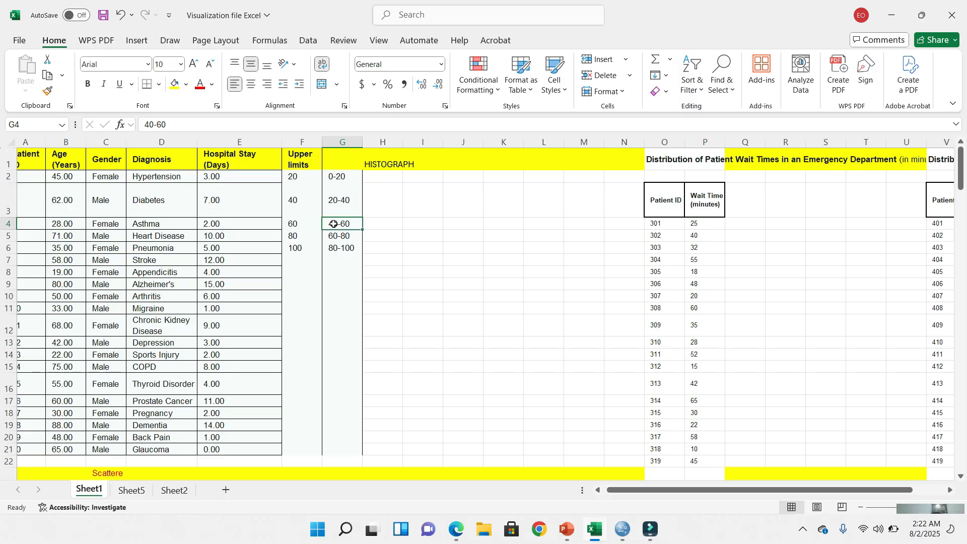
left_click(347, 237)
left_click(345, 247)
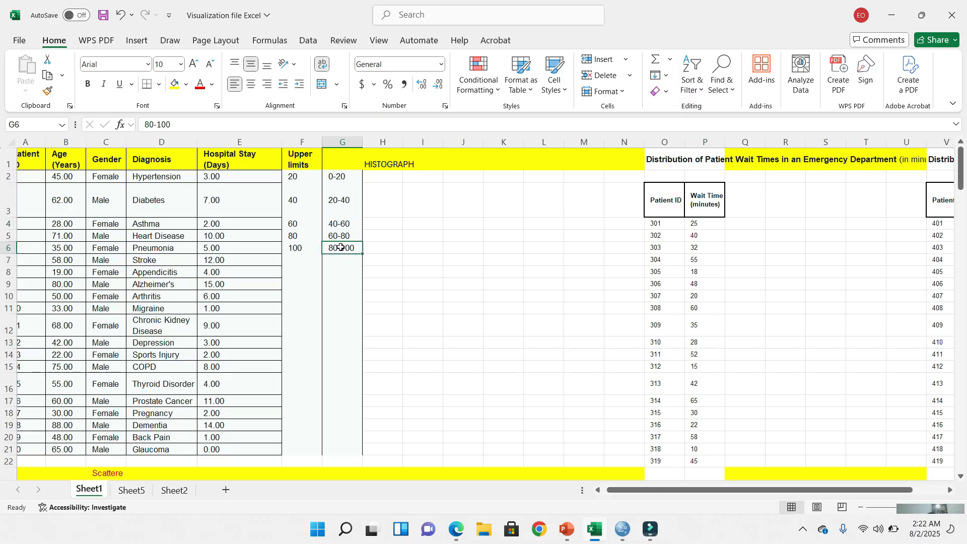
Check the first class range in G2 against the patient ages in B2:B21
left_click(339, 184)
left_click(338, 179)
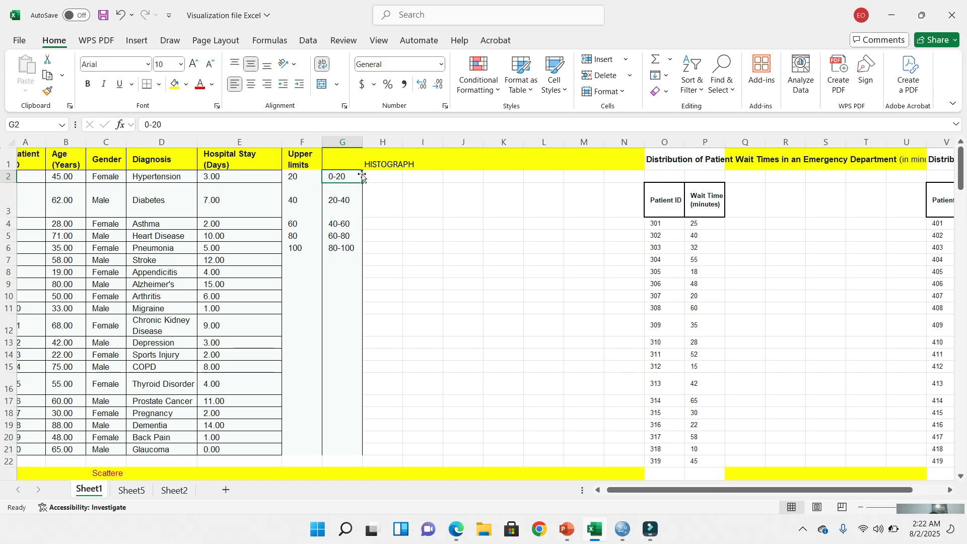
left_click(57, 179)
left_click_drag(57, 179, 56, 450)
left_click(111, 193)
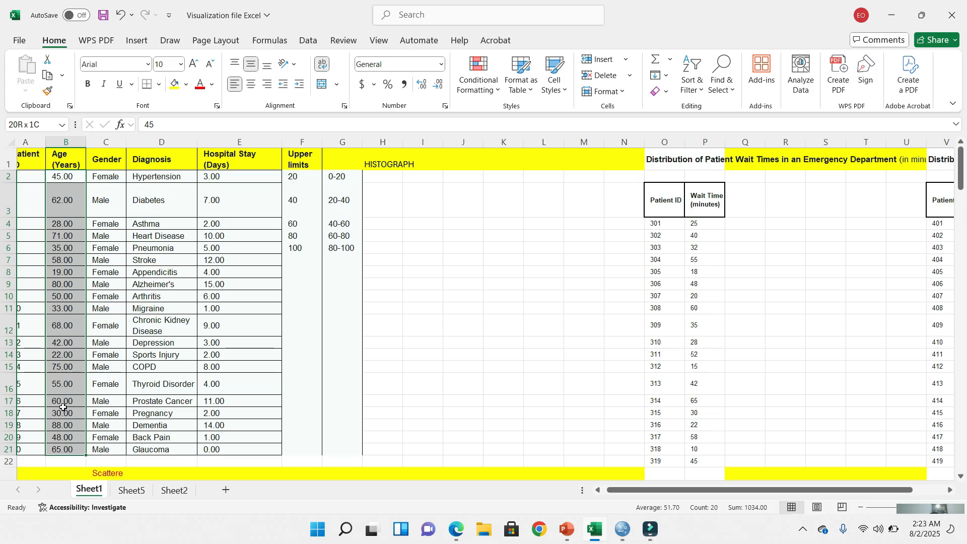
Insert a histogram chart from the age column B1:B21, including its header
left_click(53, 159)
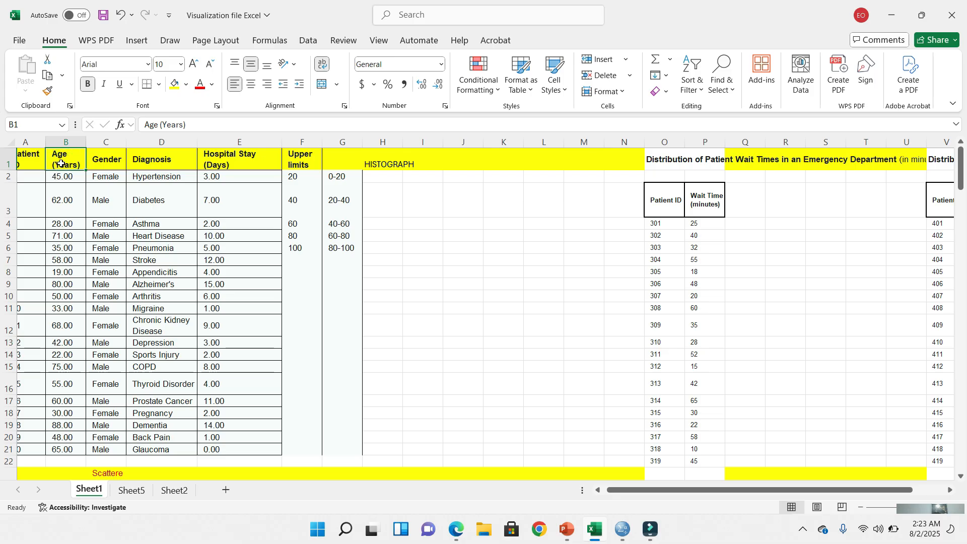
left_click_drag(59, 163, 57, 450)
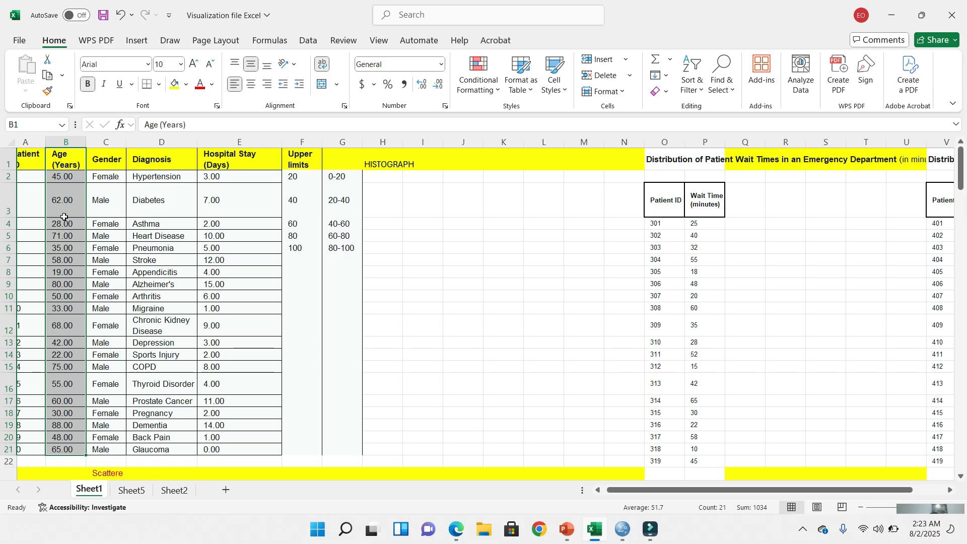
left_click(140, 41)
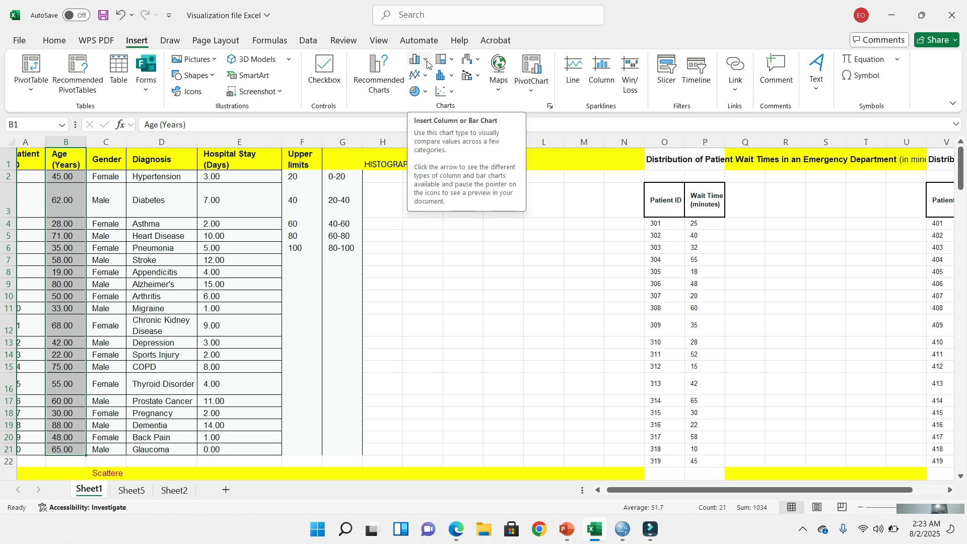
left_click(551, 106)
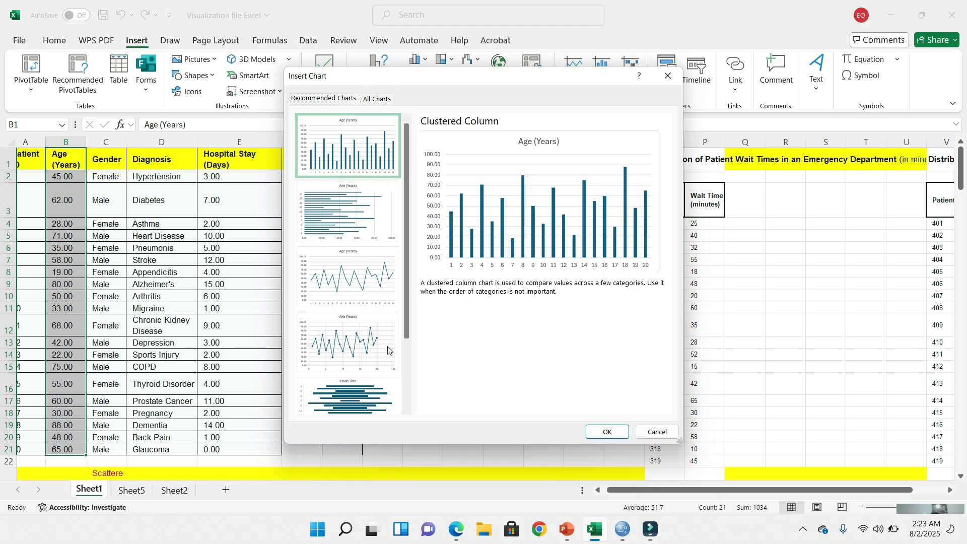
left_click(370, 99)
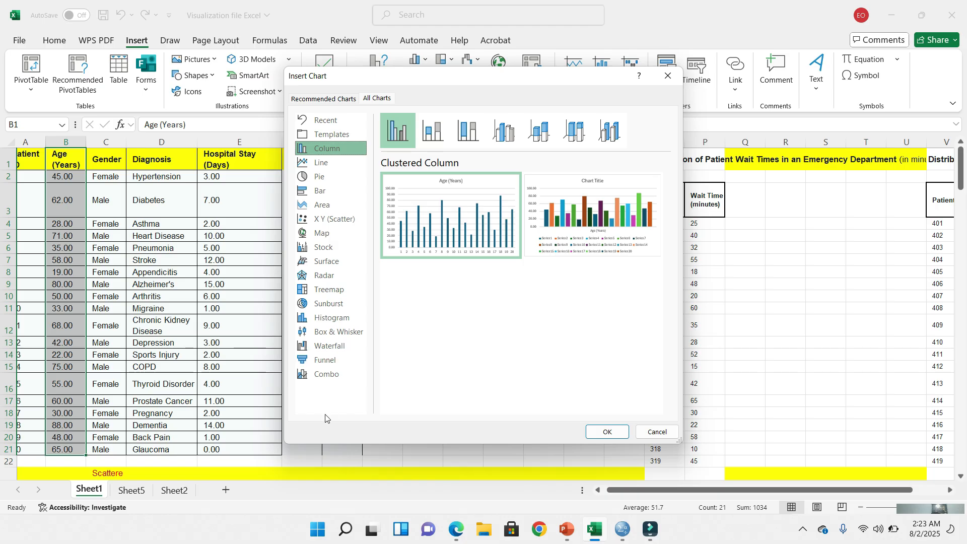
left_click(332, 318)
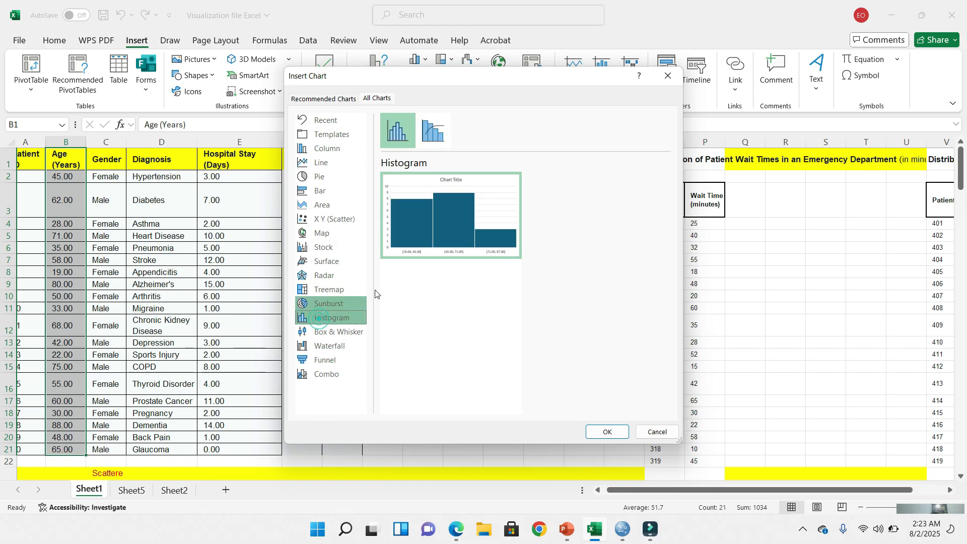
left_click(615, 429)
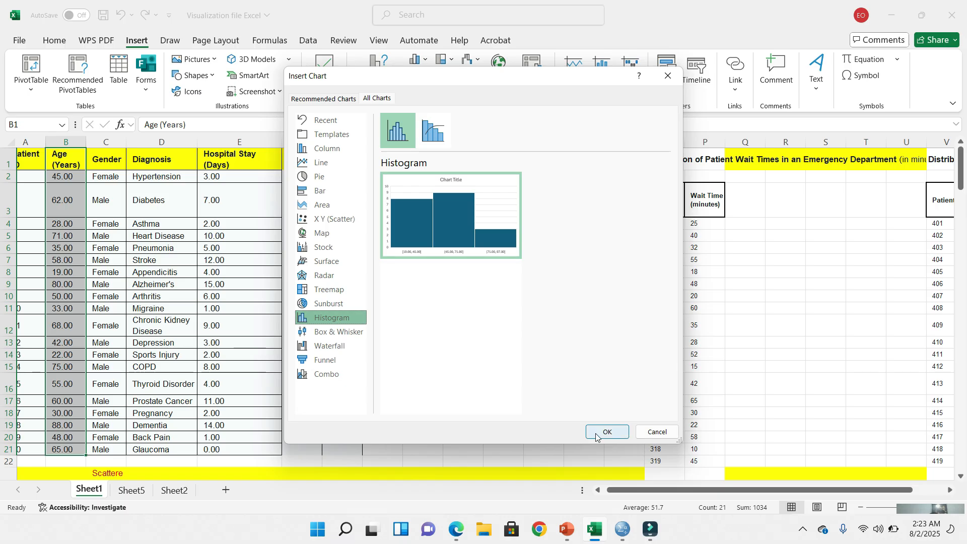
left_click(596, 436)
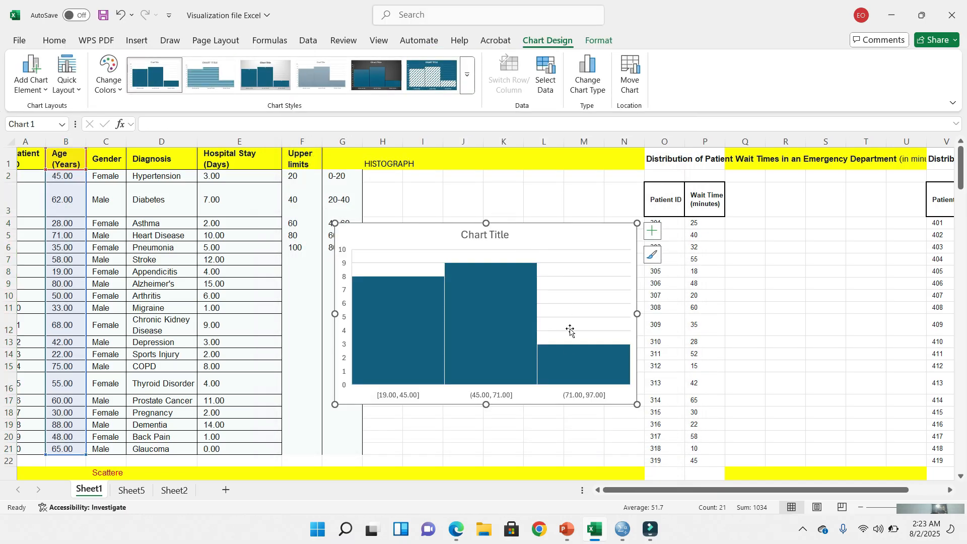
Add axis titles, data labels and a legend to the age histogram, and view the legend placement options
mouse_move(532, 345)
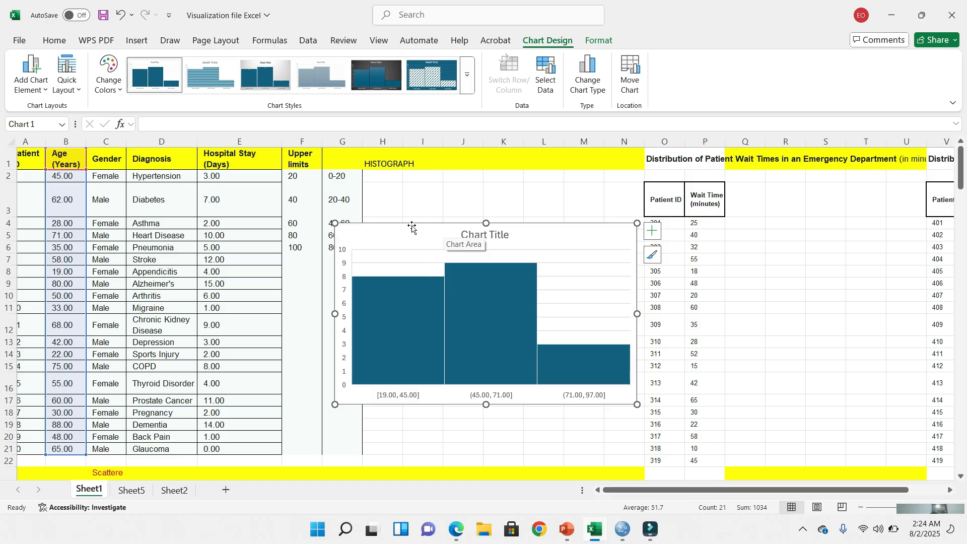
double_click(385, 399)
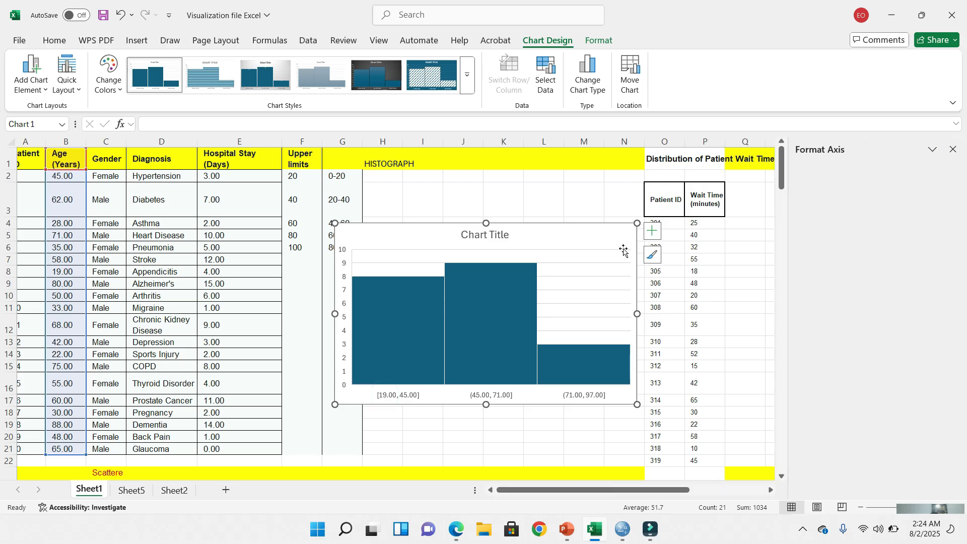
left_click(652, 230)
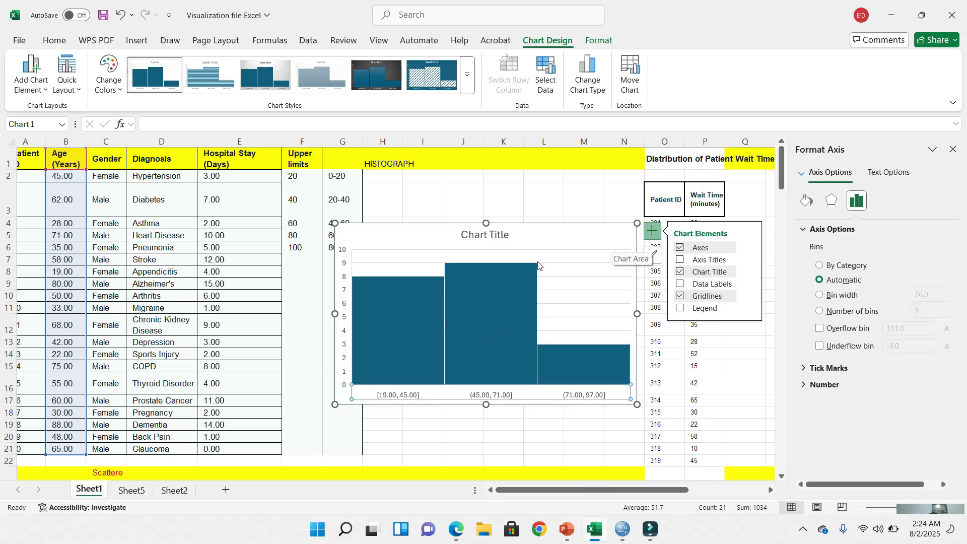
left_click(682, 260)
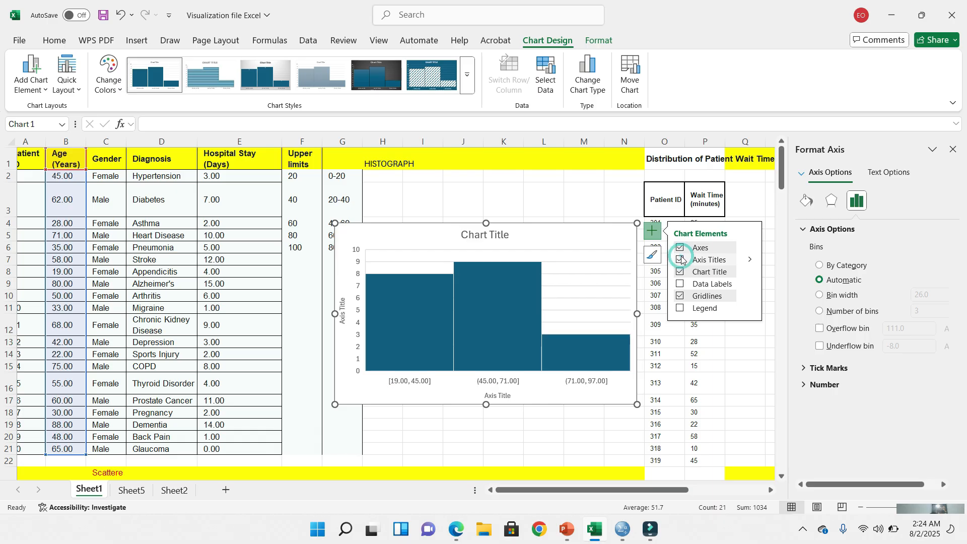
left_click(681, 284)
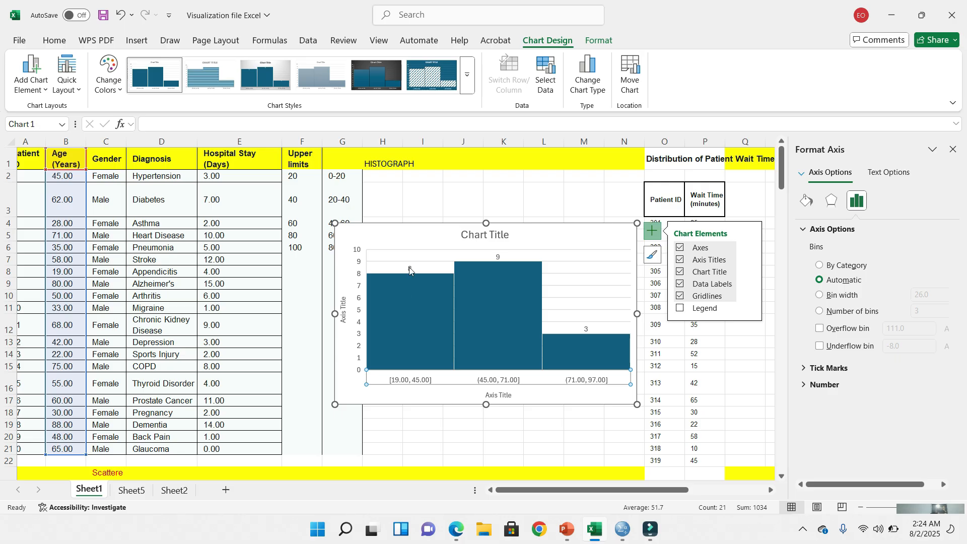
mouse_move(409, 271)
left_click(681, 308)
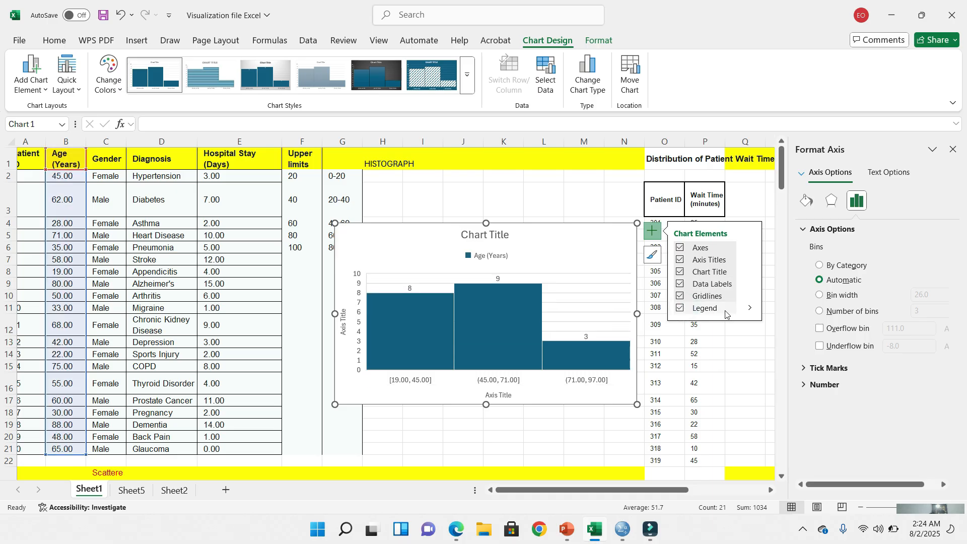
left_click(751, 309)
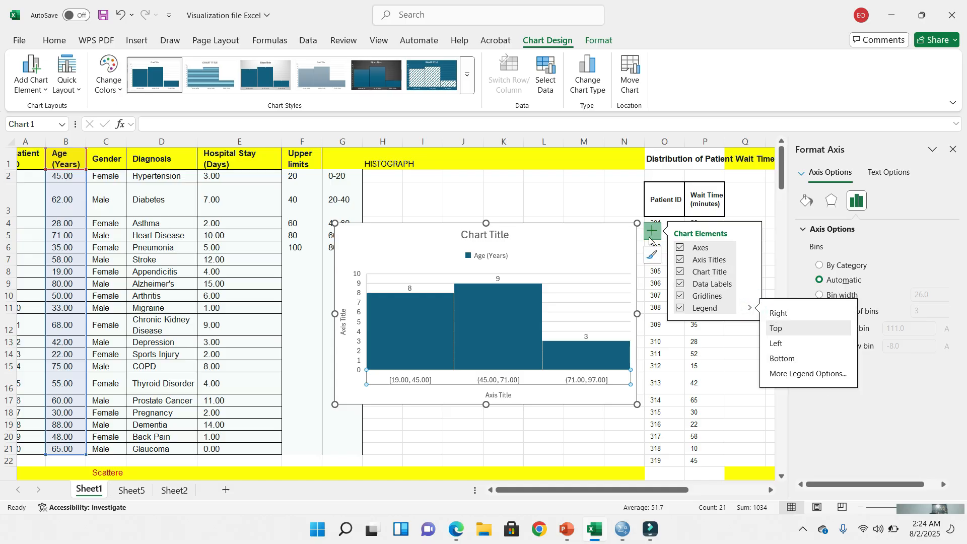
Browse the chart styles and the colour palettes available for the age histogram
left_click(653, 257)
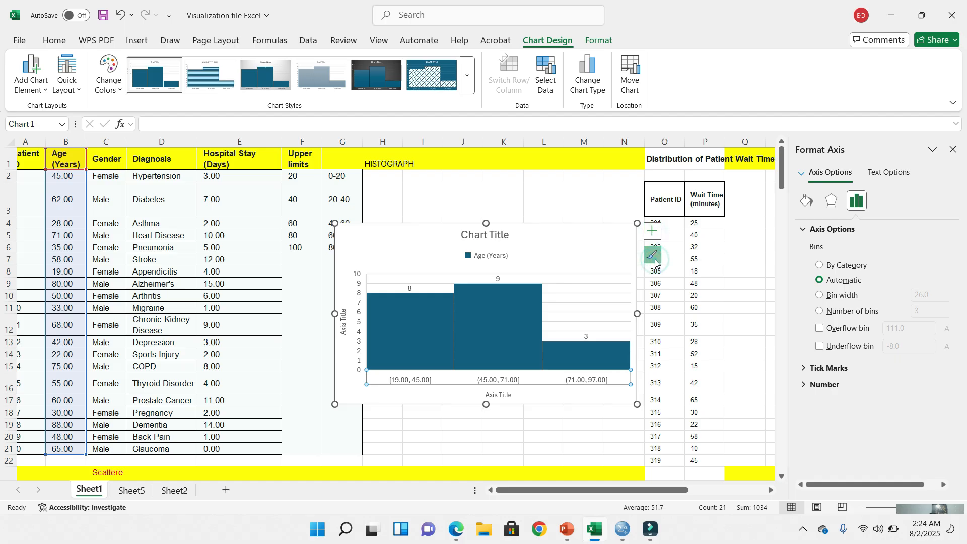
left_click(653, 256)
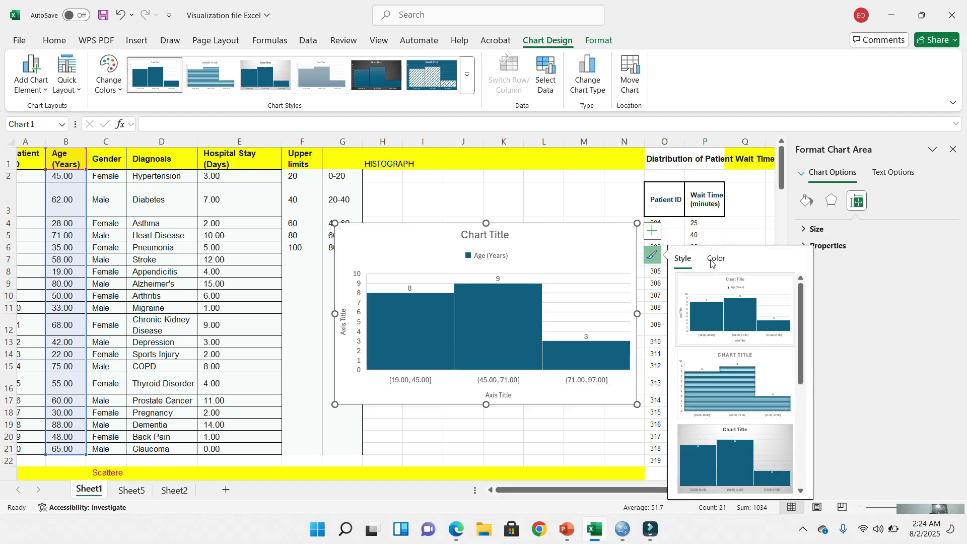
mouse_move(801, 313)
left_mouse_down()
mouse_move(809, 450)
mouse_move(808, 303)
left_mouse_up()
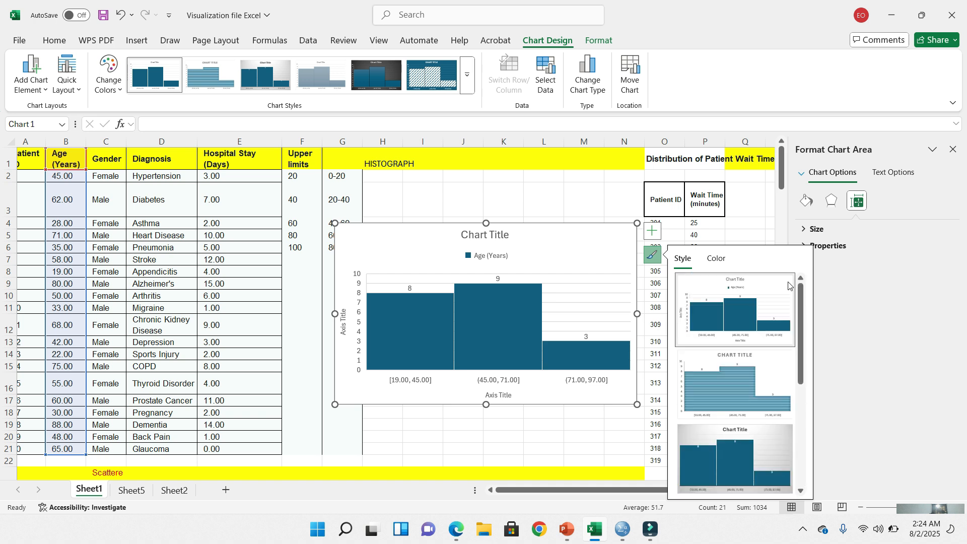
left_click(722, 257)
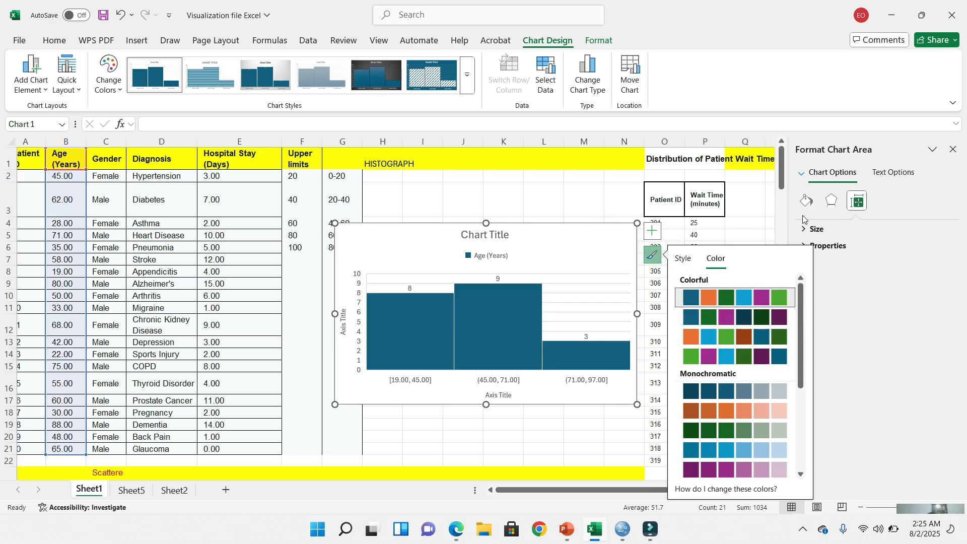
left_click(555, 196)
left_click(408, 229)
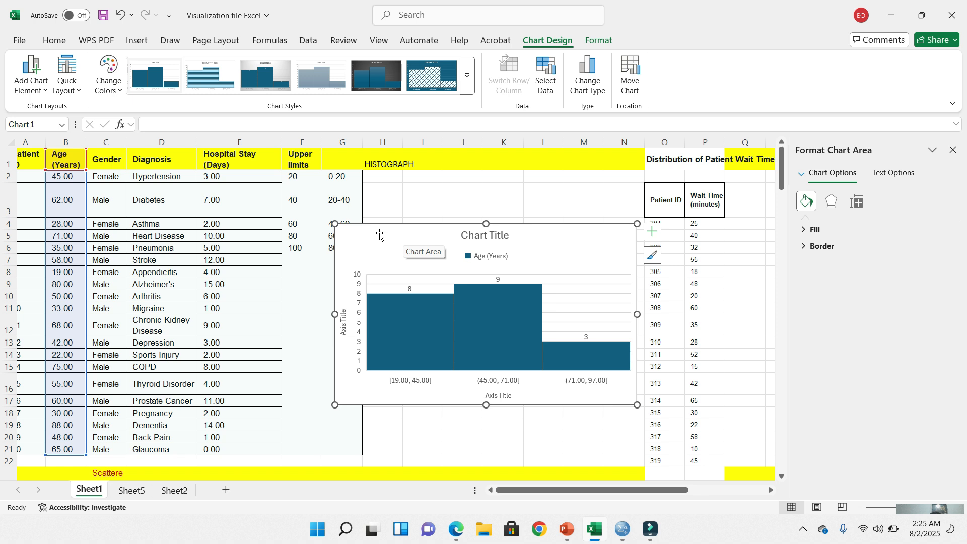
left_click_drag(380, 235, 151, 210)
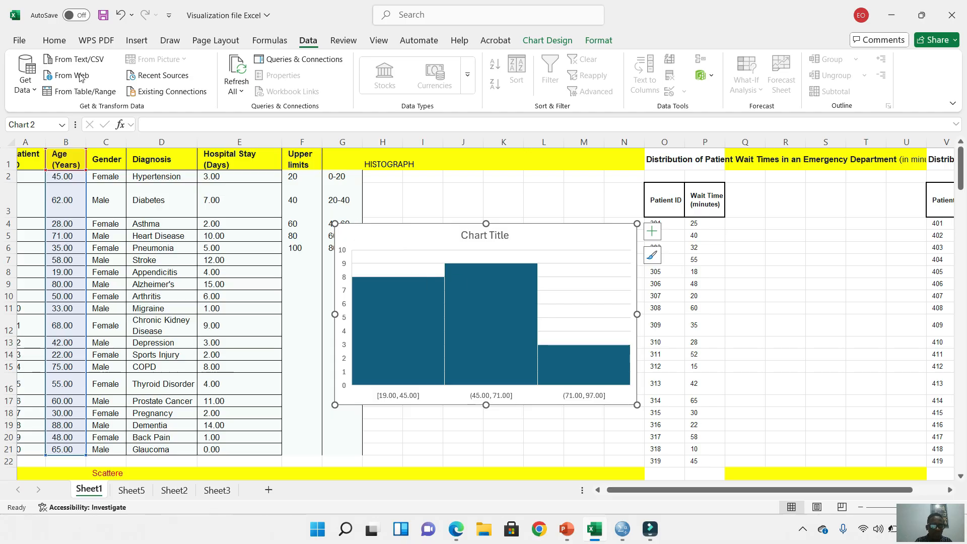
Try to enable the Analysis ToolPak add-in through the program options, and check the data tools for it
left_click(19, 40)
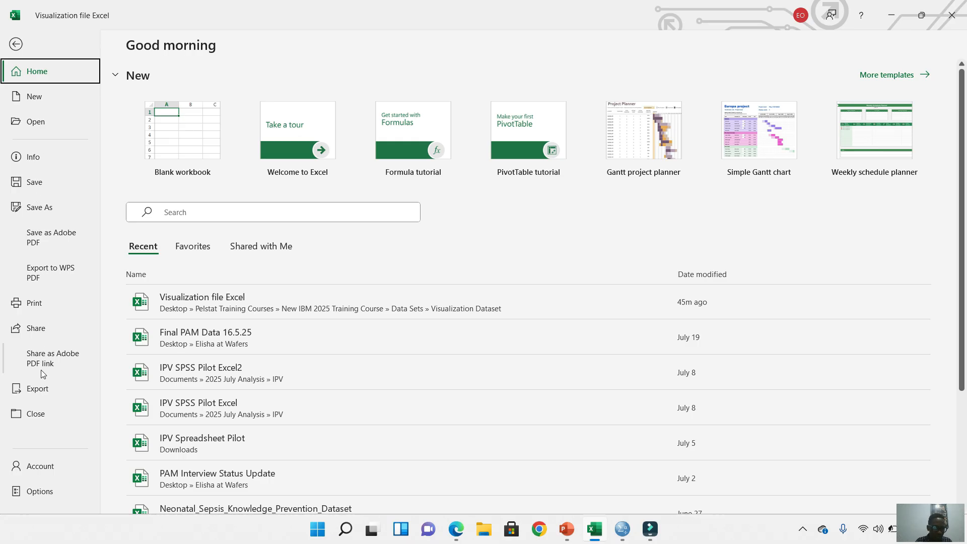
left_click(37, 497)
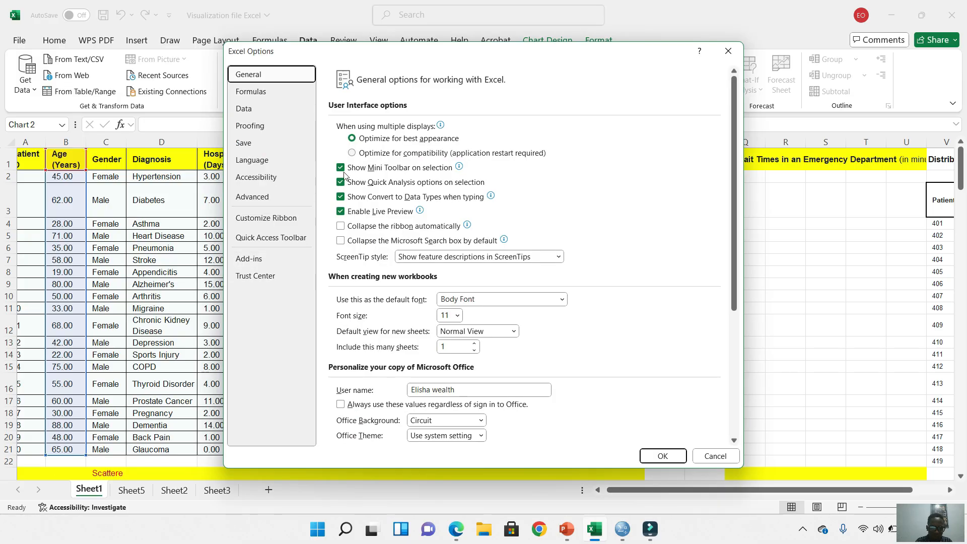
left_click(249, 260)
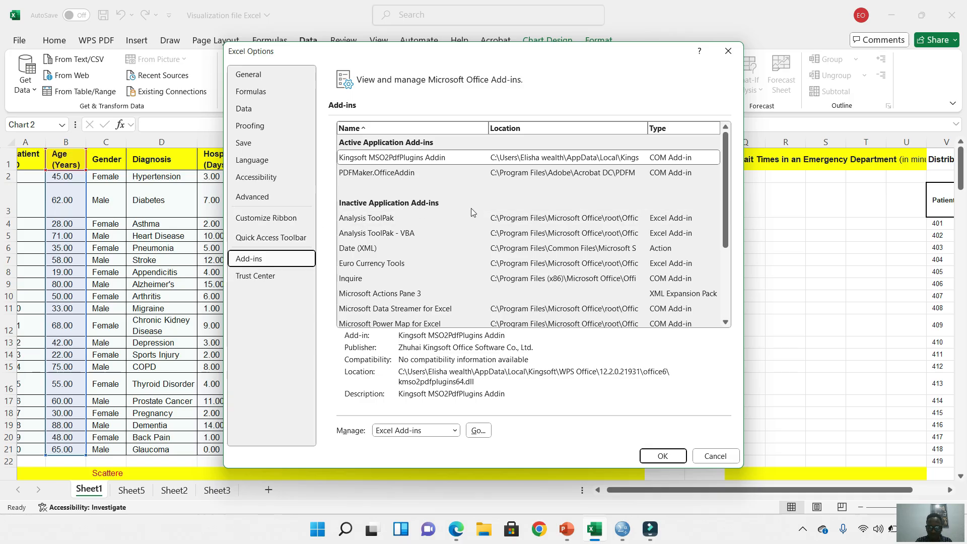
left_click(389, 219)
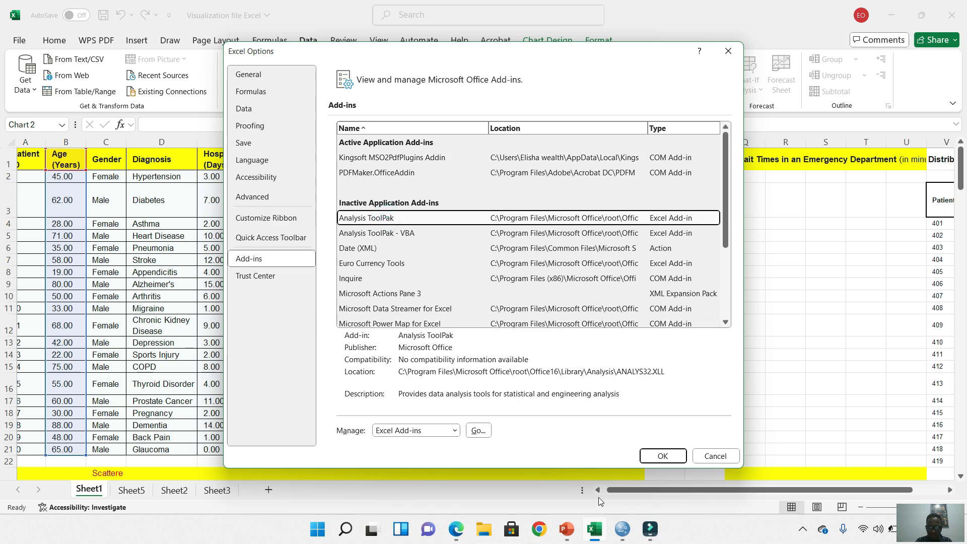
left_click(657, 456)
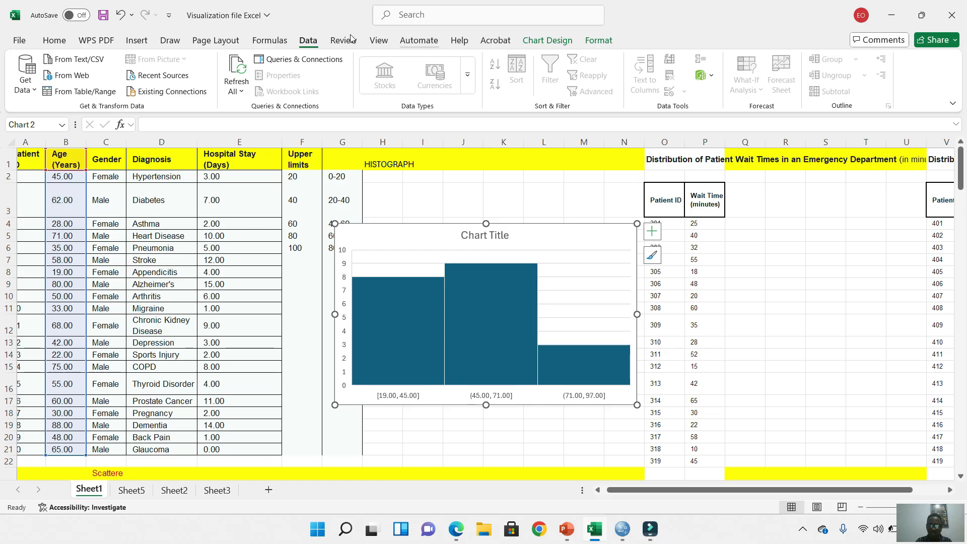
left_click(54, 42)
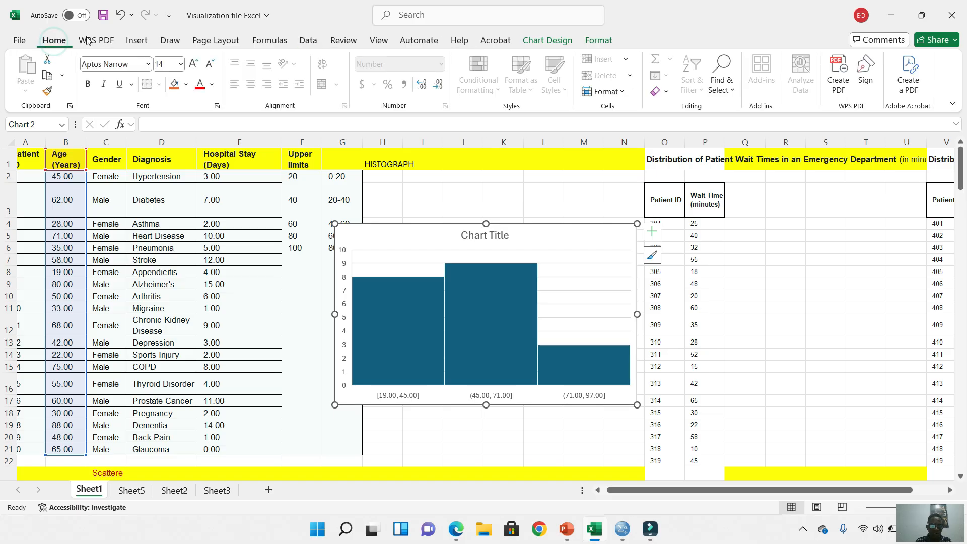
left_click(309, 43)
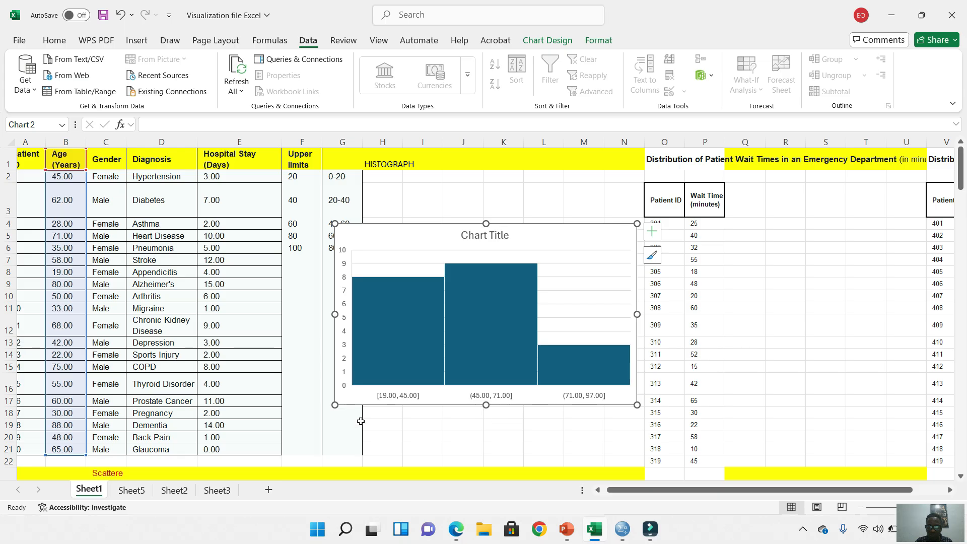
Set the bin width of the age histogram's horizontal axis to 20
left_click(397, 398)
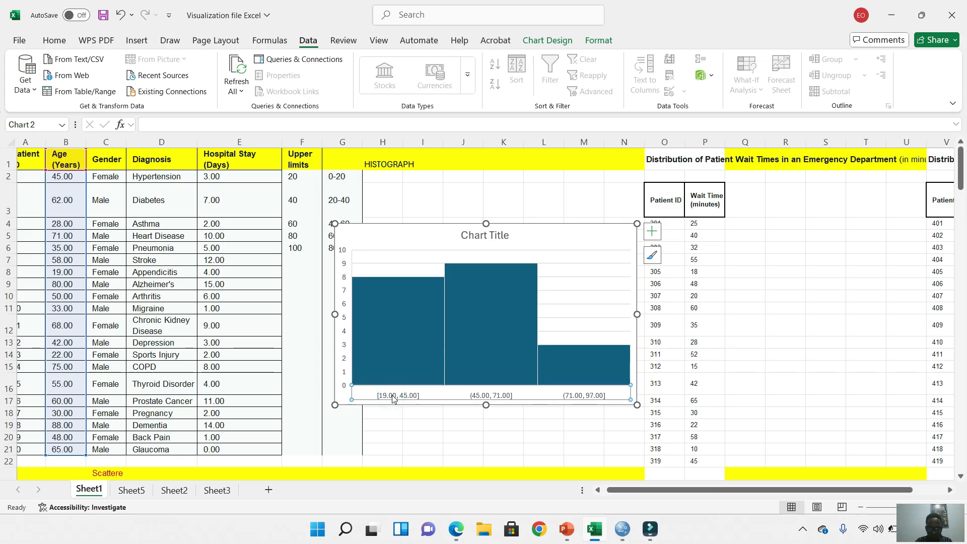
right_click(399, 398)
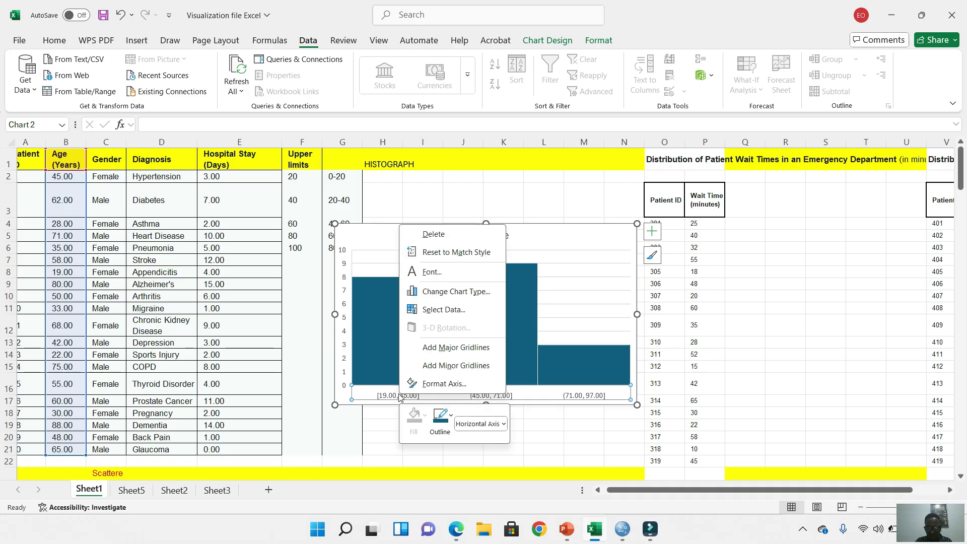
left_click(440, 384)
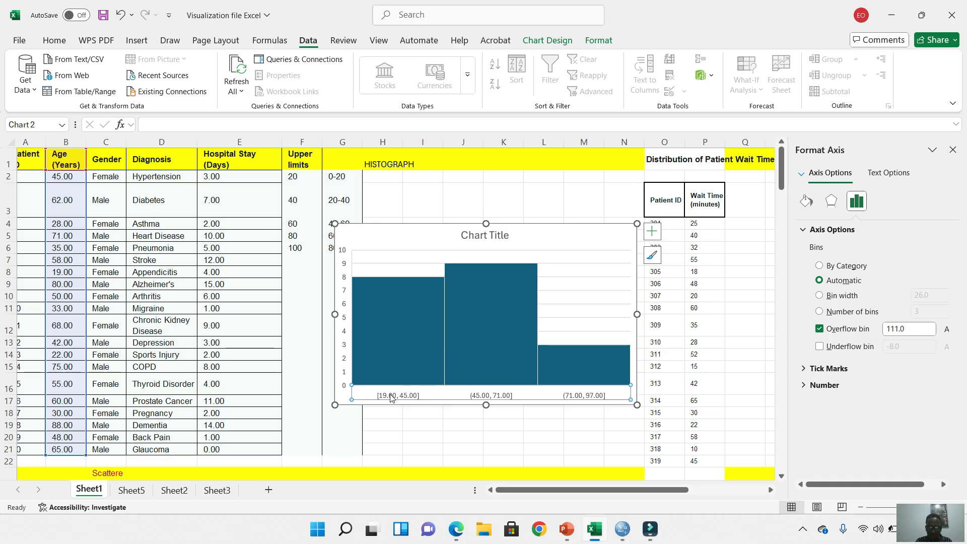
right_click(544, 406)
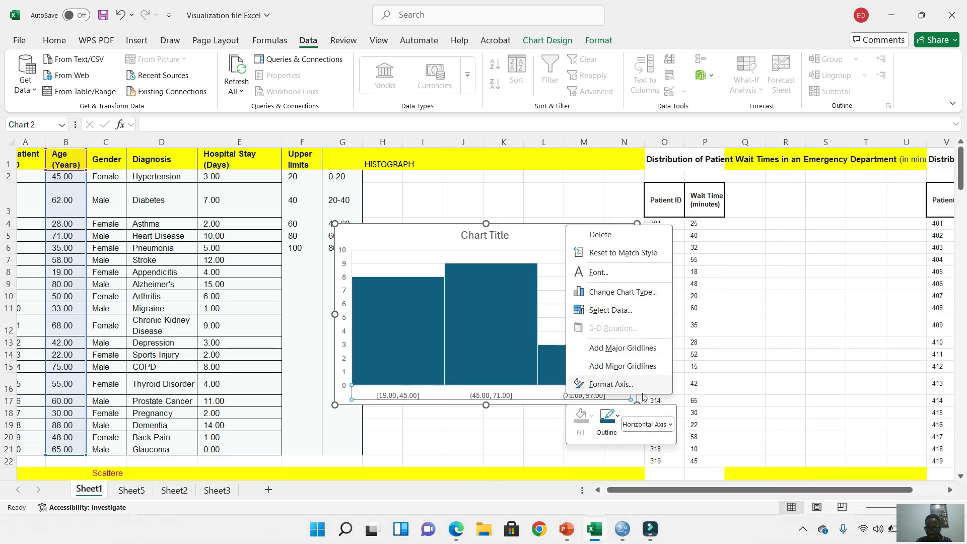
left_click(593, 384)
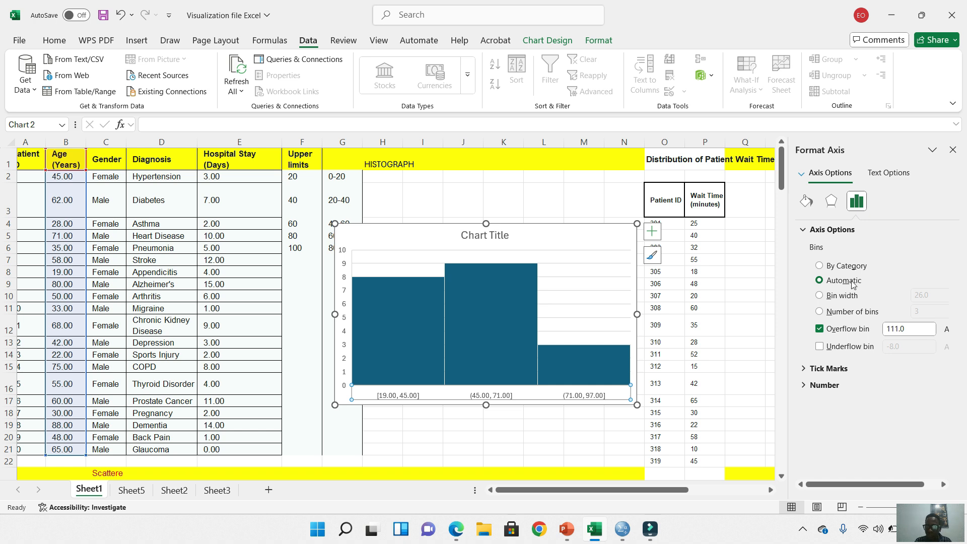
left_click(822, 297)
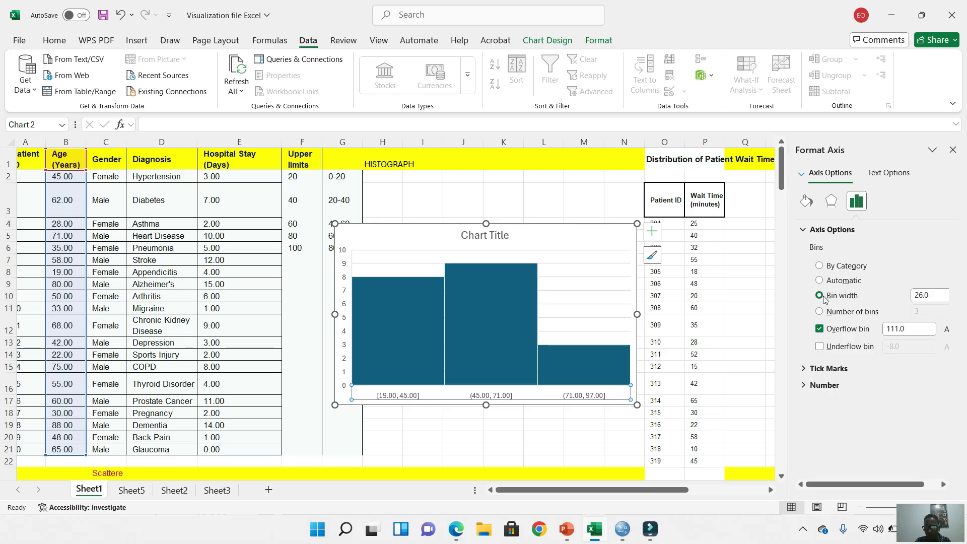
double_click(933, 293)
type("2")
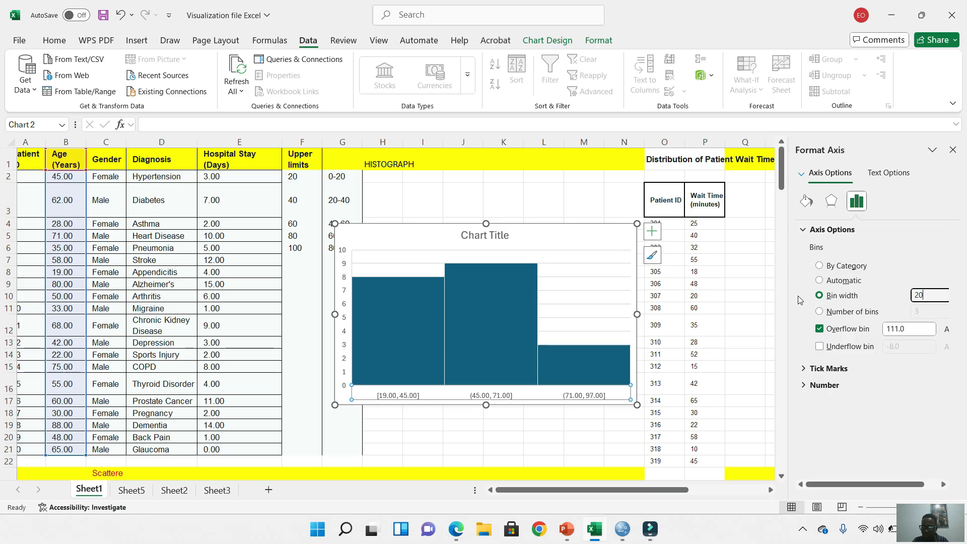
left_click(582, 213)
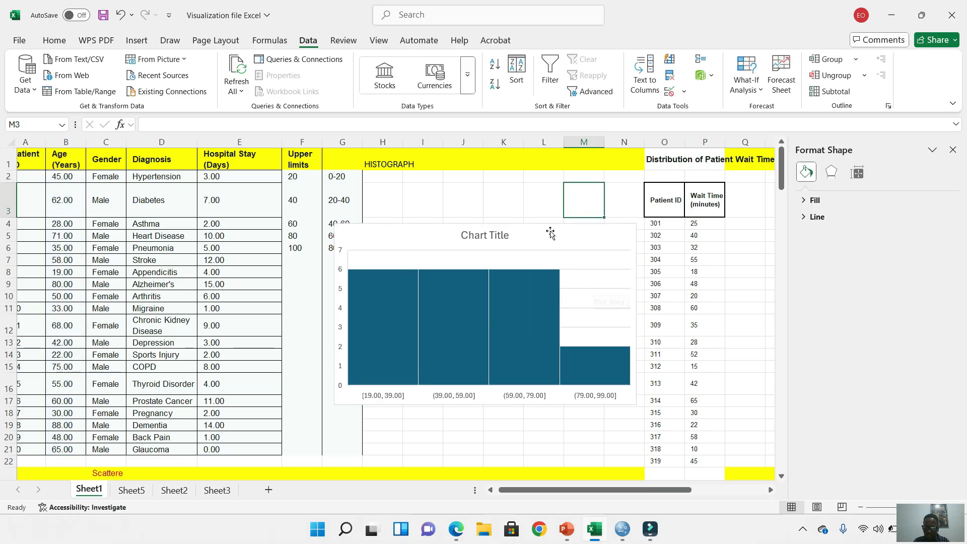
Add data labels to the bars of the age histogram
left_click(425, 227)
left_click(425, 228)
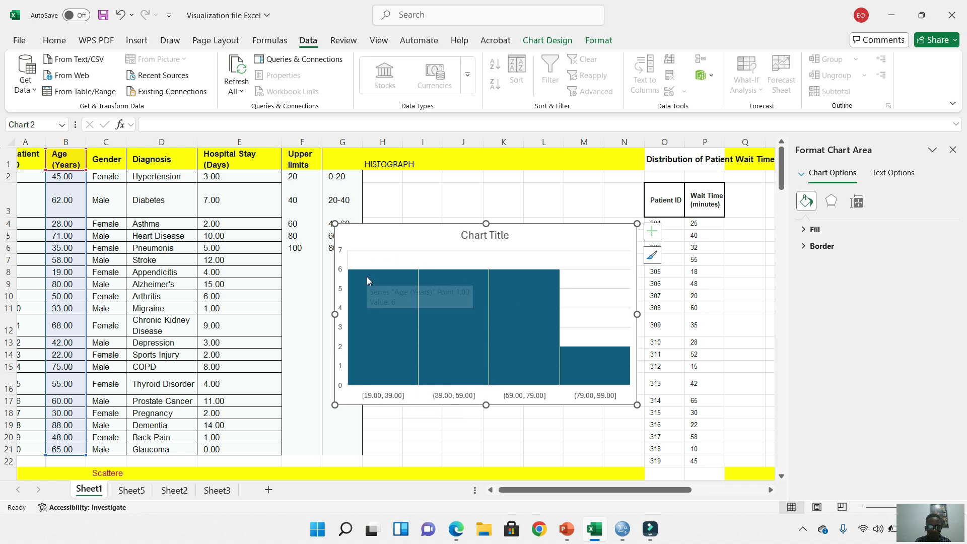
left_click(374, 232)
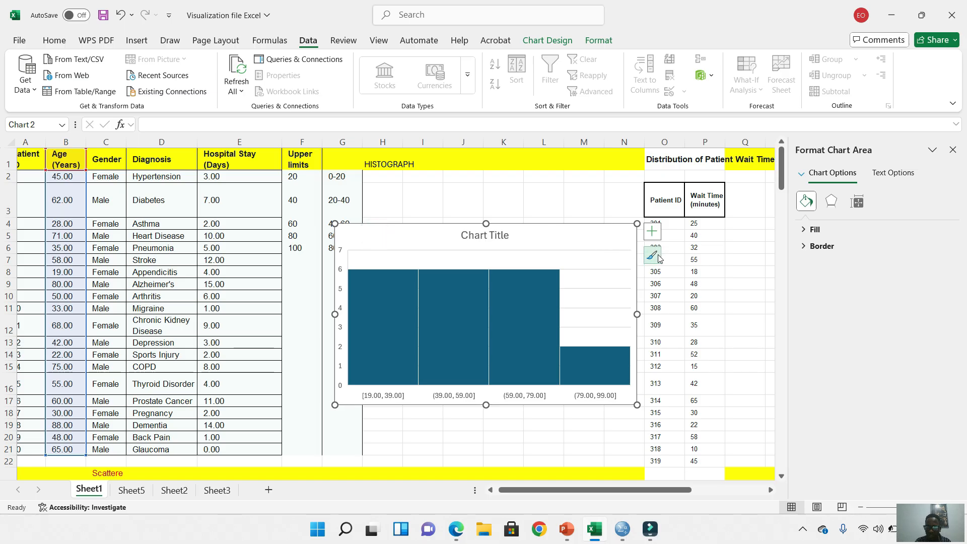
left_click(652, 231)
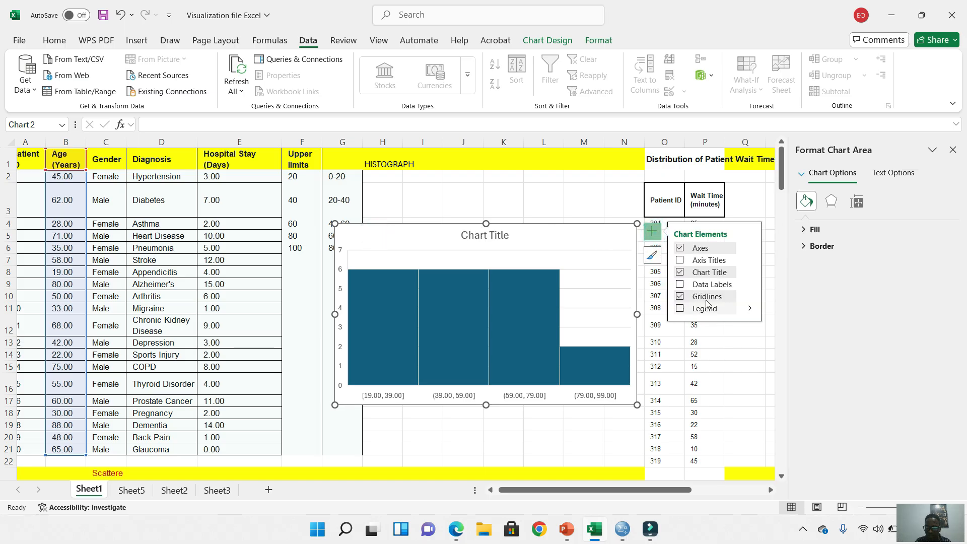
left_click(681, 284)
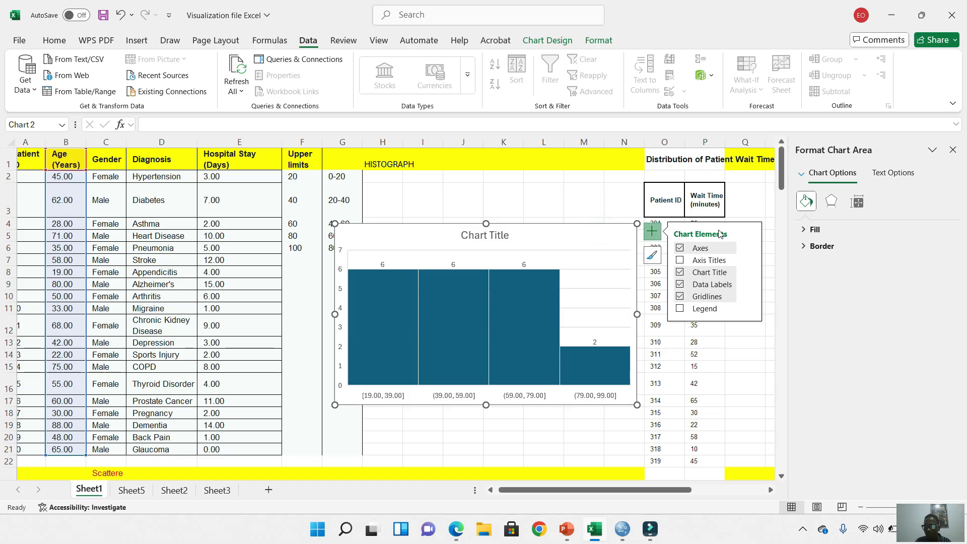
Set the number of bins on the age histogram's horizontal axis to 6 and close the axis formatting
left_click(455, 394)
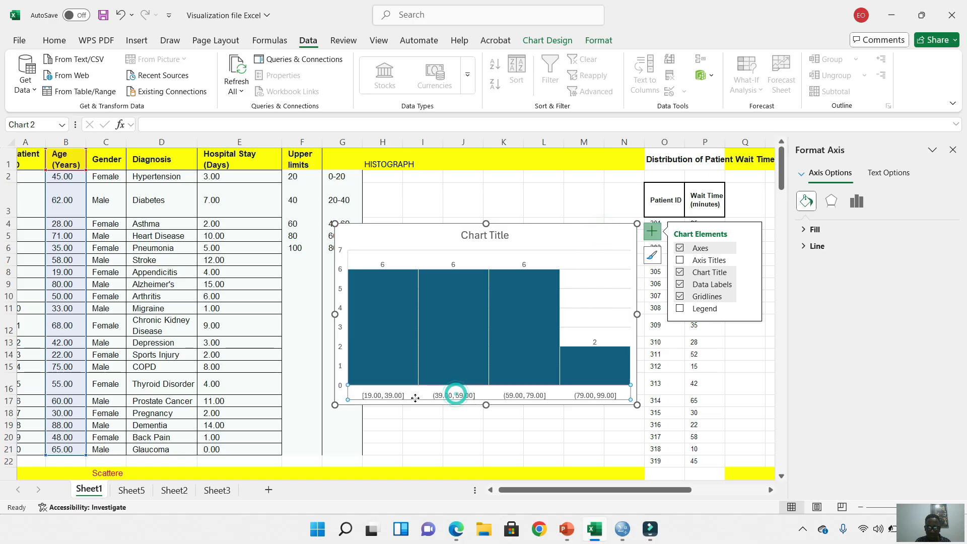
left_click(410, 391)
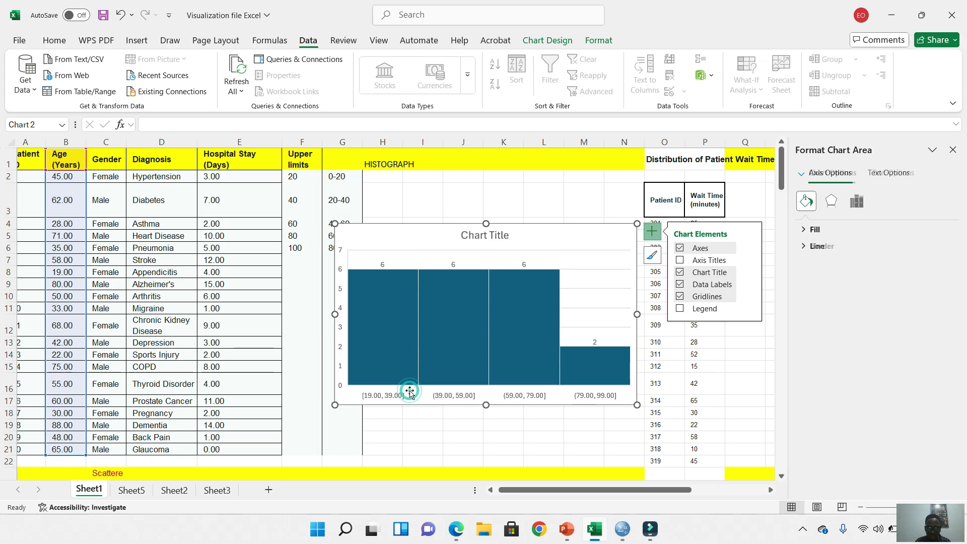
left_click(401, 396)
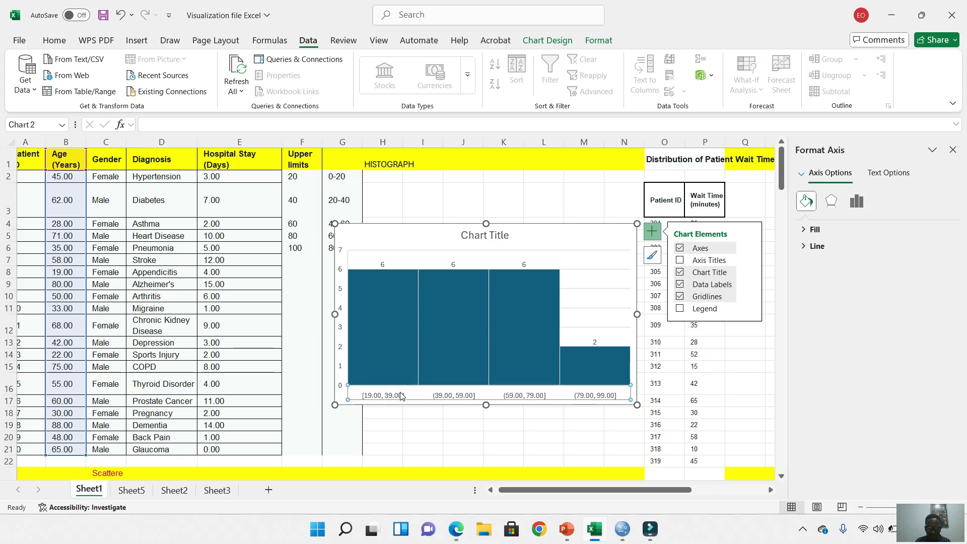
right_click(402, 395)
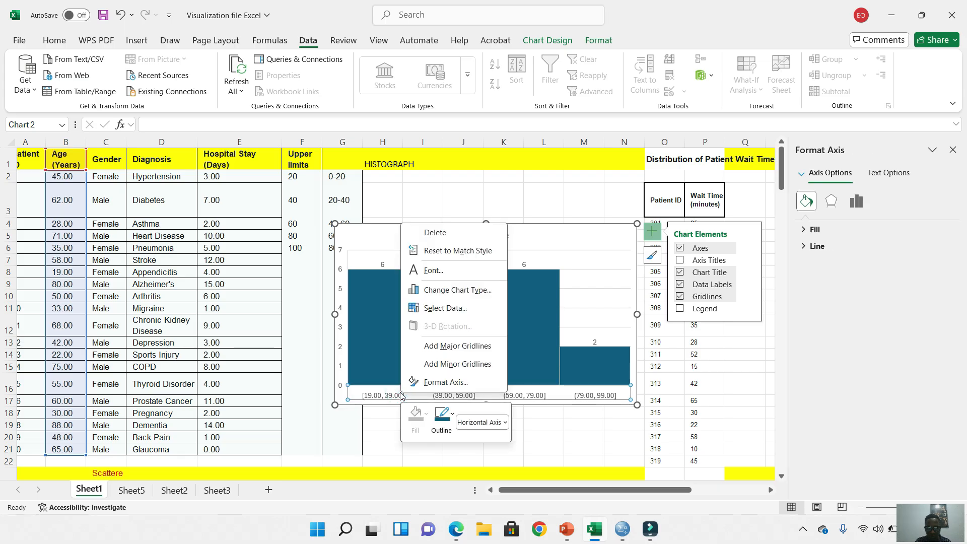
left_click(433, 384)
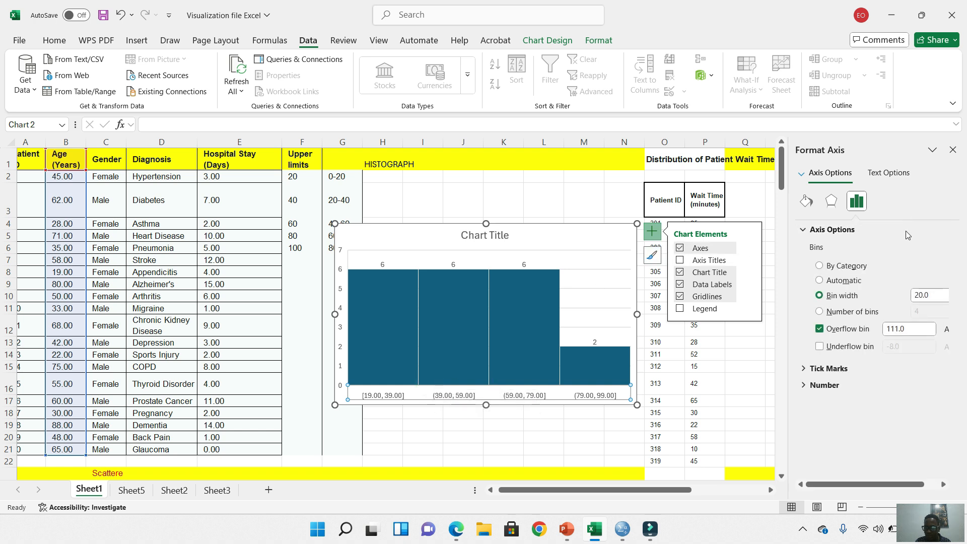
left_click(821, 311)
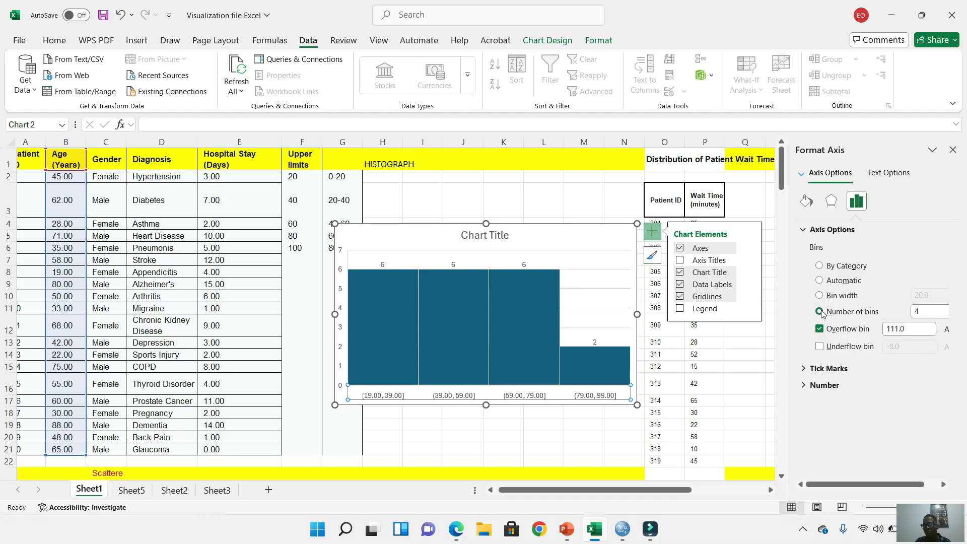
left_click(920, 312)
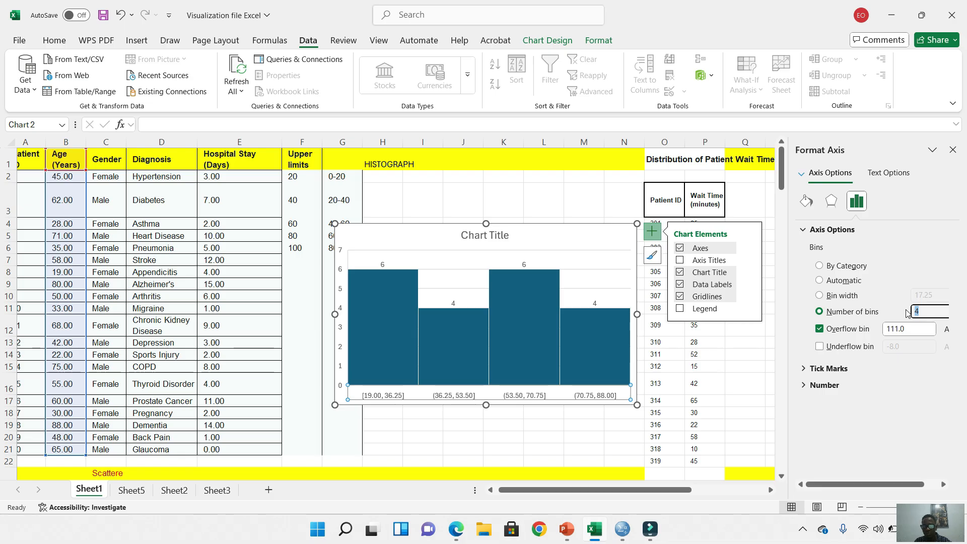
type("6")
left_click(518, 205)
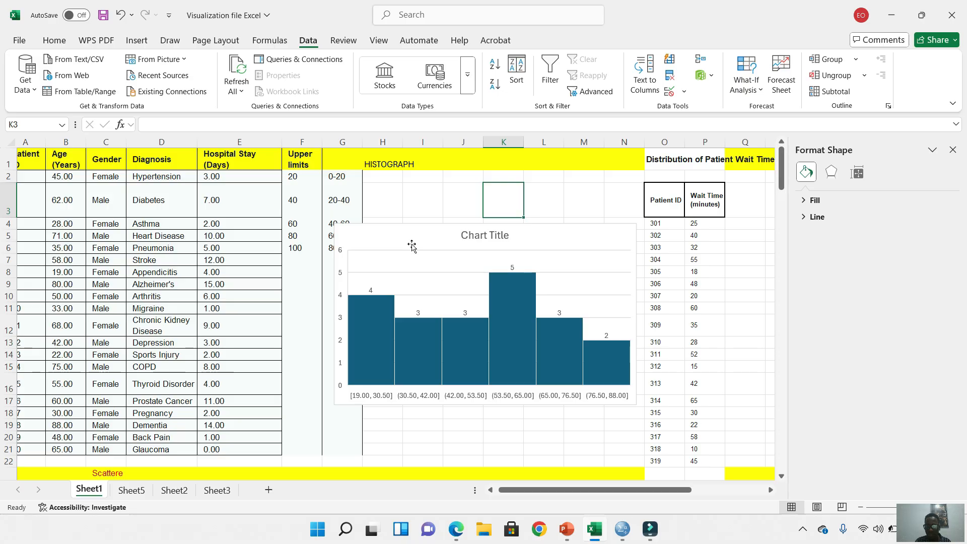
left_click(954, 150)
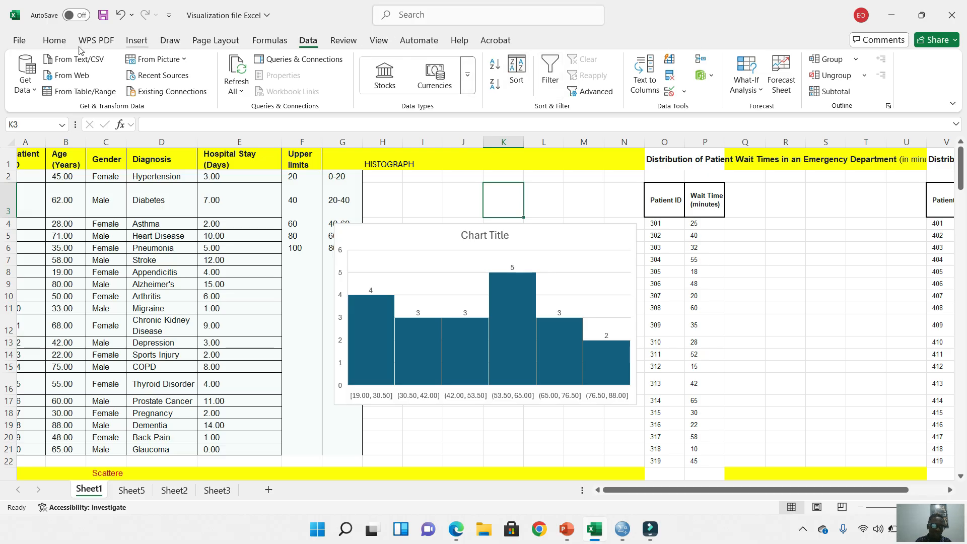
Enable the Analysis ToolPak add-in through the program options
left_click(20, 42)
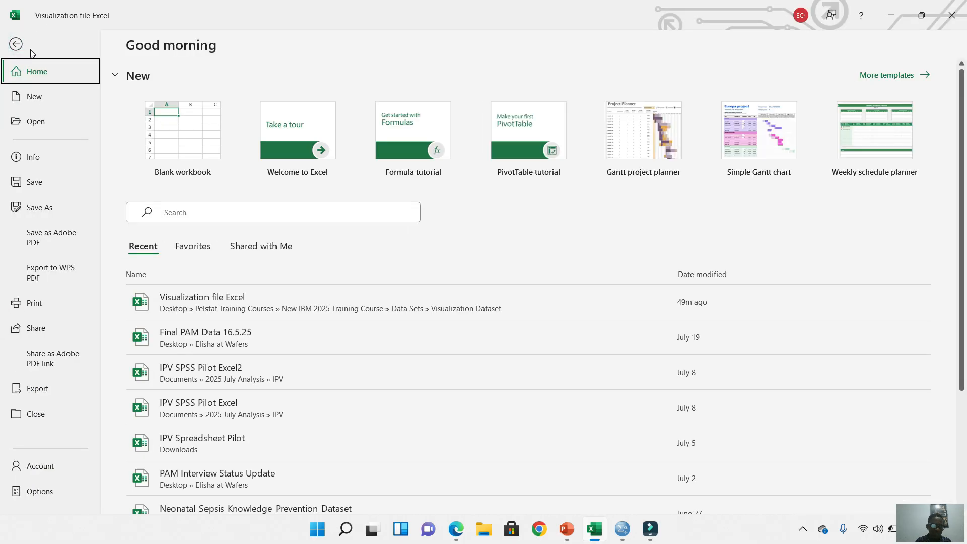
left_click(39, 492)
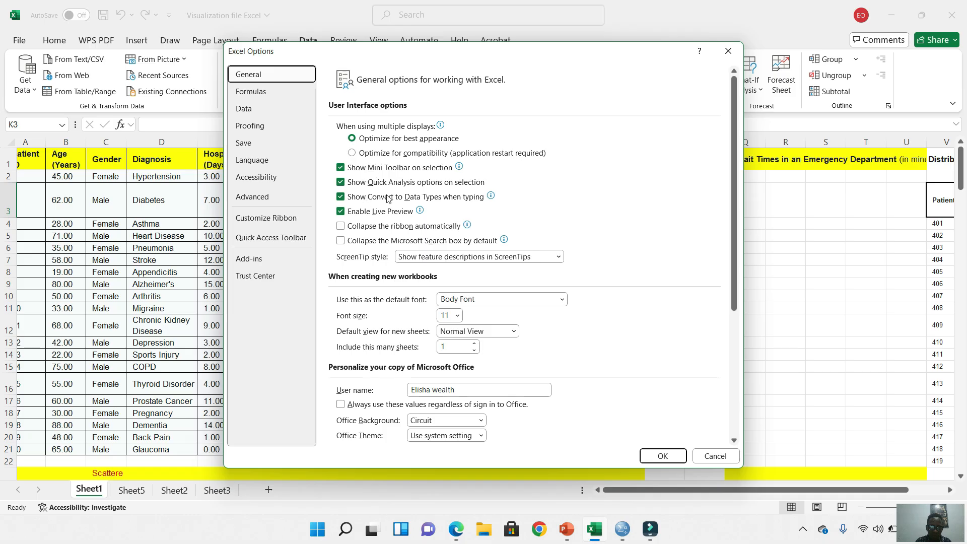
left_click(249, 259)
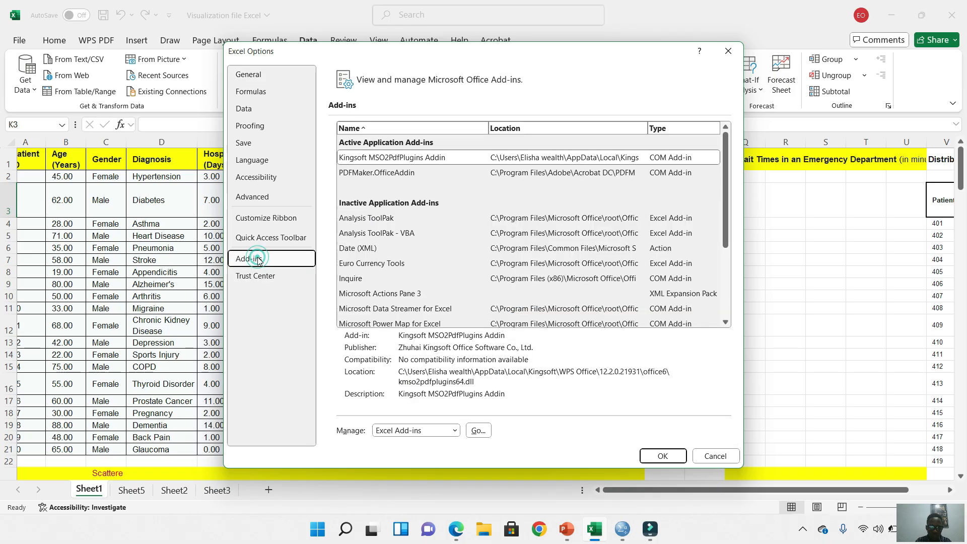
left_click(422, 217)
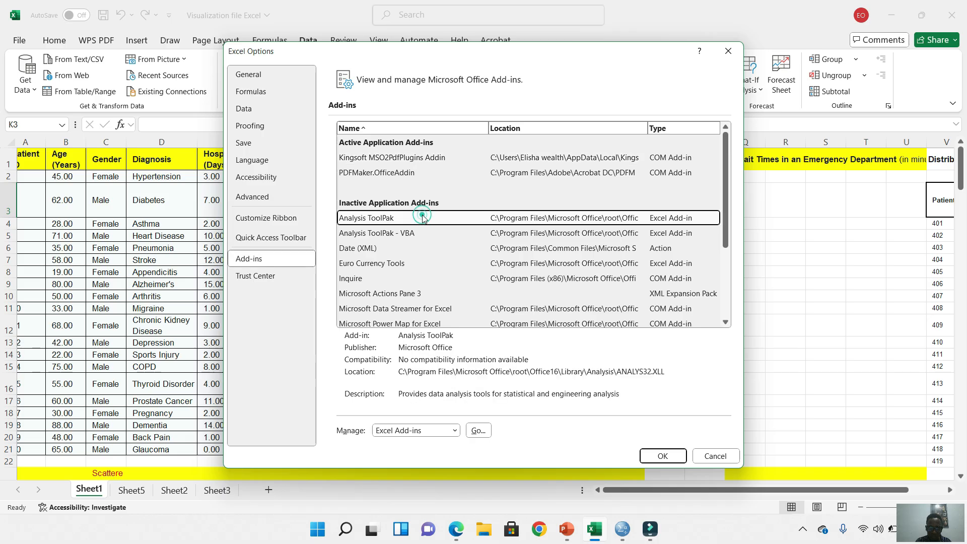
left_click(478, 430)
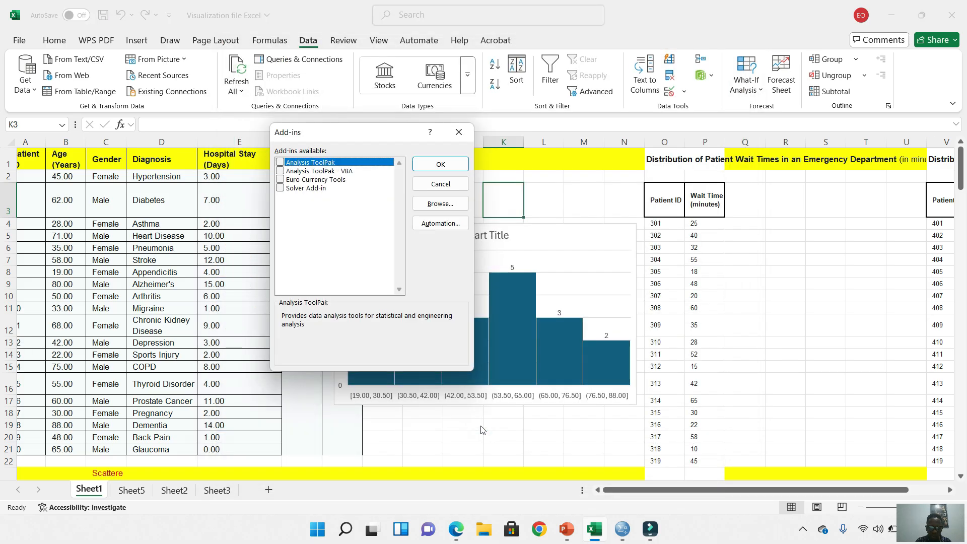
left_click(281, 163)
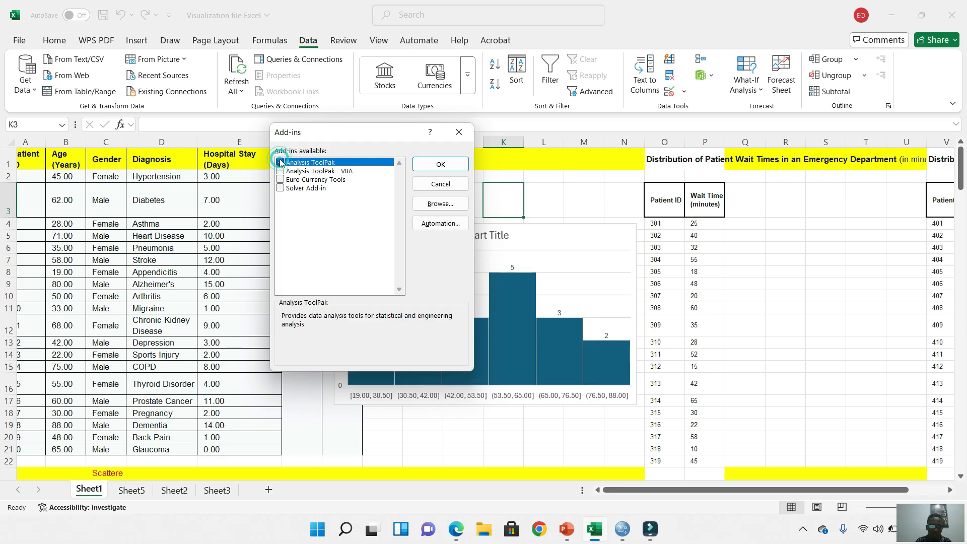
left_click(442, 165)
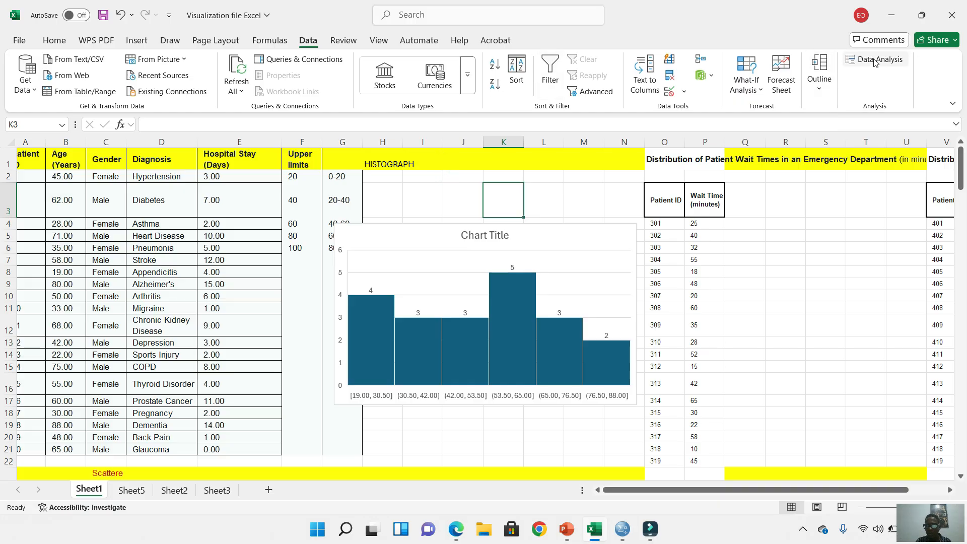
Browse the available Data Analysis tools, including Histogram, Regression and the t-Test and z-Test entries, and close the list without running one
left_click(874, 60)
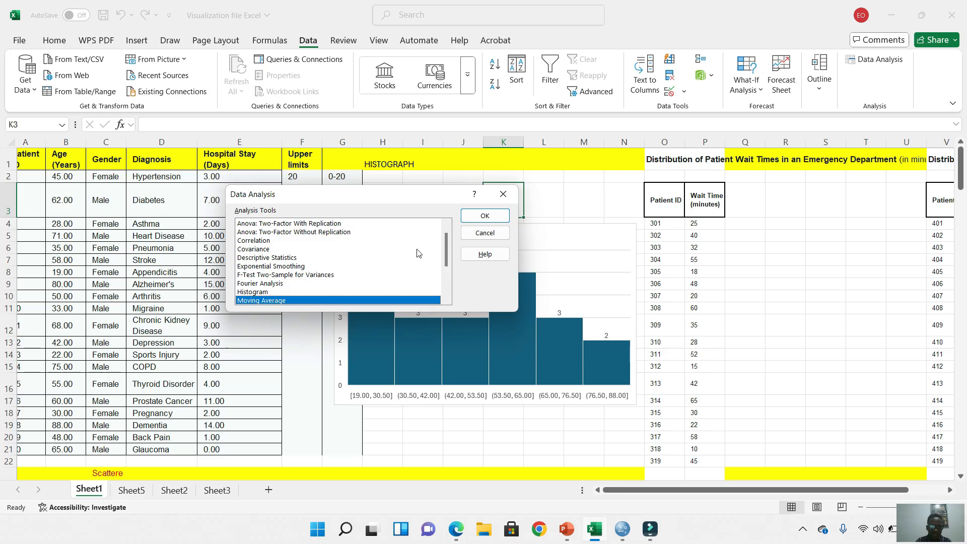
scroll(447, 244, "up", 1)
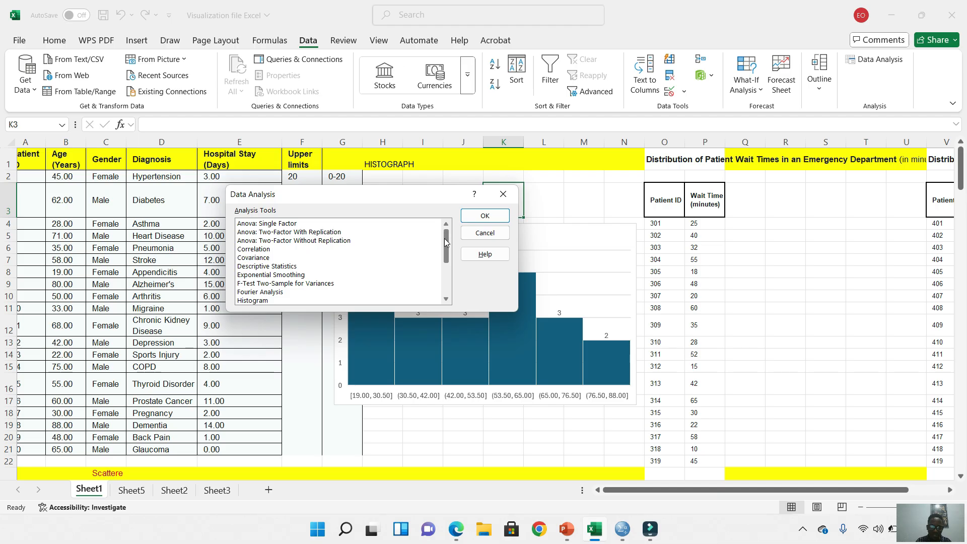
mouse_move(446, 241)
left_mouse_down()
mouse_move(445, 288)
mouse_move(440, 258)
left_mouse_up()
left_click(257, 266)
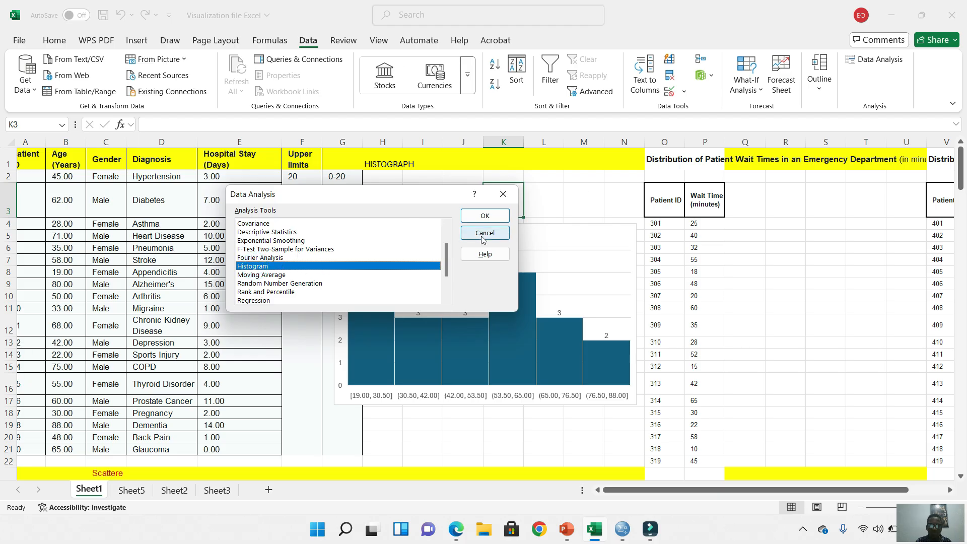
scroll(446, 251, "down", 2)
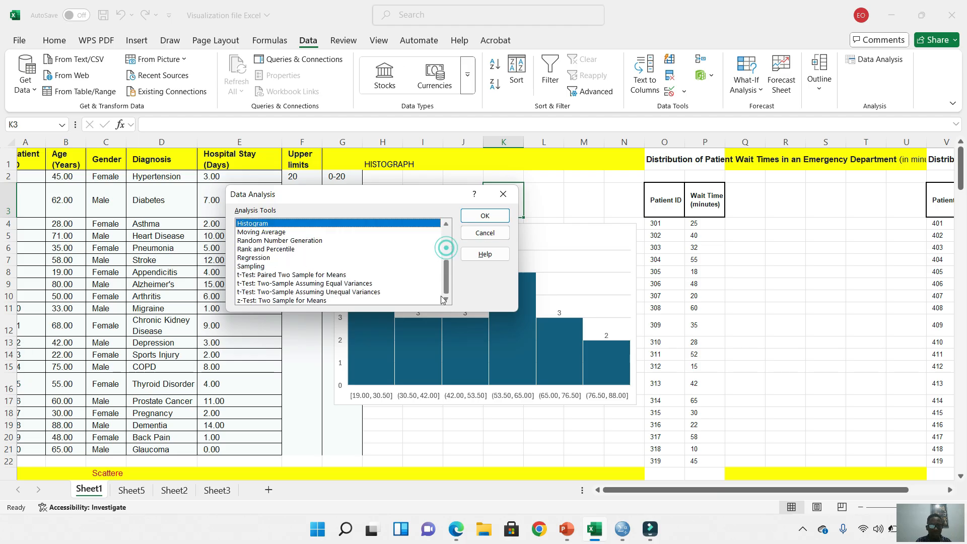
left_click(246, 258)
left_click(261, 275)
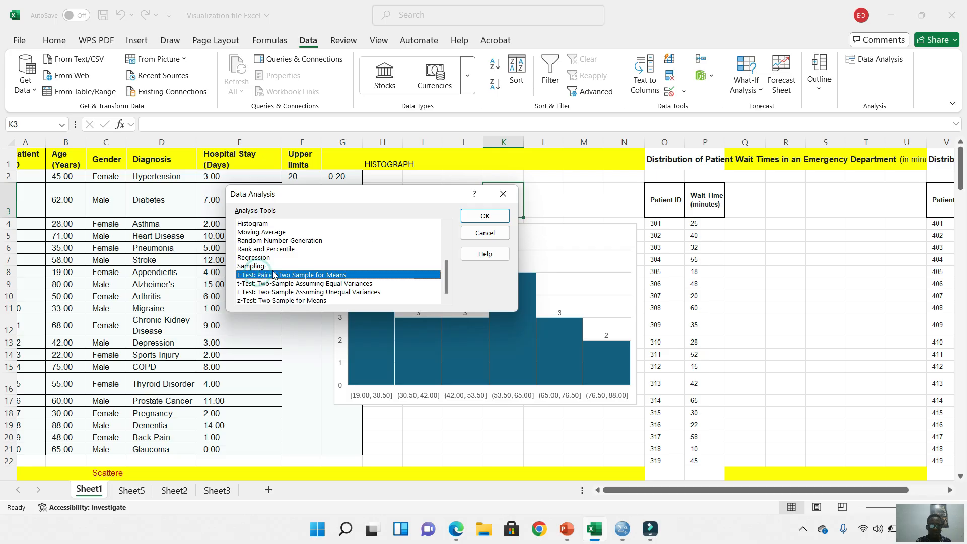
left_click(268, 301)
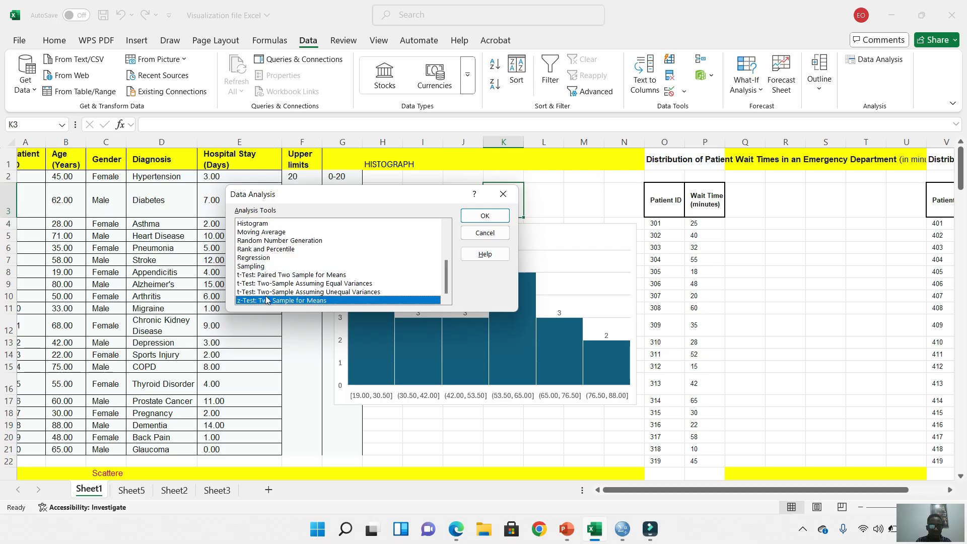
left_click(503, 194)
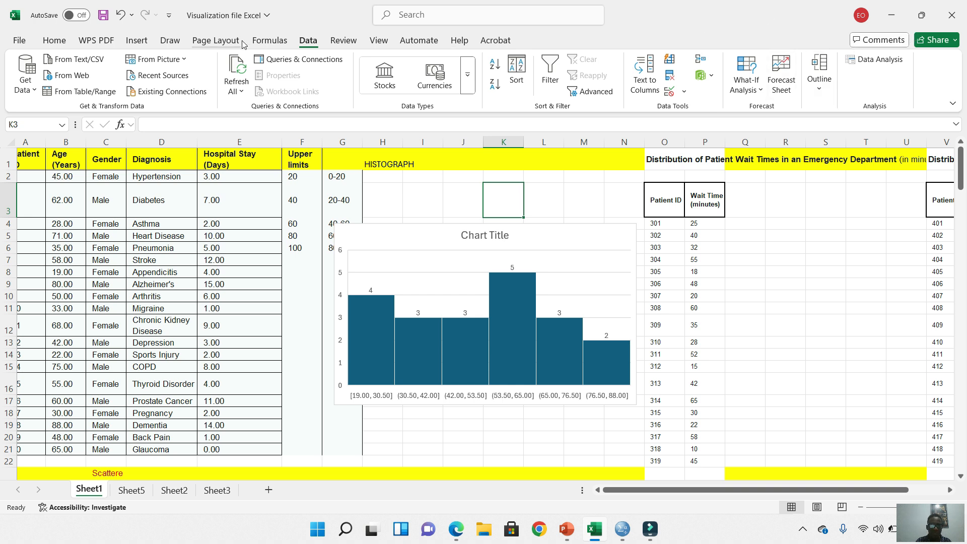
Check in the program options that the Analysis ToolPak is listed among the active add-ins, and close the options
left_click(20, 40)
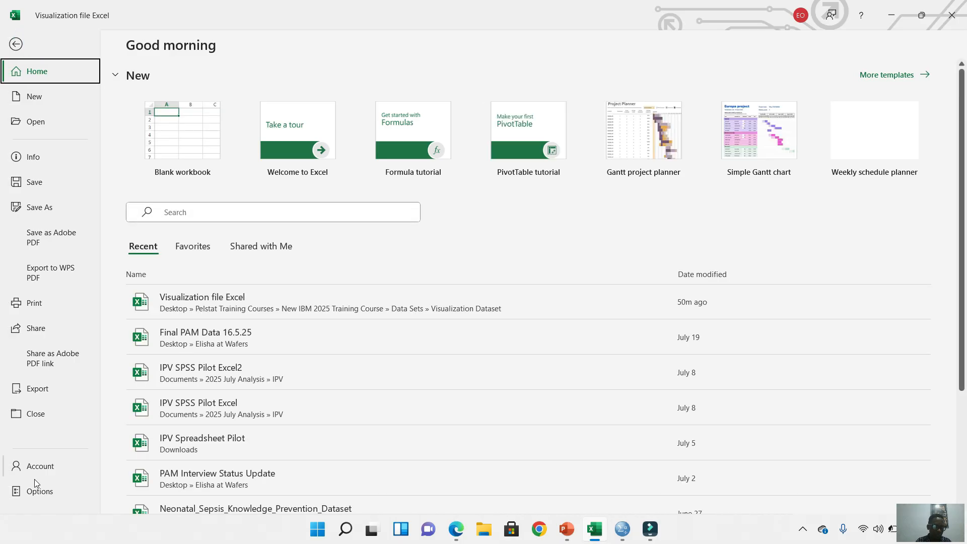
left_click(39, 491)
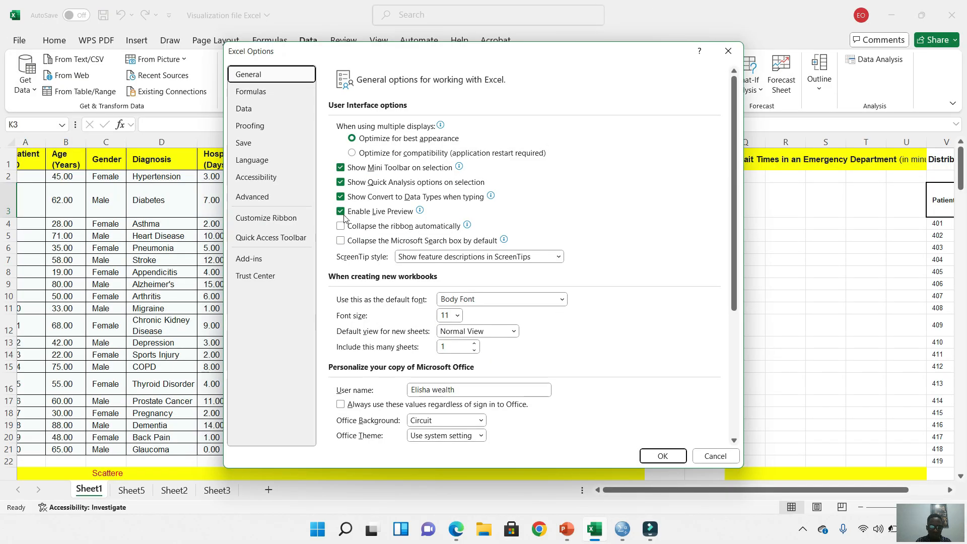
left_click(257, 258)
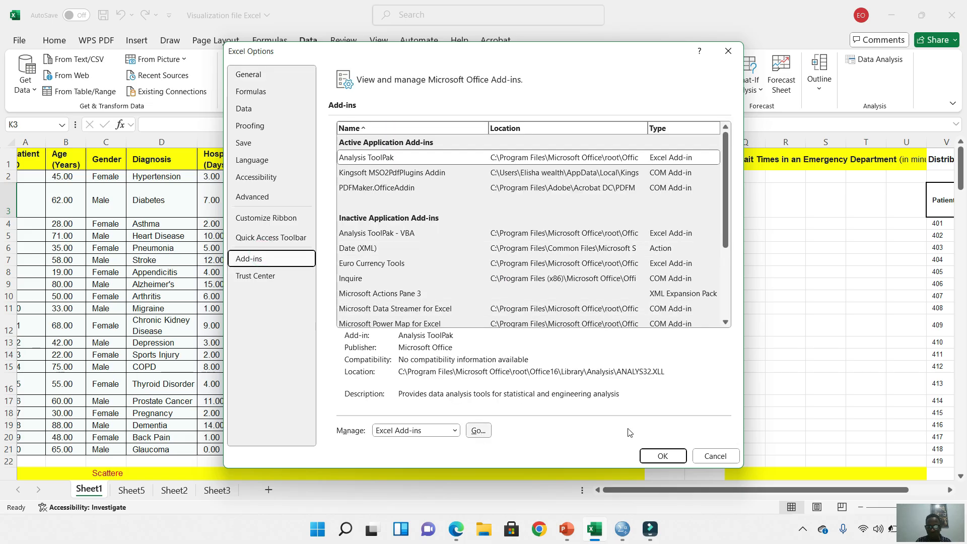
left_click(663, 456)
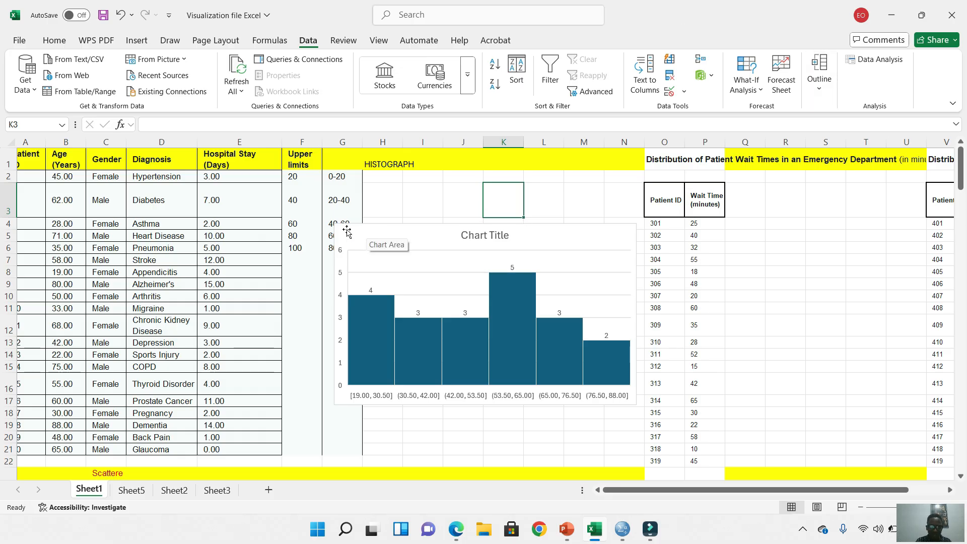
Move the age histogram up beside the patient data, spanning about columns E to K just below the HISTOGRAM heading row
left_click_drag(359, 230, 251, 200)
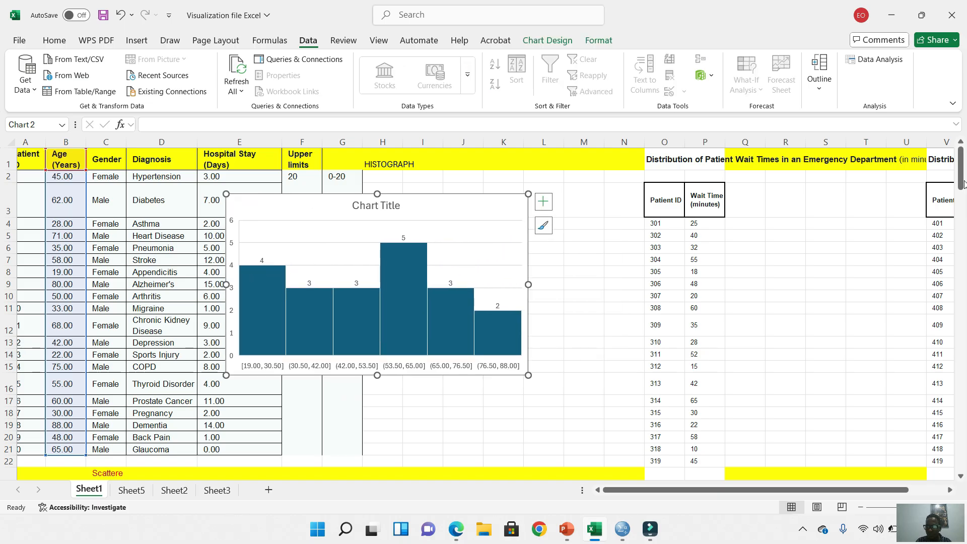
left_click_drag(964, 184, 963, 182)
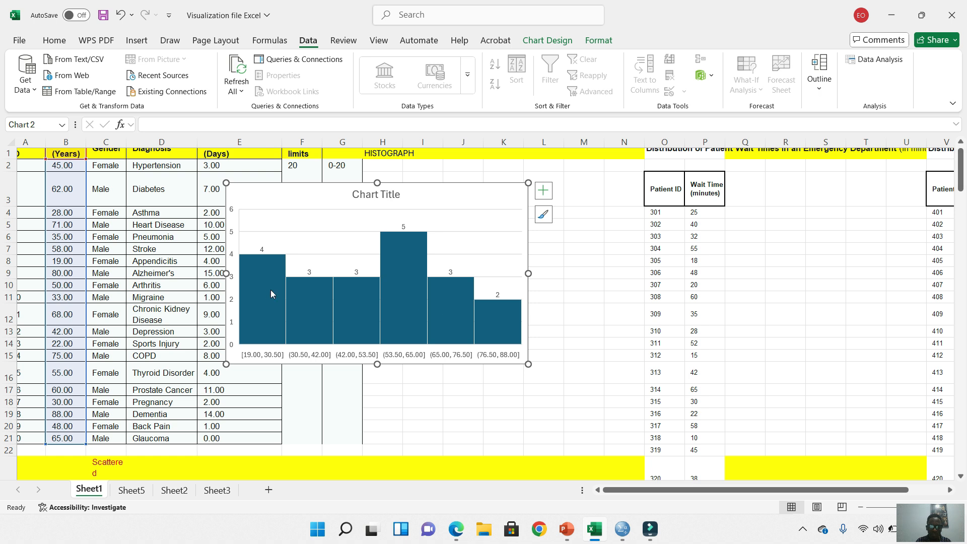
left_click(370, 198)
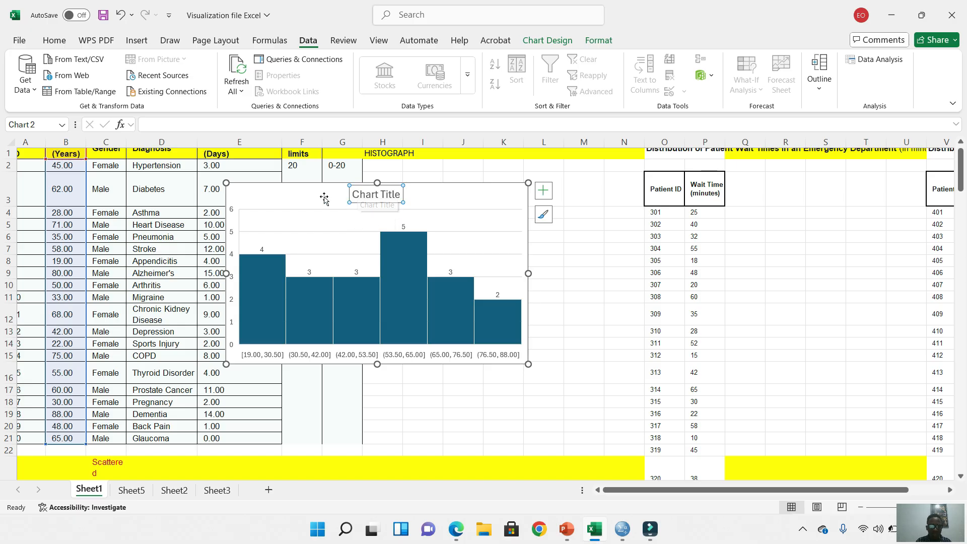
left_click_drag(325, 197, 330, 198)
left_click(375, 196)
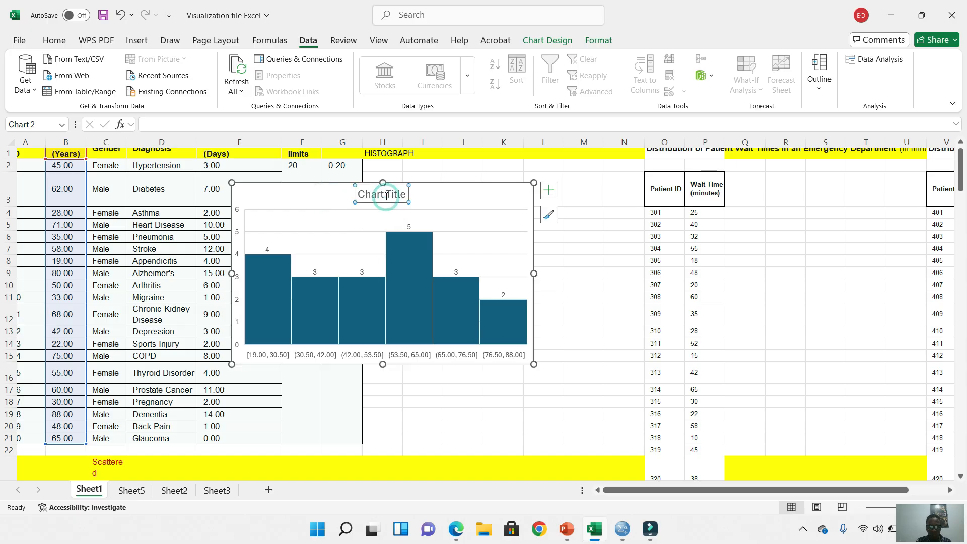
left_click(356, 201)
left_click(239, 362)
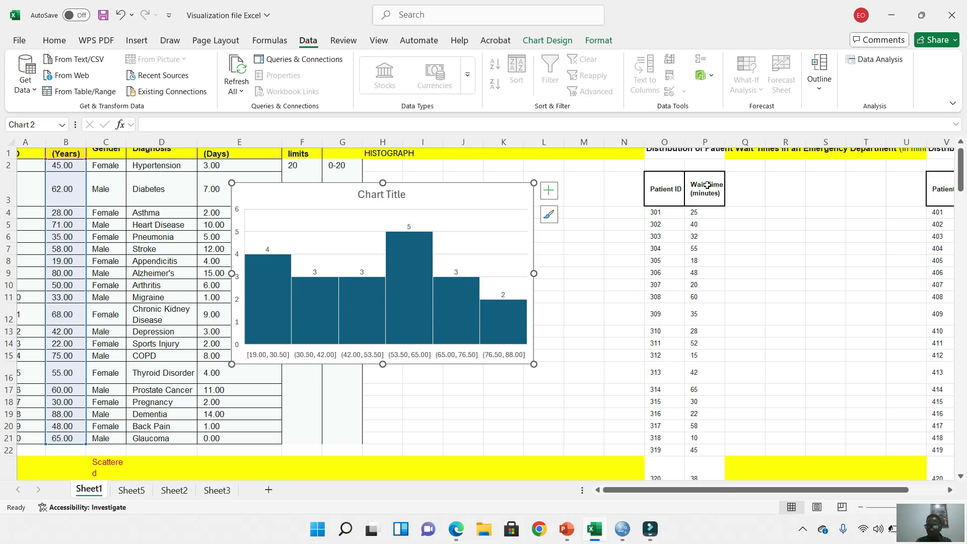
Insert a histogram chart from the Wait Time (minutes) data in P3:P33
left_click_drag(704, 183, 703, 461)
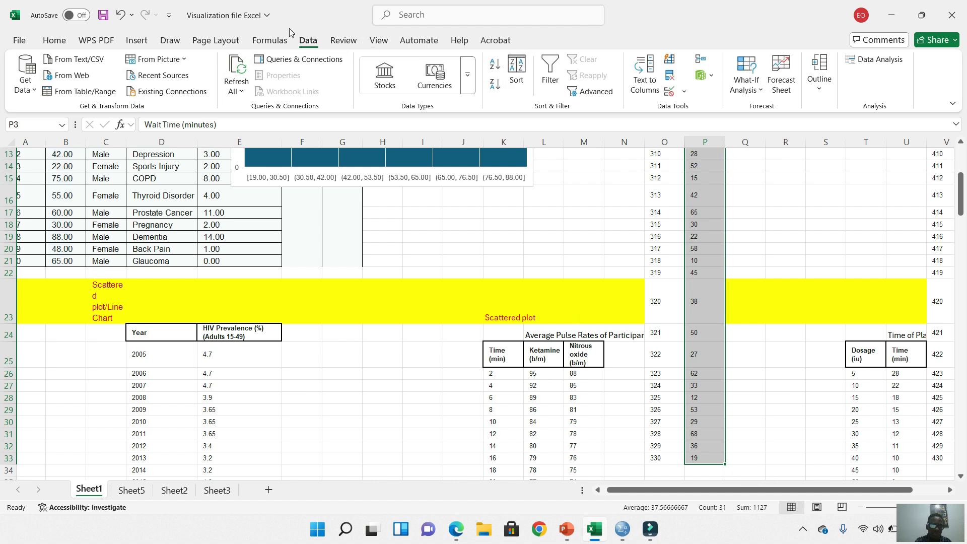
left_click(64, 41)
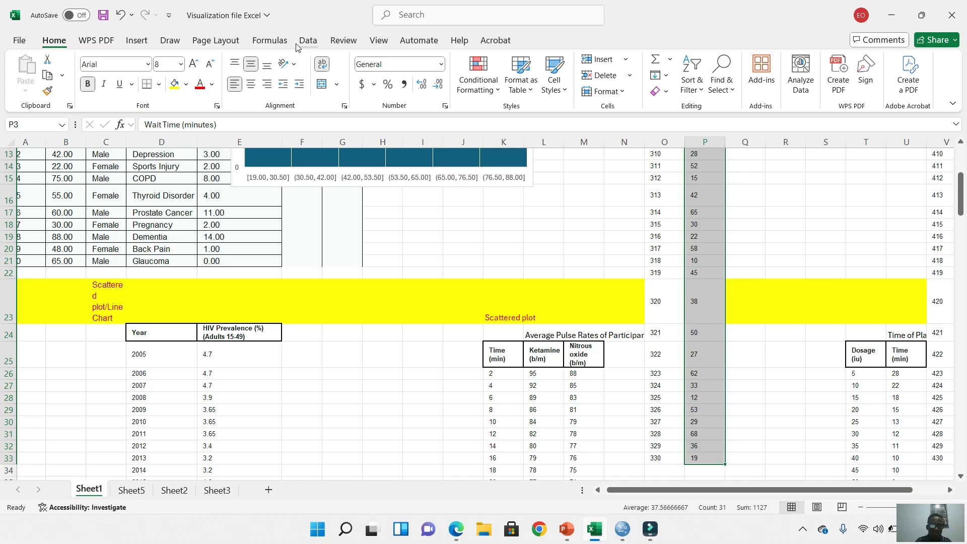
left_click(139, 41)
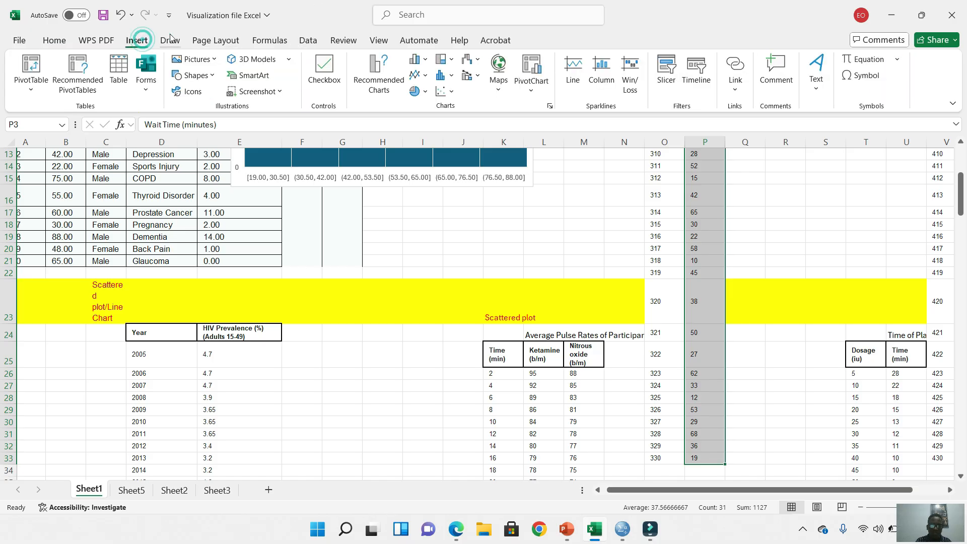
left_click(551, 106)
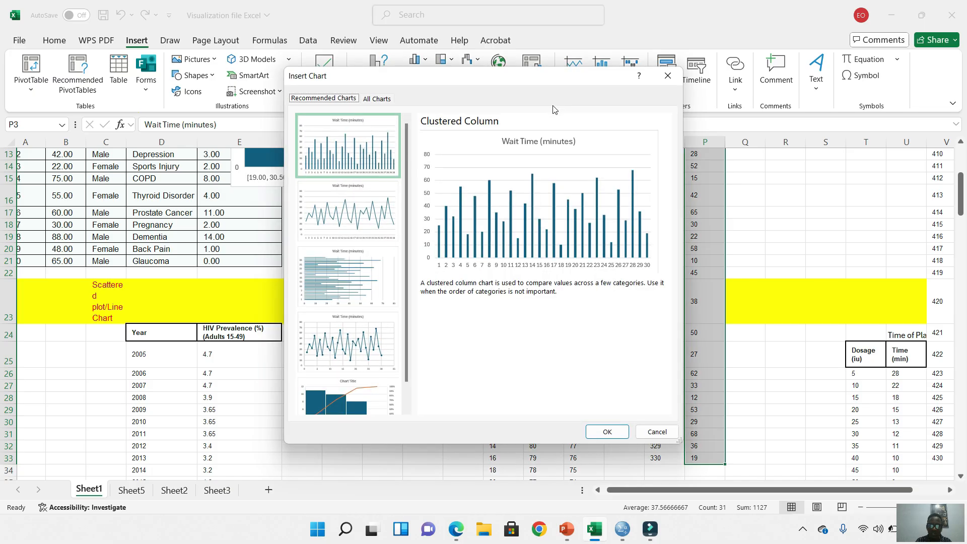
left_click(377, 99)
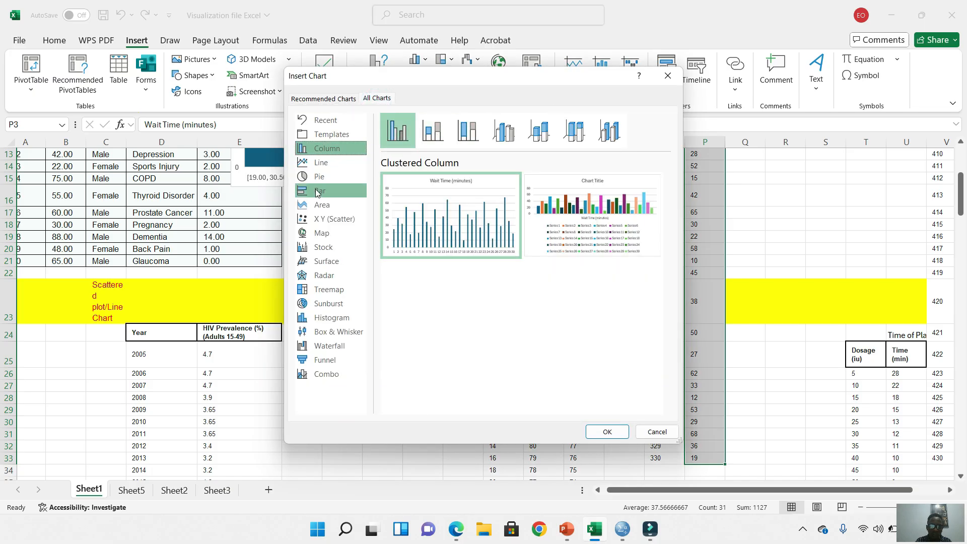
left_click(331, 318)
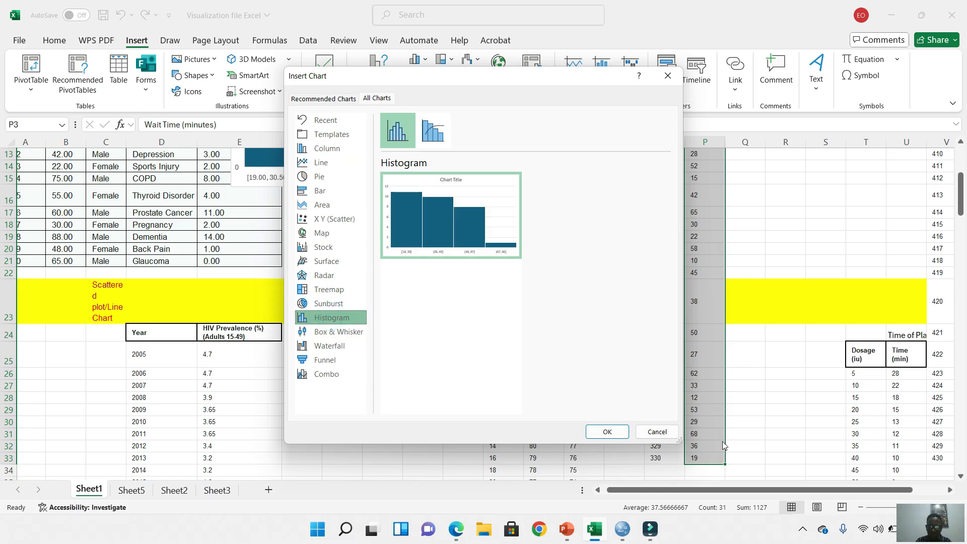
left_click(608, 432)
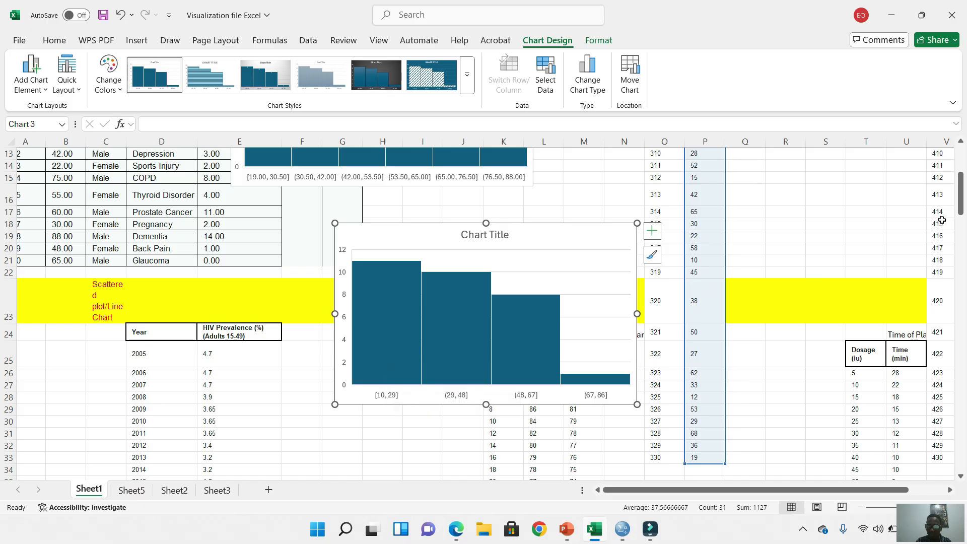
Move the wait-time histogram beside the age histogram, starting in column L near the top of the sheet
mouse_move(963, 198)
left_mouse_down()
mouse_move(963, 163)
mouse_move(964, 207)
left_mouse_up()
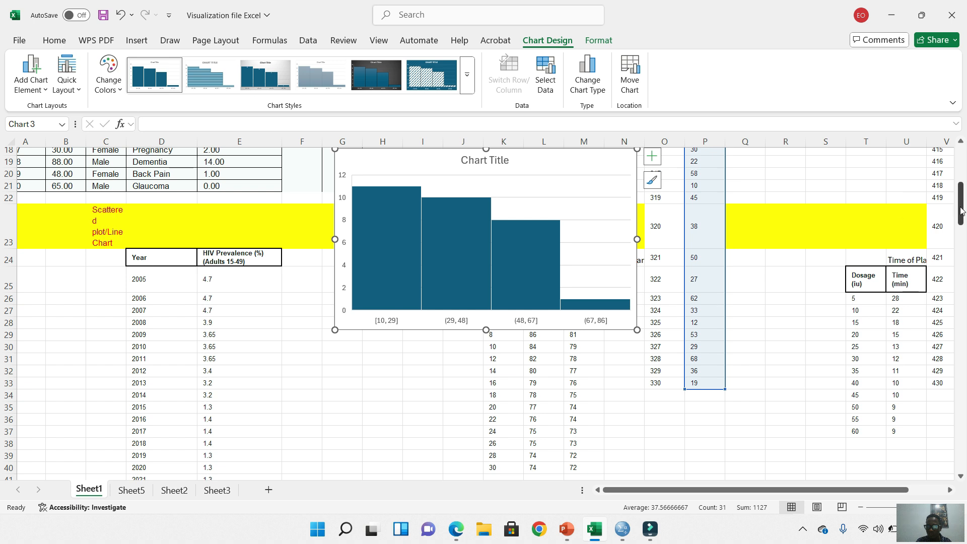
left_click_drag(962, 211, 962, 177)
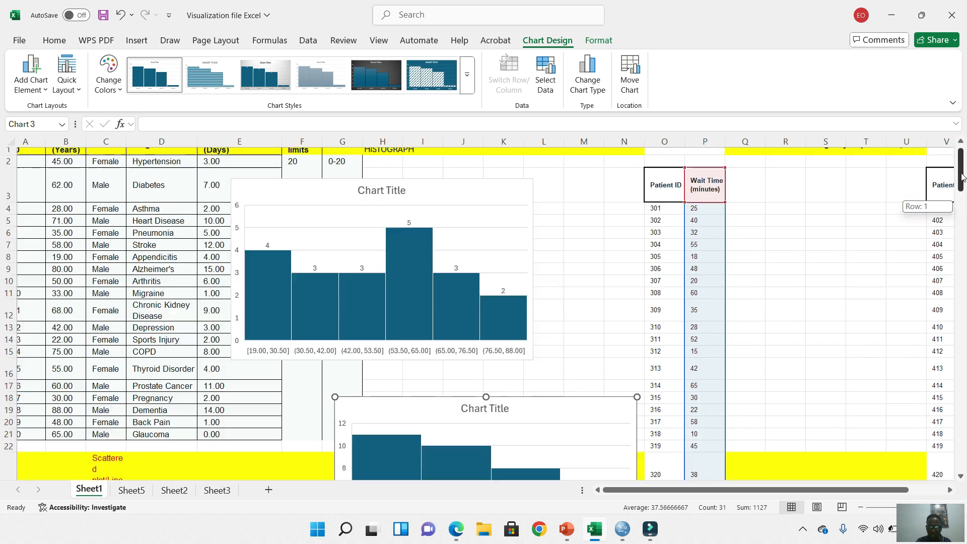
double_click(402, 414)
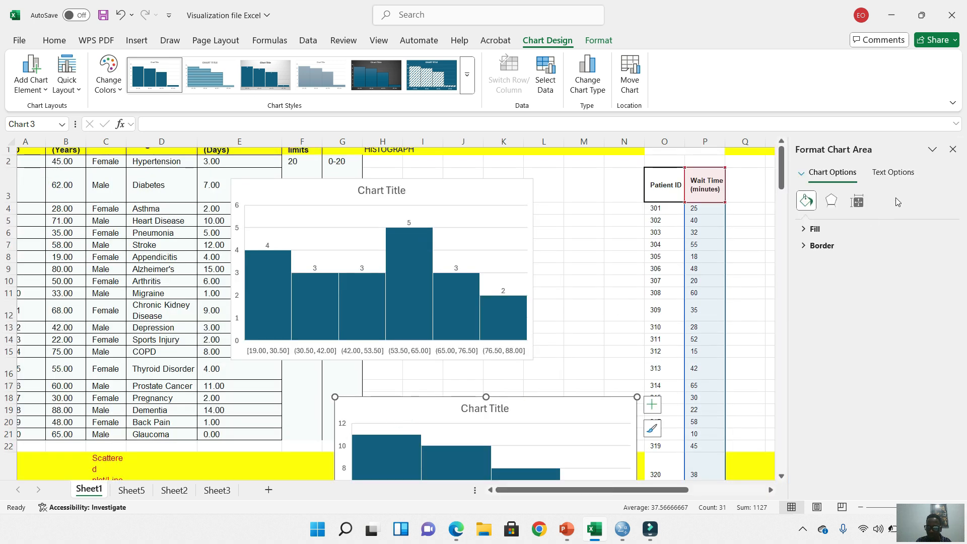
left_click(951, 149)
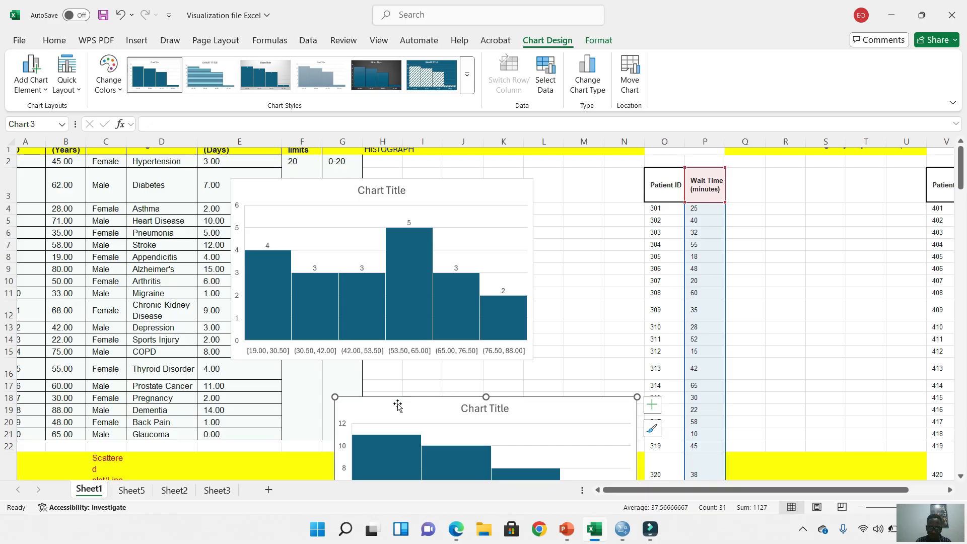
left_click_drag(398, 403, 611, 179)
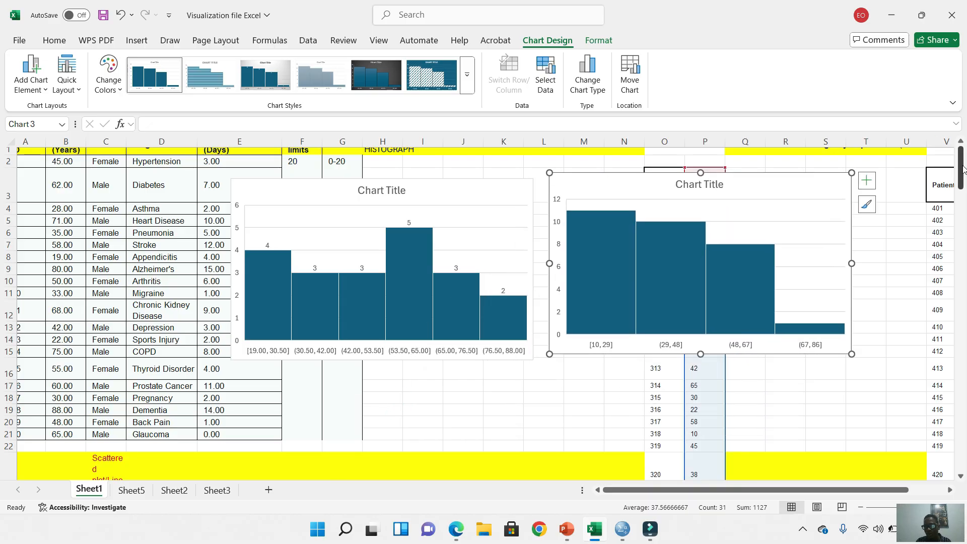
Examine the Disease Type and Number of Cases table in the BARCHART section, matching Malaria and Typhoid Fever to their case counts
left_click_drag(961, 184, 966, 250)
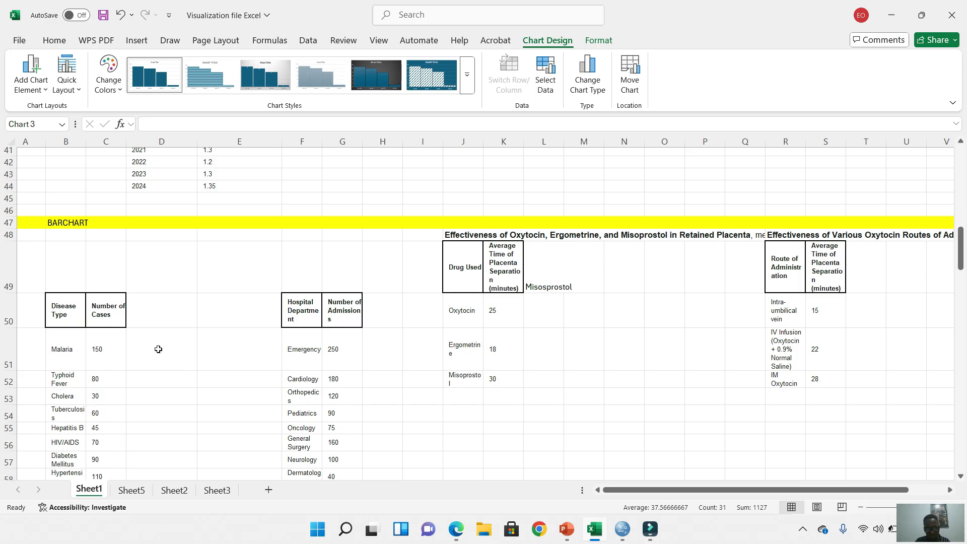
scroll(951, 255, "down", 2)
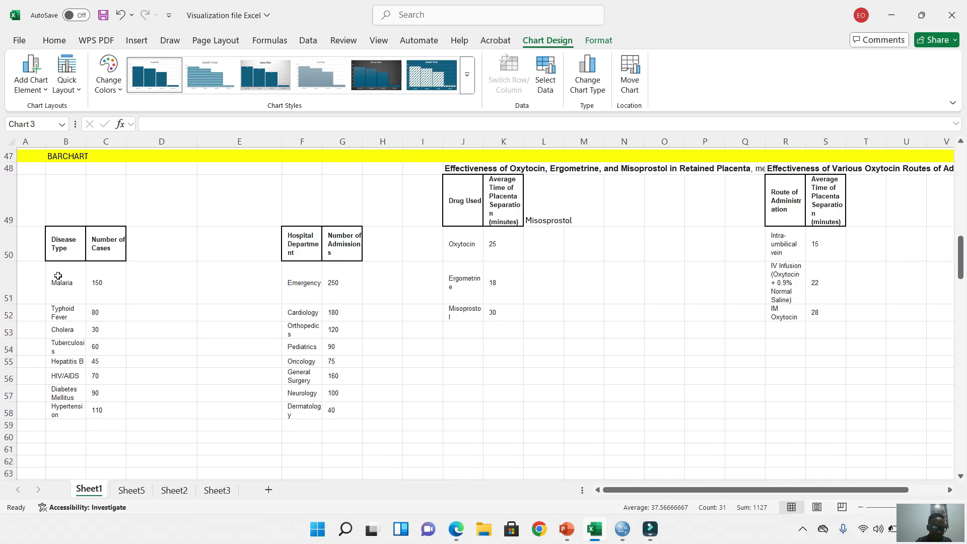
left_click(60, 244)
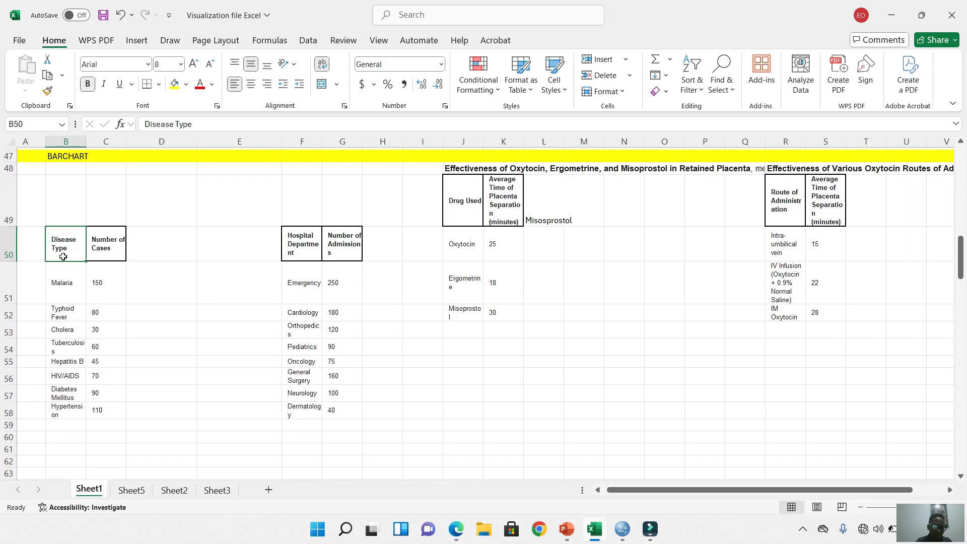
left_click(62, 286)
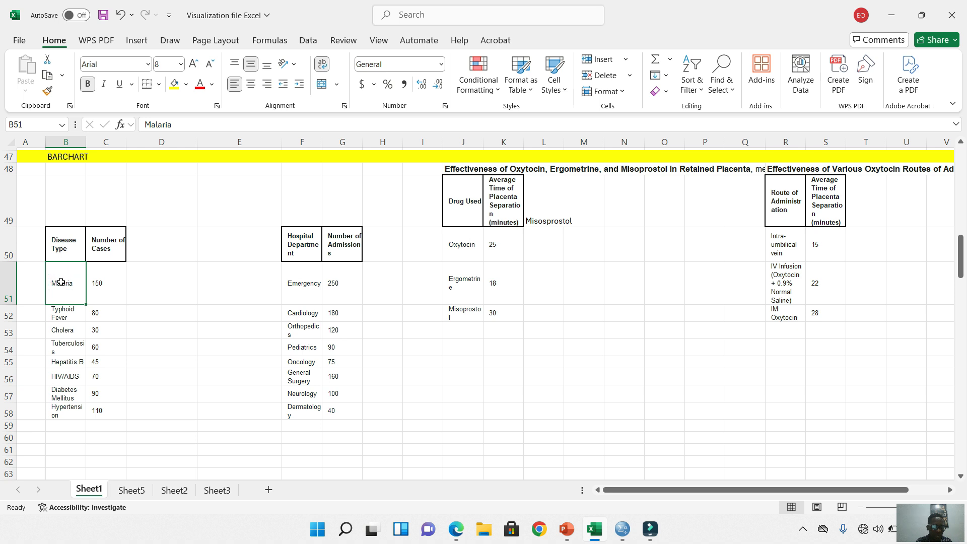
left_click(57, 291)
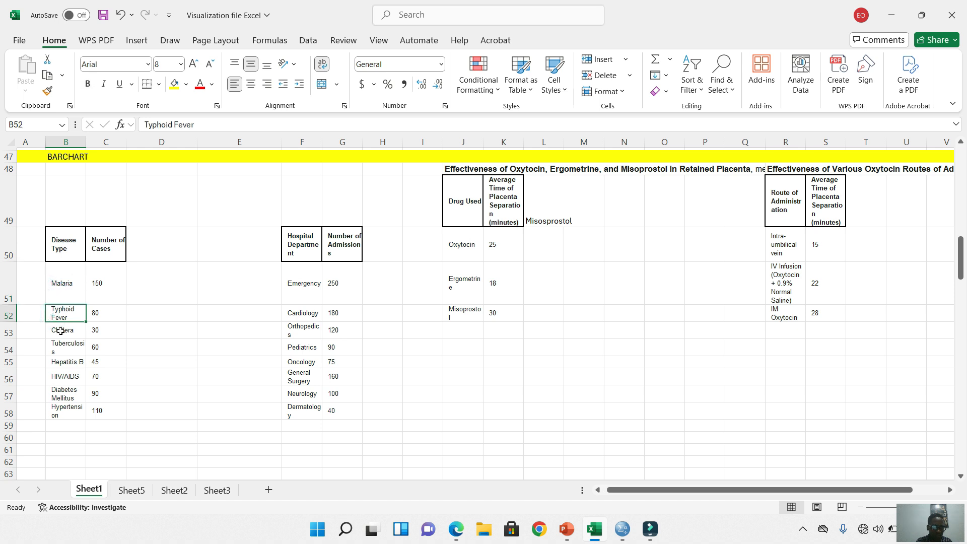
left_click(61, 330)
left_click(70, 290)
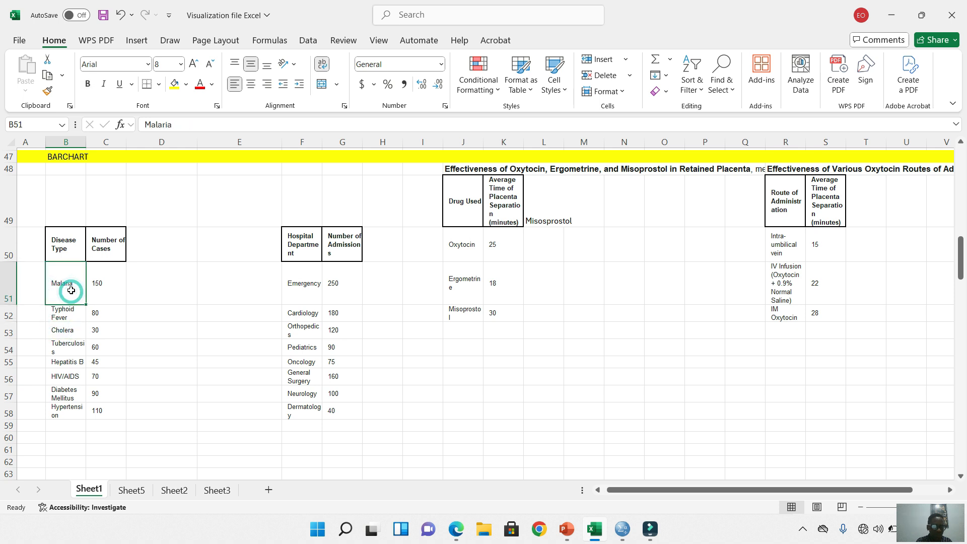
left_click(99, 285)
left_click(57, 318)
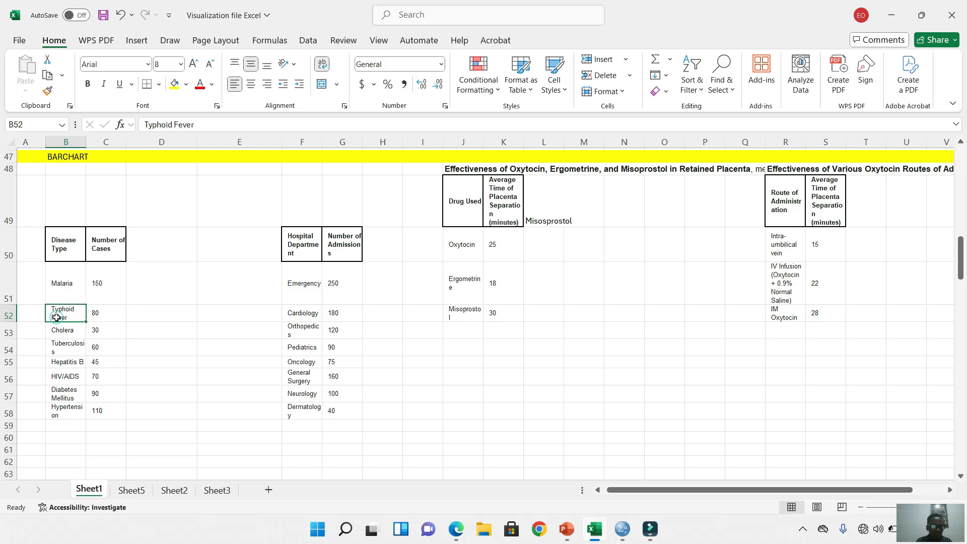
left_click(96, 313)
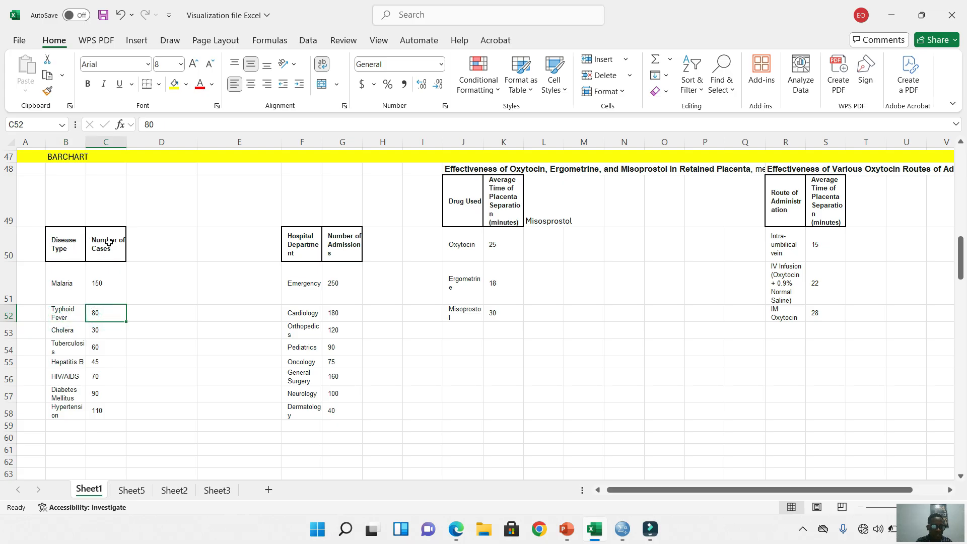
left_click(111, 243)
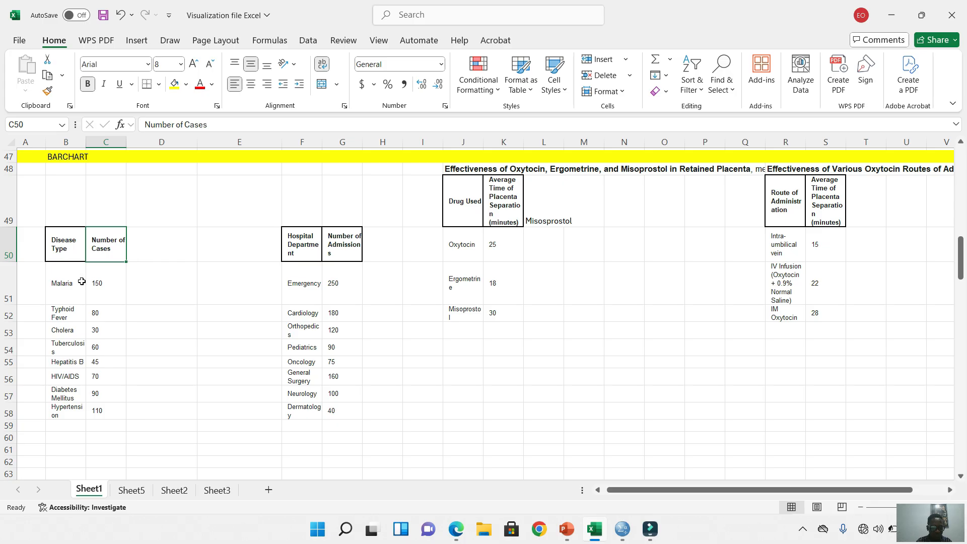
Review the categories in the Disease Type column one by one, from Malaria down to HIV/AIDS
left_click(60, 252)
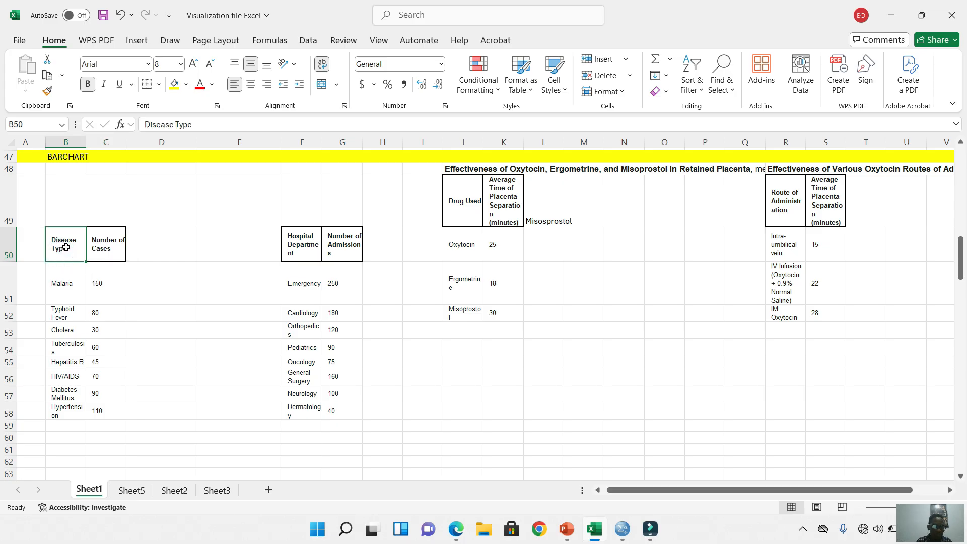
left_click(67, 284)
left_click(66, 316)
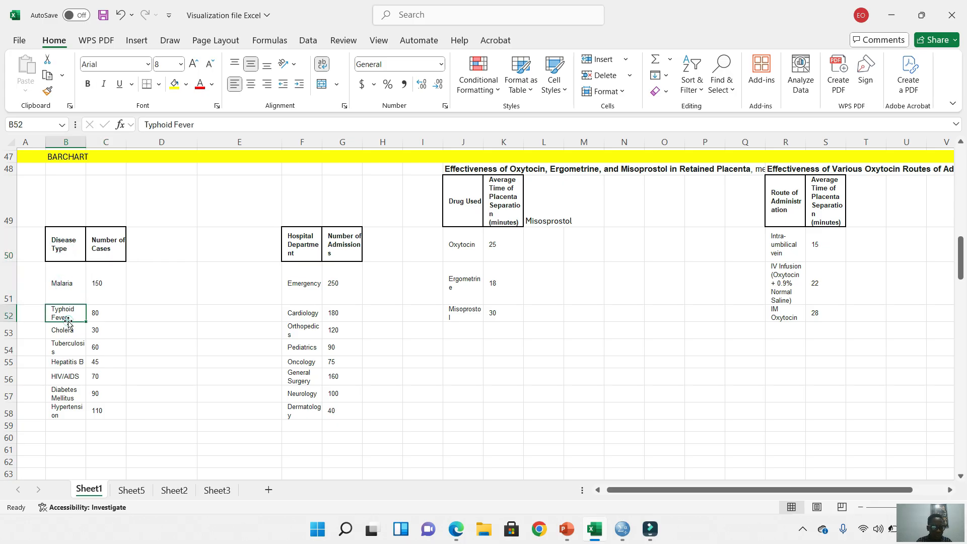
left_click(66, 333)
left_click(66, 347)
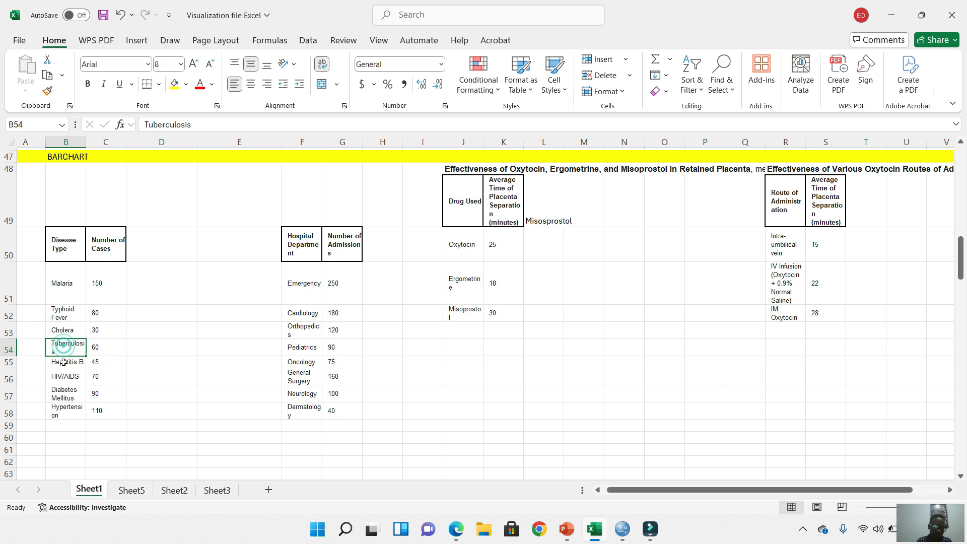
left_click(61, 363)
left_click(71, 377)
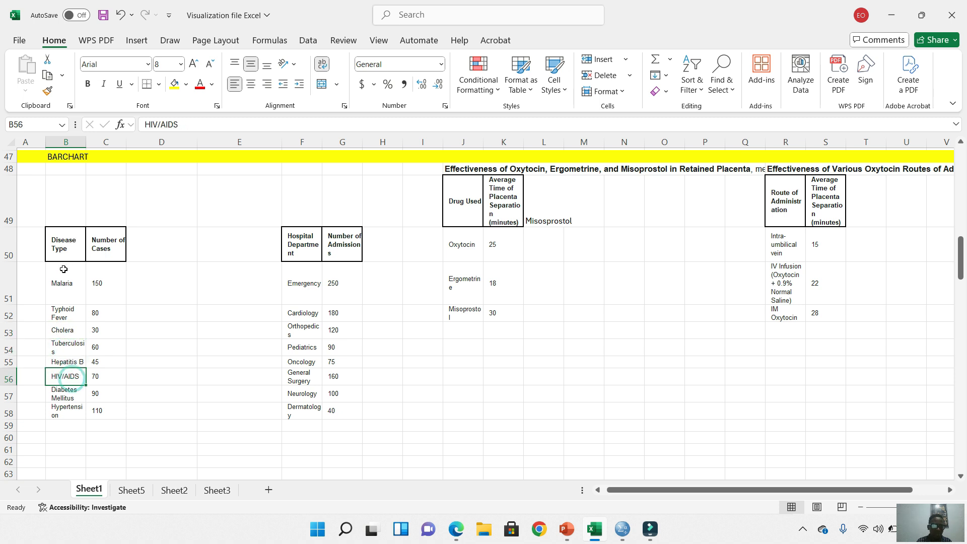
left_click(63, 295)
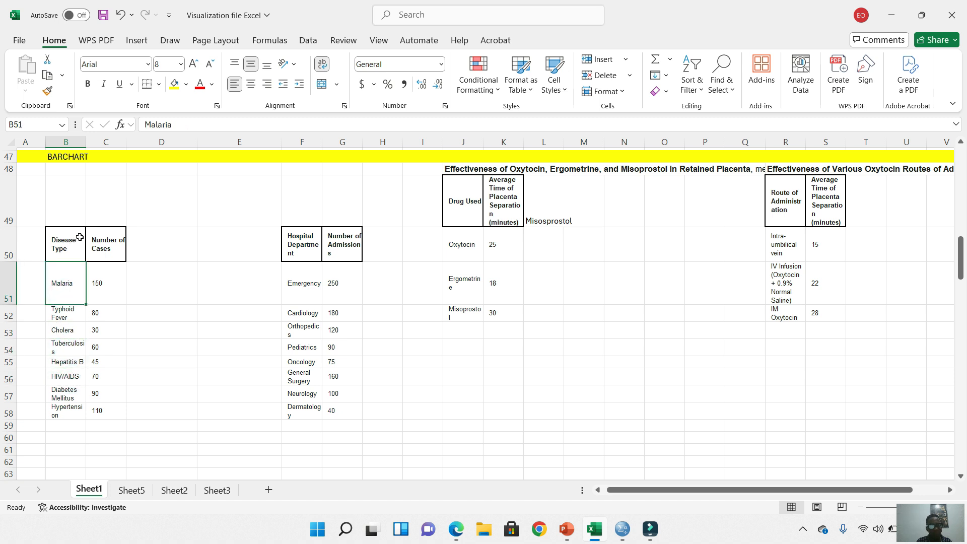
Examine the Disease Type rows from Malaria to Tuberculosis, matching each disease to its entry under Number of Cases
left_click(99, 281)
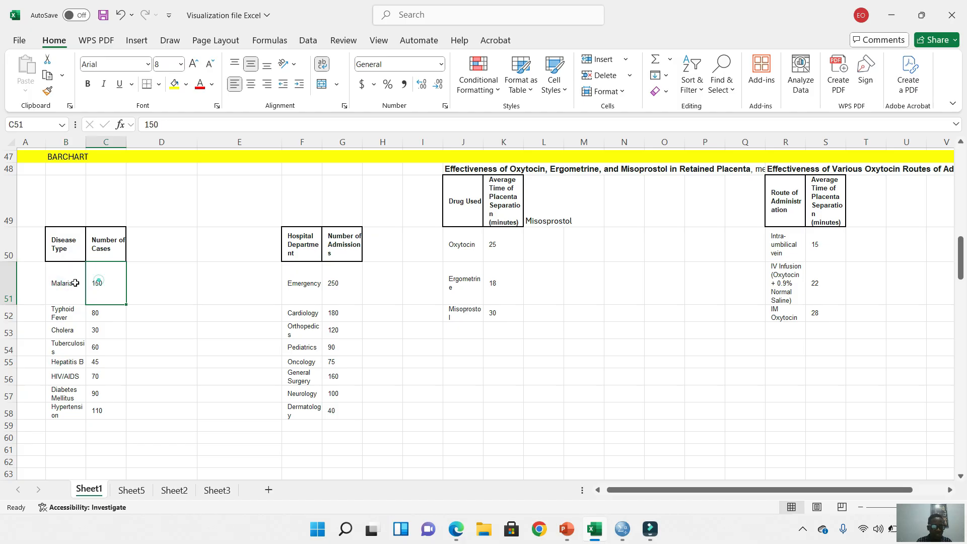
left_click(70, 282)
left_click(108, 272)
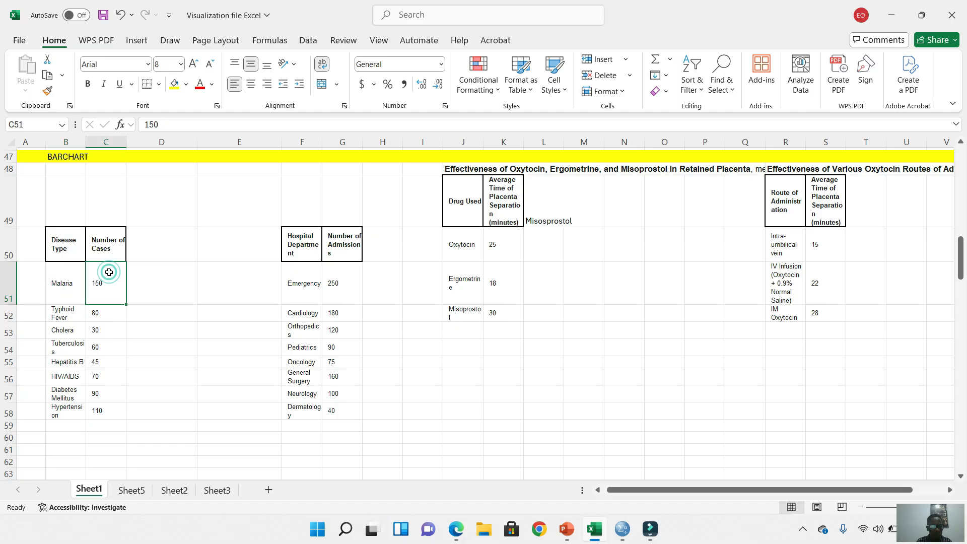
left_click(61, 312)
left_click(98, 317)
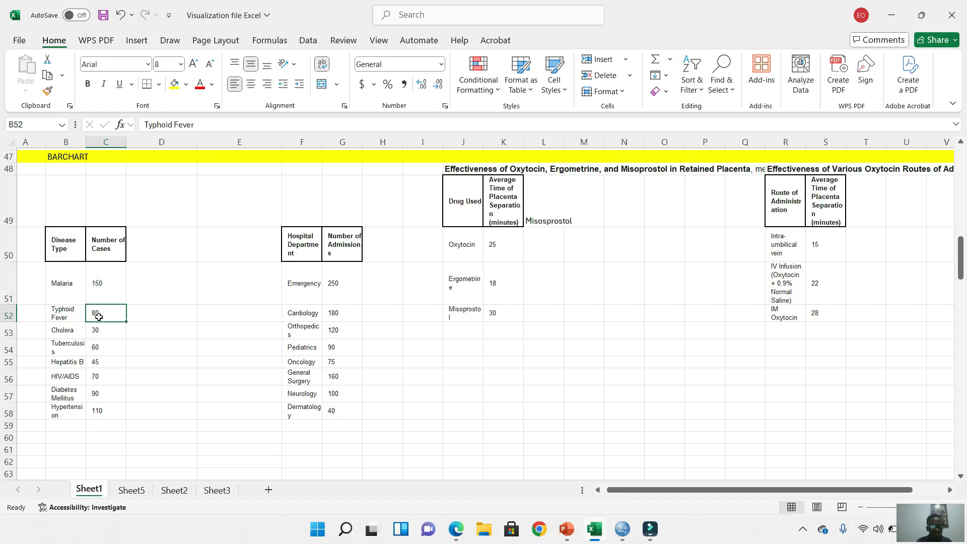
left_click(69, 329)
left_click(97, 330)
left_click(68, 345)
left_click(95, 346)
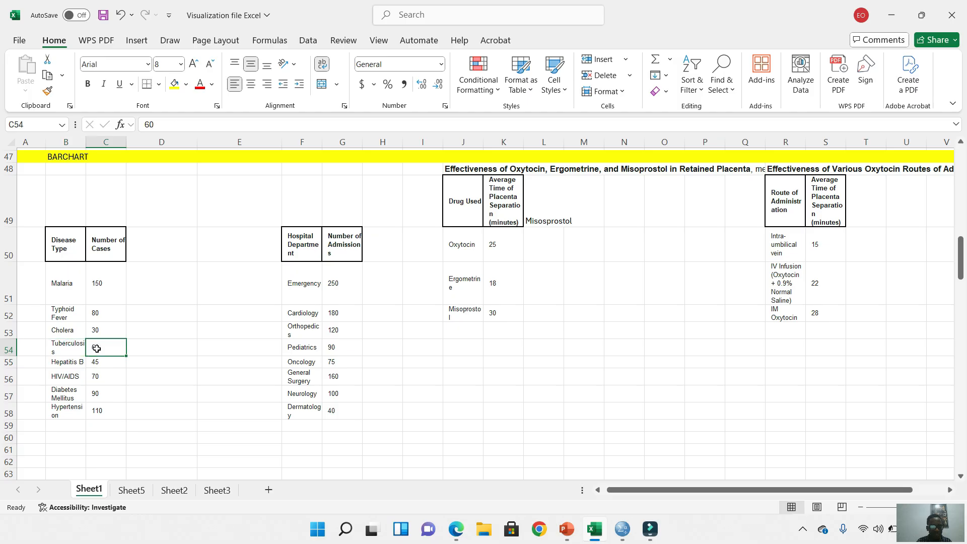
left_click(66, 351)
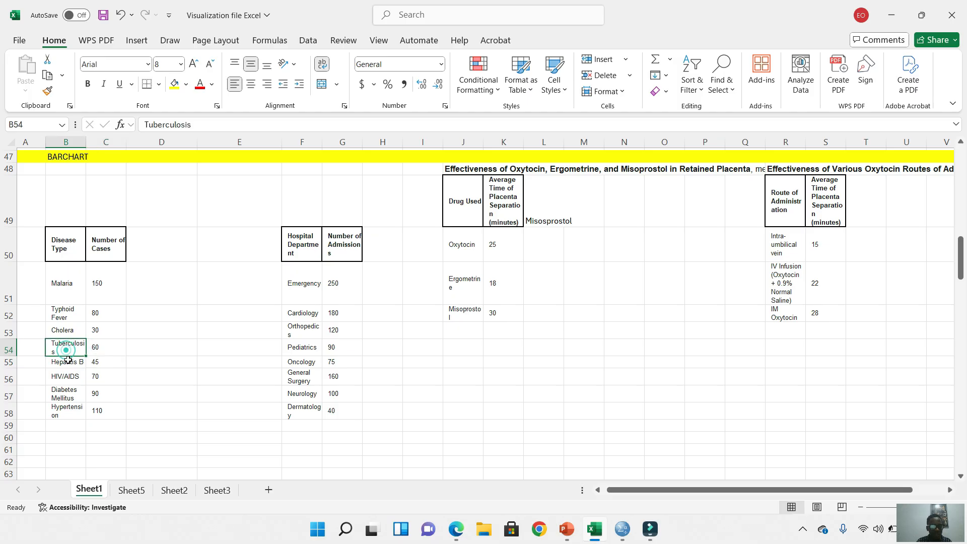
Examine the Disease Type and Number of Cases headers together with the full data range B50:C58 for the chart
left_click(66, 249)
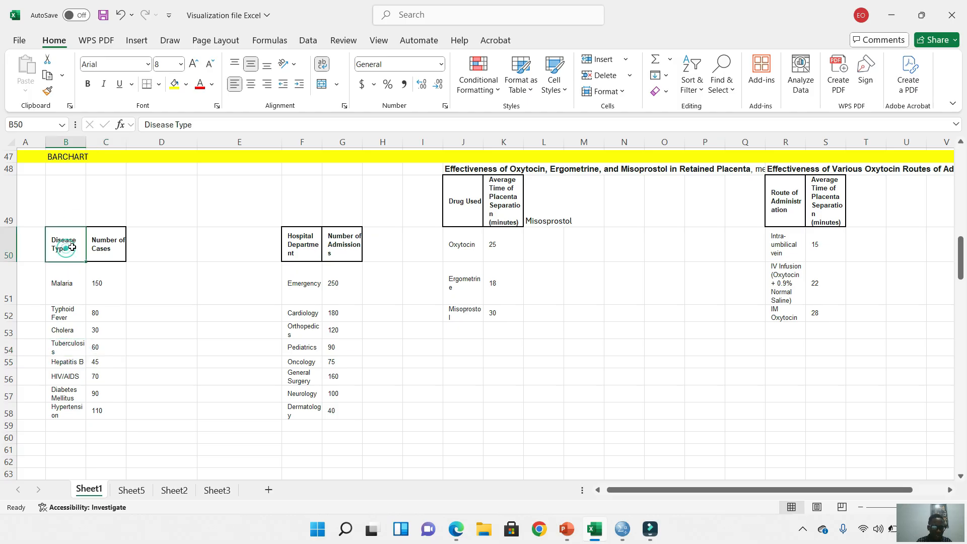
left_click(107, 247)
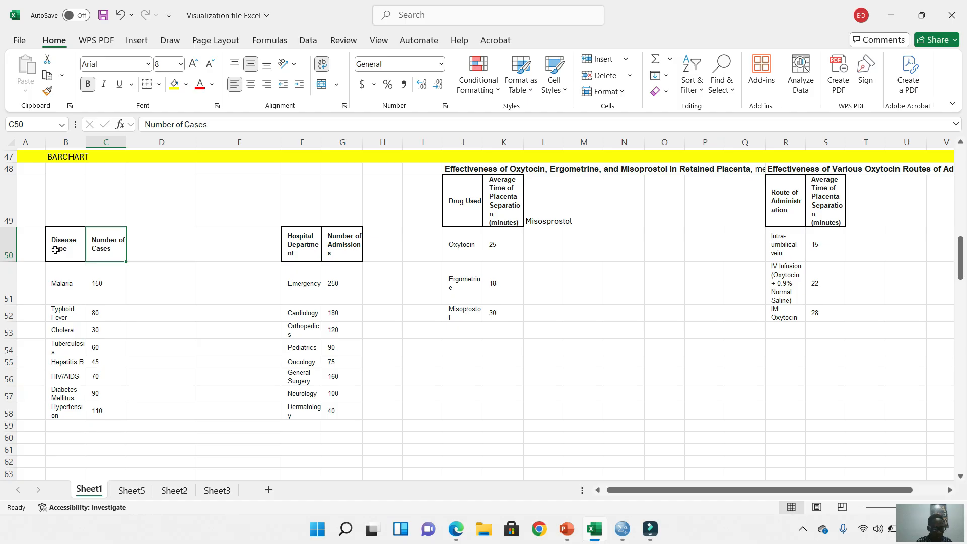
left_click_drag(60, 248, 92, 417)
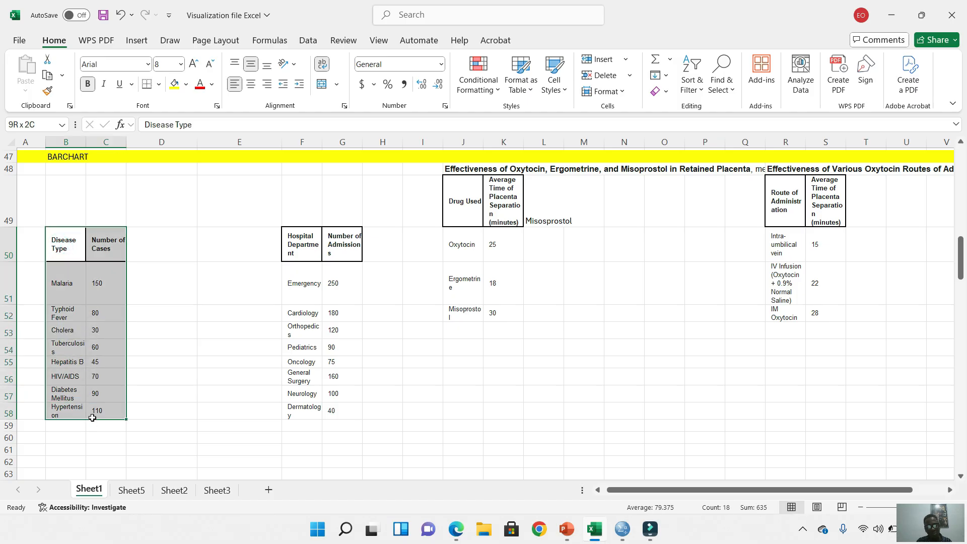
left_click(63, 249)
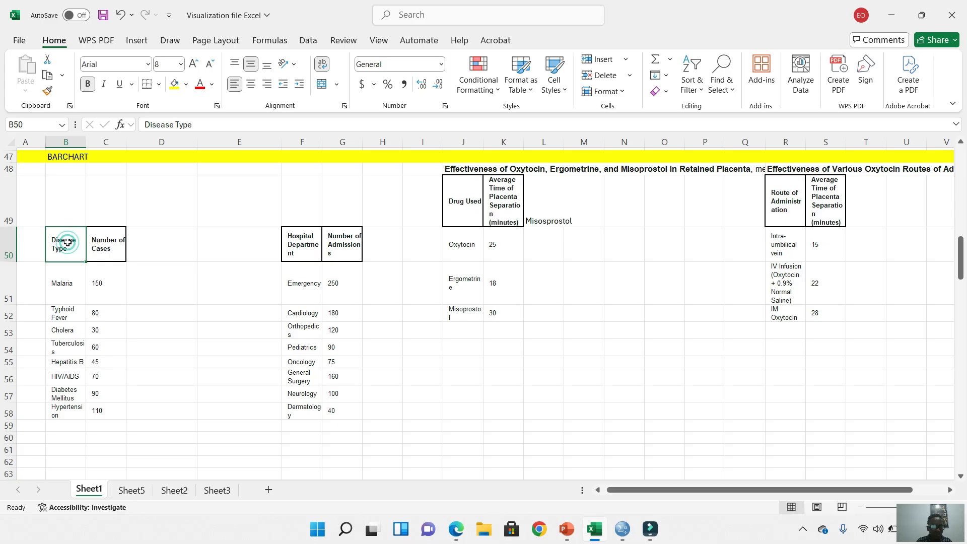
double_click(71, 241)
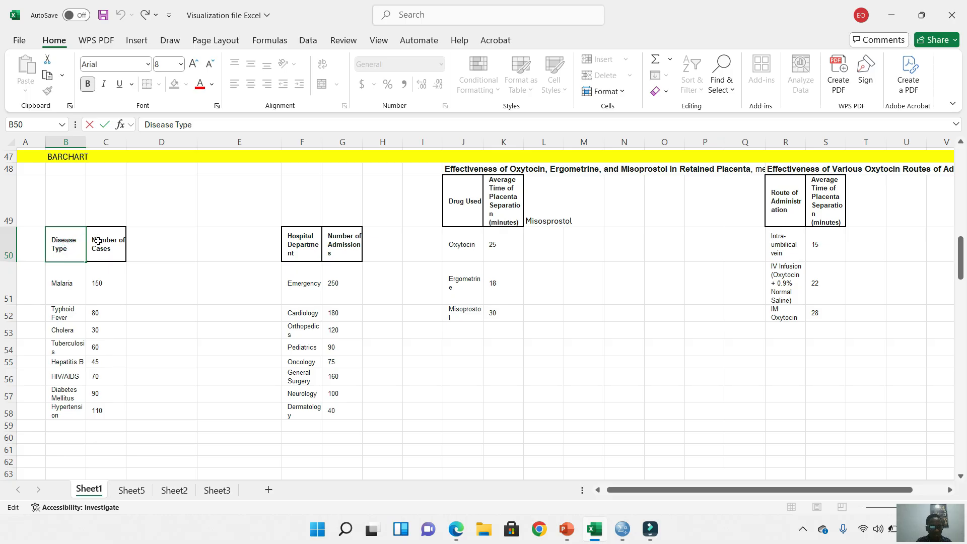
left_click(96, 241)
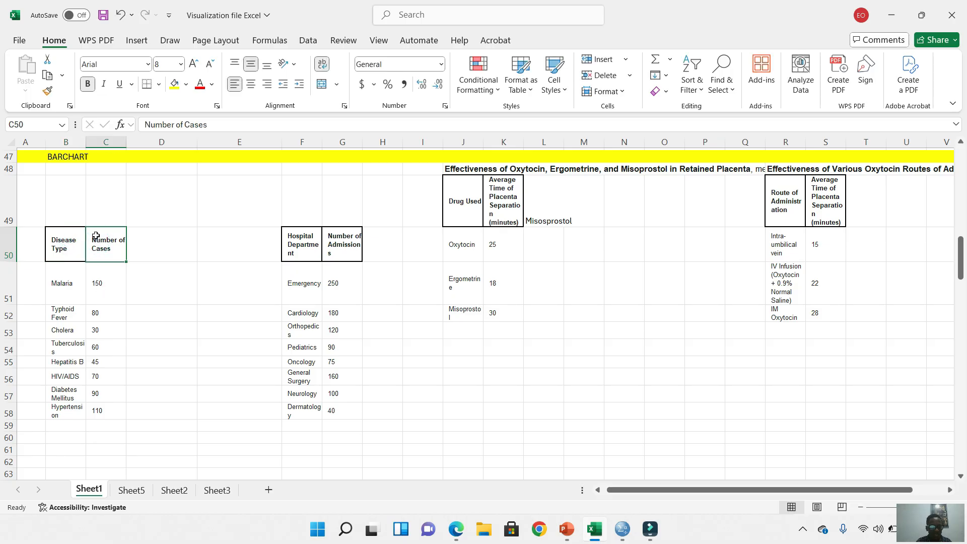
left_click(98, 237)
left_click(110, 254)
Select the disease table with its headers, B50:C58, and insert a clustered column chart of Number of Cases by Disease Type
left_click_drag(70, 242, 90, 413)
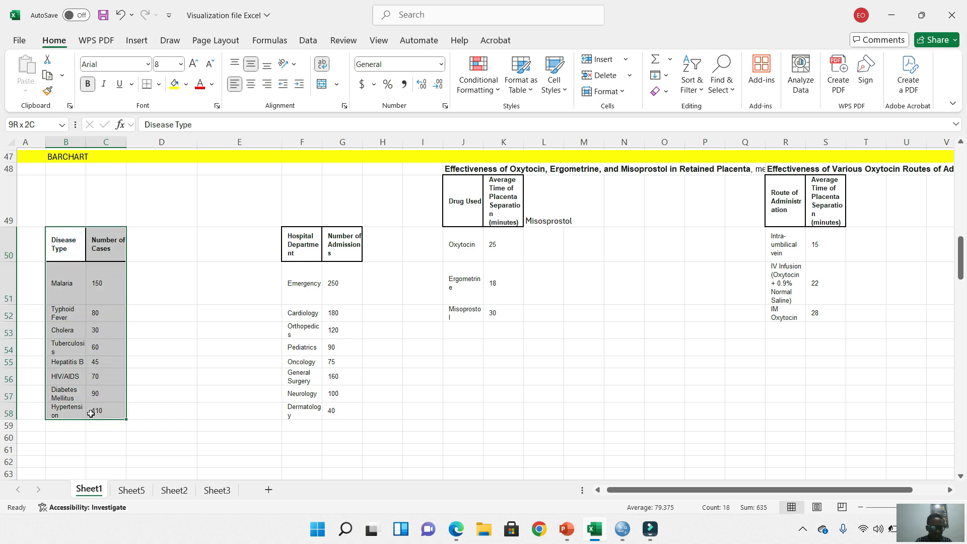
left_click(63, 254)
left_click_drag(63, 253, 88, 409)
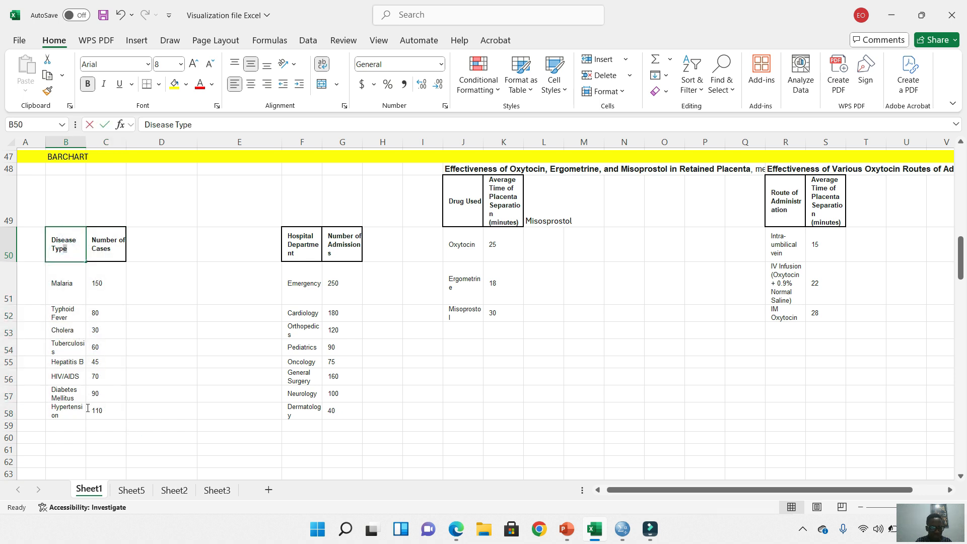
left_click(71, 307)
left_click_drag(62, 251, 95, 416)
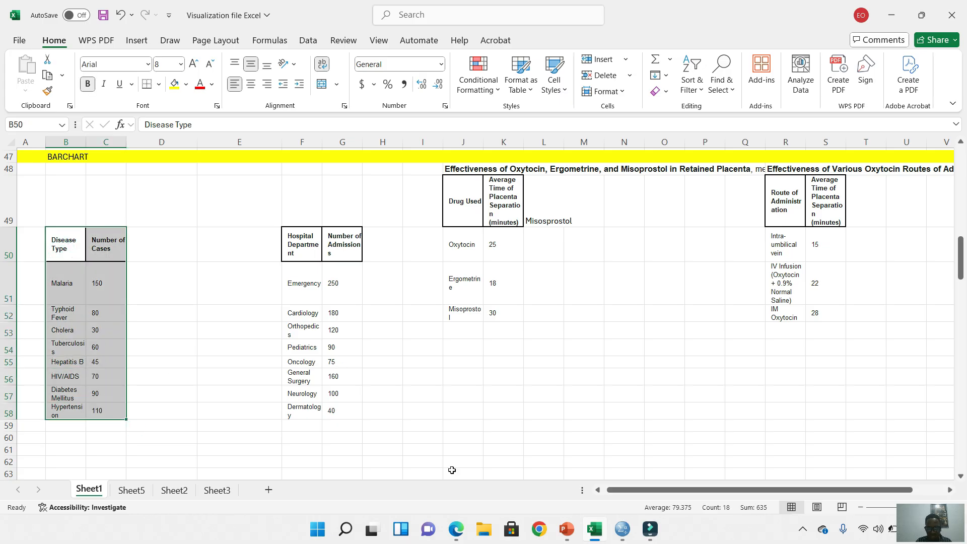
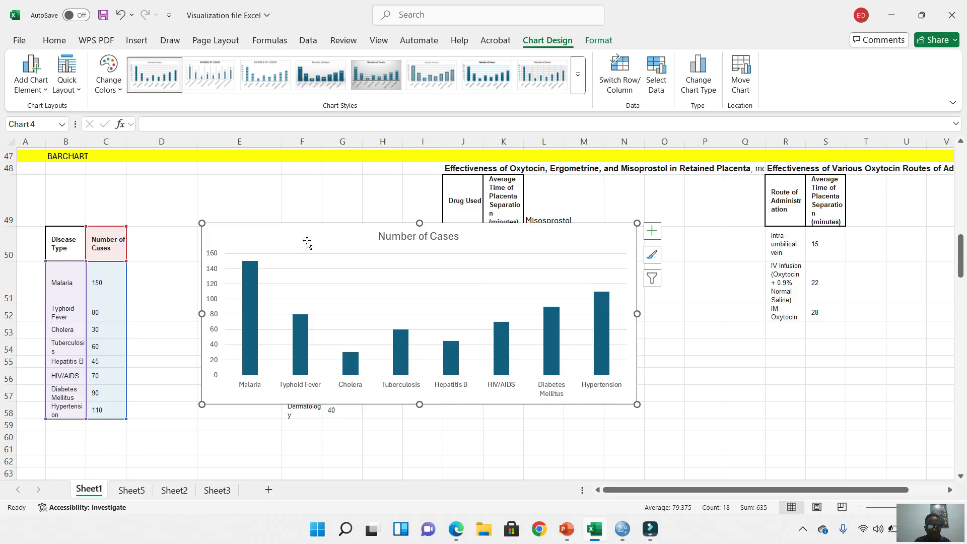
Make the Number of Cases chart slightly taller and move it off the Hospital Department table, starting in column I at row 50
left_click(292, 232)
left_click_drag(421, 222, 330, 234)
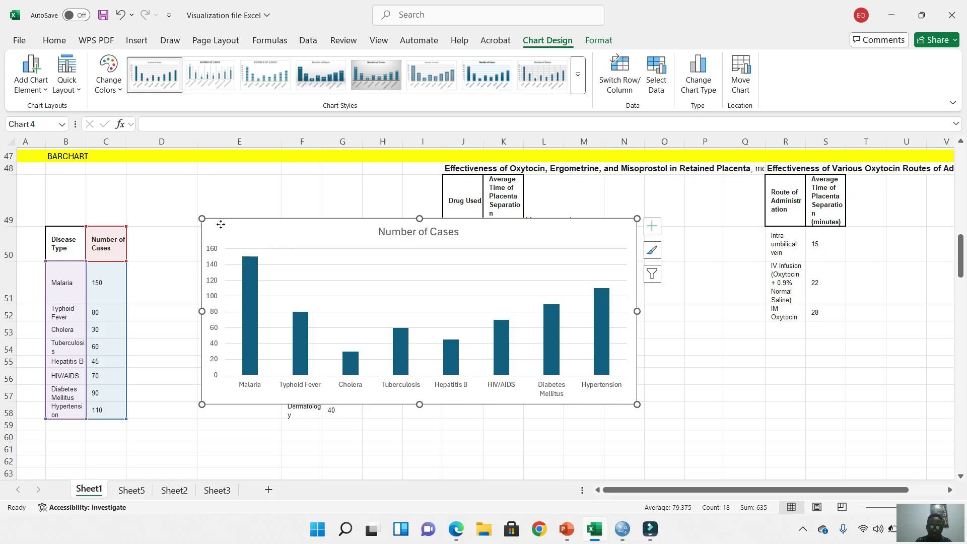
left_click_drag(220, 224, 468, 236)
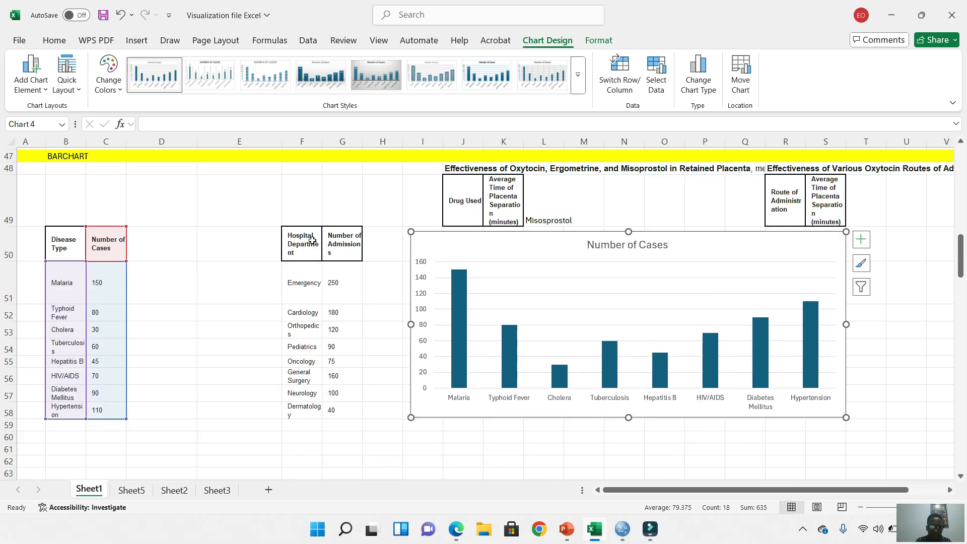
left_click(295, 243)
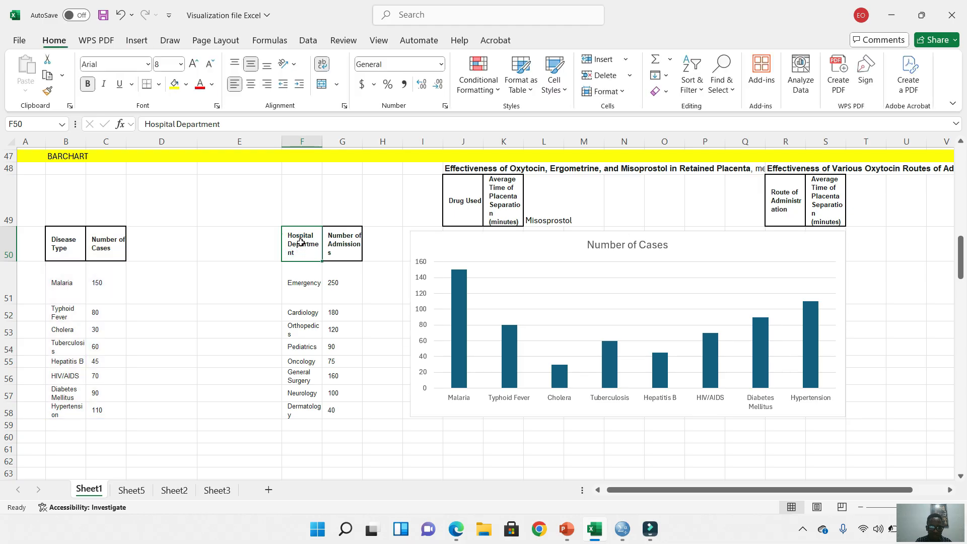
left_click_drag(301, 243, 343, 245)
Apply the chart style with a bold title, a patterned plot area and data labels above the columns to the Number of Cases chart
left_click(417, 247)
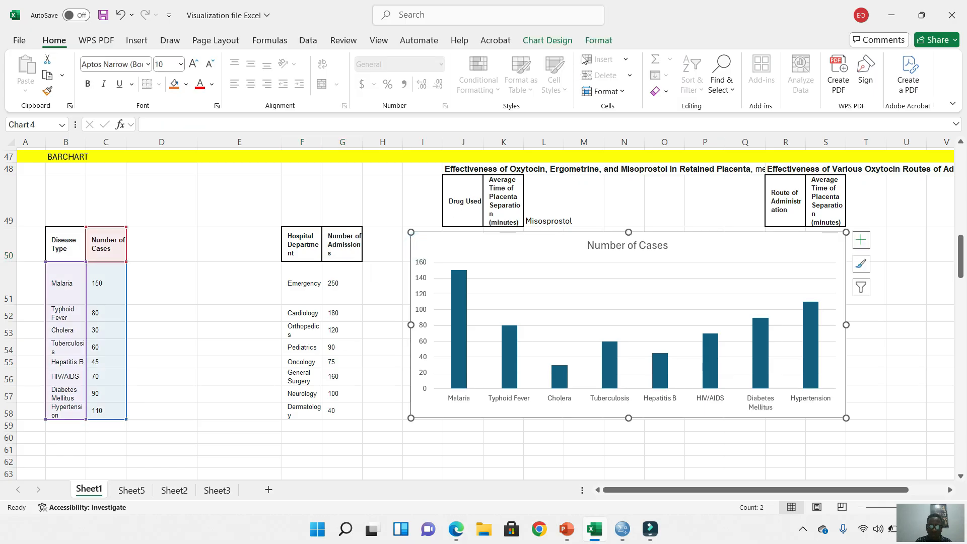
left_click(550, 40)
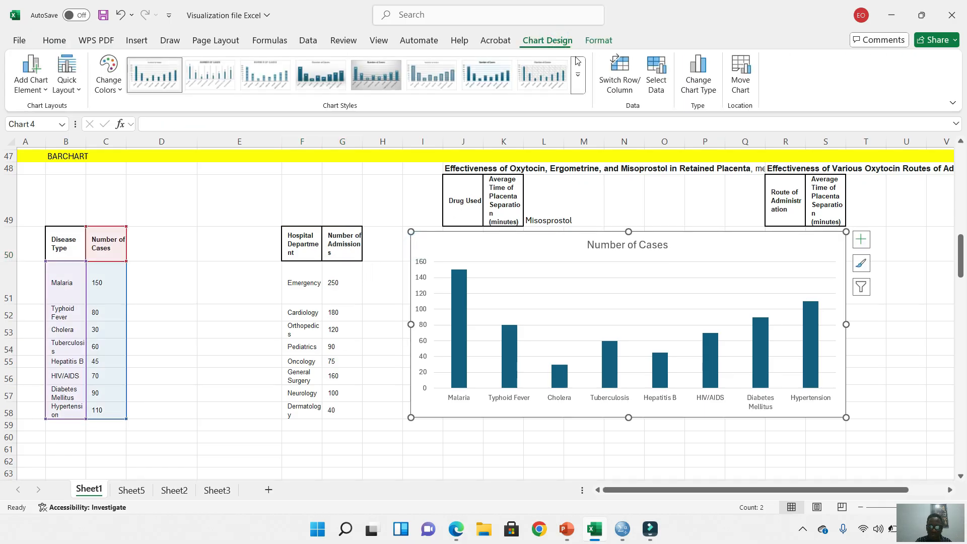
left_click(579, 79)
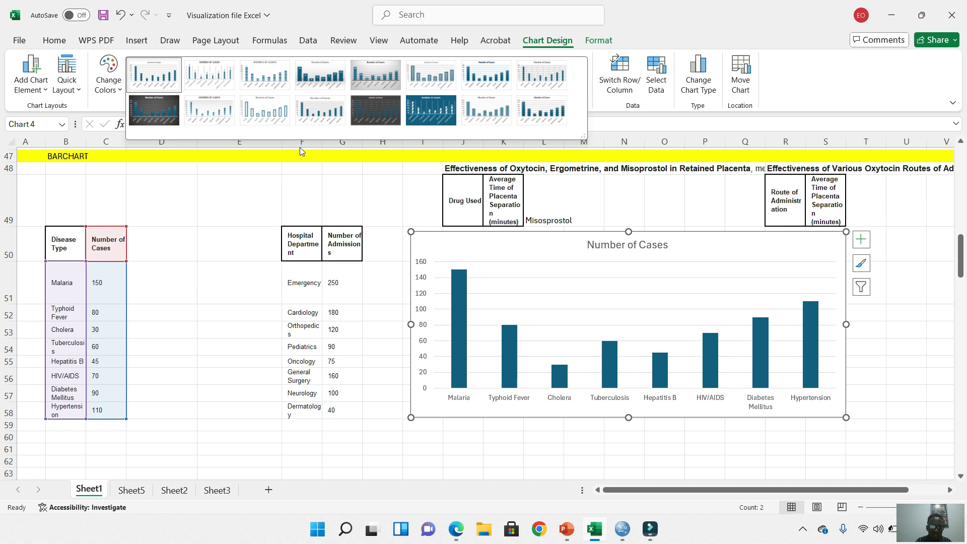
left_click(220, 76)
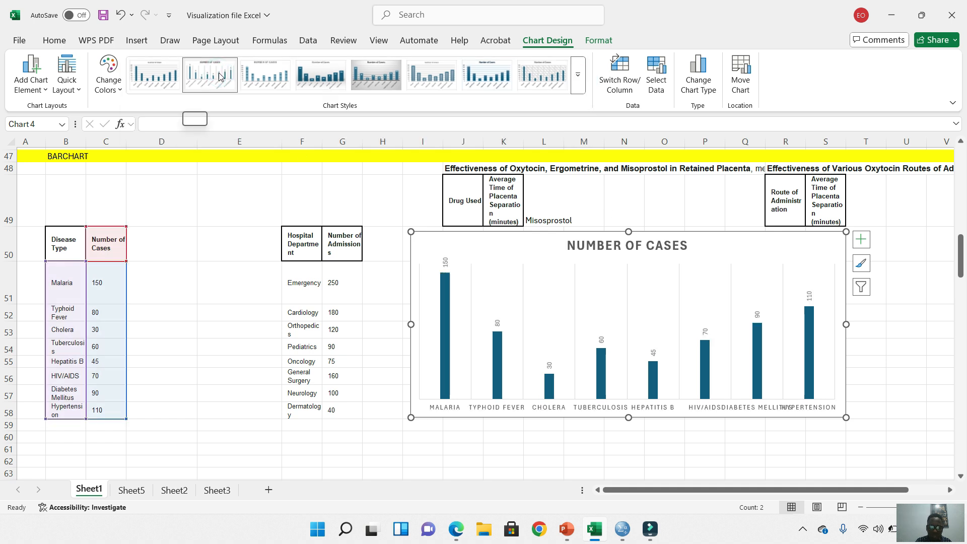
left_click(536, 70)
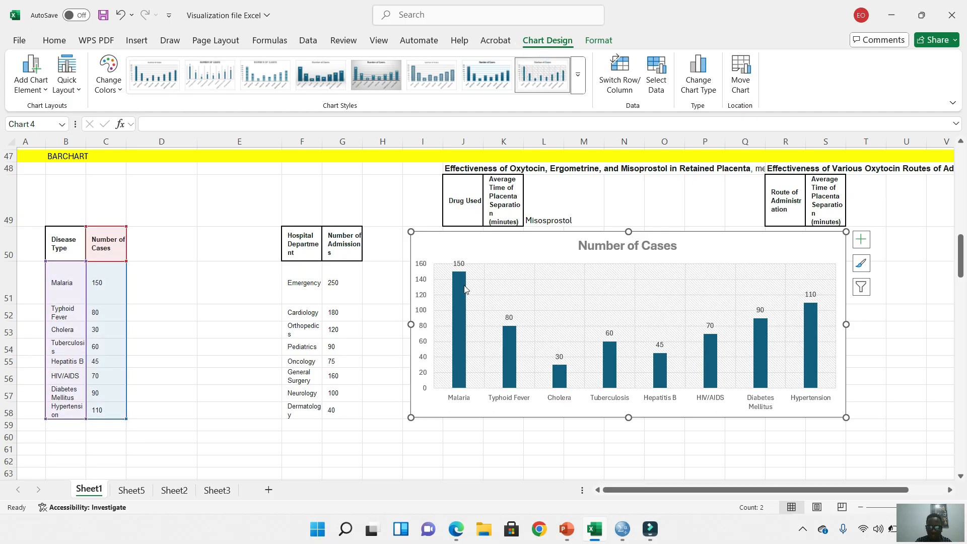
Change the data label above the Malaria column to 150(40%)
left_click(460, 264)
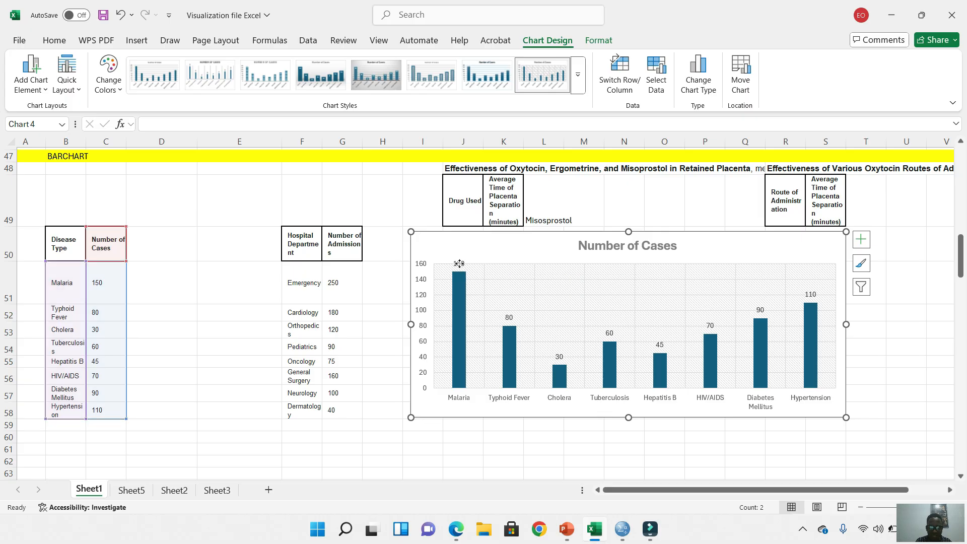
left_click(459, 264)
double_click(460, 264)
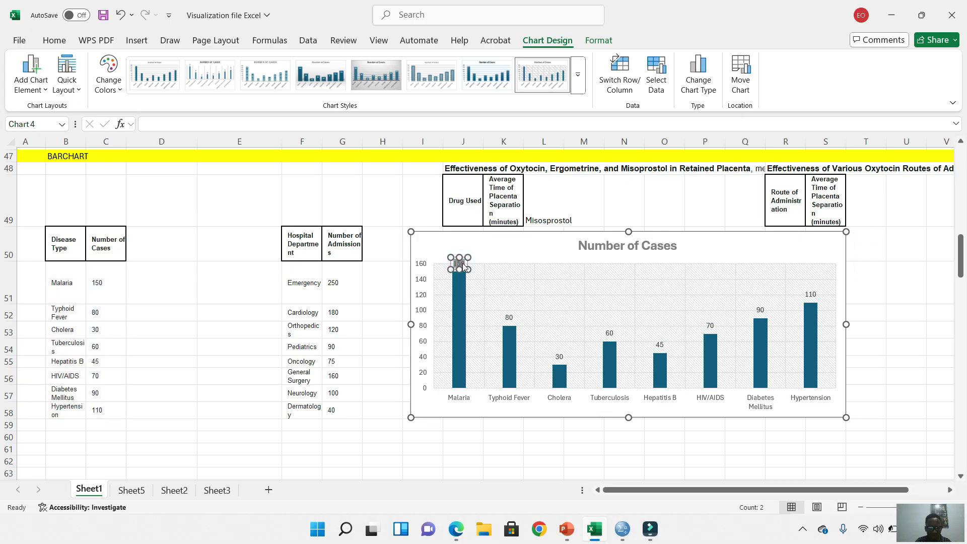
type("1")
key("BackSpace")
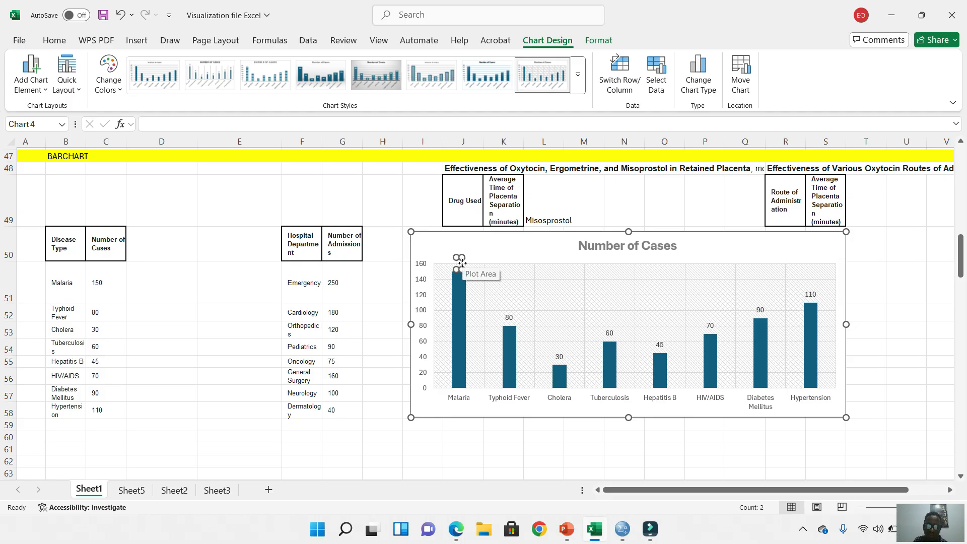
type("150 ")
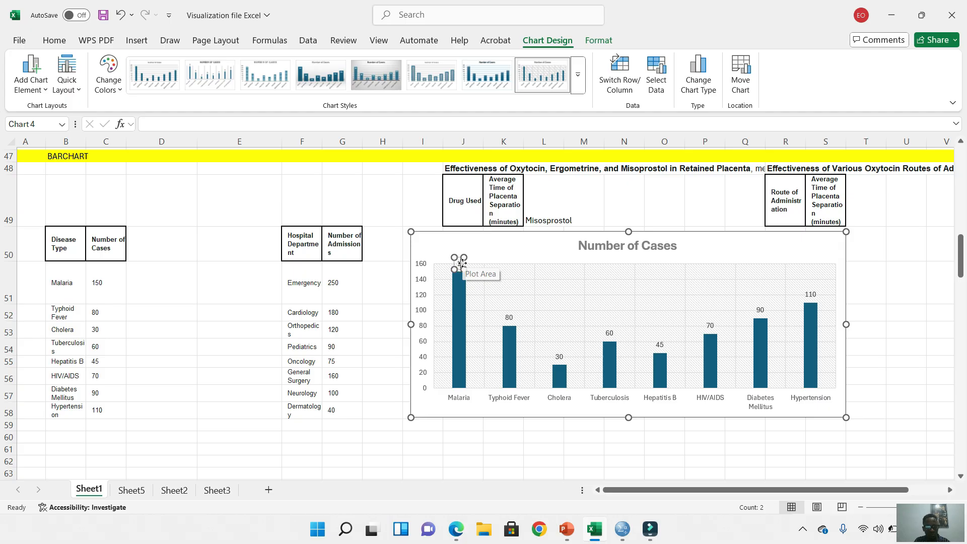
type("(")
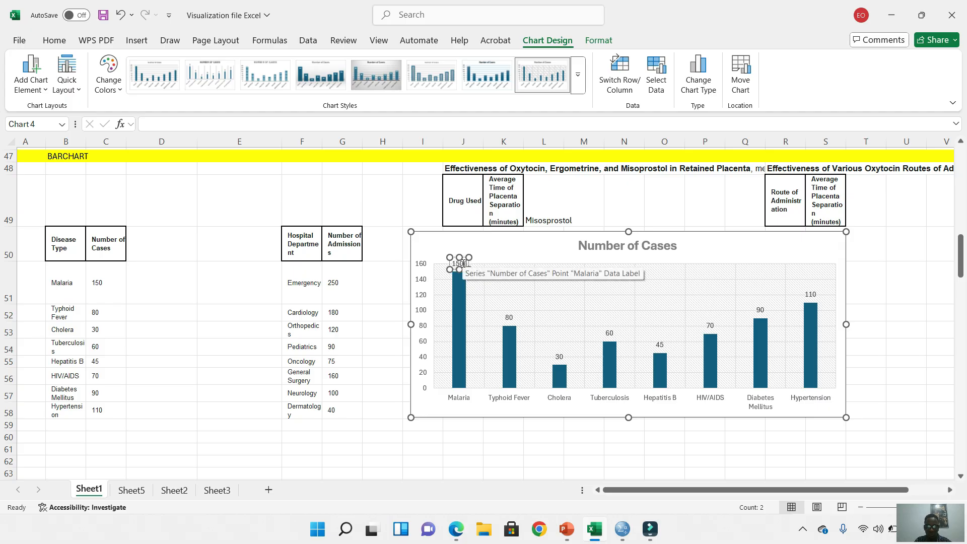
type("40%)")
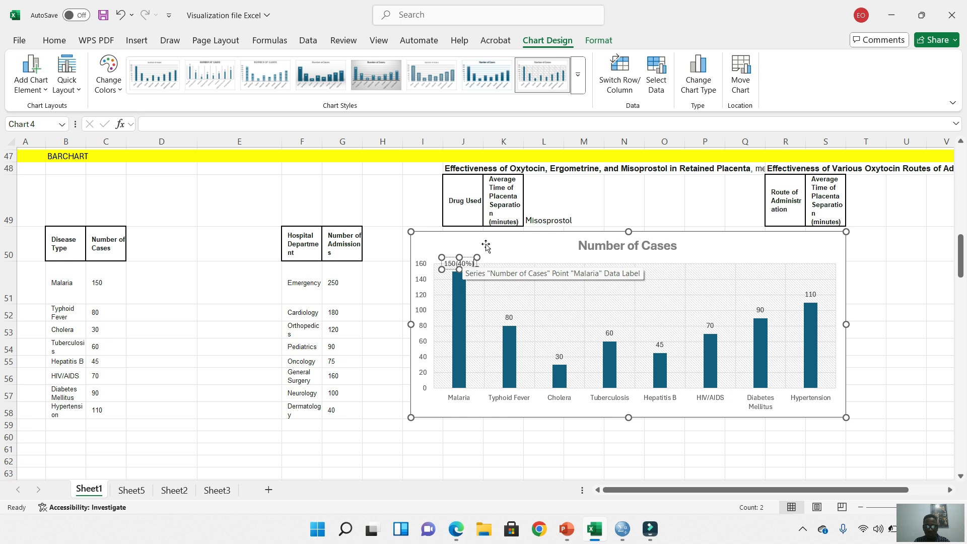
left_click(504, 235)
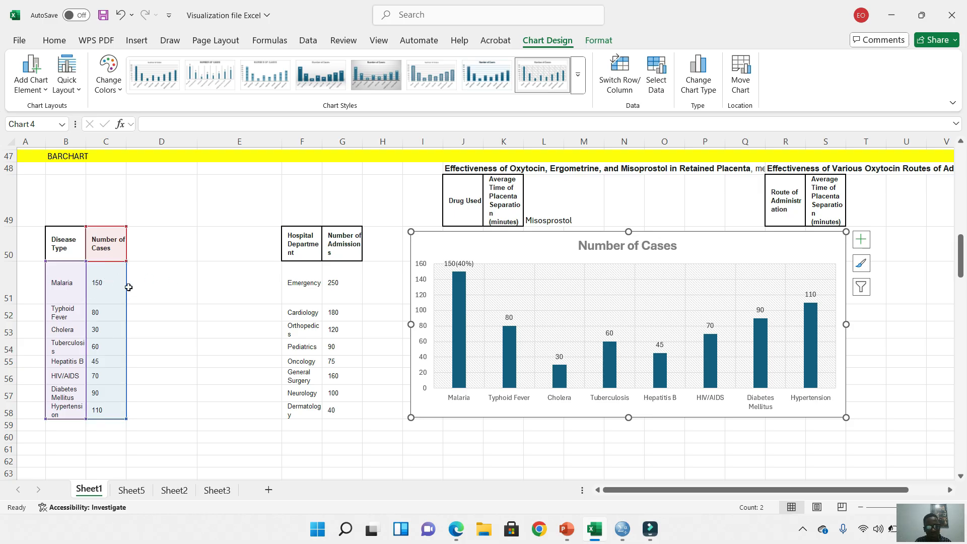
Remove the percentage in parentheses from the Malaria column's data label, leaving 150
left_click(450, 259)
left_click(469, 262)
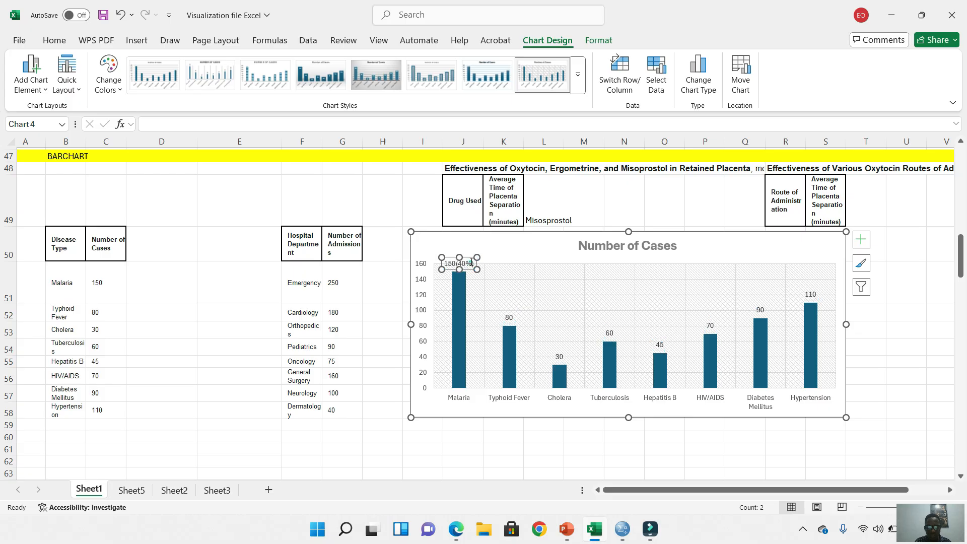
double_click(471, 263)
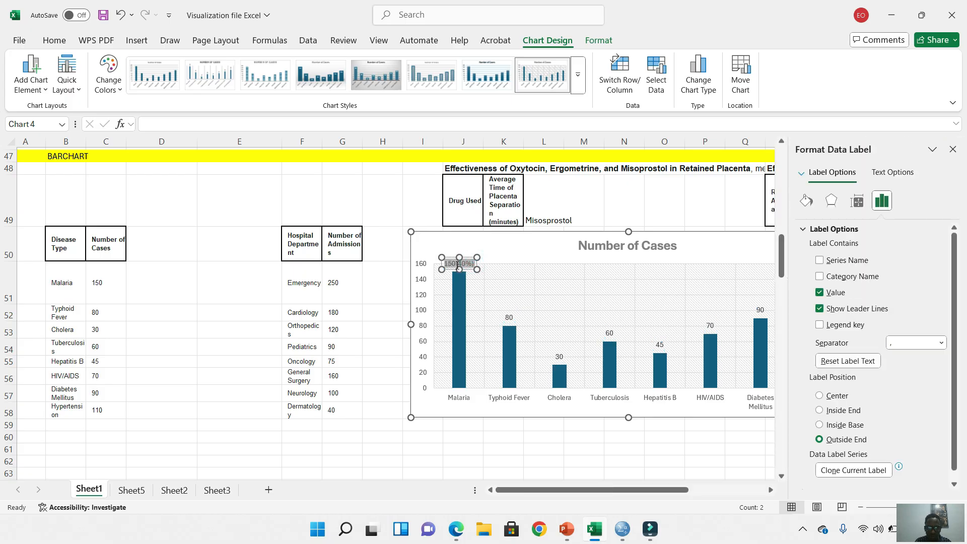
left_click_drag(458, 265, 463, 265)
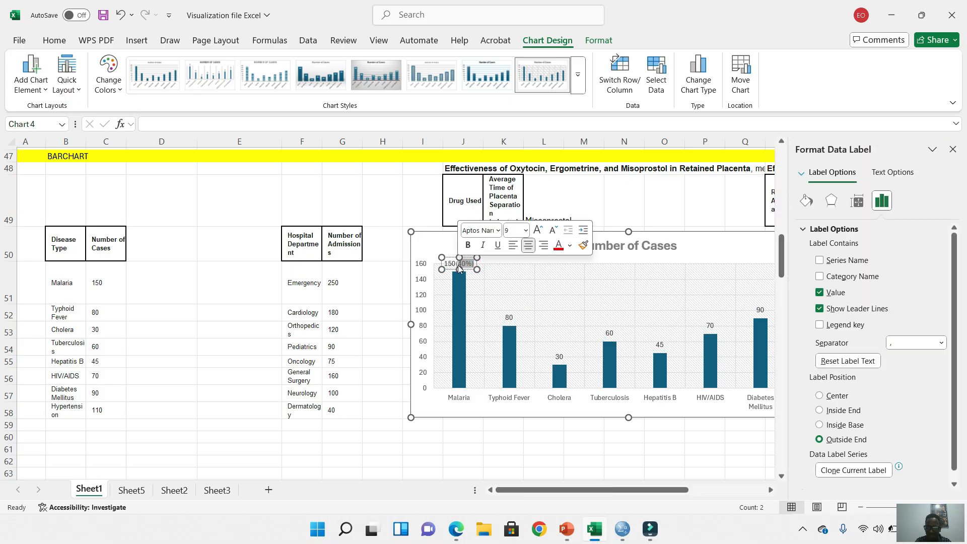
key("BackSpace")
key("BackSpace")
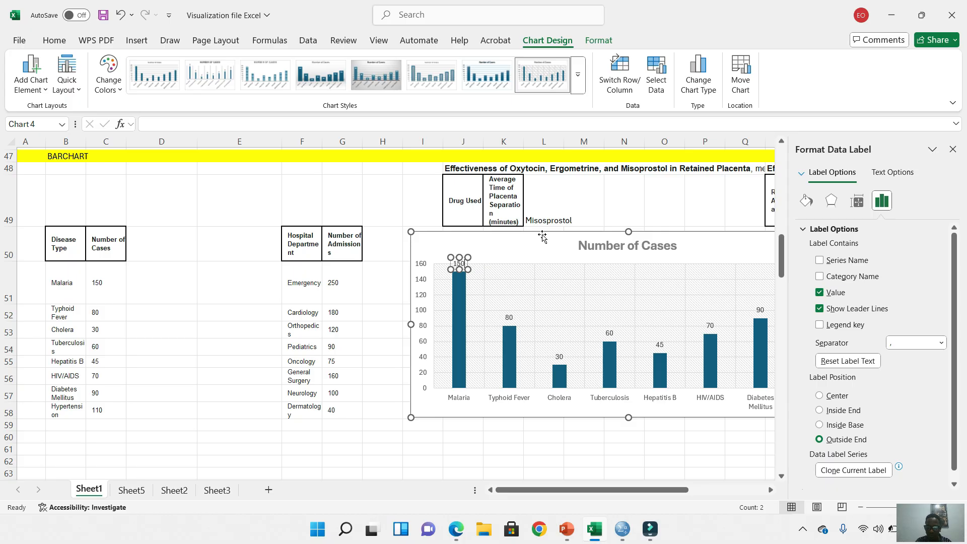
left_click(526, 245)
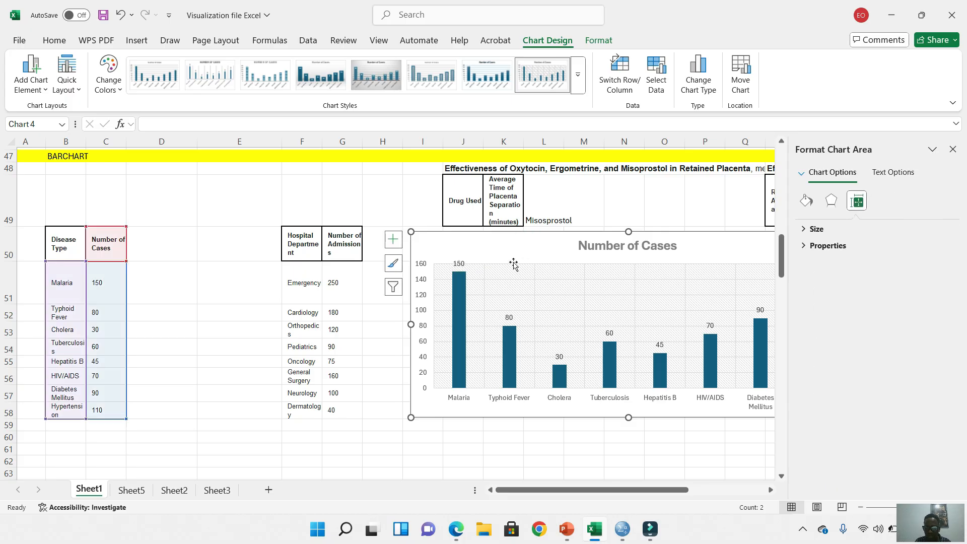
Inspect the data labels and disease axis of the Number of Cases chart and close the formatting pane
left_click(457, 263)
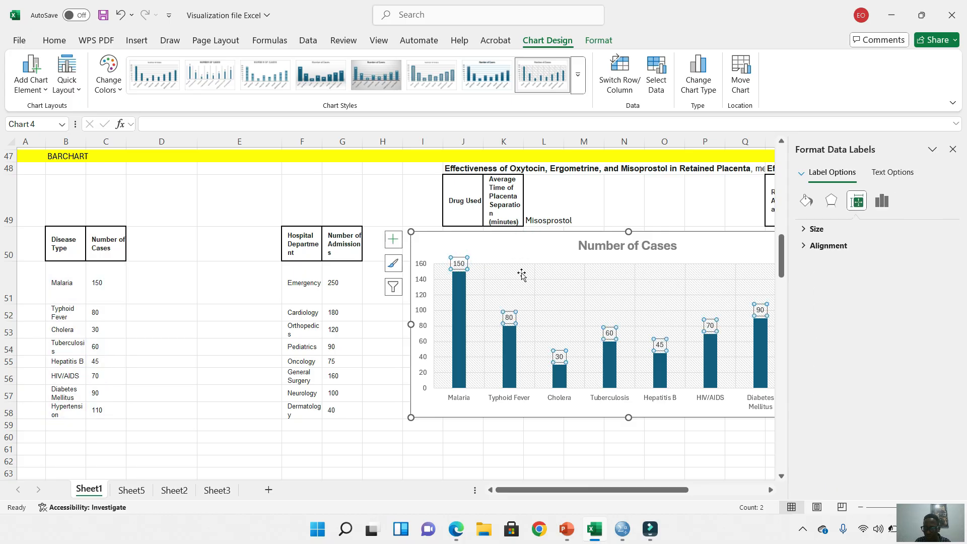
right_click(508, 317)
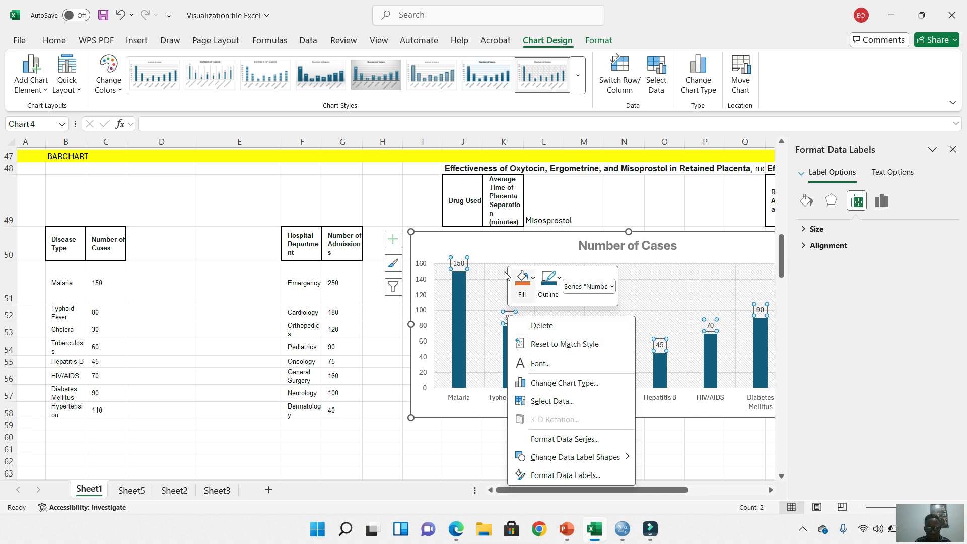
left_click(497, 240)
left_click(456, 406)
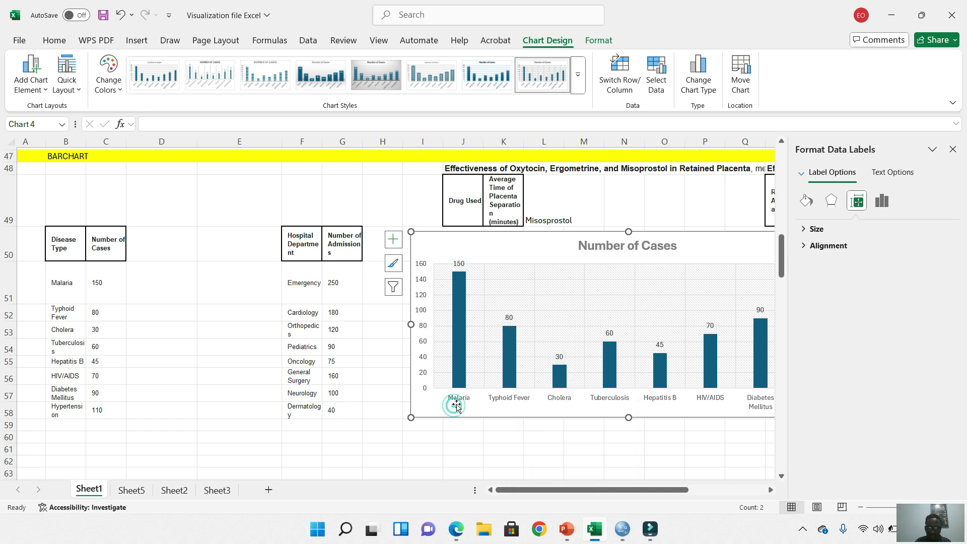
left_click(457, 407)
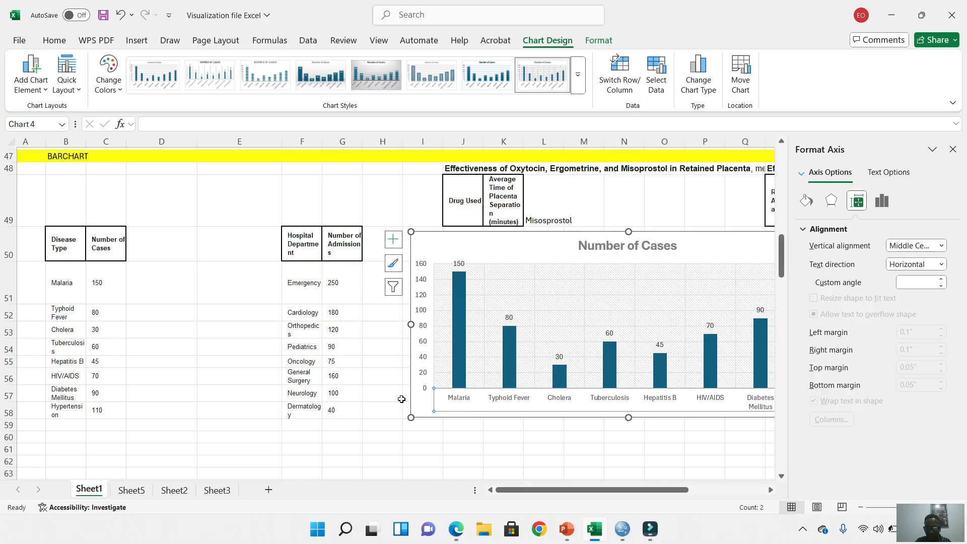
left_click(422, 405)
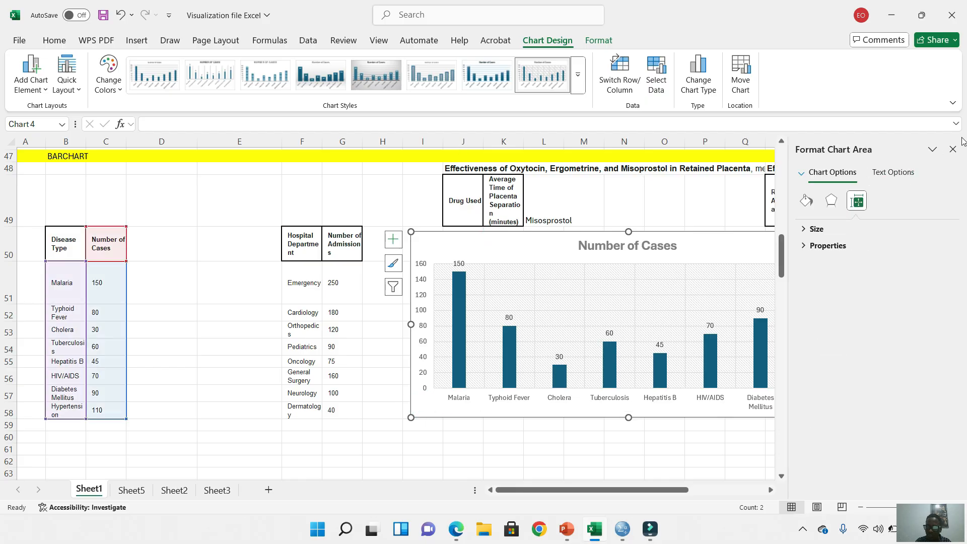
left_click(952, 149)
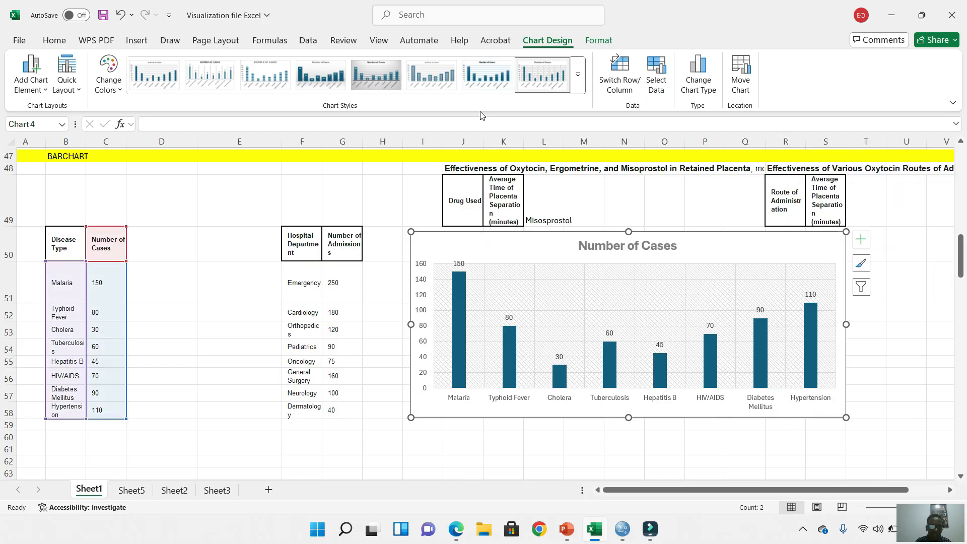
left_click(75, 96)
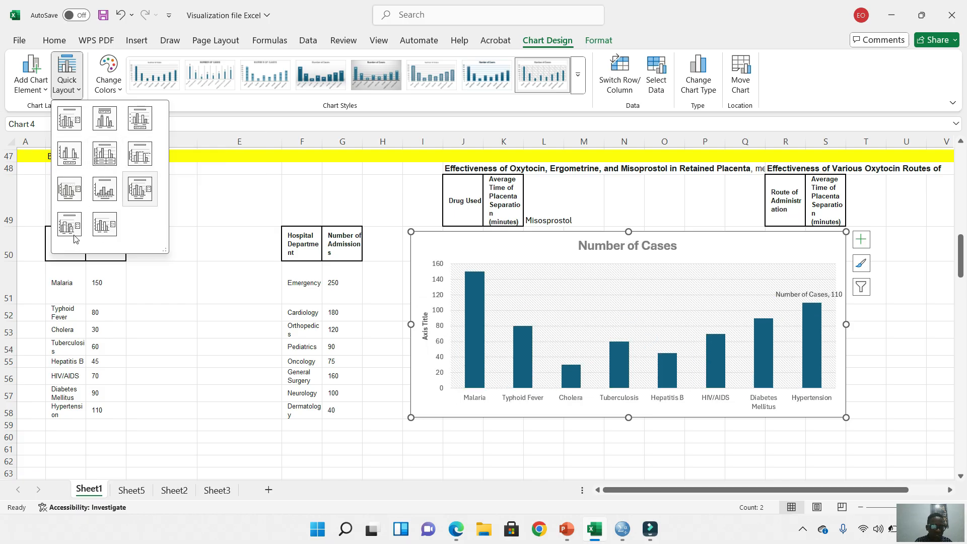
left_click(30, 86)
left_click(30, 85)
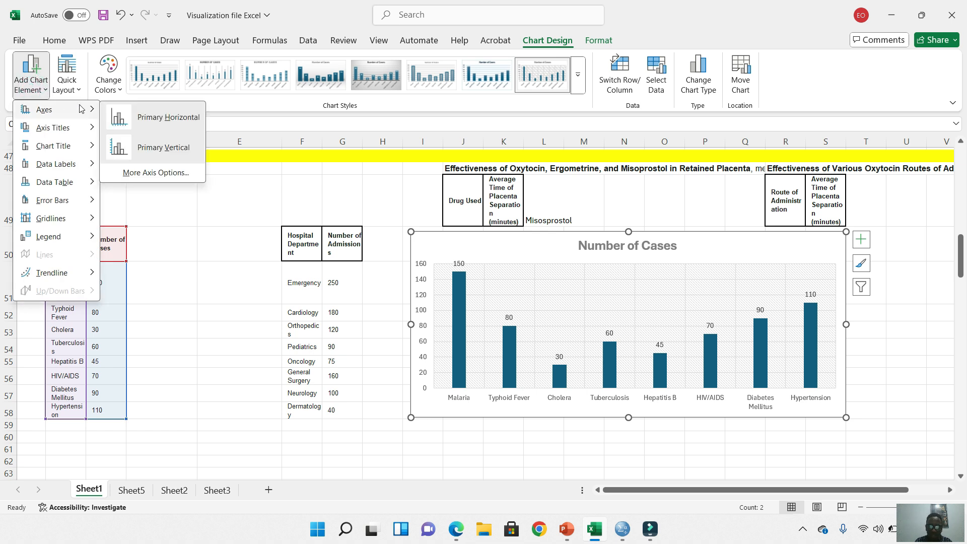
mouse_move(85, 236)
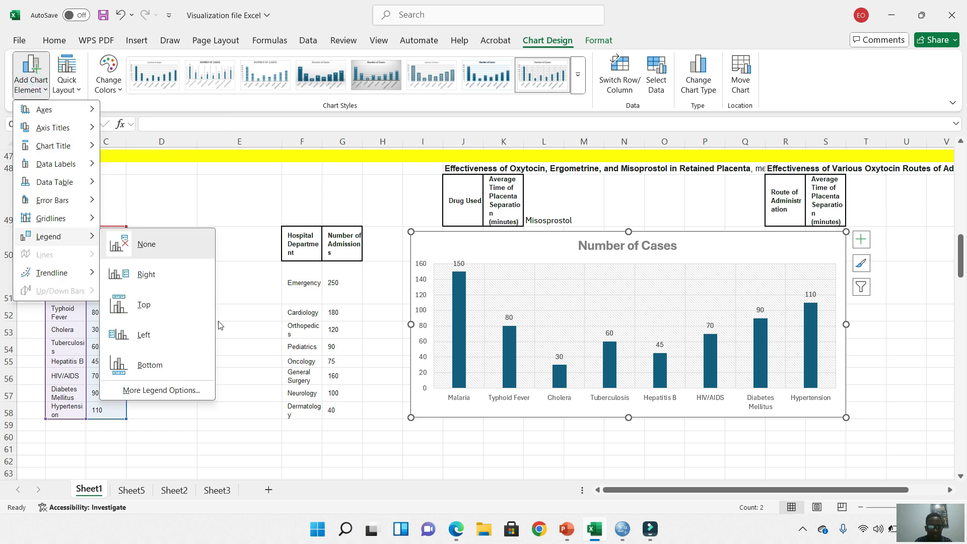
left_click(293, 284)
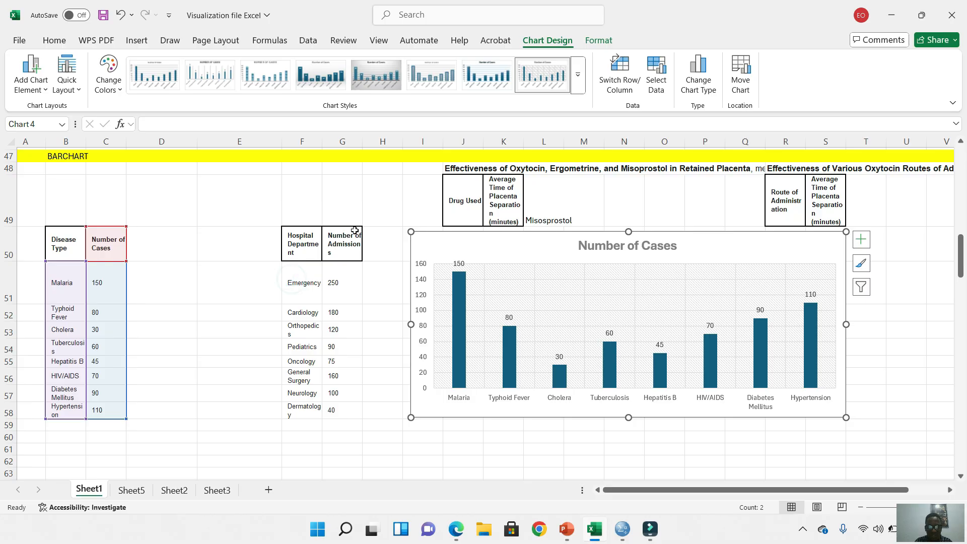
Move the Number of Cases chart to start in column J at row 49 and select the department admissions data F51:G58
left_click_drag(448, 244, 502, 217)
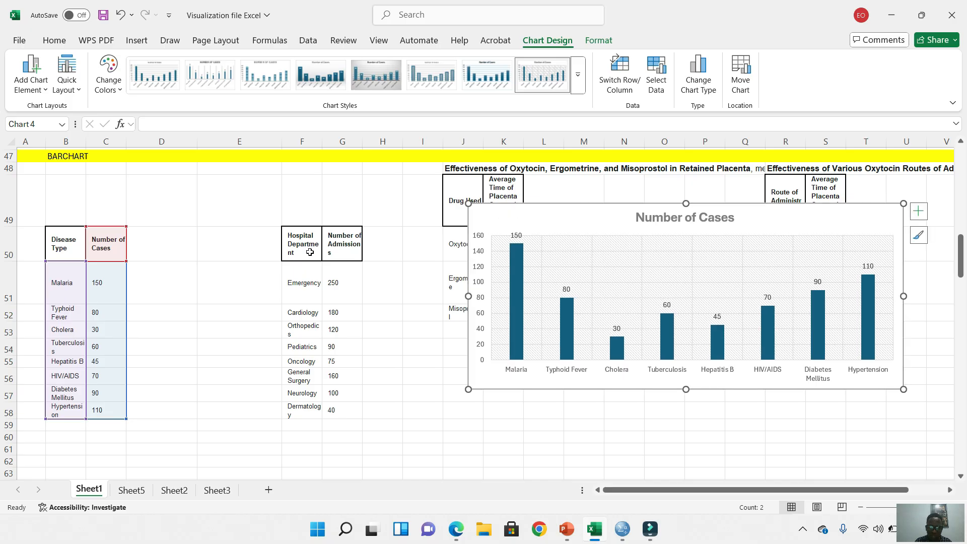
left_click(300, 245)
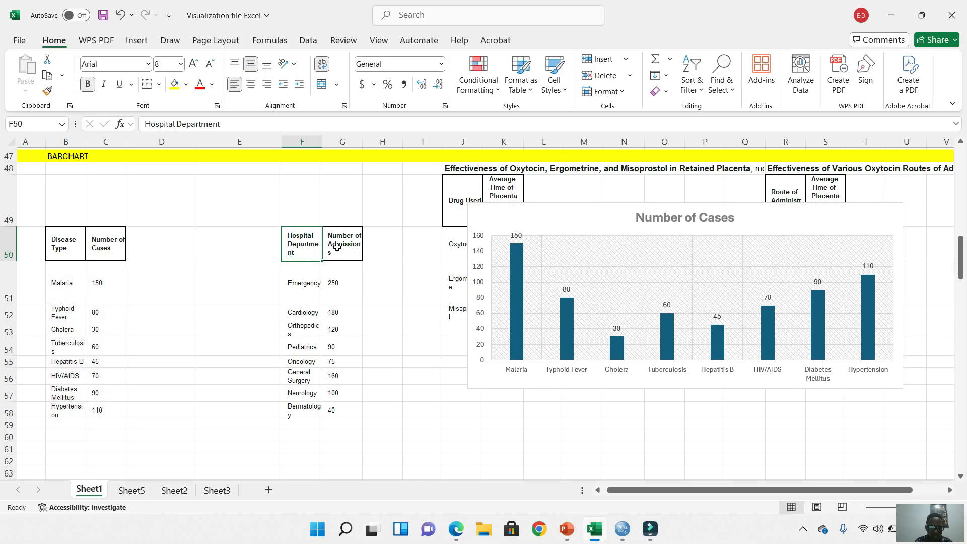
left_click(305, 272)
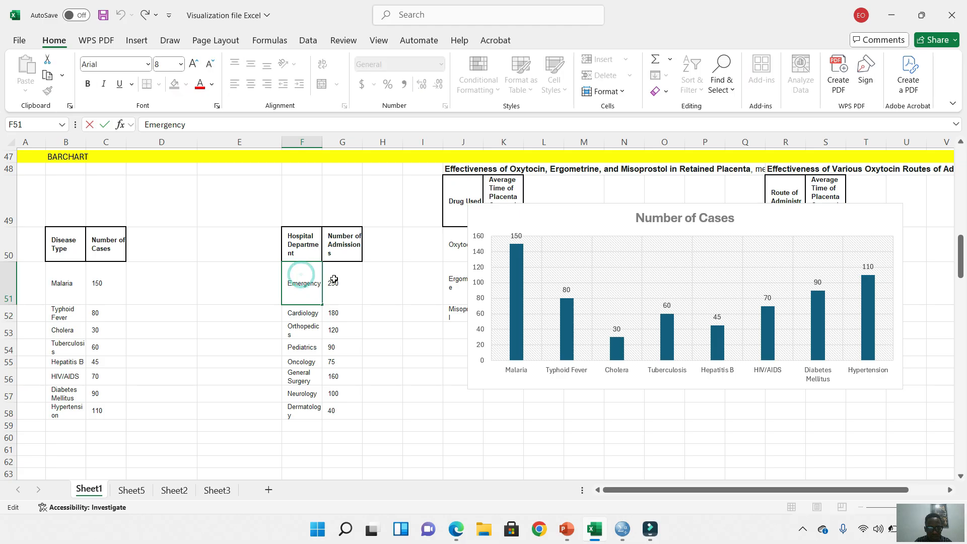
key("Right")
left_click_drag(297, 281, 328, 410)
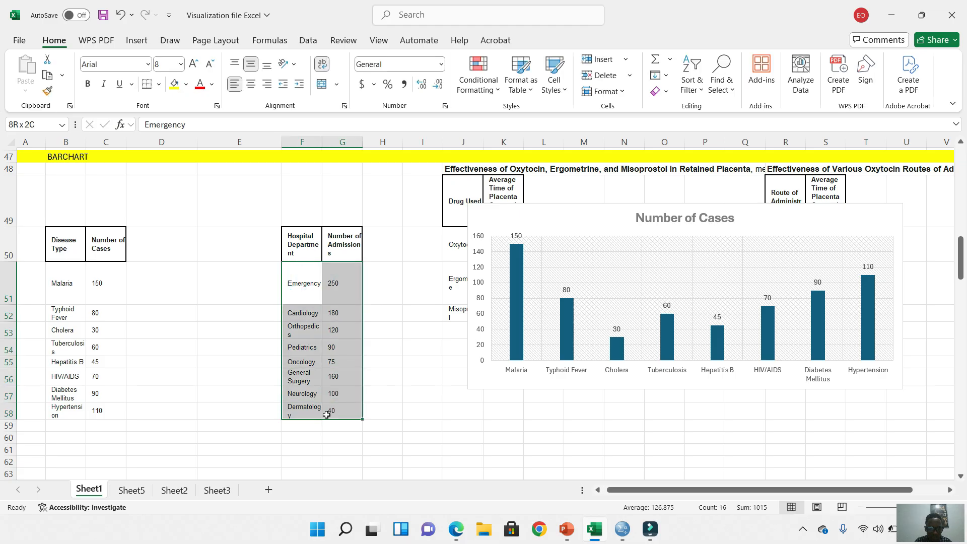
Insert a 2-D clustered column chart of the department admissions, widen it and shift it beside the Number of Cases column
left_click(137, 40)
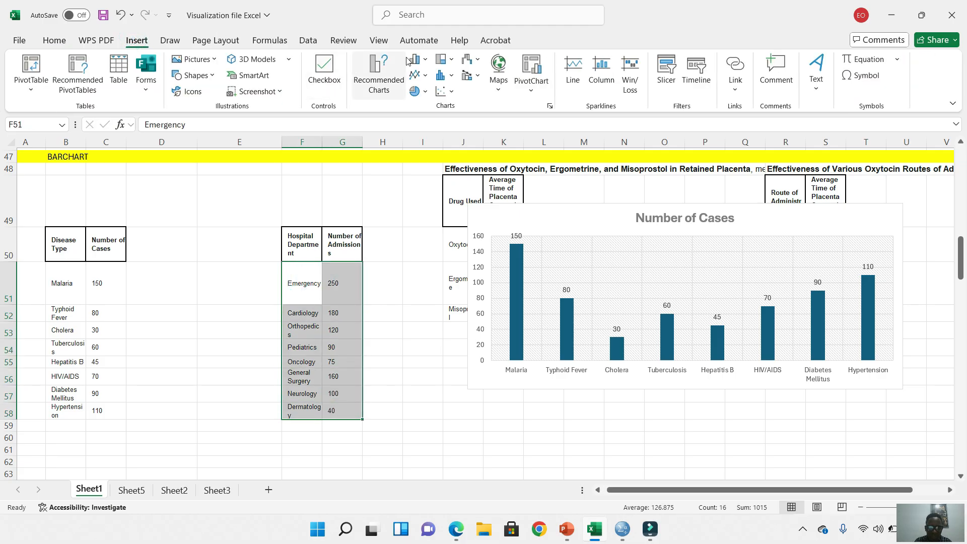
left_click(425, 60)
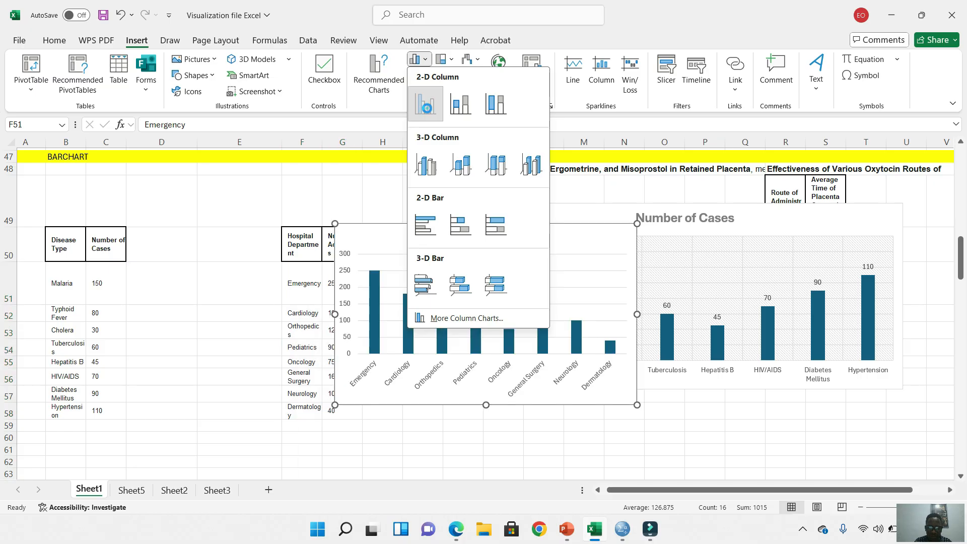
left_click(428, 110)
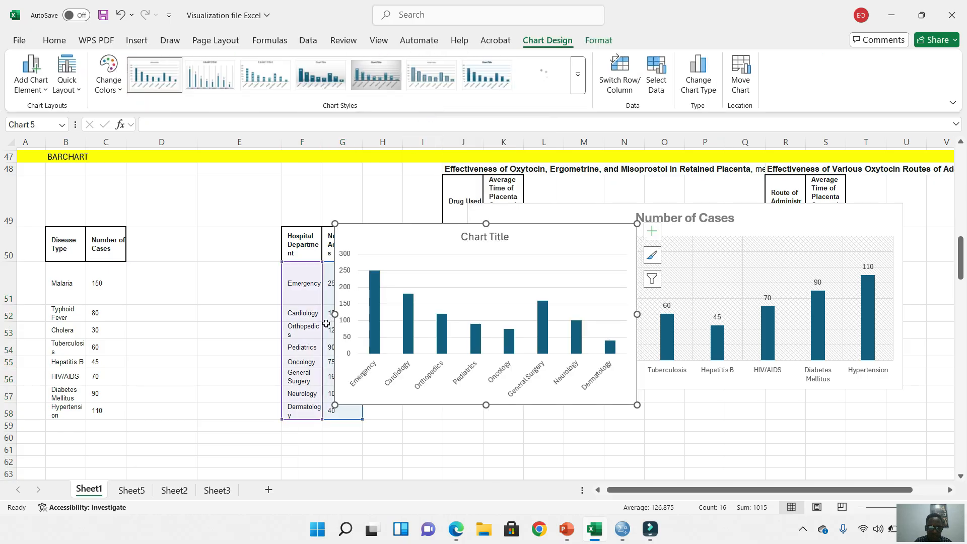
left_click_drag(335, 314, 207, 289)
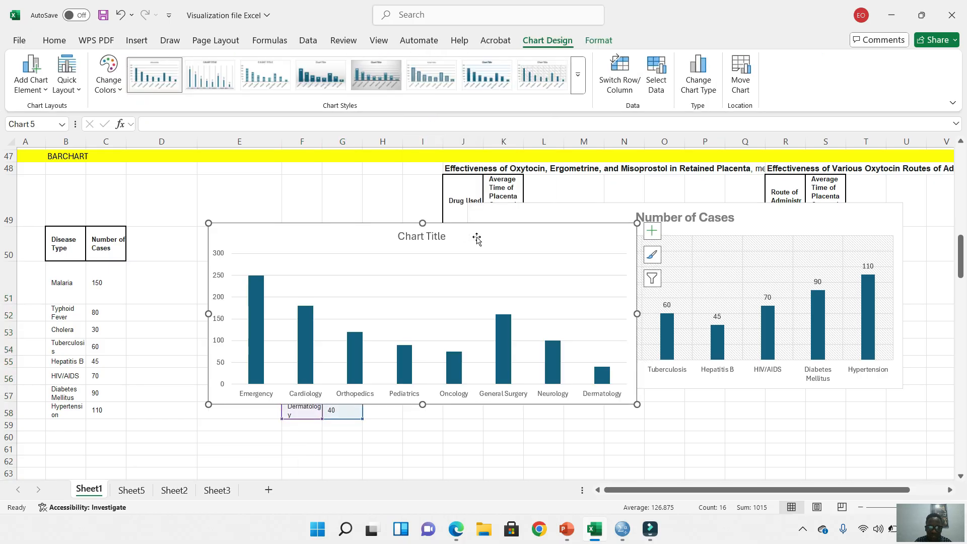
left_click_drag(313, 228, 245, 230)
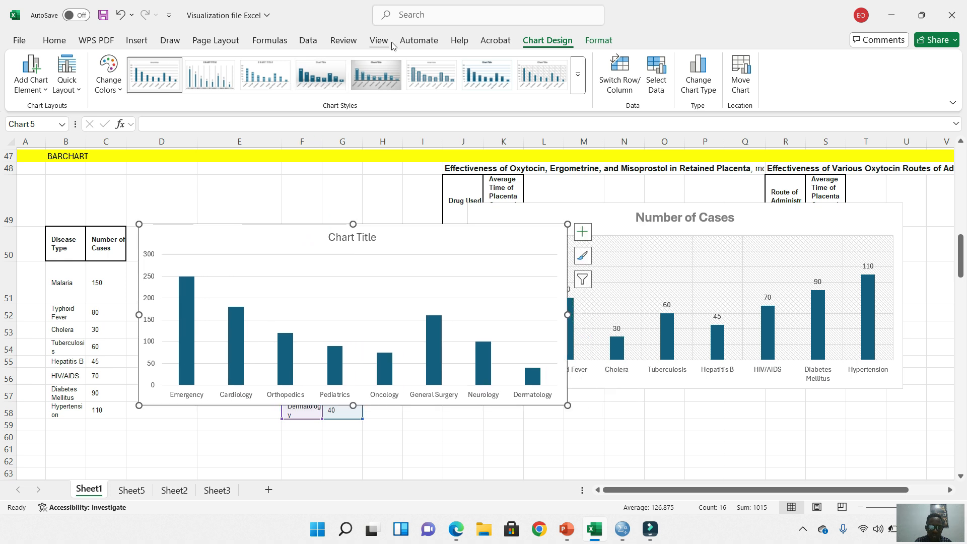
Delete the single-colour admissions column chart
left_click(578, 75)
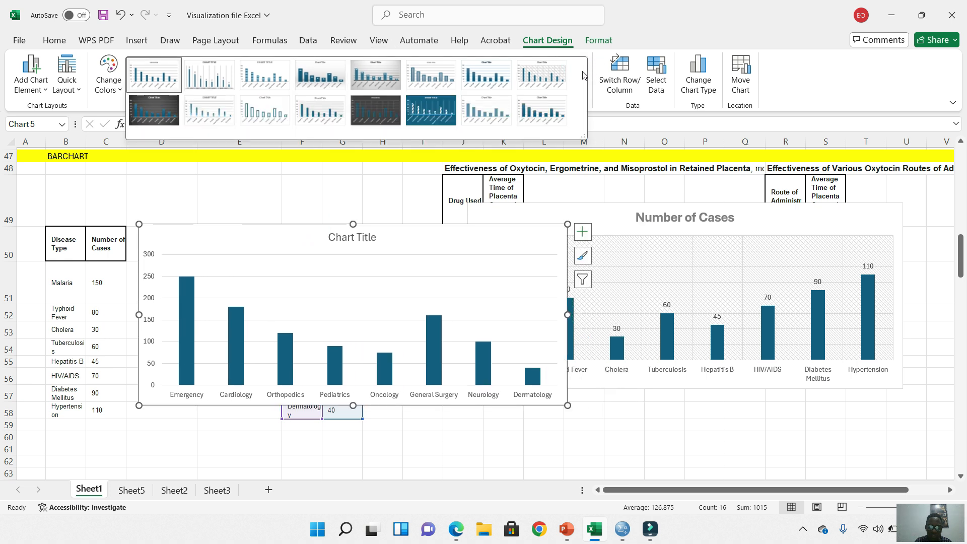
left_click(649, 25)
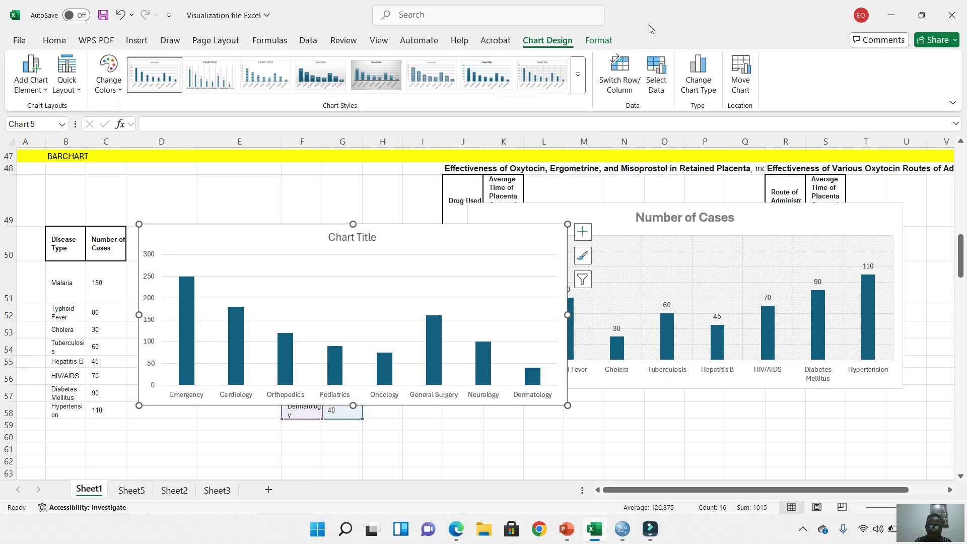
left_click(578, 78)
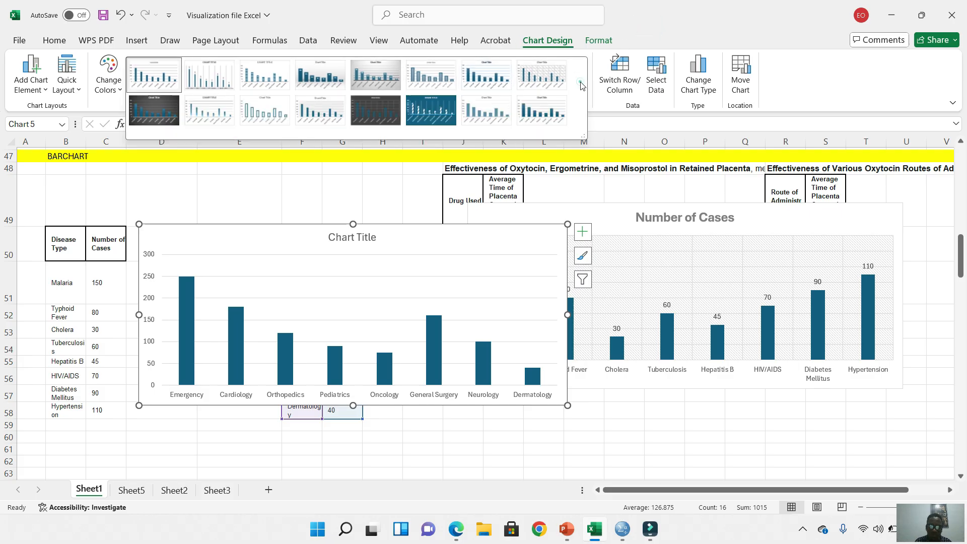
left_click(655, 25)
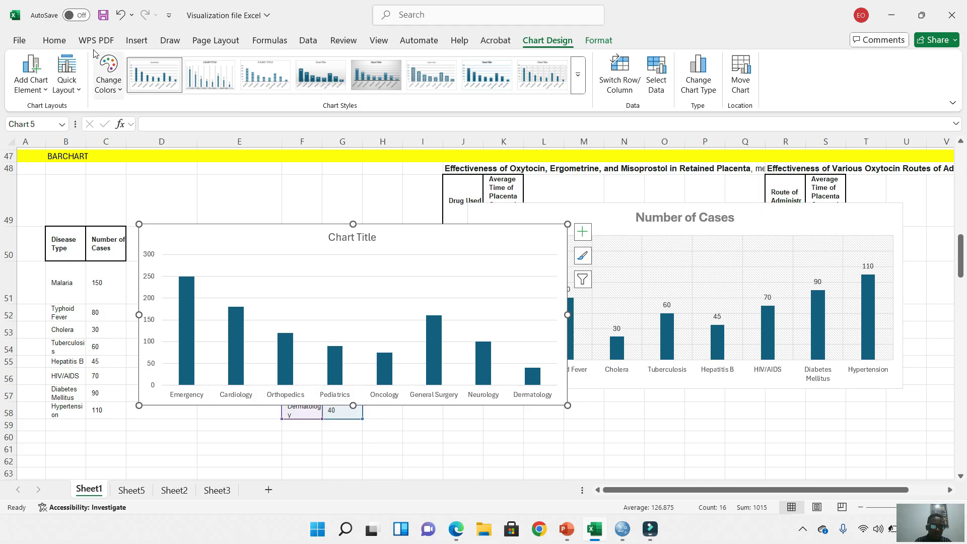
left_click(140, 44)
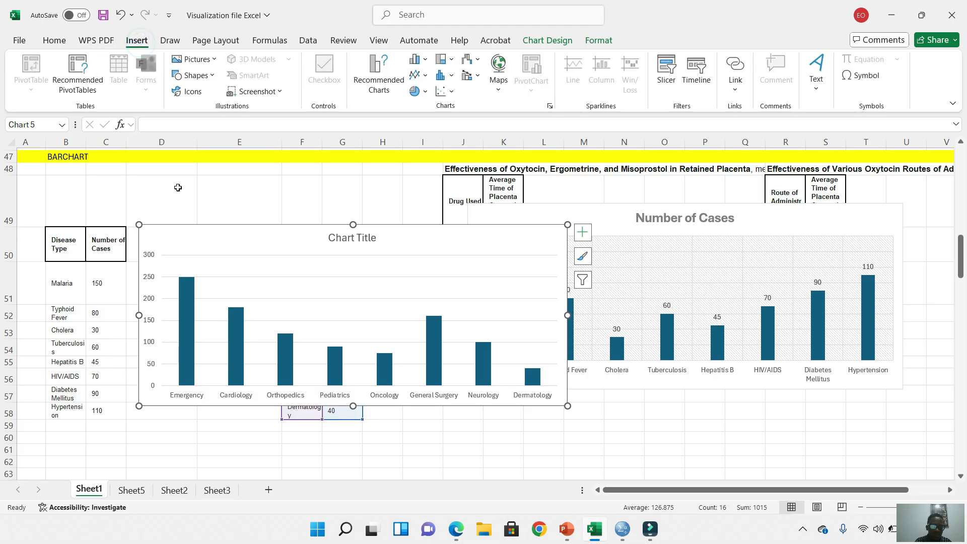
left_click(176, 231)
key("Delete")
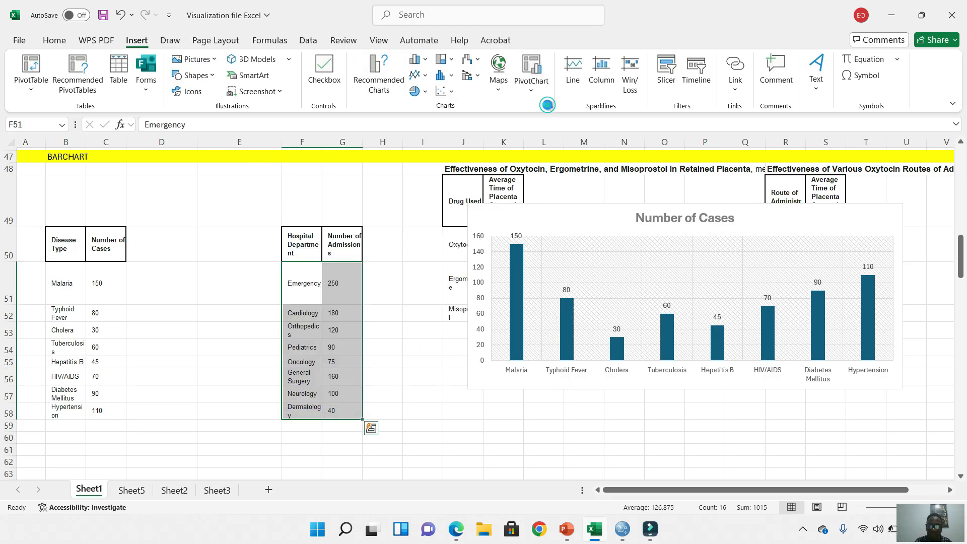
Insert a clustered column chart of the admissions with each department as its own coloured series, and remove its horizontal axis
left_click(548, 105)
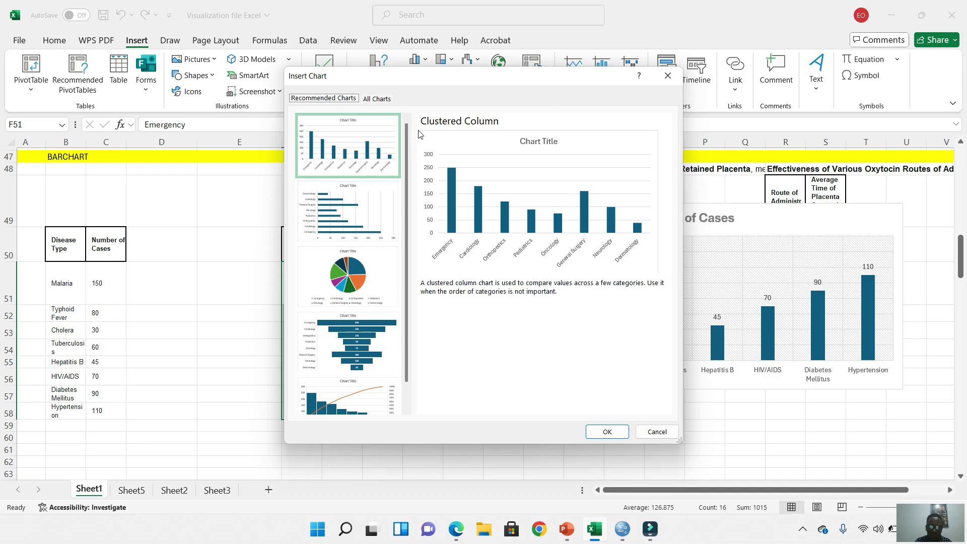
left_click(371, 101)
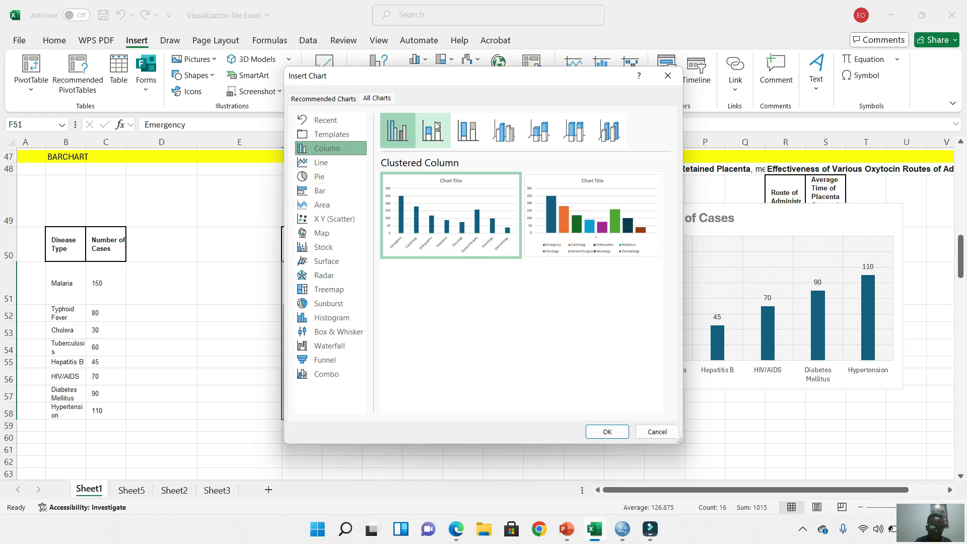
left_click(313, 190)
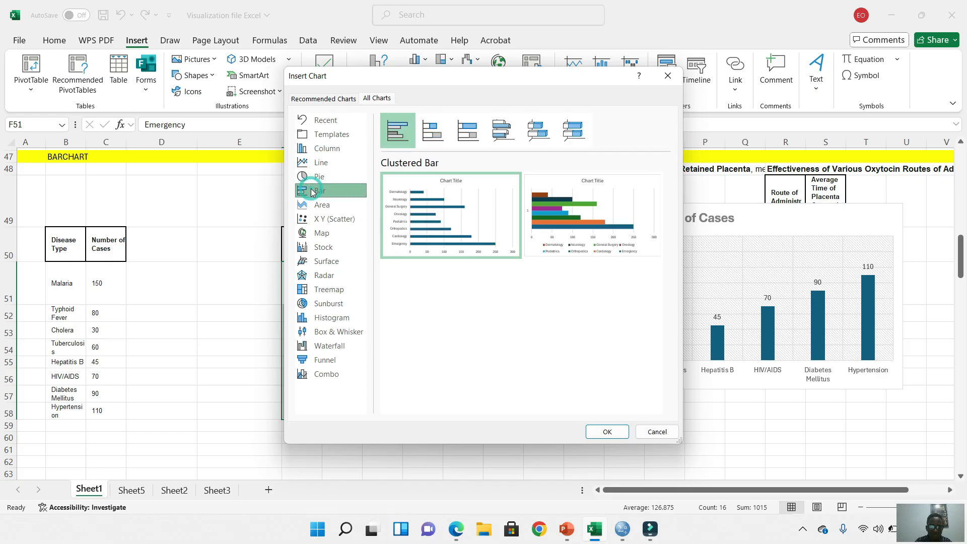
mouse_move(427, 215)
left_click(313, 149)
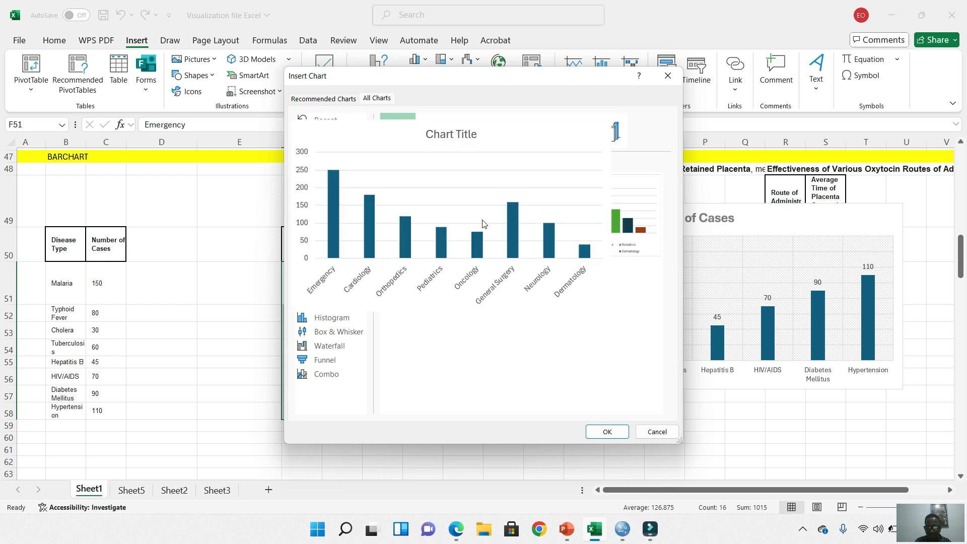
mouse_move(591, 235)
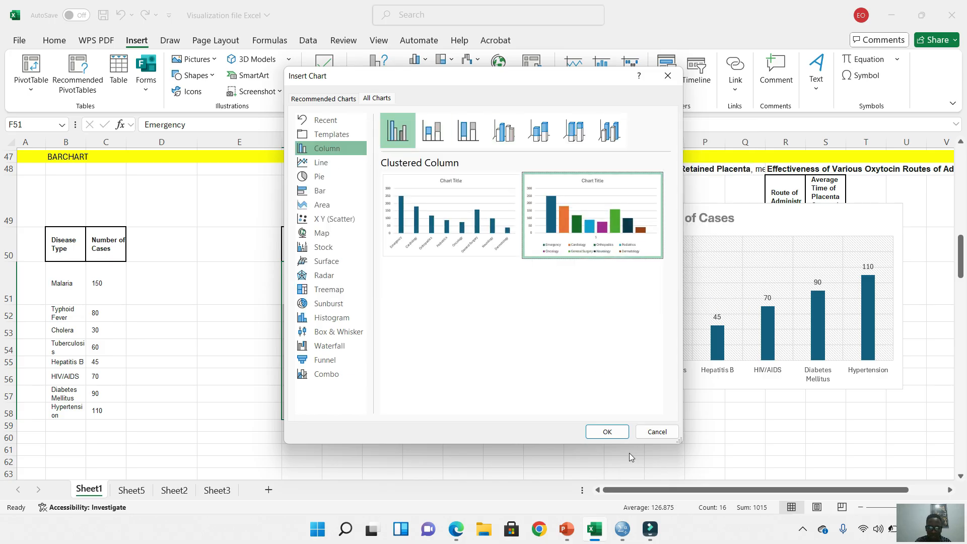
left_click(609, 431)
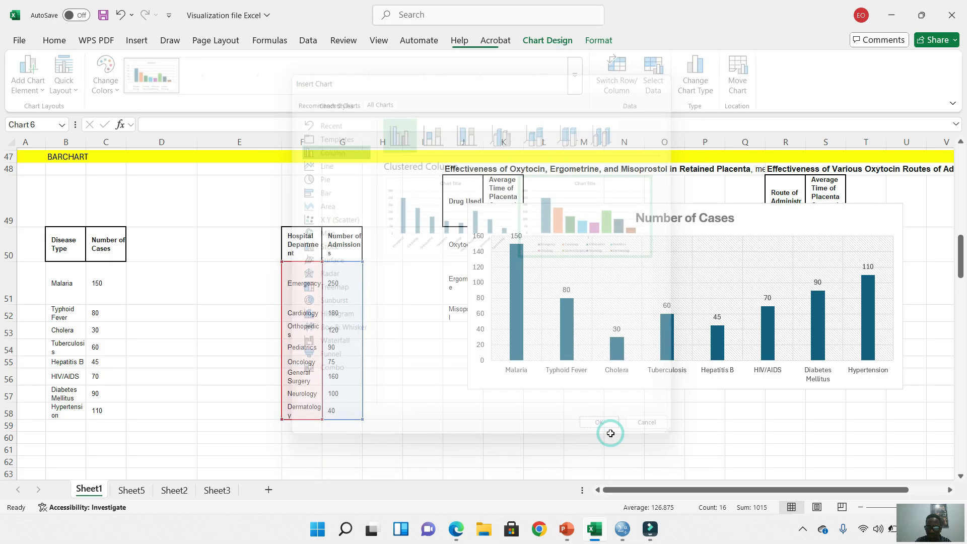
left_click(492, 364)
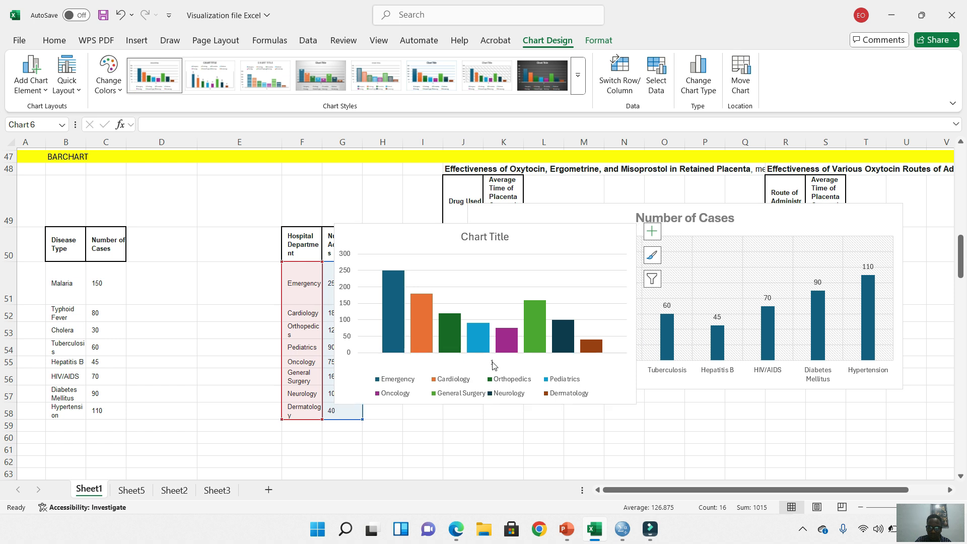
key("Delete")
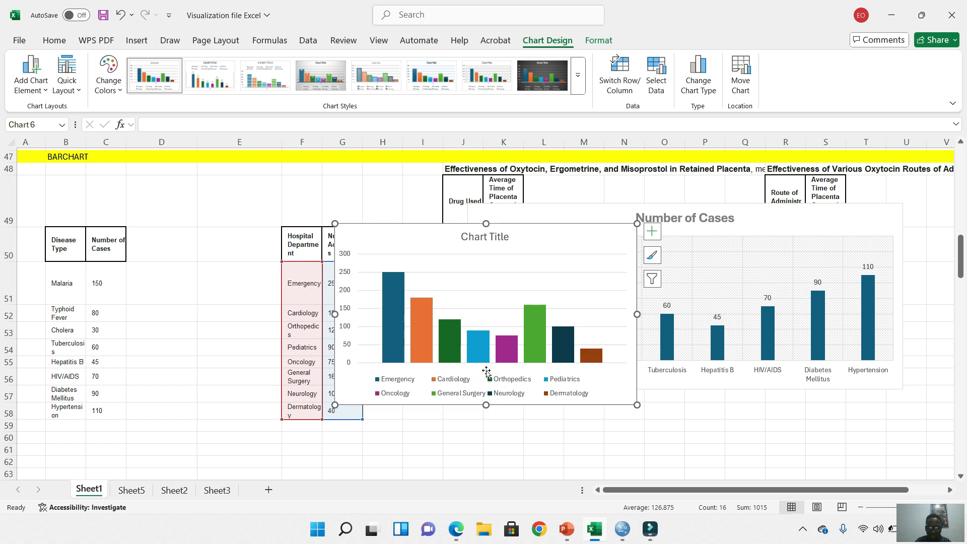
Move the admissions chart to start in column E at row 49 and apply the style with an uppercase title, legend above and rotated data labels
left_click_drag(382, 231, 263, 216)
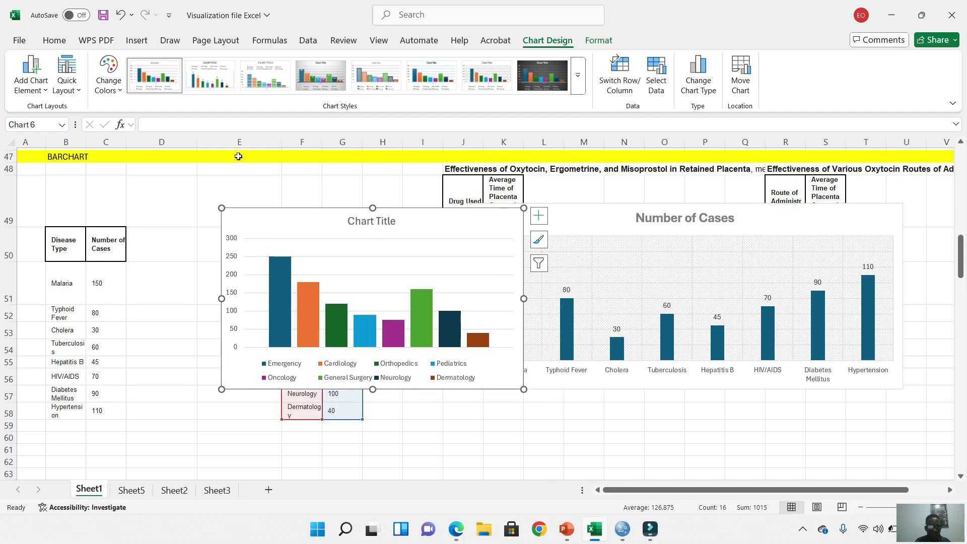
left_click(206, 74)
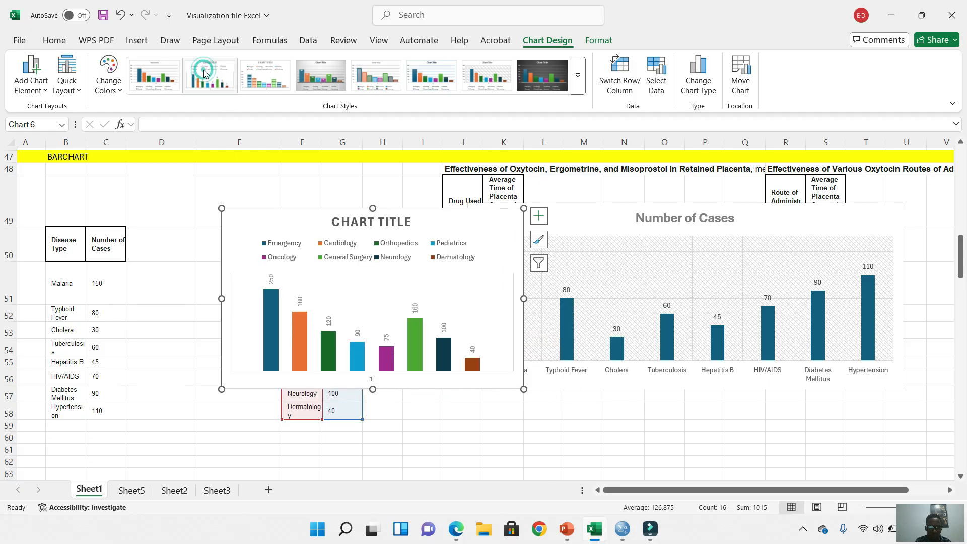
Apply the hatched-background chart style with a plain title and legend below to the admissions chart, and remove its horizontal axis
left_click(486, 80)
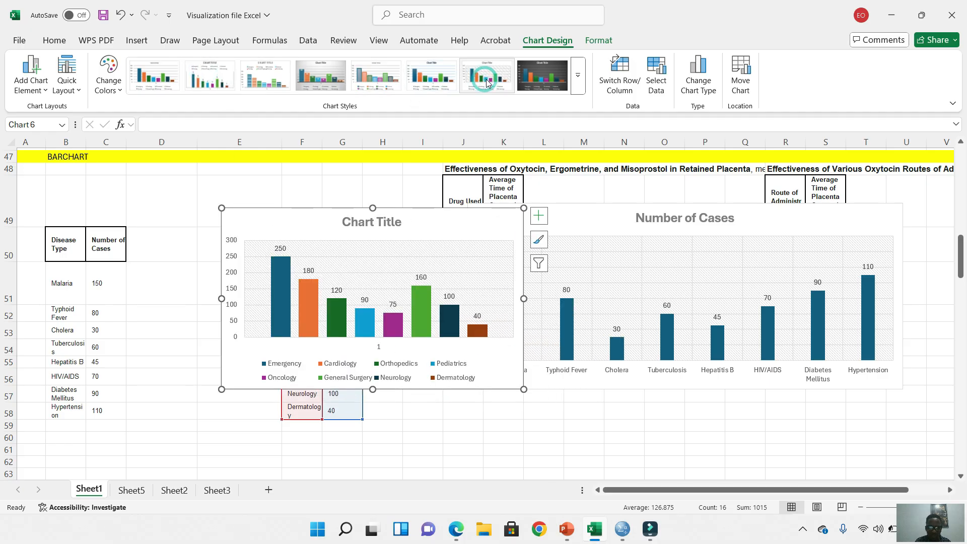
left_click(380, 347)
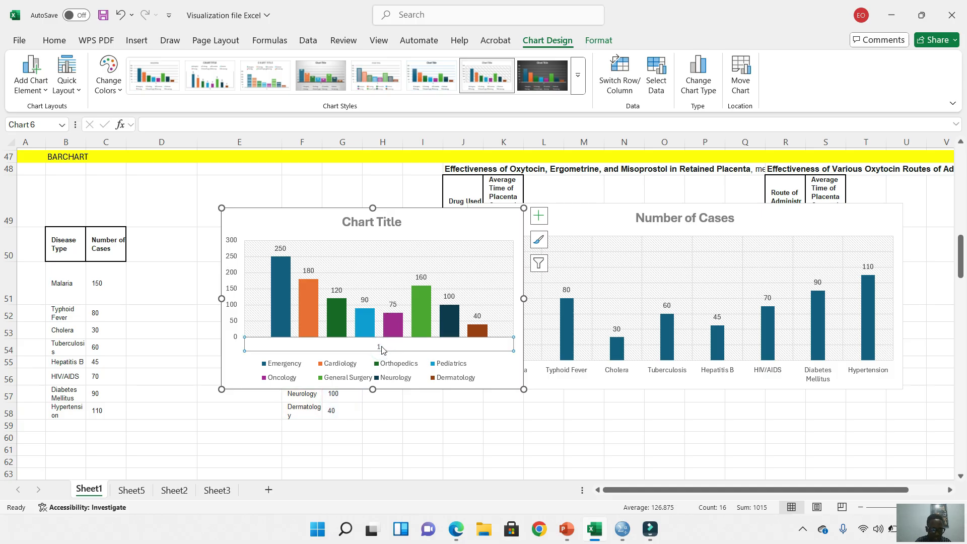
key("Delete")
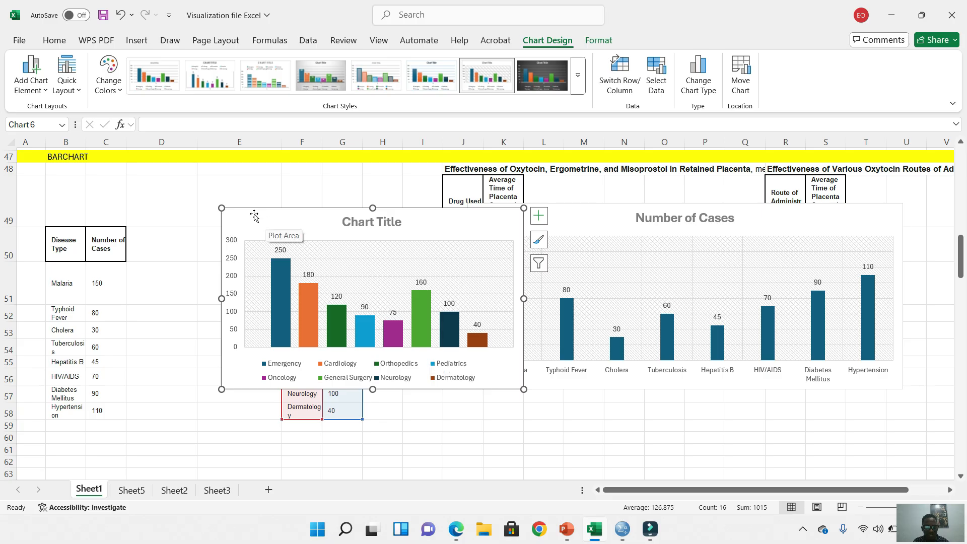
Move the admissions chart over to column D, clear of the Number of Cases chart, and place its legend on the right
left_click_drag(252, 214, 114, 219)
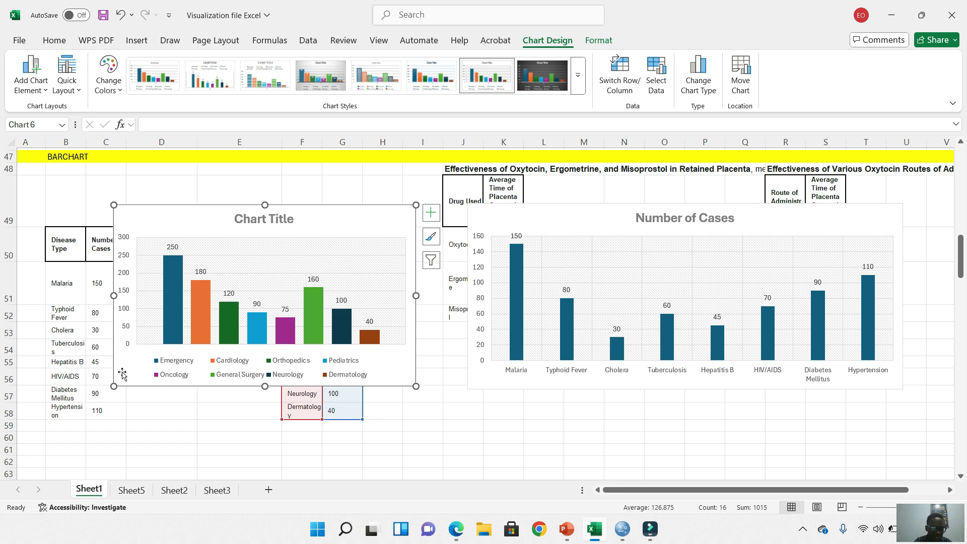
left_click(41, 88)
mouse_move(92, 133)
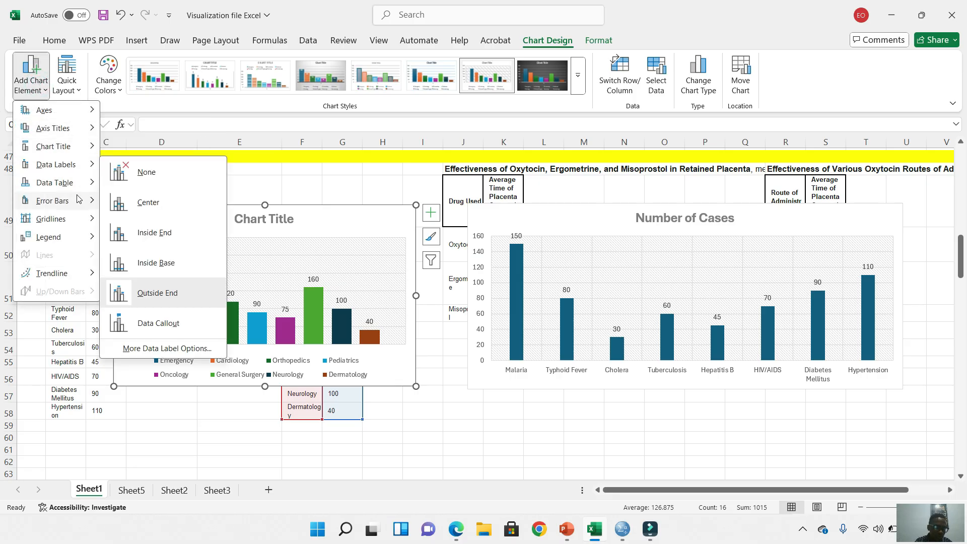
mouse_move(75, 237)
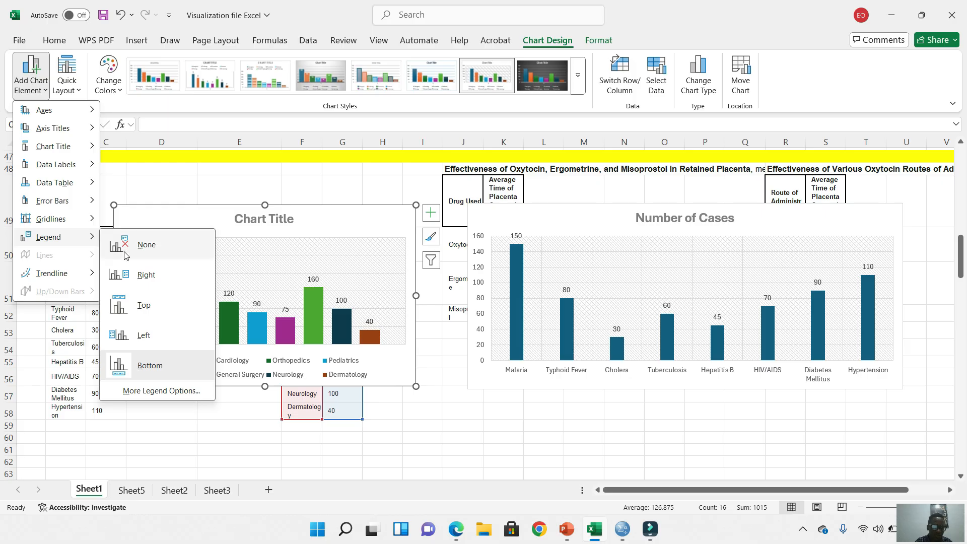
left_click(141, 277)
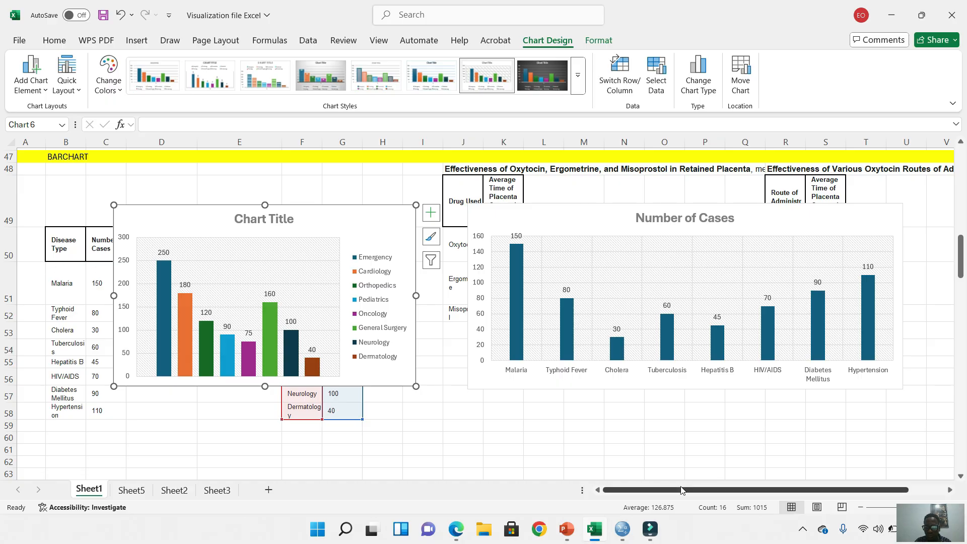
Move the Number of Cases chart away from the Route of Administration table so that it starts near column F
mouse_move(685, 492)
left_mouse_down()
mouse_move(728, 492)
mouse_move(691, 492)
left_mouse_up()
left_click_drag(964, 262, 964, 240)
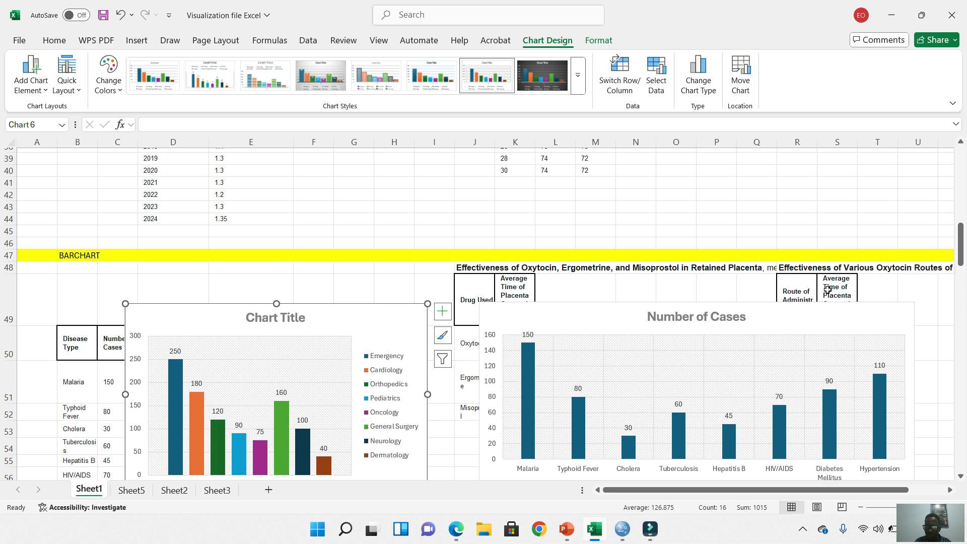
left_click_drag(959, 246, 961, 262)
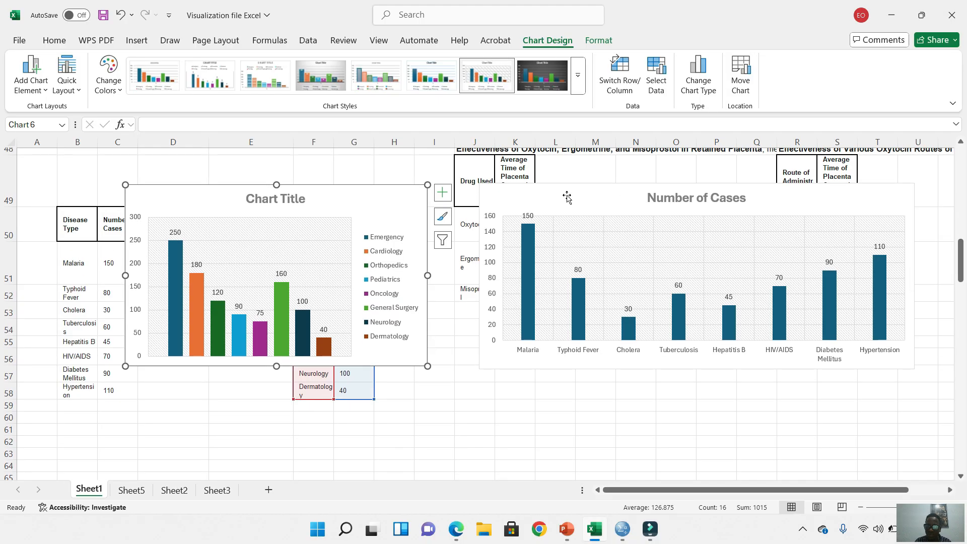
left_click_drag(565, 196, 367, 193)
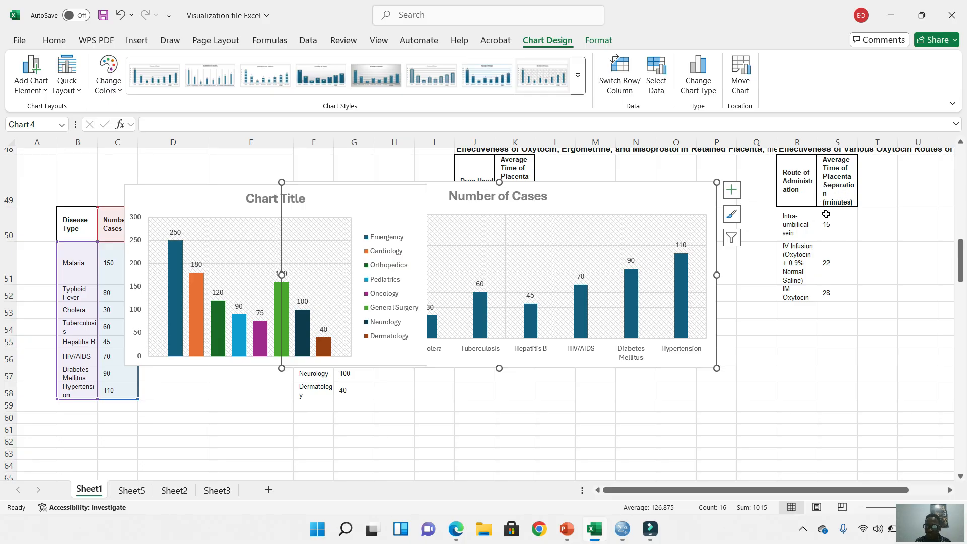
Examine the oxytocin routes of administration and their average placenta separation times in R49:S52
left_click(793, 220)
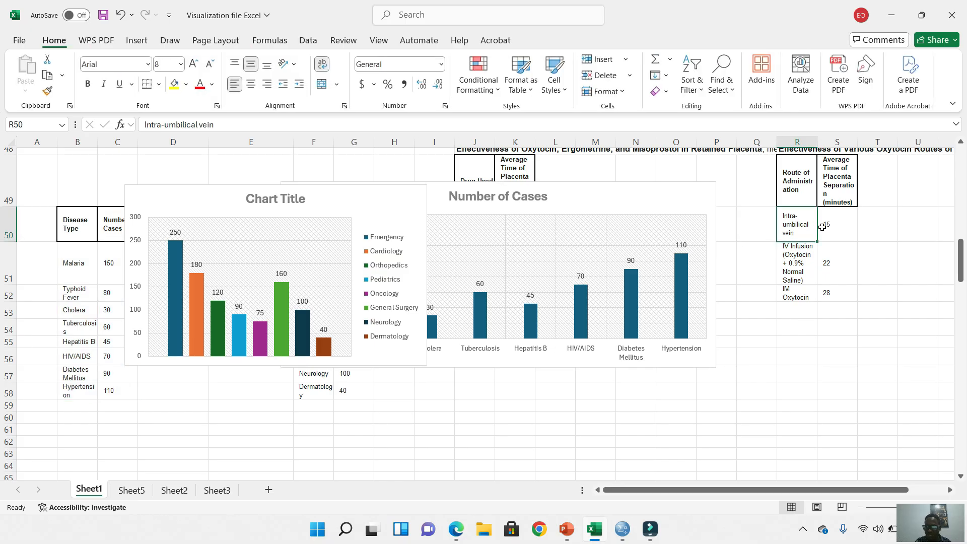
left_click(803, 258)
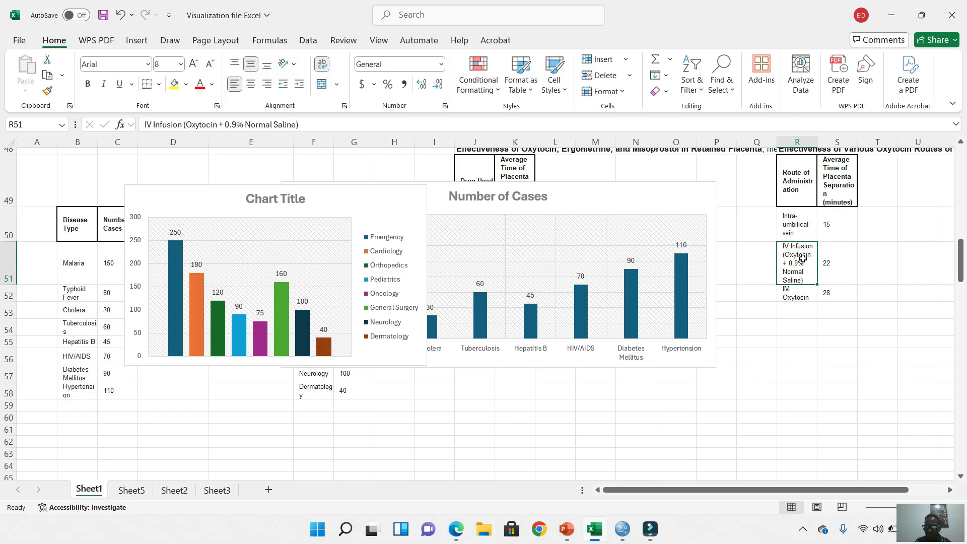
left_click(798, 298)
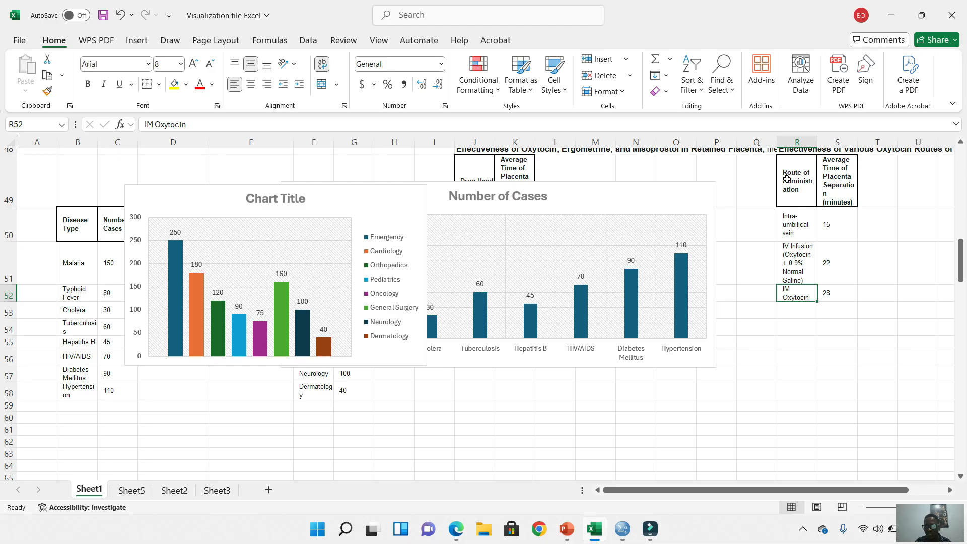
left_click_drag(787, 179, 828, 286)
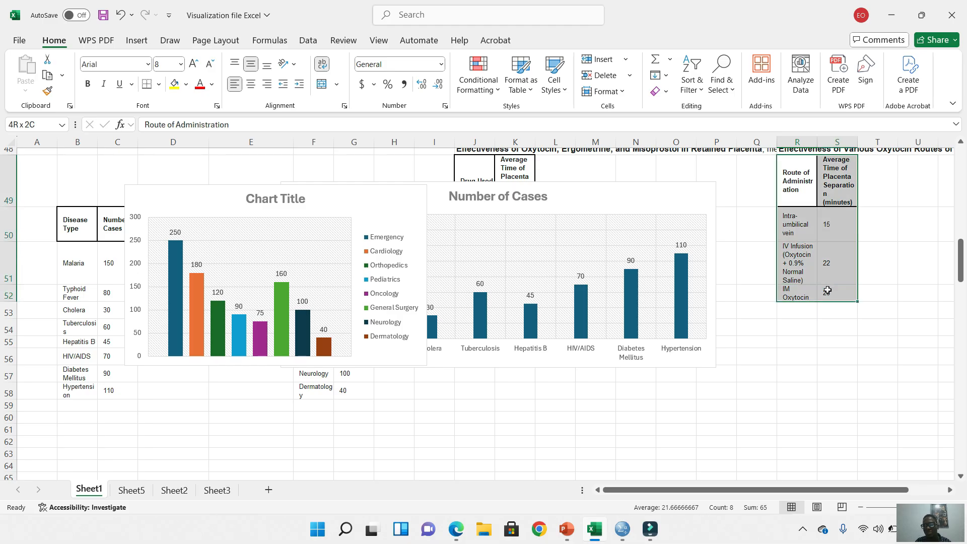
left_click(824, 216)
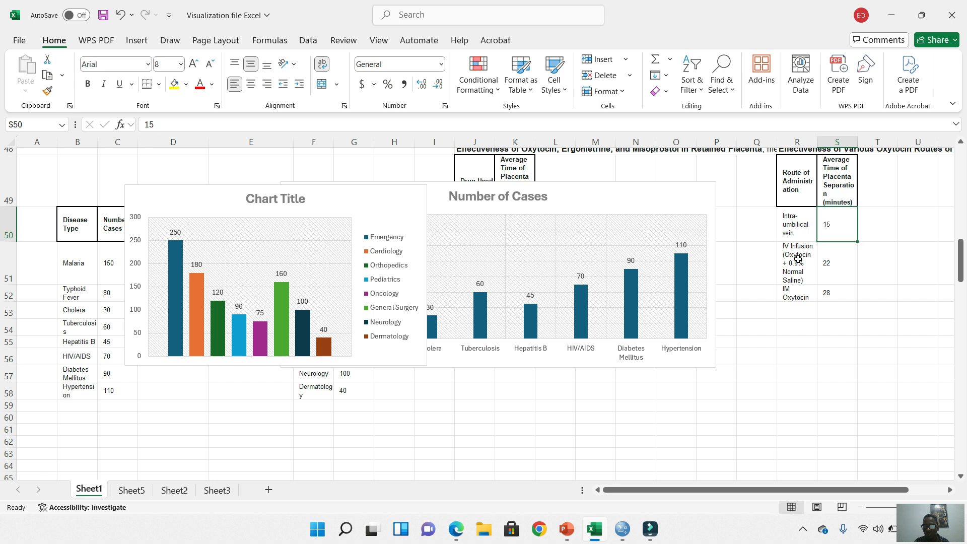
left_click(795, 300)
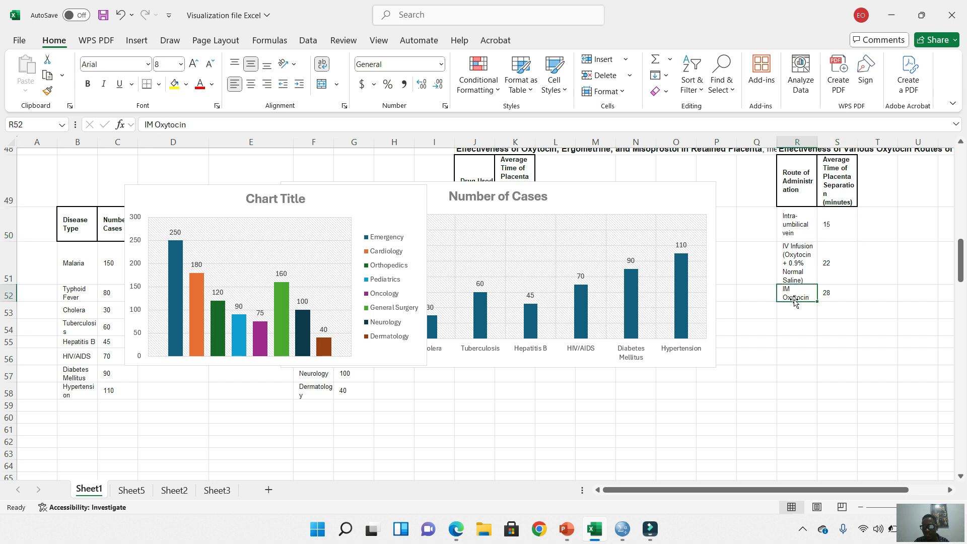
Insert a clustered column chart of R49:S52 with each route of administration as its own coloured series
left_click(808, 175)
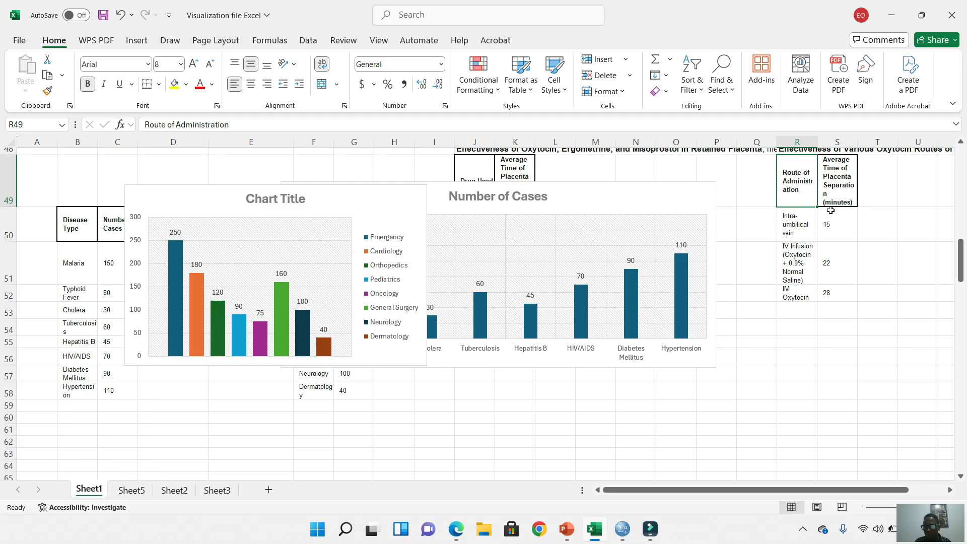
left_click_drag(831, 210, 837, 295)
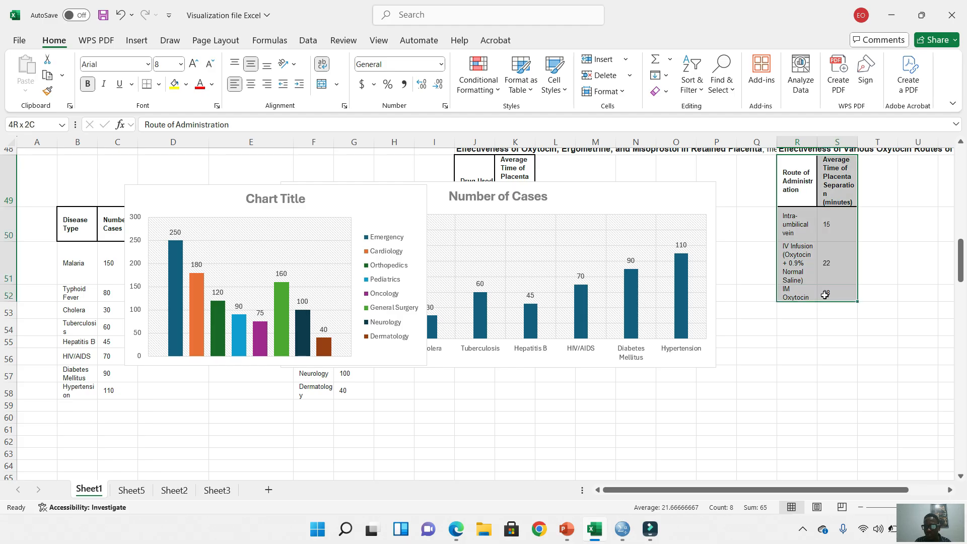
left_click(137, 40)
left_click(422, 60)
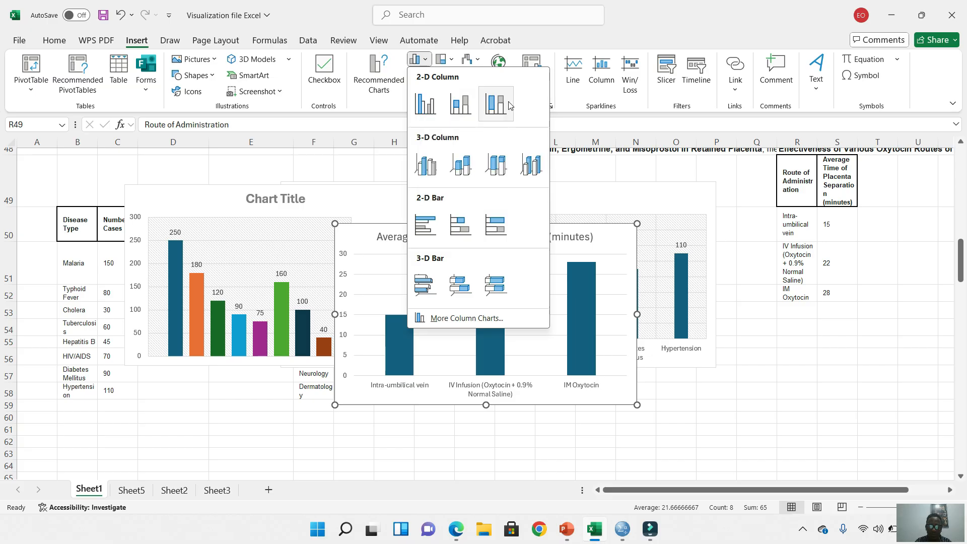
left_click(579, 193)
left_click(550, 105)
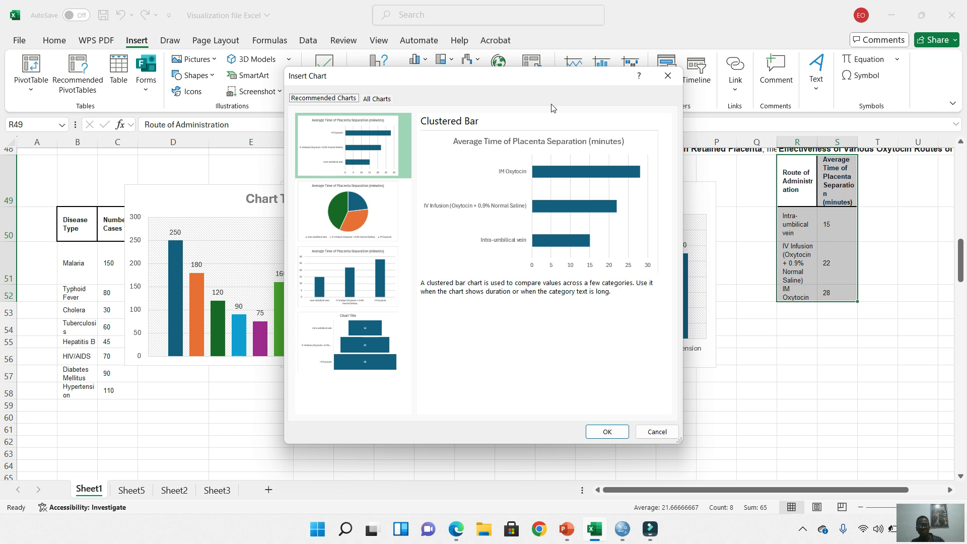
left_click(388, 99)
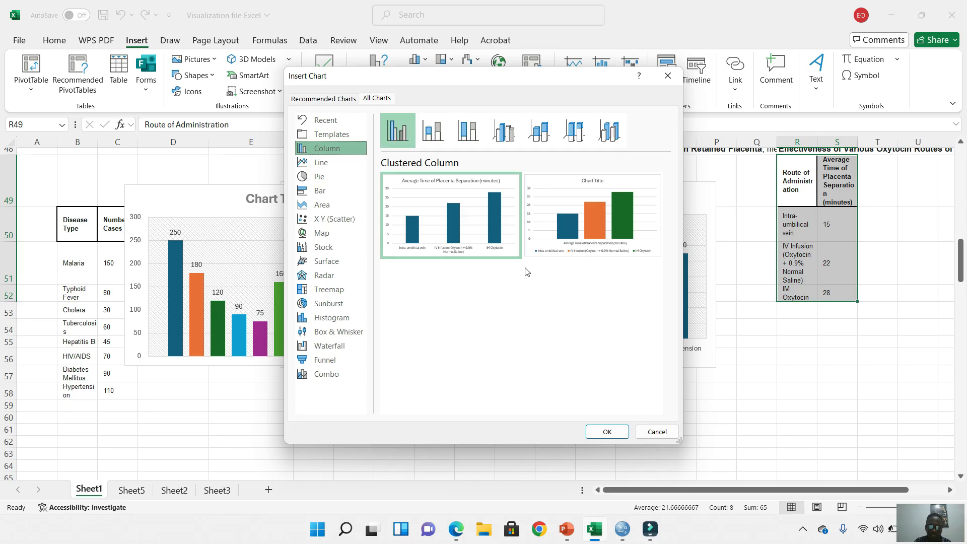
mouse_move(592, 215)
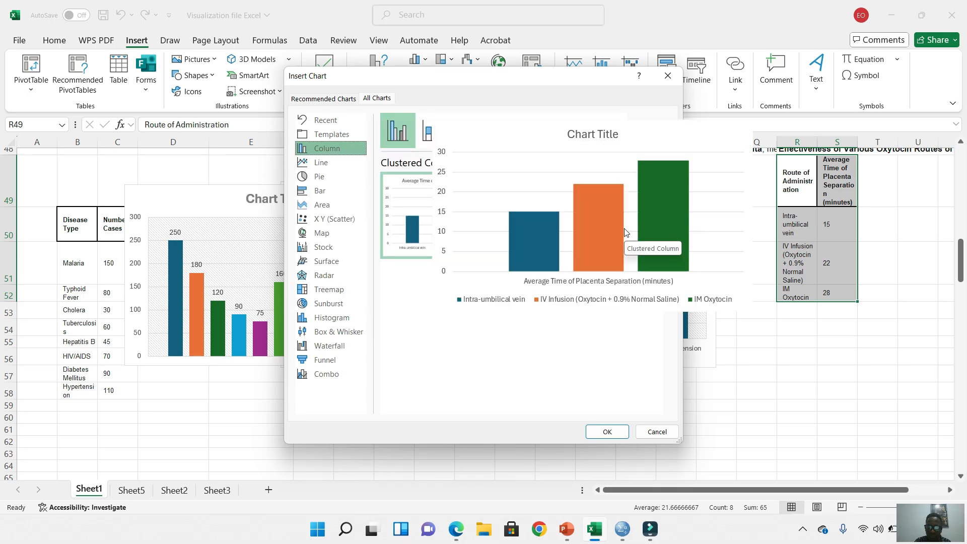
left_click(625, 231)
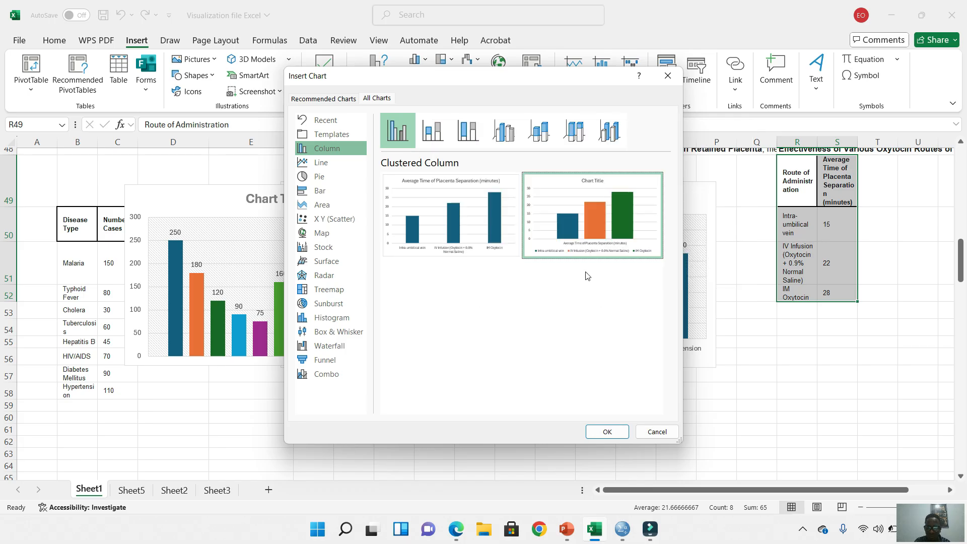
left_click(607, 433)
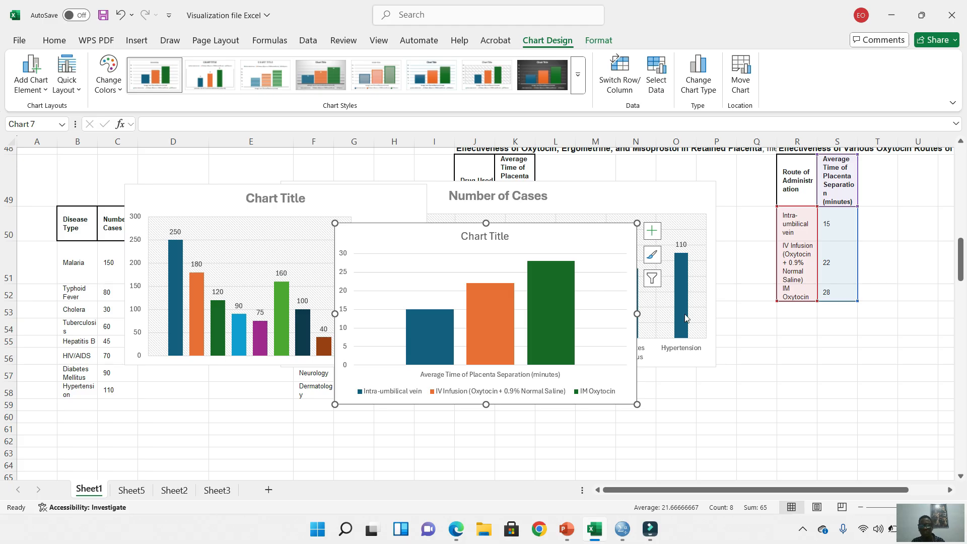
Delete the placenta separation chart's title and apply the hatched-background chart style
mouse_move(679, 309)
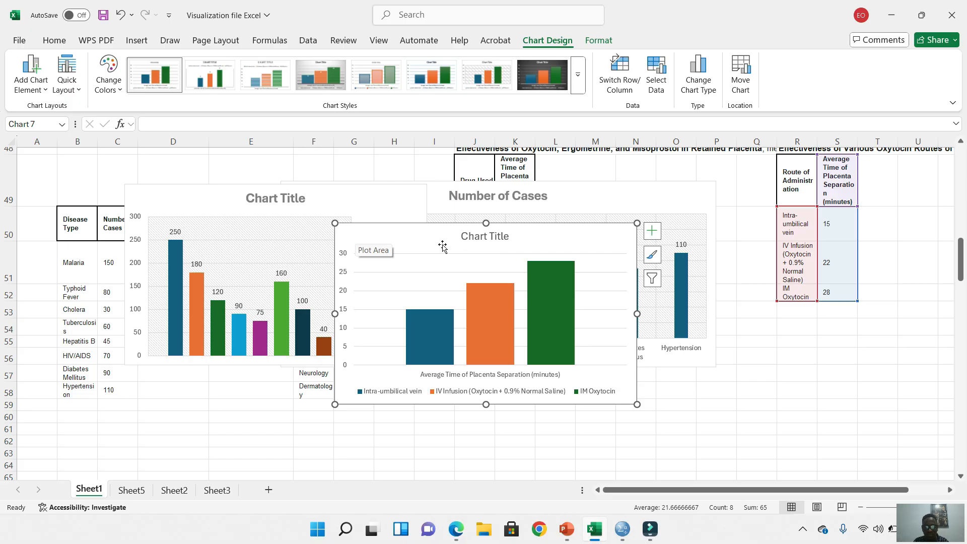
left_click(482, 241)
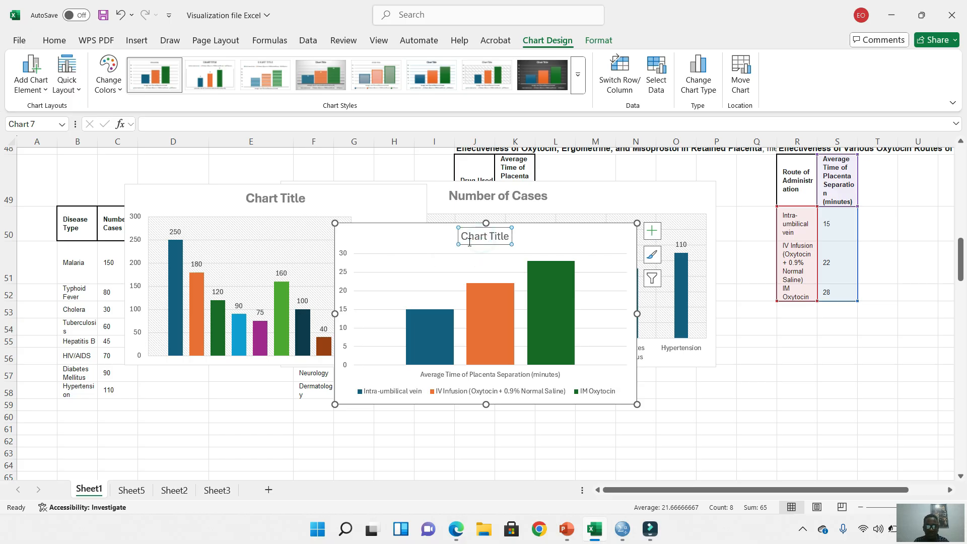
key("Delete")
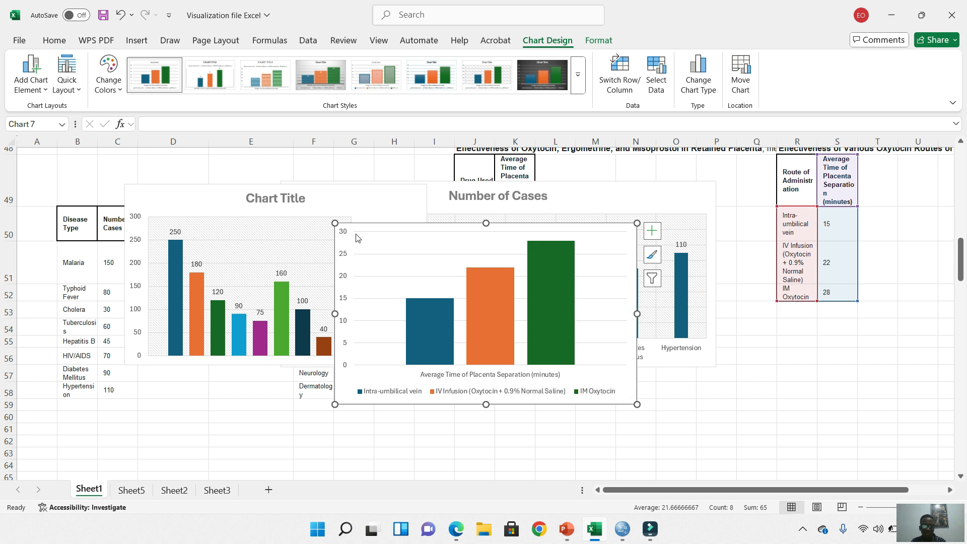
left_click(489, 67)
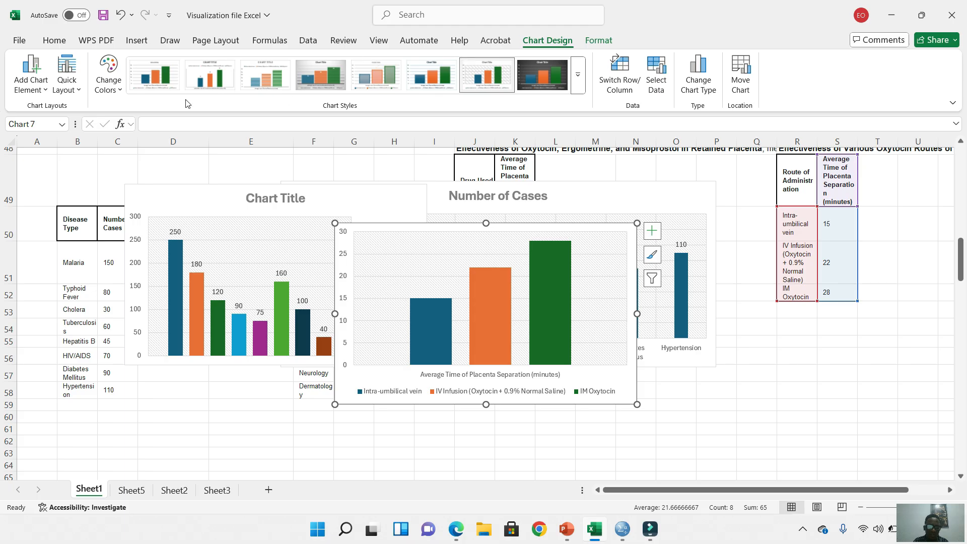
Add Outside End data labels to the placenta separation chart and place its legend on the right
left_click(37, 89)
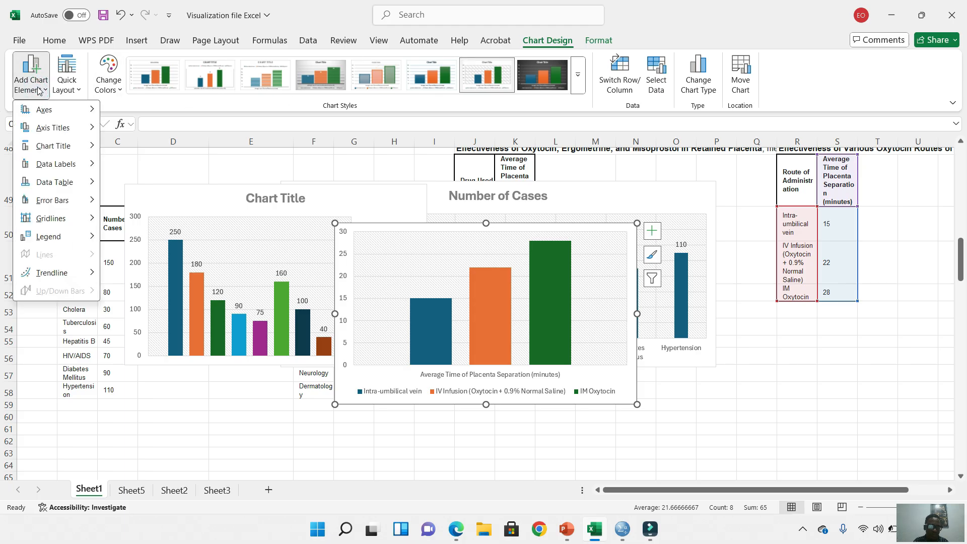
mouse_move(80, 139)
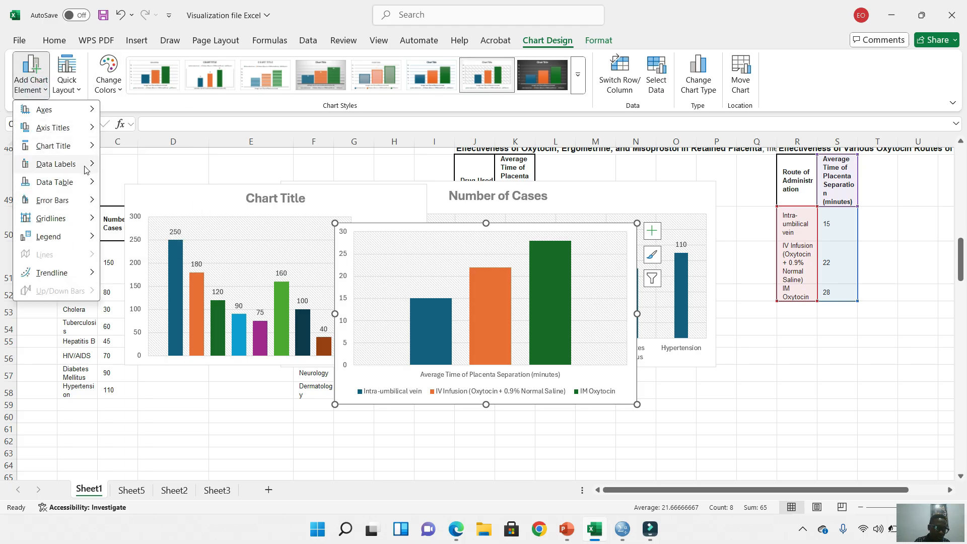
mouse_move(87, 165)
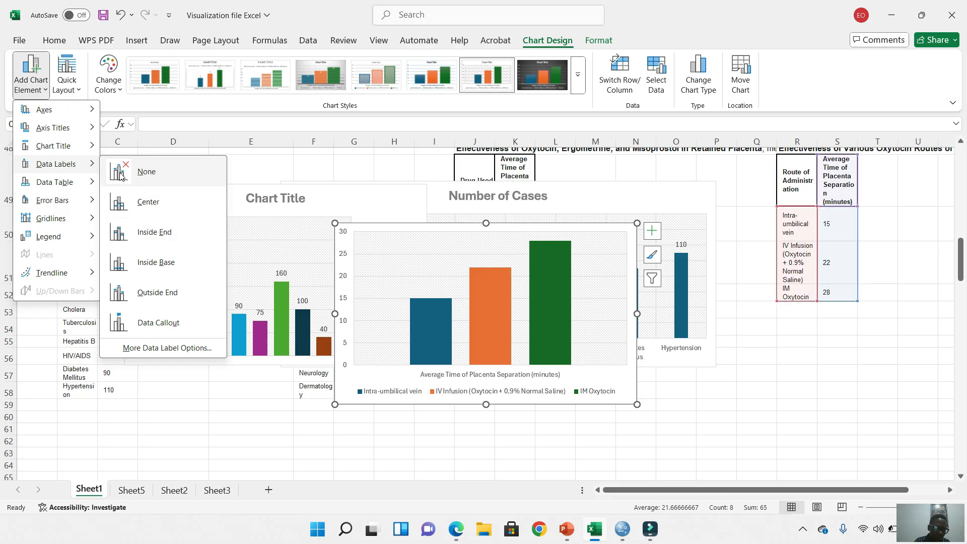
left_click(135, 298)
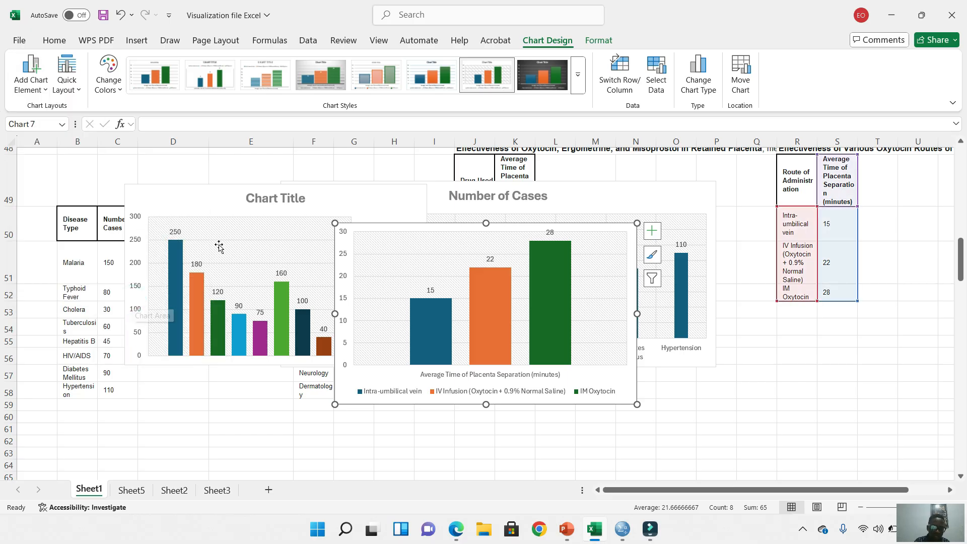
left_click(32, 76)
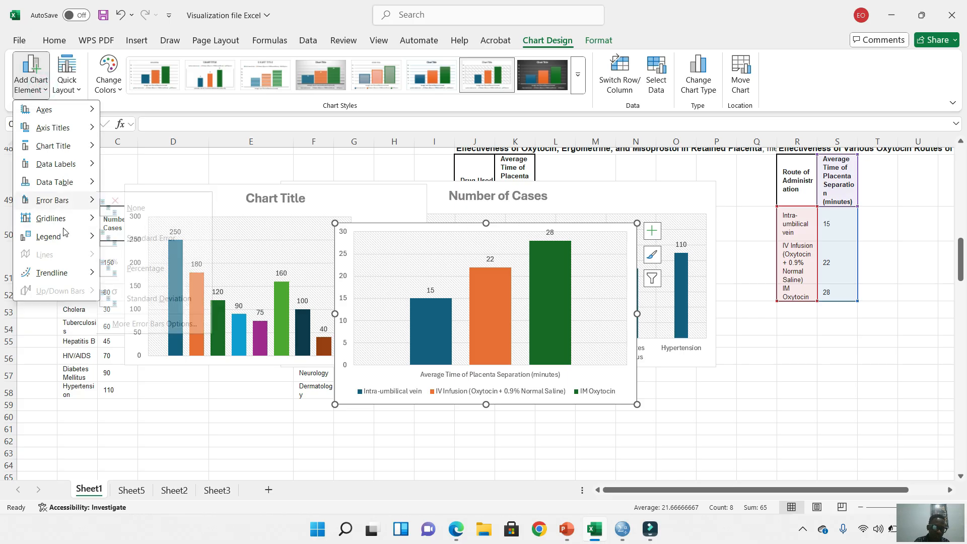
mouse_move(62, 238)
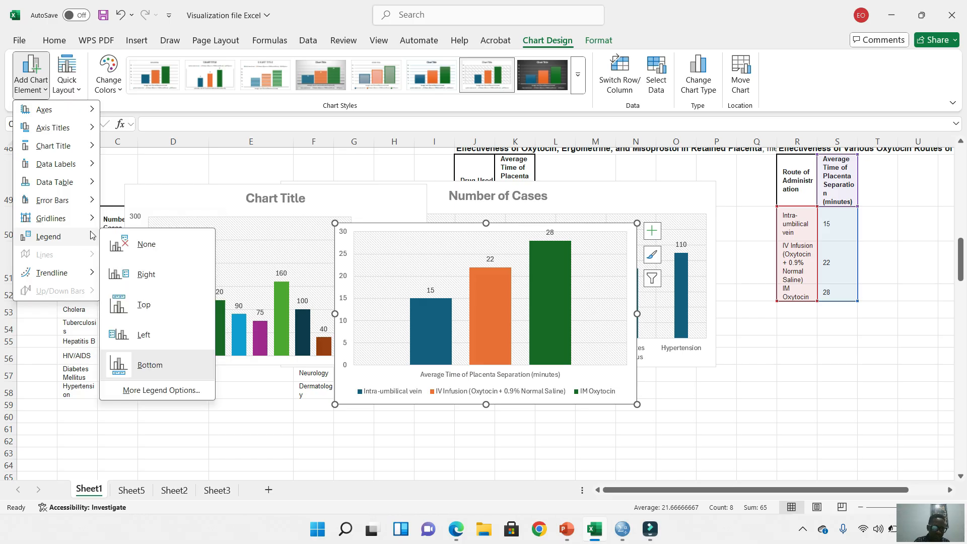
left_click(138, 275)
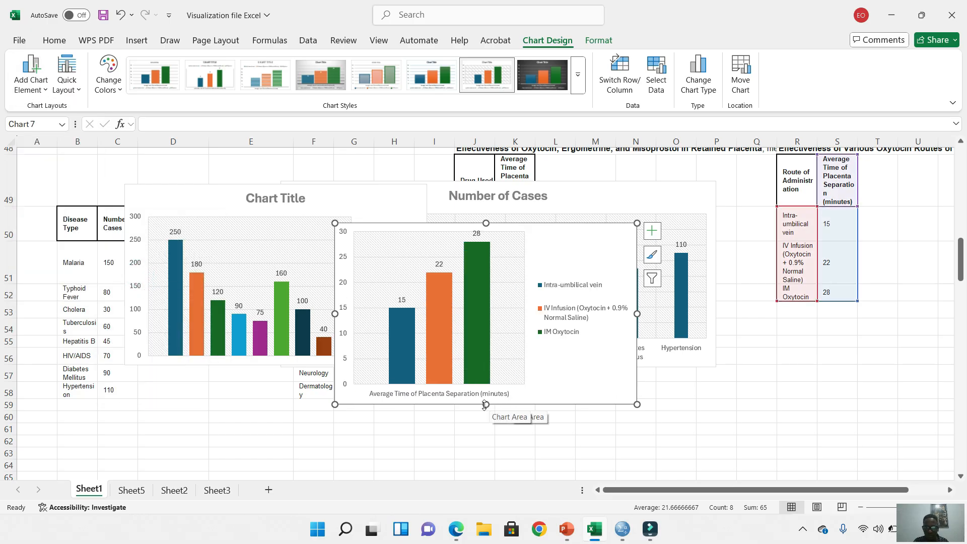
Resize the placenta separation chart's legend so it is taller and narrower beside the right edge of the chart
left_click(544, 315)
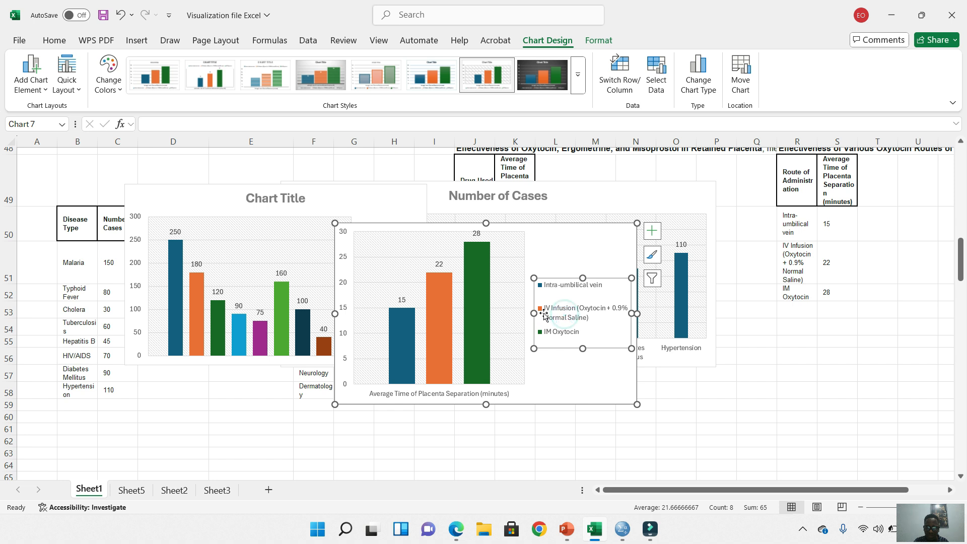
mouse_move(561, 315)
left_mouse_down()
mouse_move(544, 314)
mouse_move(561, 314)
left_mouse_up()
left_click_drag(587, 347, 588, 392)
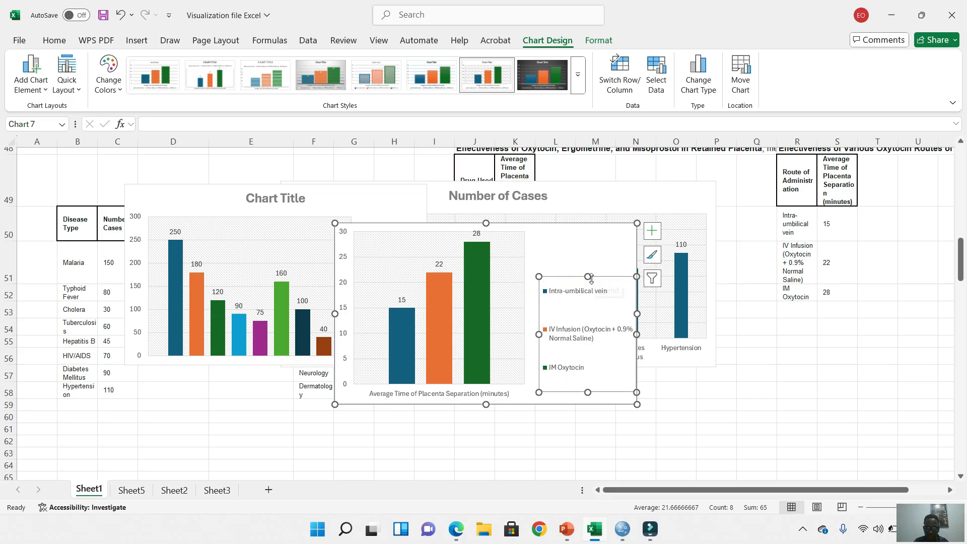
left_click_drag(589, 278, 583, 242)
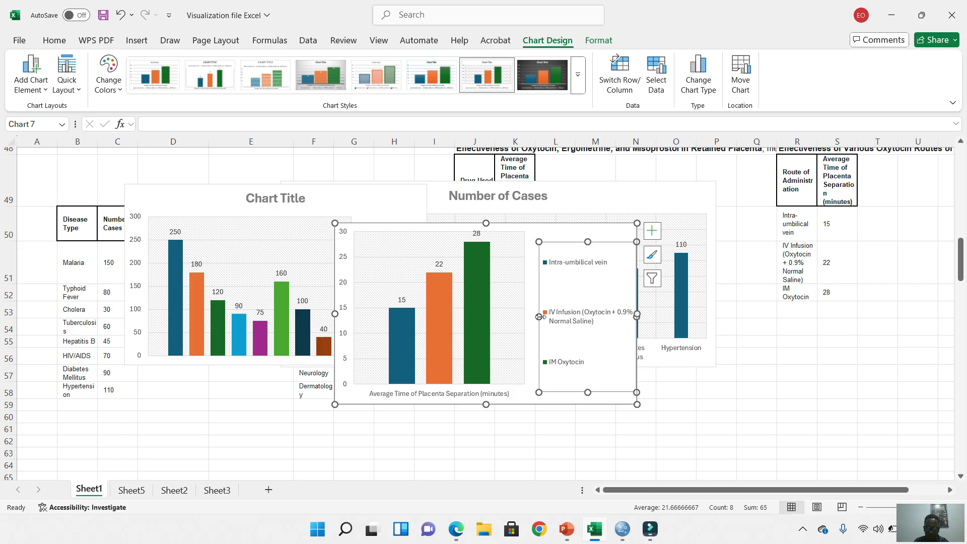
left_click_drag(539, 318, 577, 311)
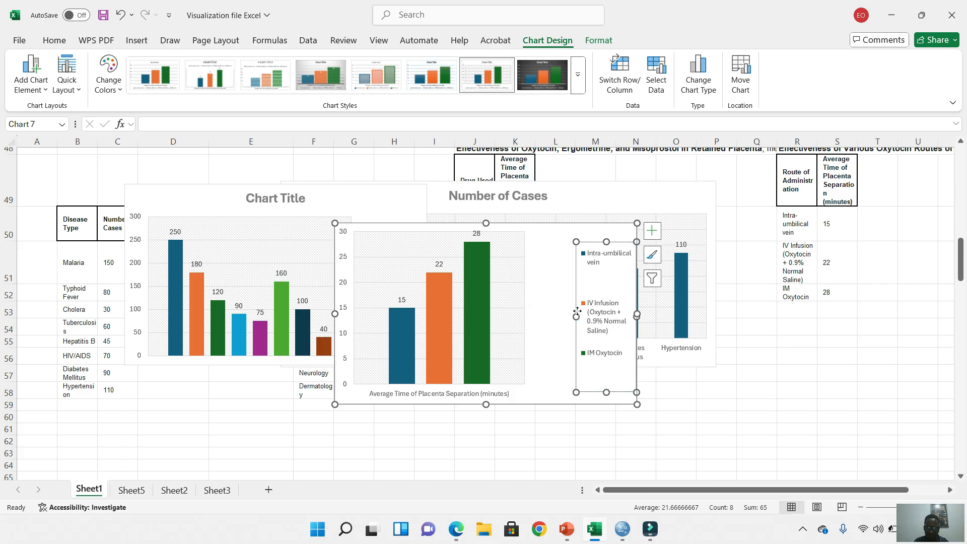
Widen the placenta separation chart's plot area until it reaches the legend
left_click(522, 303)
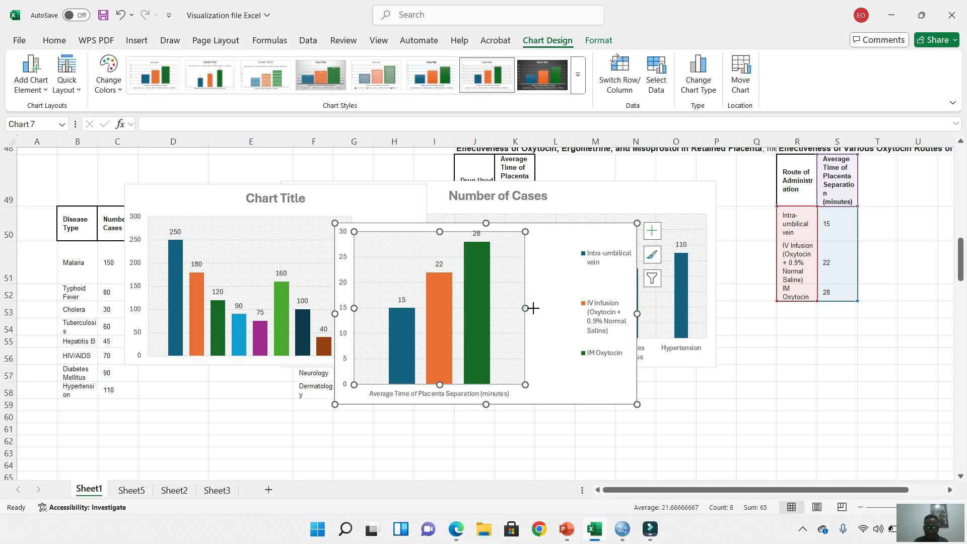
left_click_drag(527, 308, 576, 308)
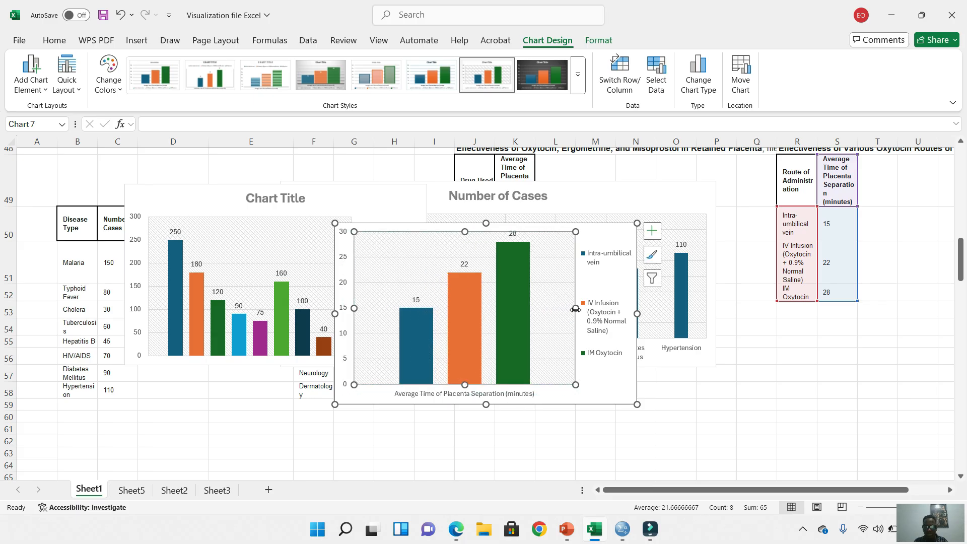
left_click(698, 404)
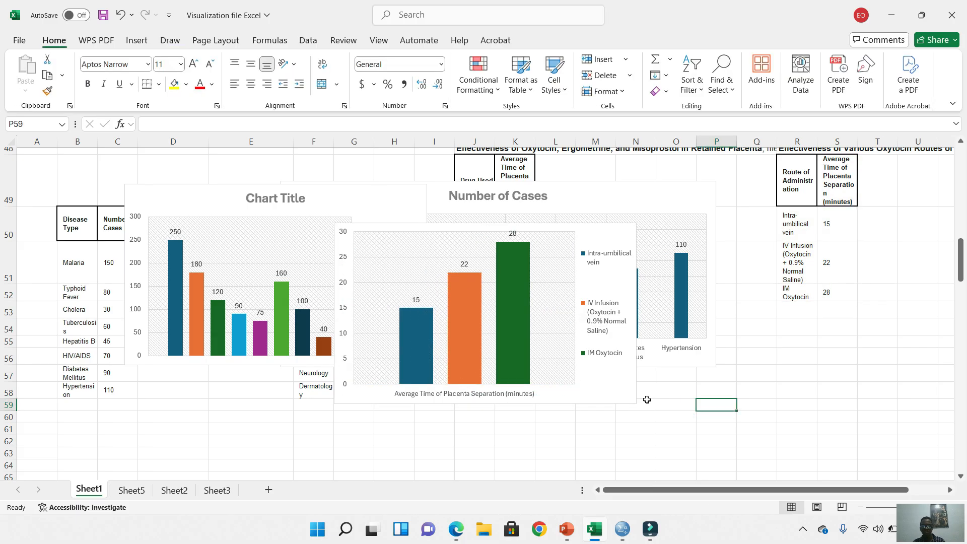
Inspect the axis and alignment options of the placenta separation chart's horizontal category axis
left_click(426, 398)
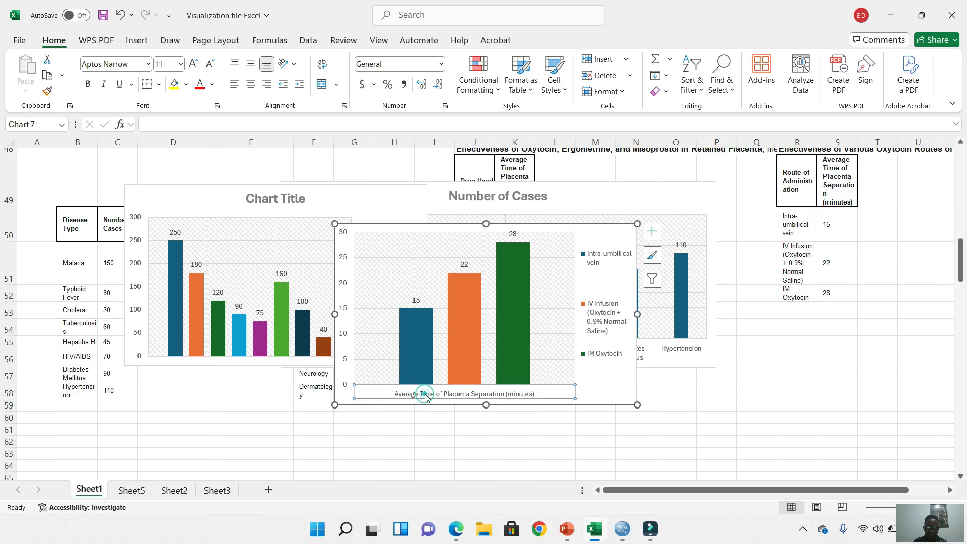
left_click(363, 393)
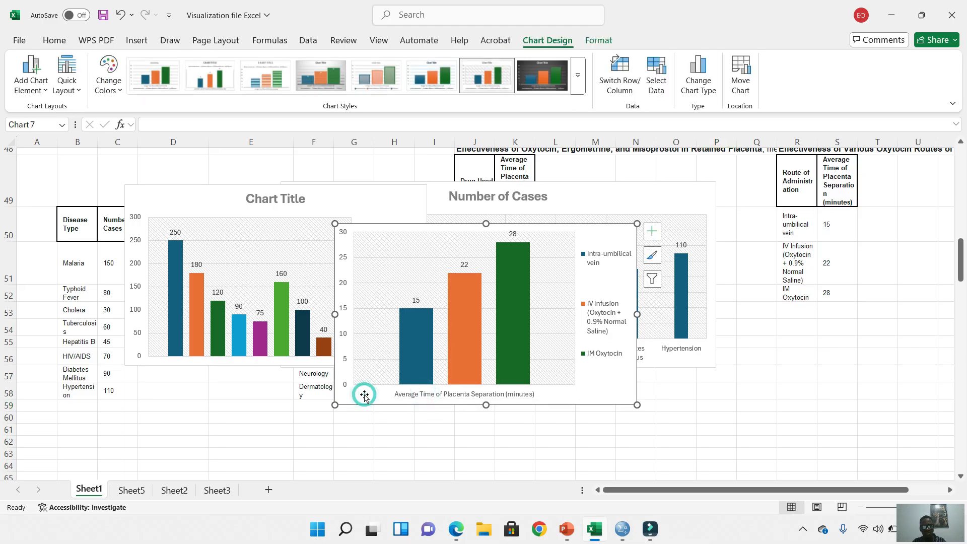
left_click(390, 395)
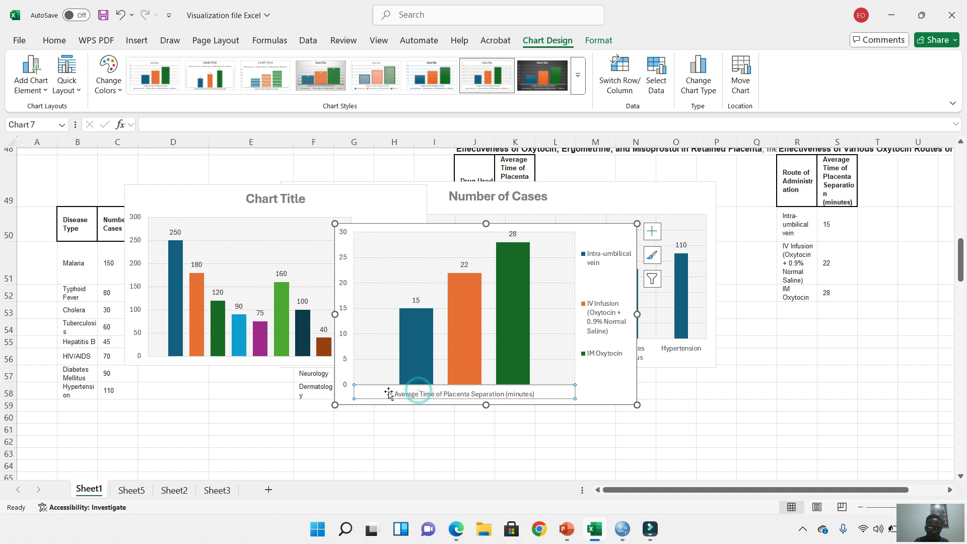
double_click(398, 397)
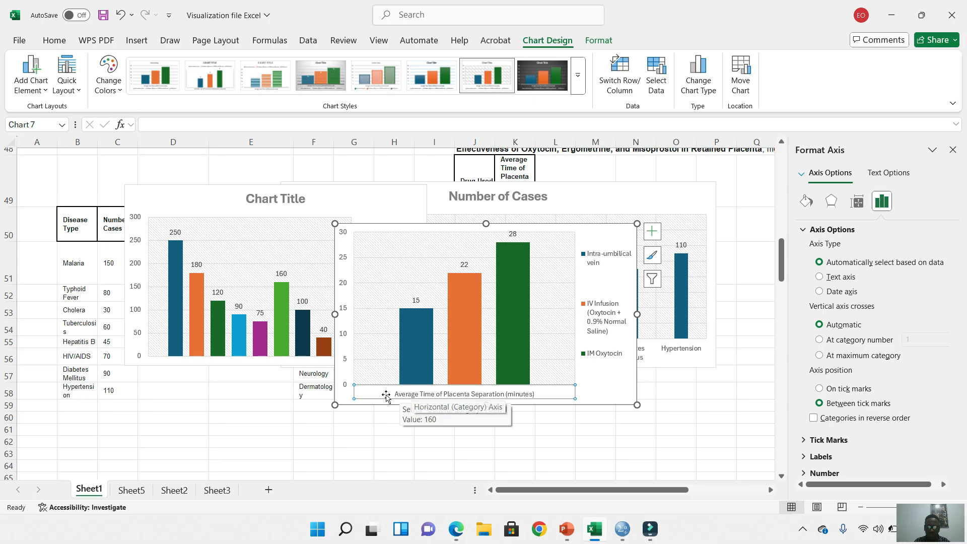
left_click(370, 396)
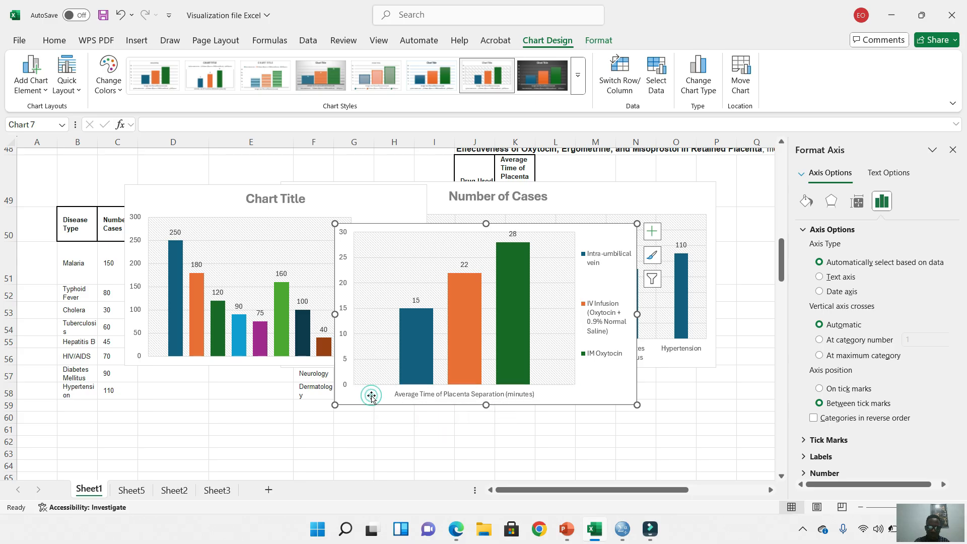
left_click(401, 396)
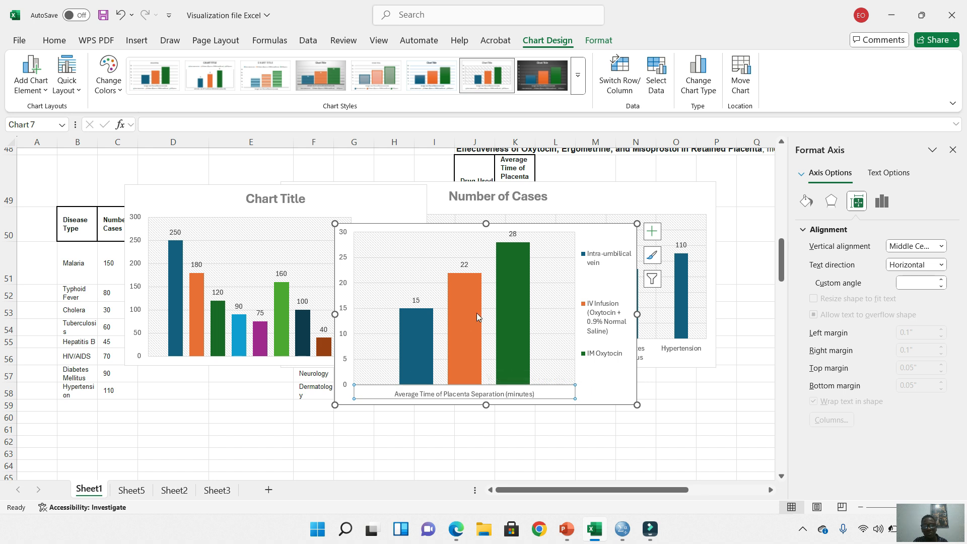
Move the placenta separation chart up and to the left over the other charts, and close the formatting options
left_click_drag(594, 235, 545, 174)
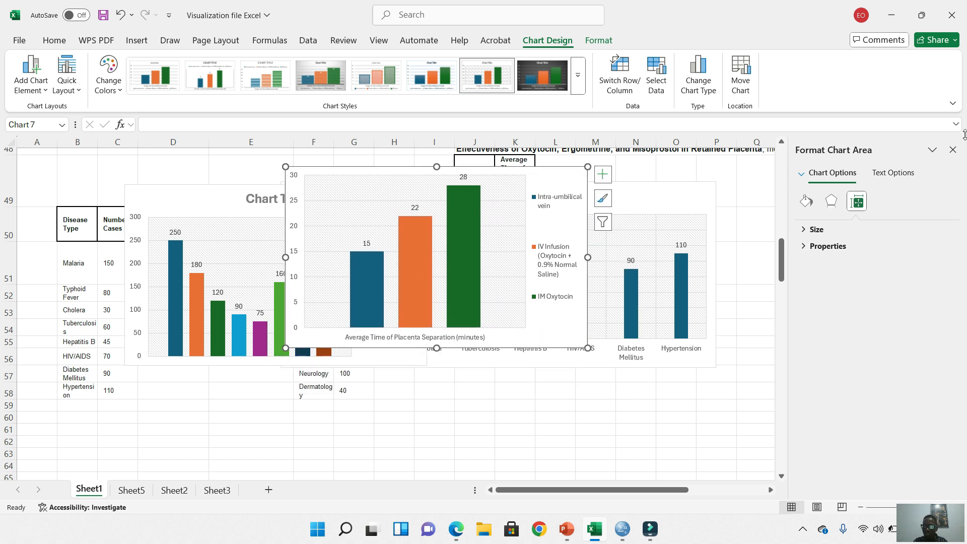
left_click(952, 150)
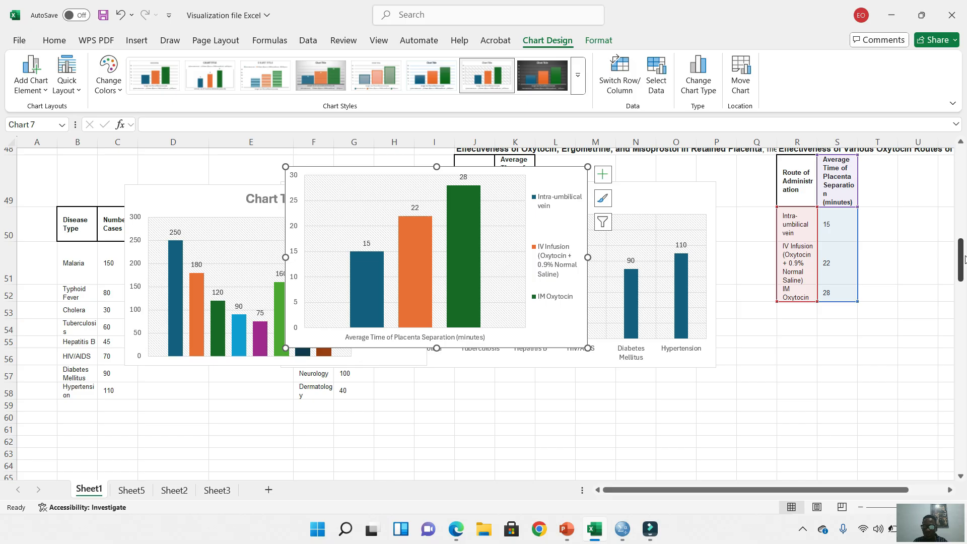
Go to the PIE-CHART/DOUGHNUT section, and switch to PowerPoint to read the pie chart description on the Graphical Representation slide
left_click_drag(965, 259, 959, 306)
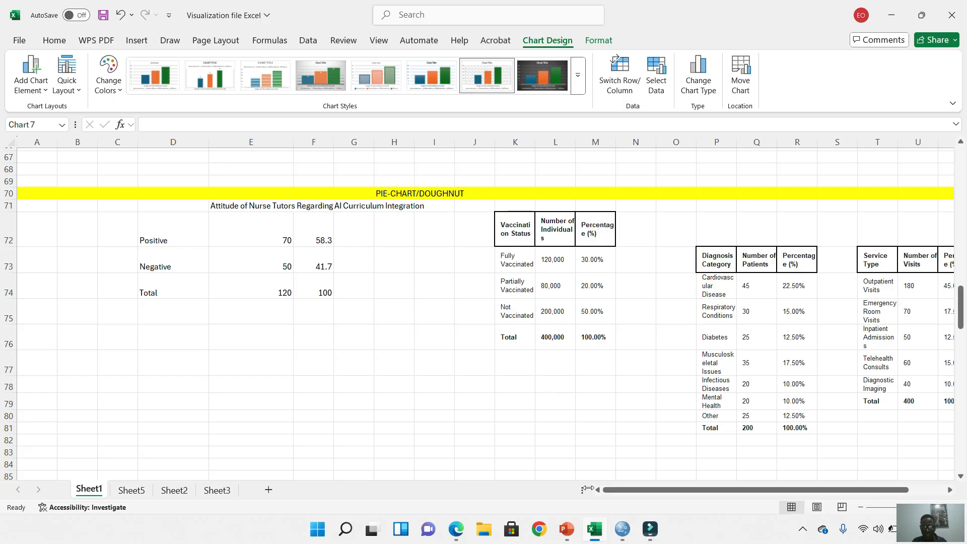
left_click(567, 530)
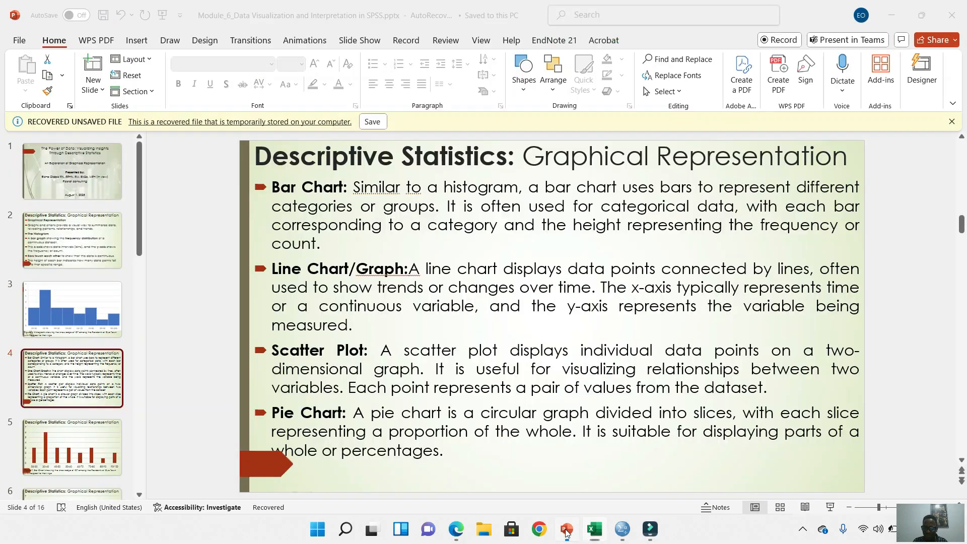
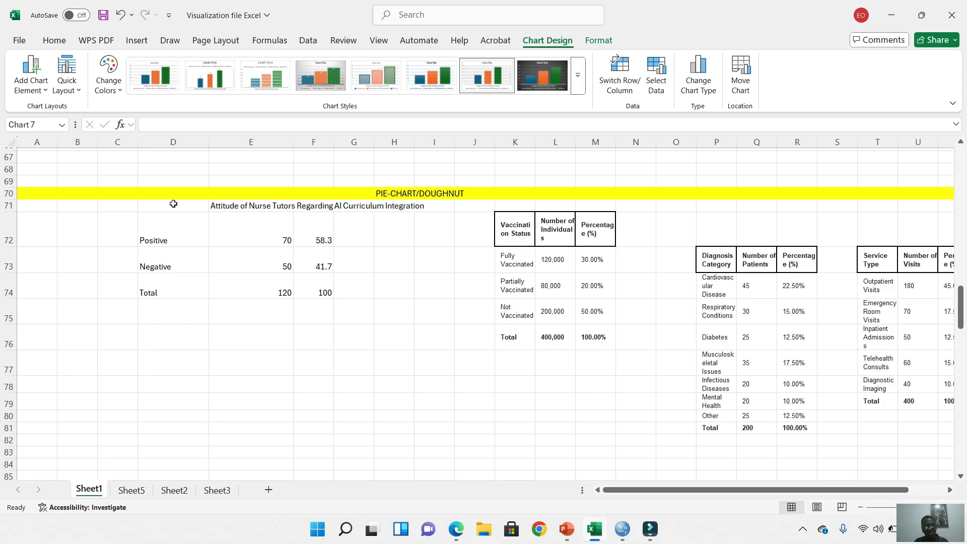
Back in Excel, examine the nurse tutors' attitude table in D71:E74, covering its heading, the Positive and Negative categories and their counts
left_click(173, 203)
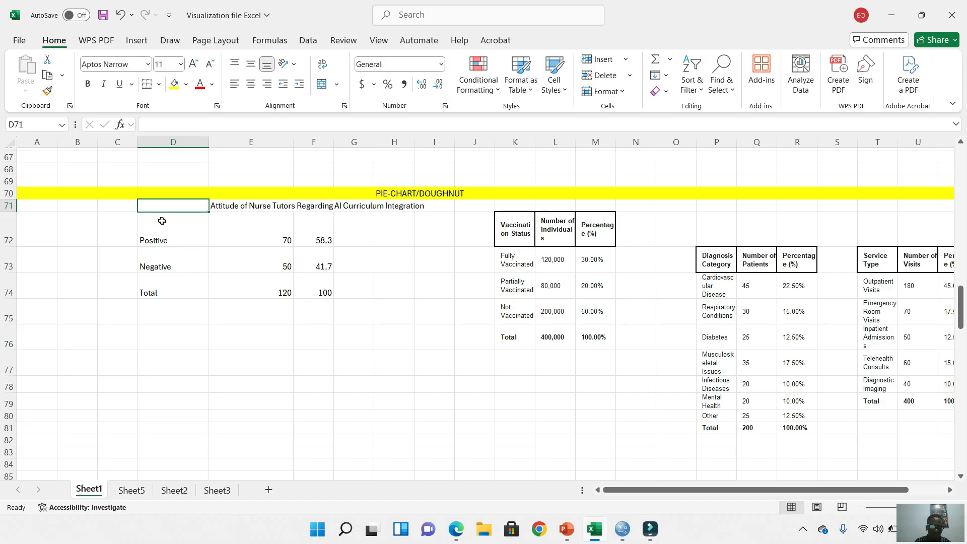
left_click(163, 218)
left_click_drag(158, 209, 267, 264)
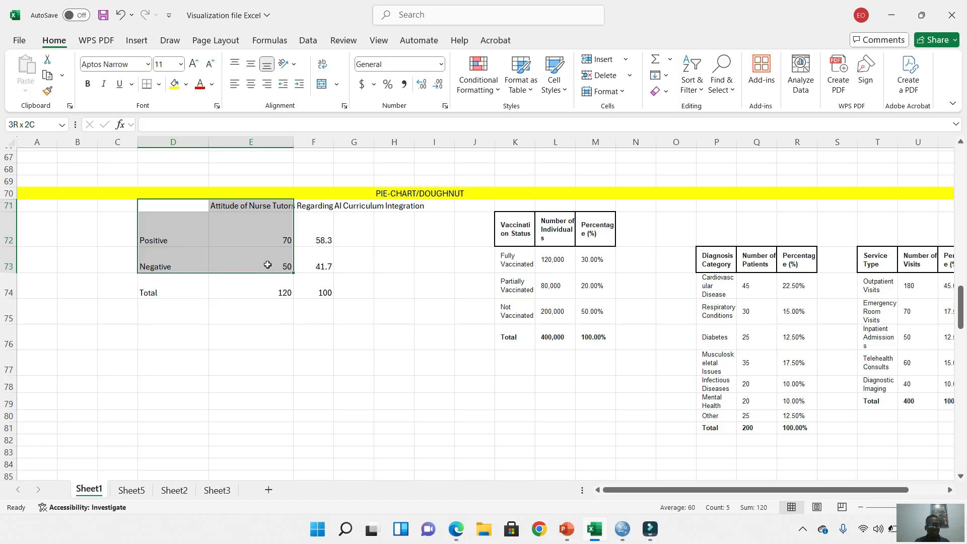
left_click(169, 205)
left_click(160, 238)
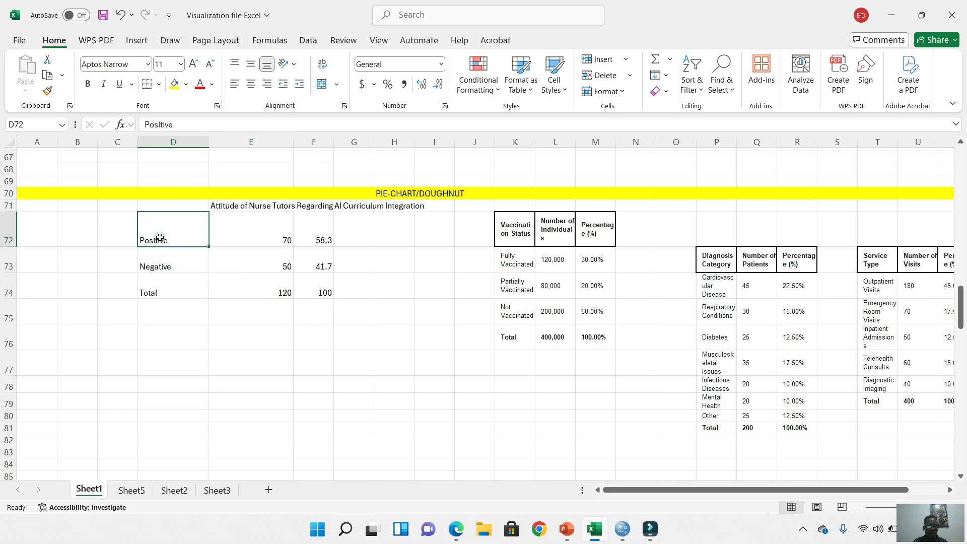
left_click(180, 264)
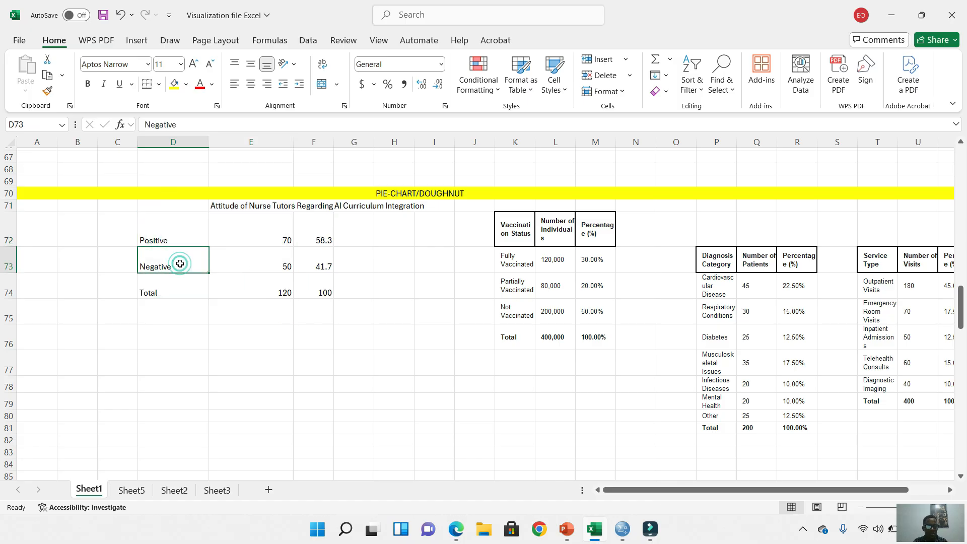
left_click(237, 209)
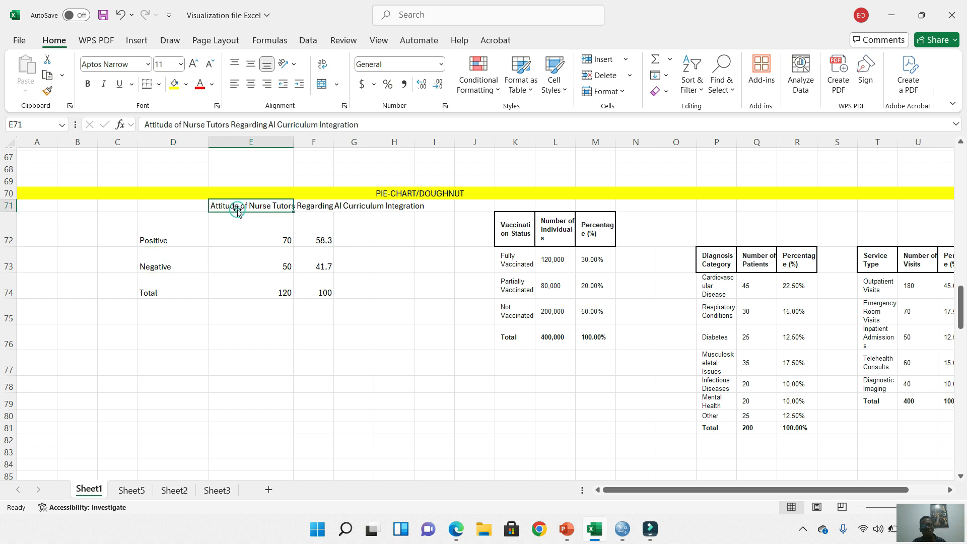
left_click(262, 230)
left_click(183, 209)
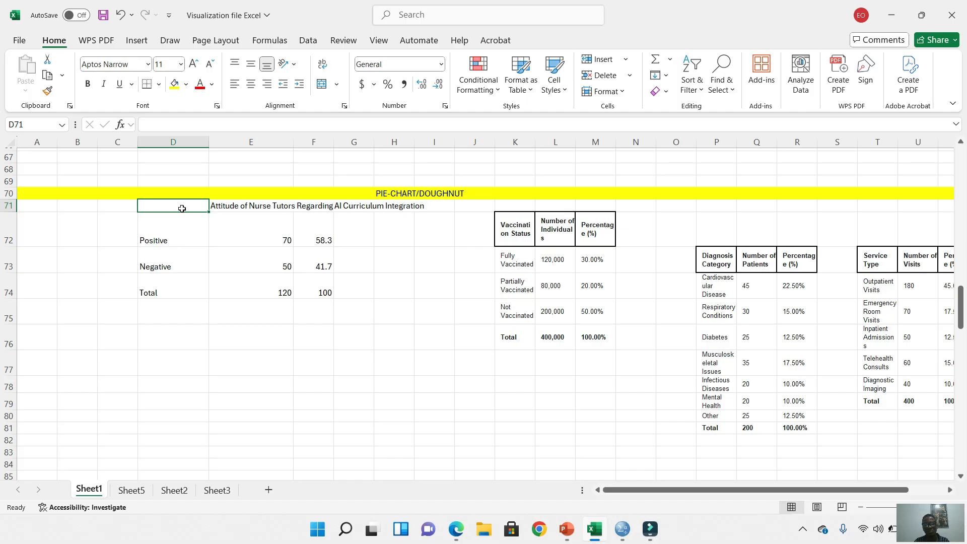
left_click(258, 207)
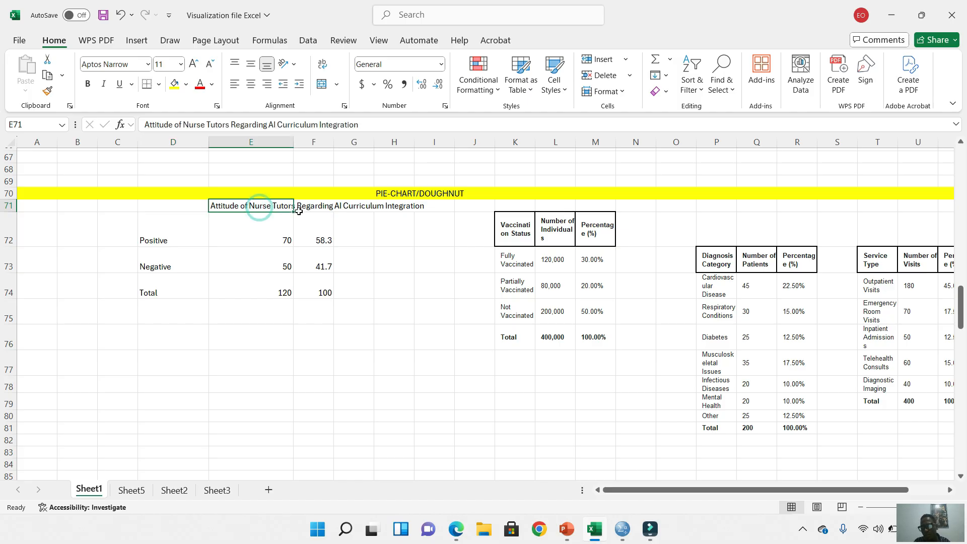
left_click(273, 238)
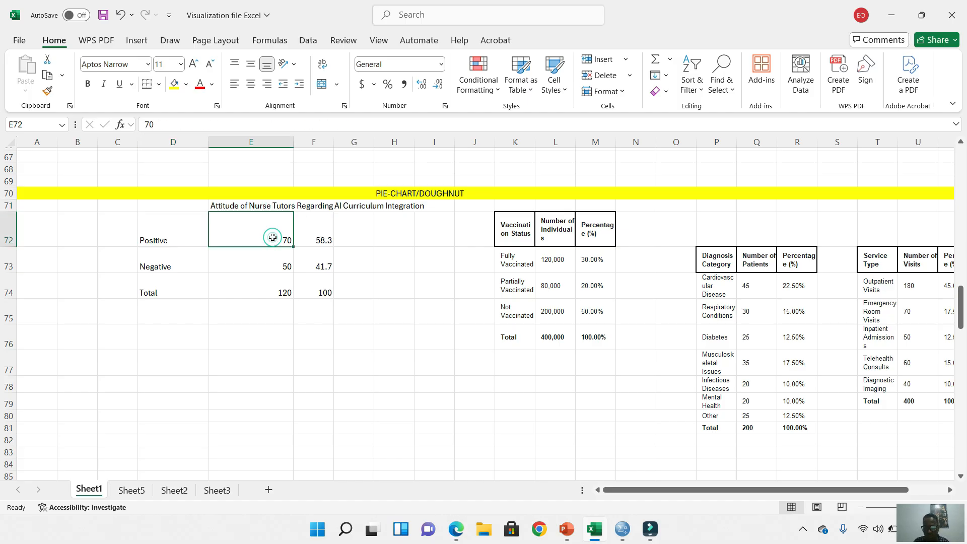
left_click(177, 210)
left_click(164, 237)
left_click(160, 263)
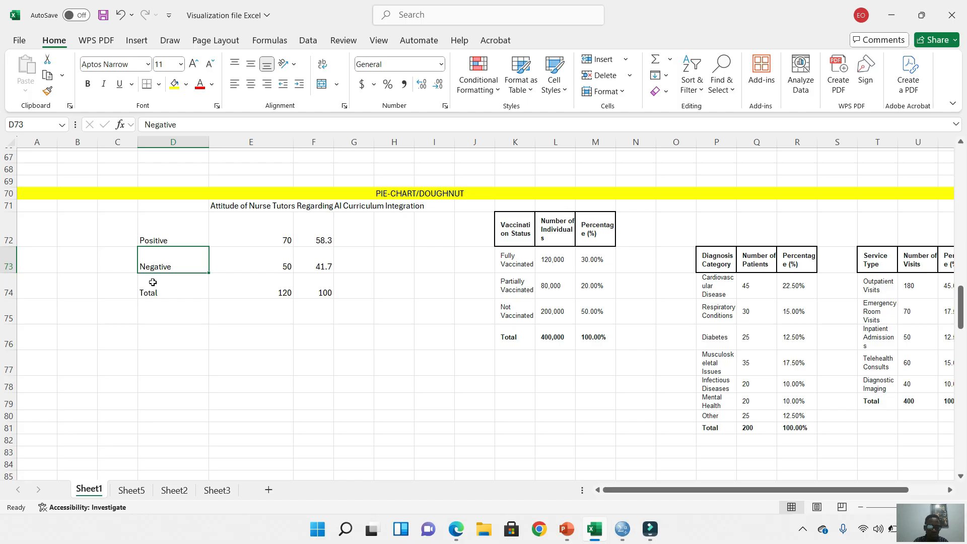
left_click(161, 241)
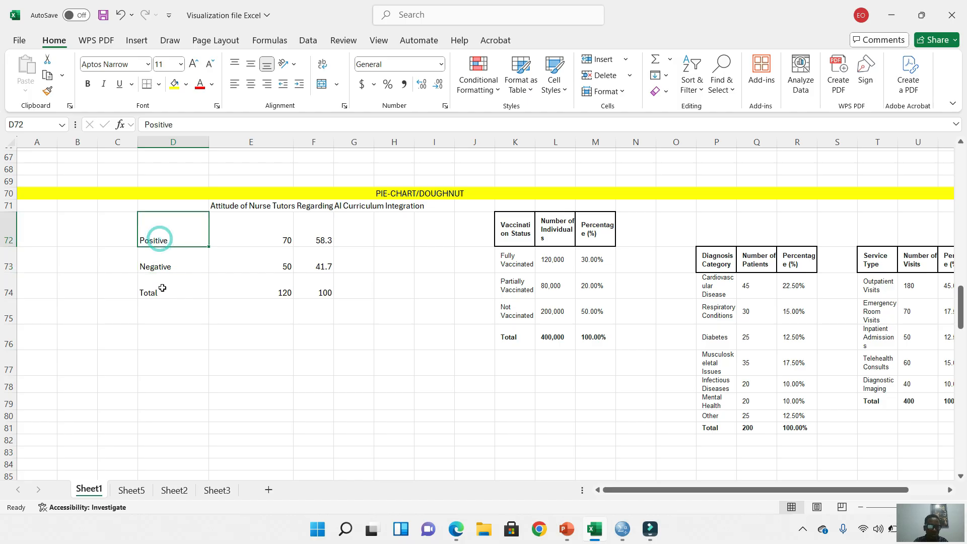
Insert a pie chart from D71:E73, covering the nurse tutors' attitude heading and the Positive and Negative rows without the total
left_click_drag(160, 208, 240, 273)
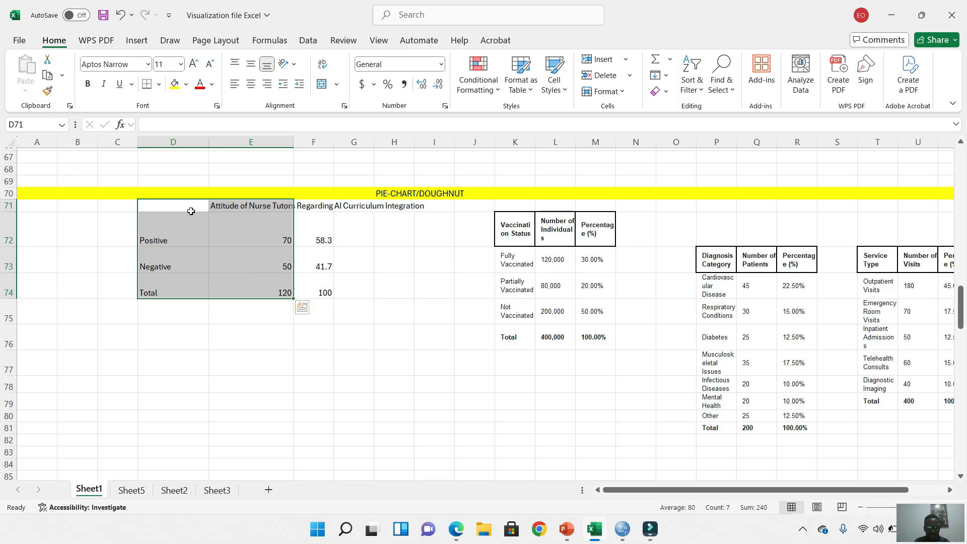
left_click_drag(162, 211, 275, 279)
left_click_drag(160, 209, 281, 266)
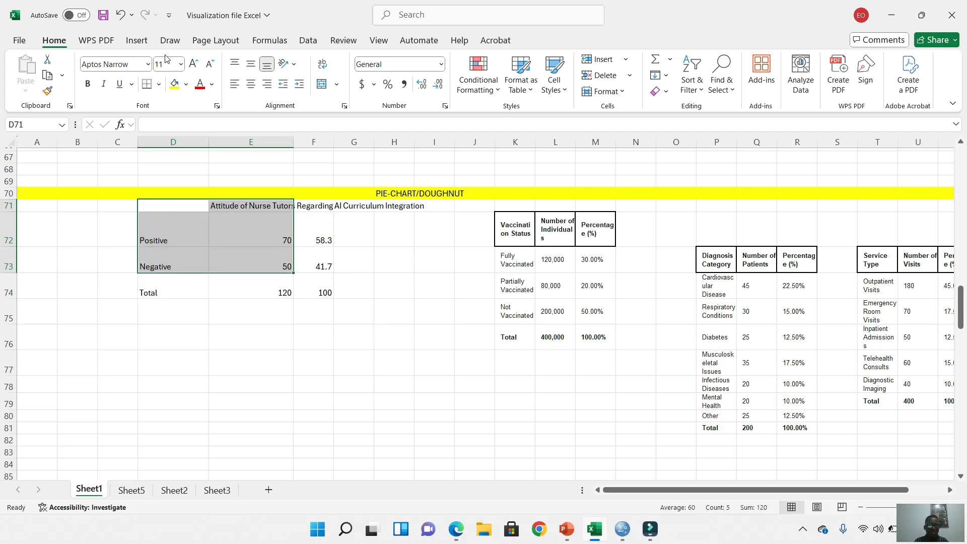
left_click(137, 42)
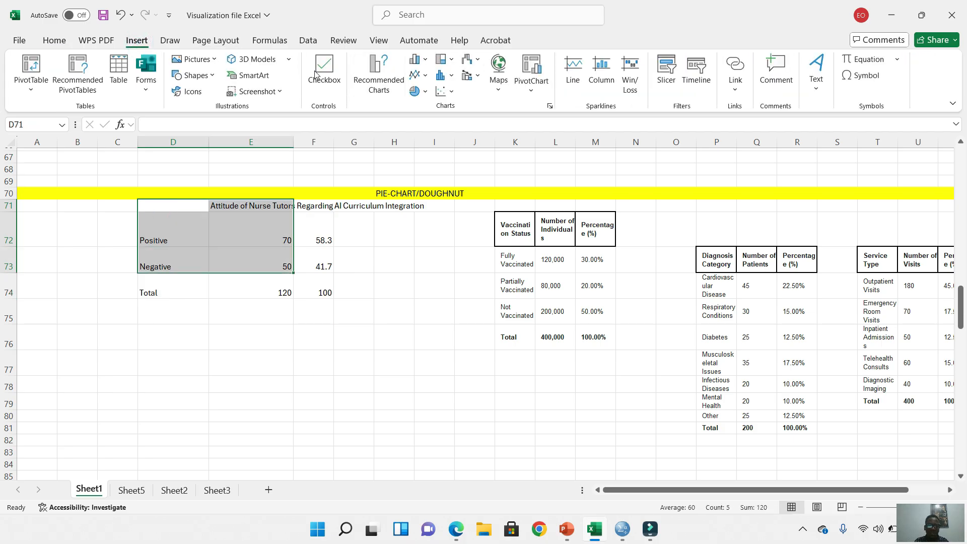
left_click(551, 107)
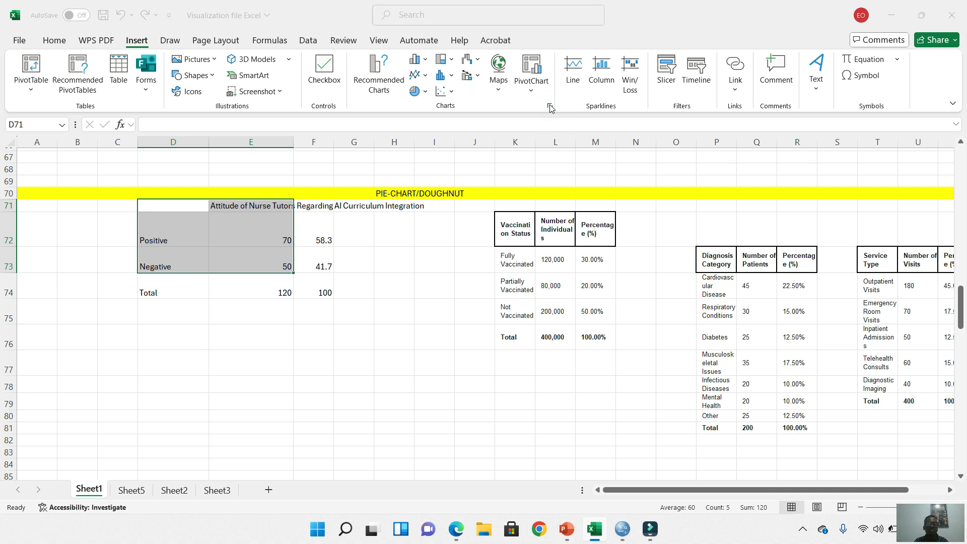
left_click(378, 99)
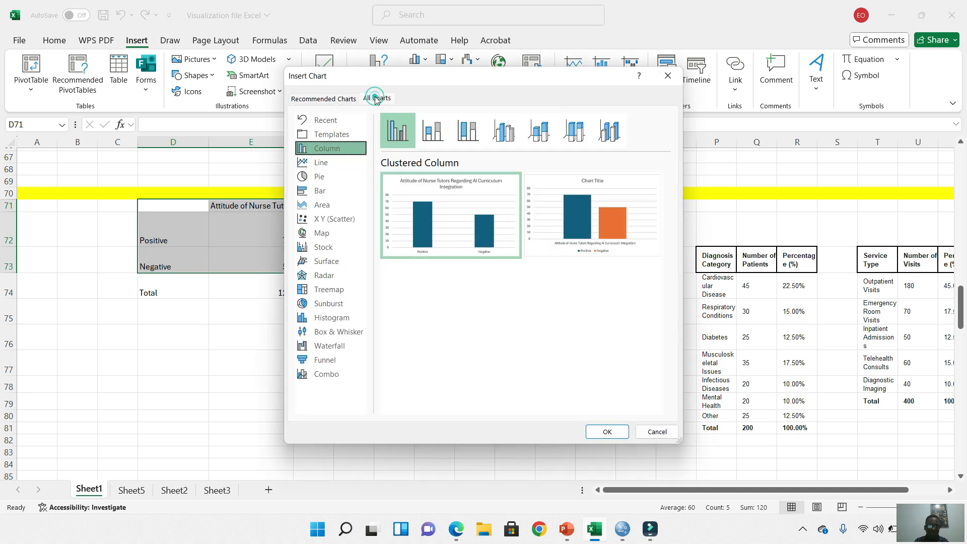
left_click(306, 177)
left_click(320, 191)
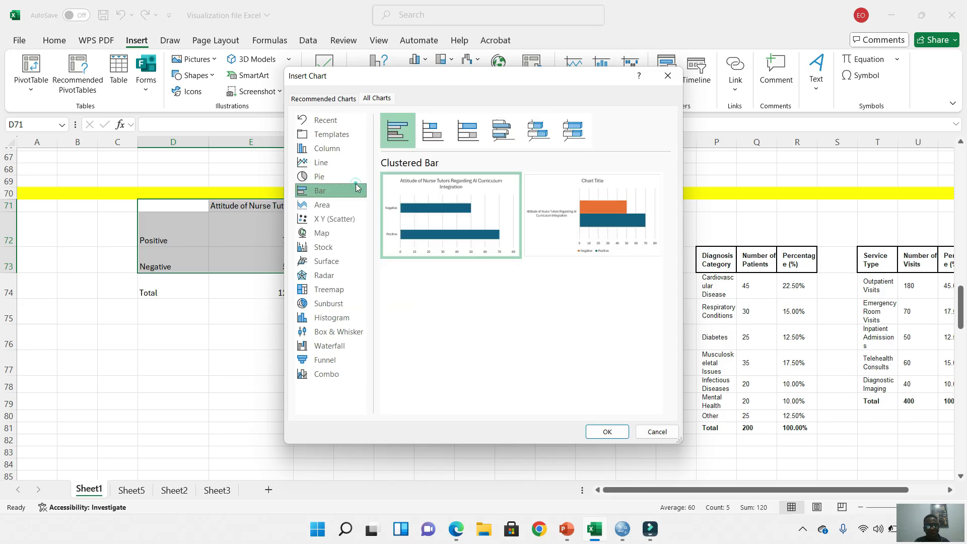
left_click(330, 176)
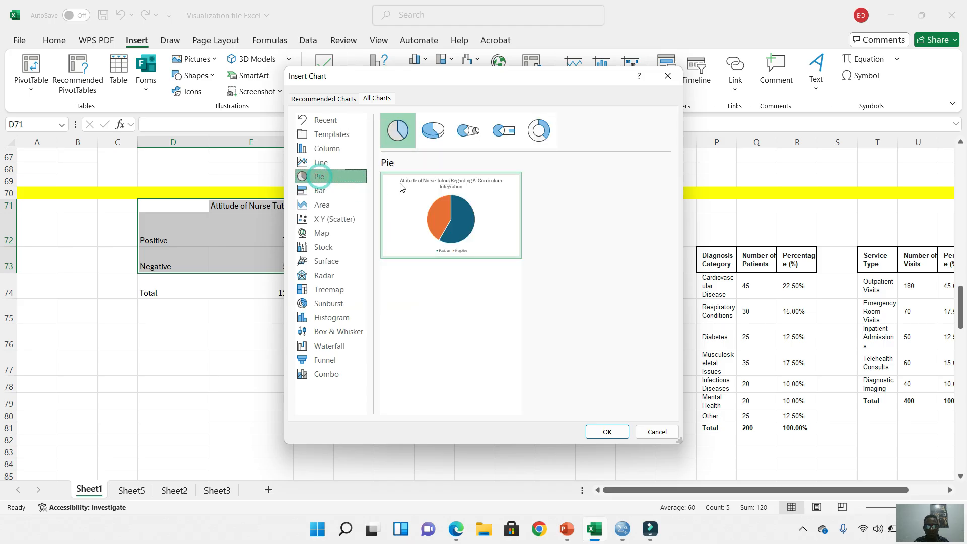
mouse_move(407, 208)
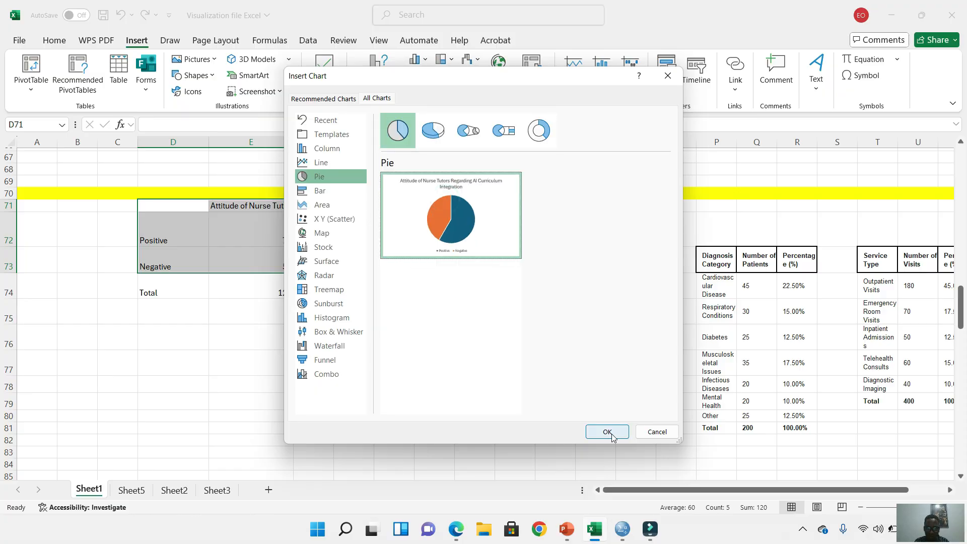
mouse_move(477, 204)
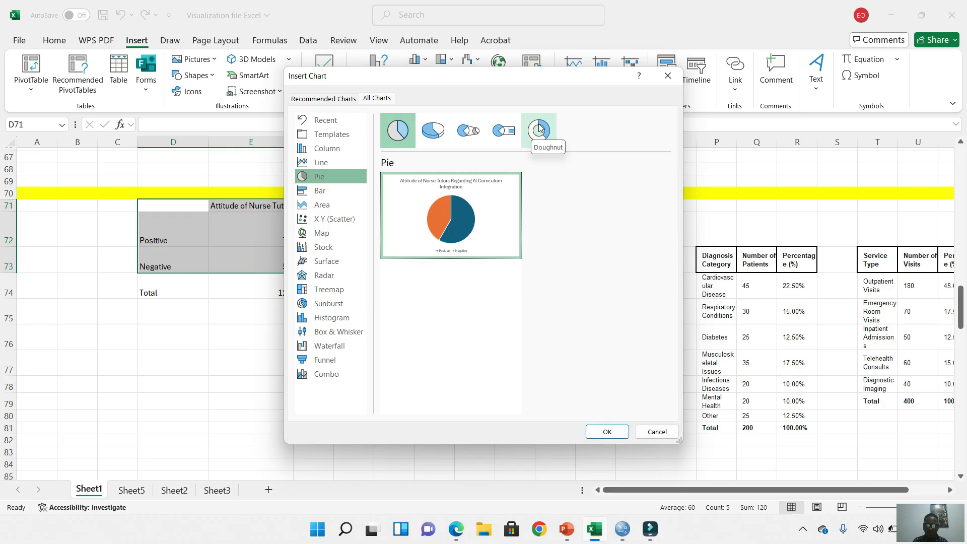
mouse_move(481, 225)
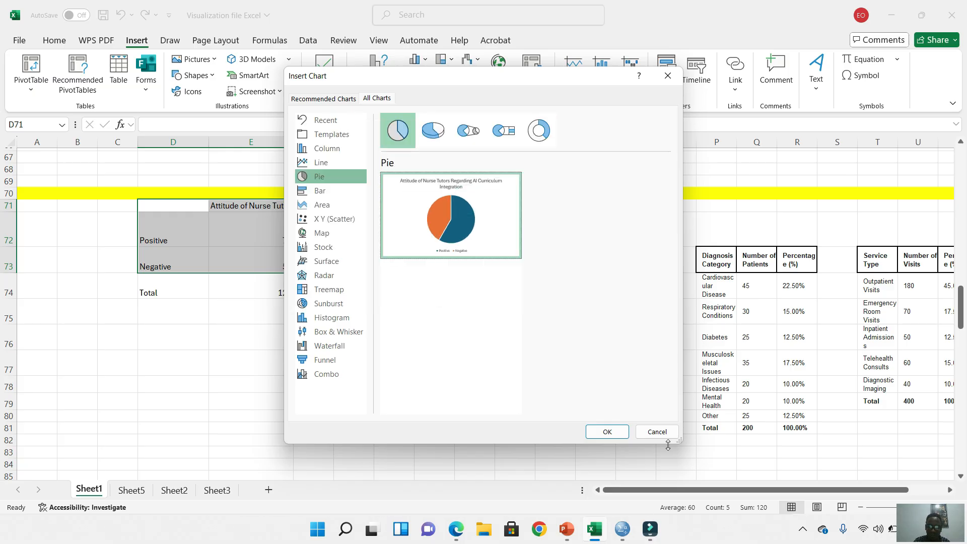
left_click(608, 432)
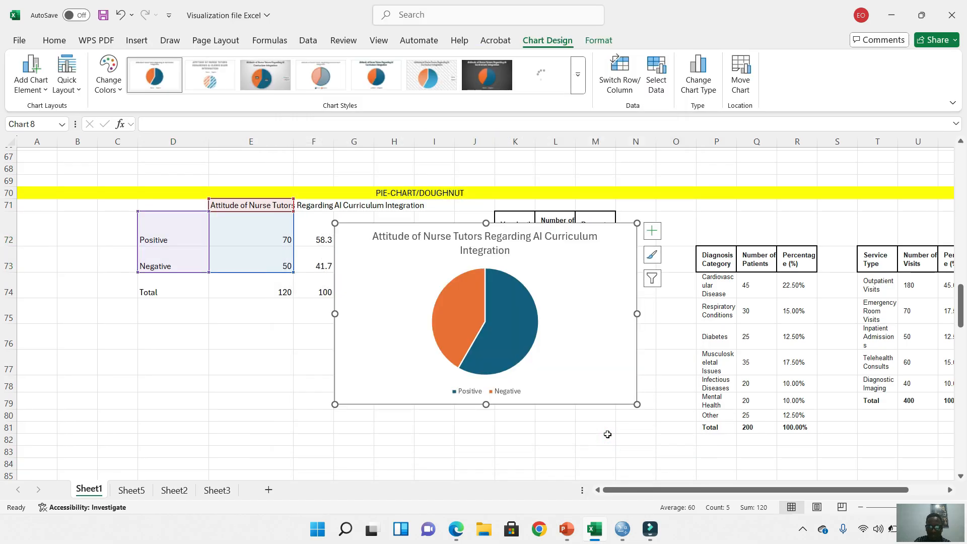
Examine the new pie chart's title and its legend of attitude categories
left_click(571, 291)
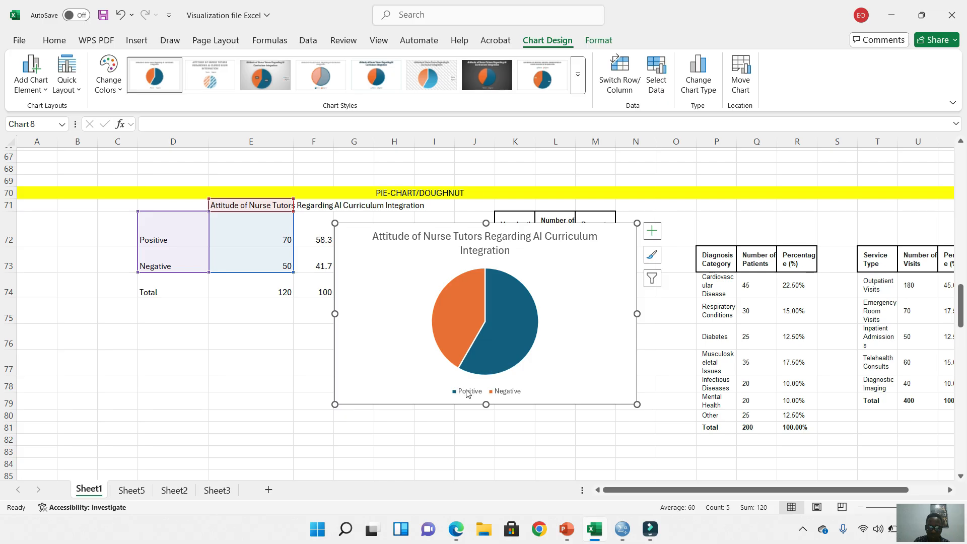
left_click(596, 278)
left_click(394, 242)
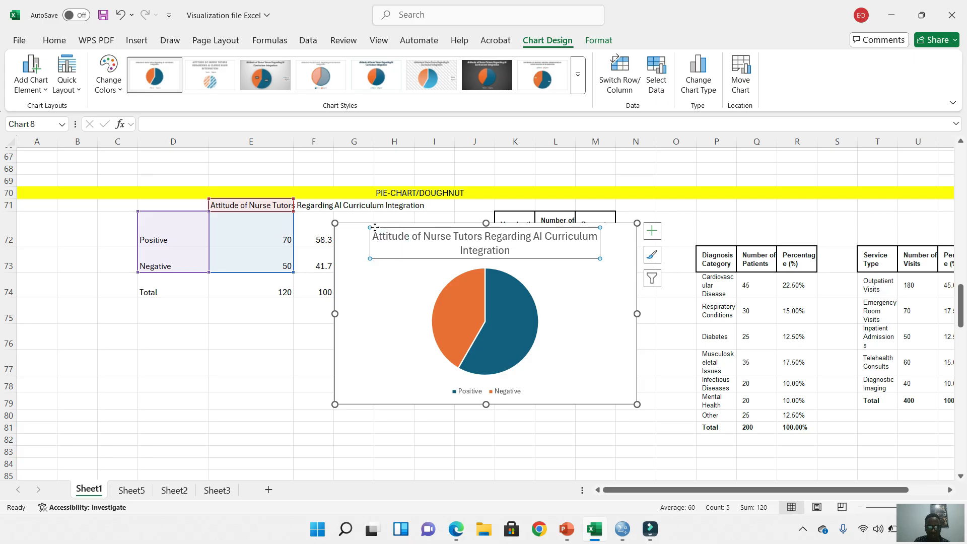
left_click(375, 227)
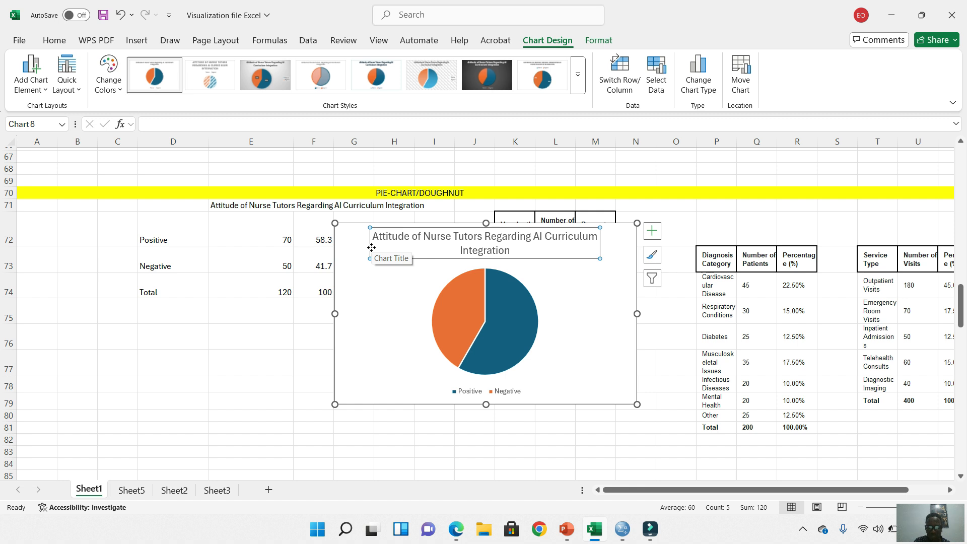
left_click(372, 247)
left_click(371, 248)
left_click(585, 296)
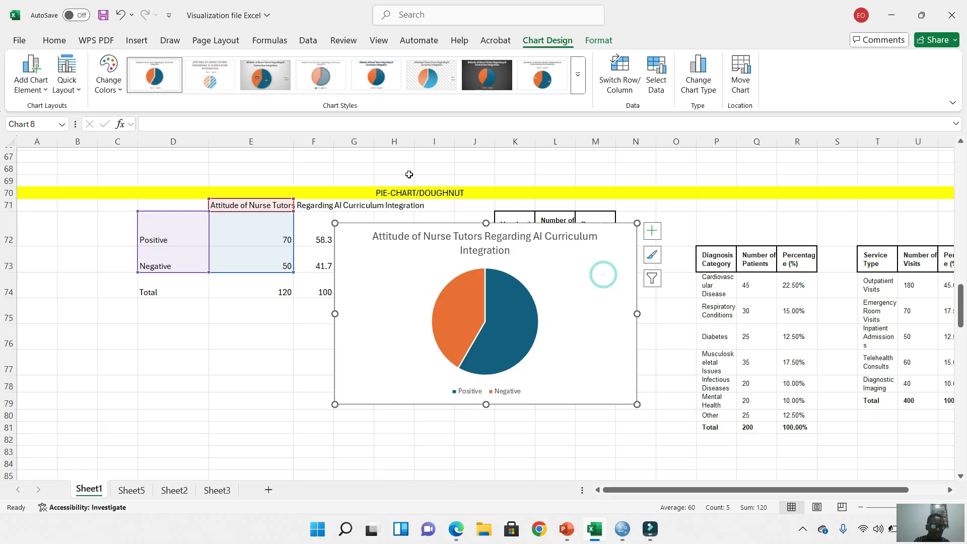
Add centered data labels to the nurse tutors' attitude pie chart
left_click(41, 92)
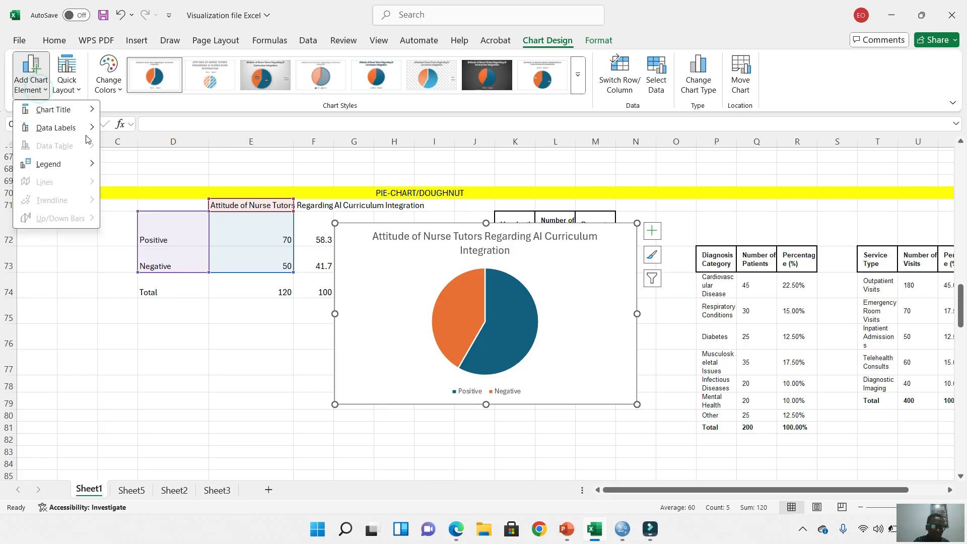
mouse_move(85, 129)
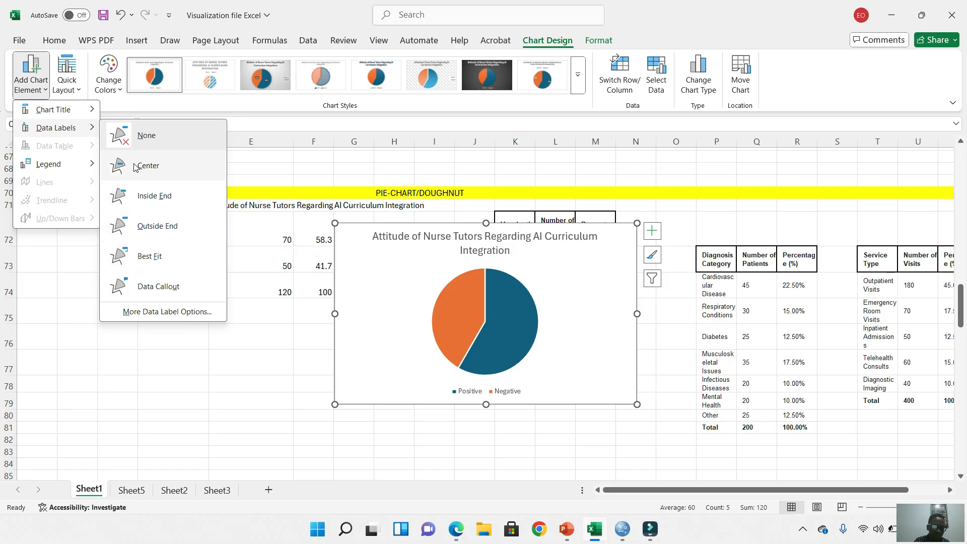
left_click(126, 164)
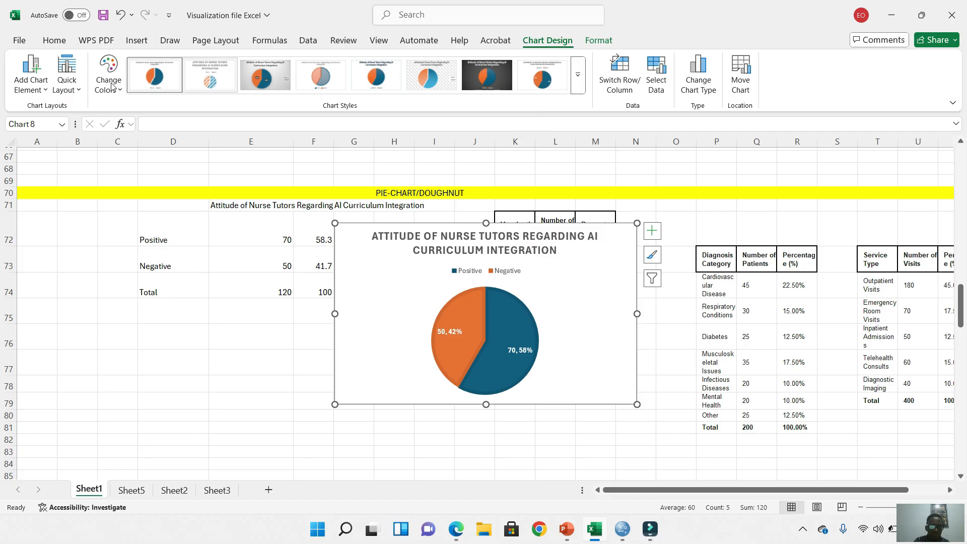
Check the data label on the Negative slice and the pie series it belongs to
left_click(46, 91)
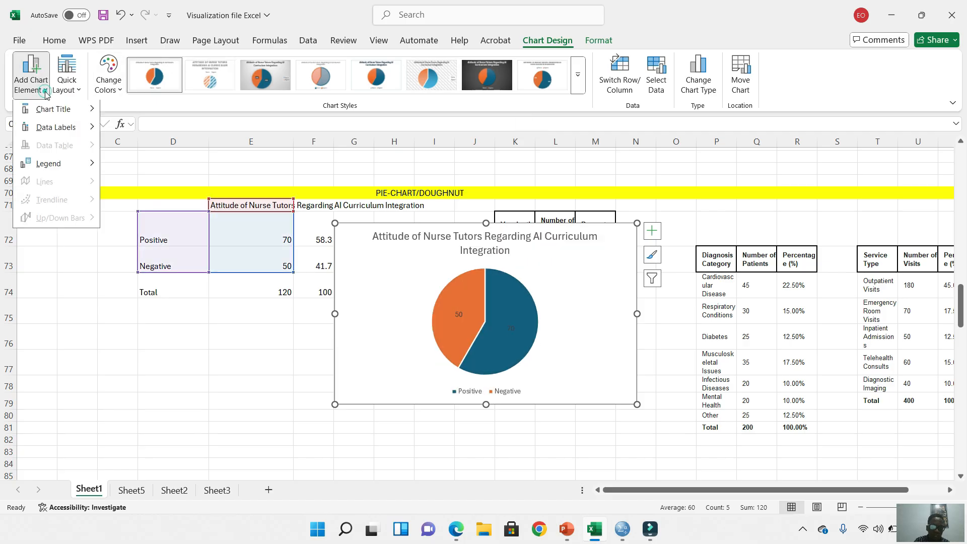
left_click(457, 316)
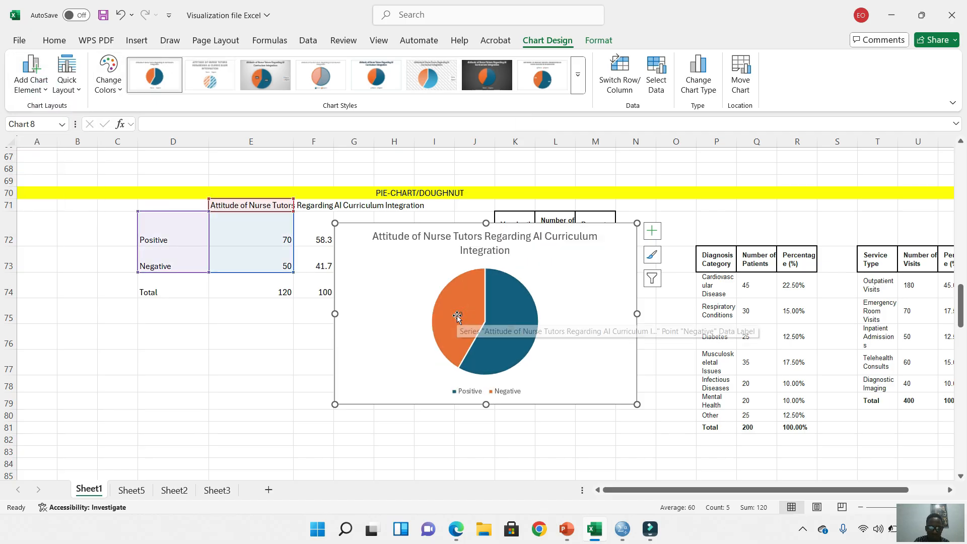
left_click(462, 315)
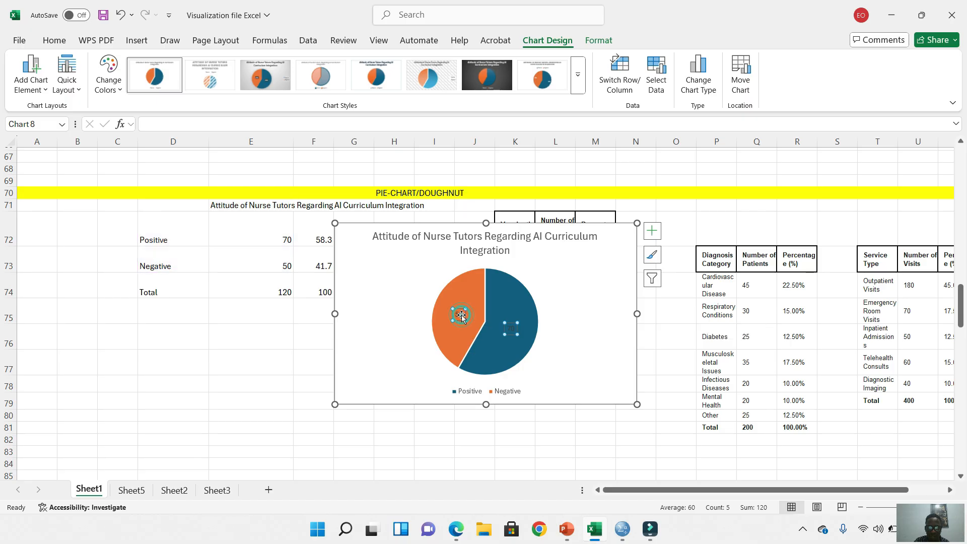
left_click(461, 316)
left_click(461, 315)
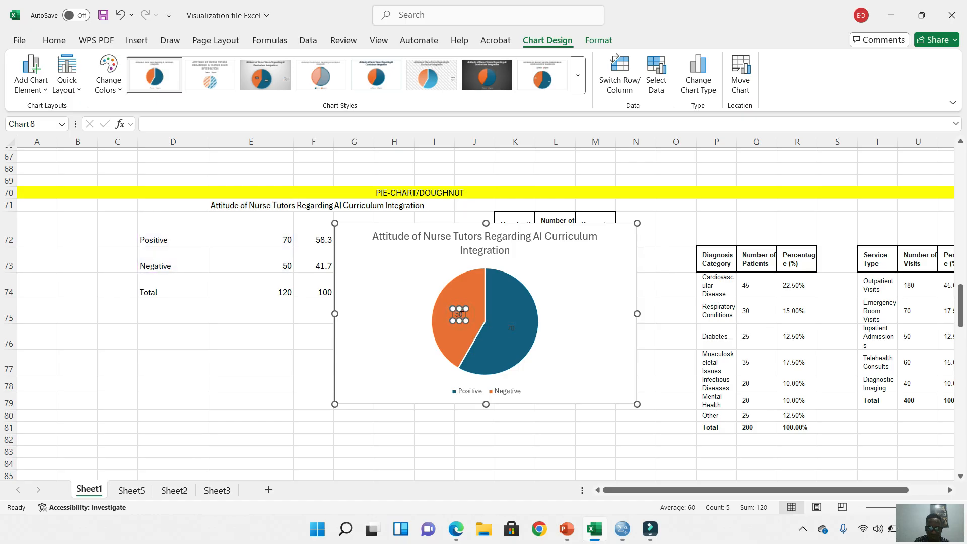
left_click(456, 313)
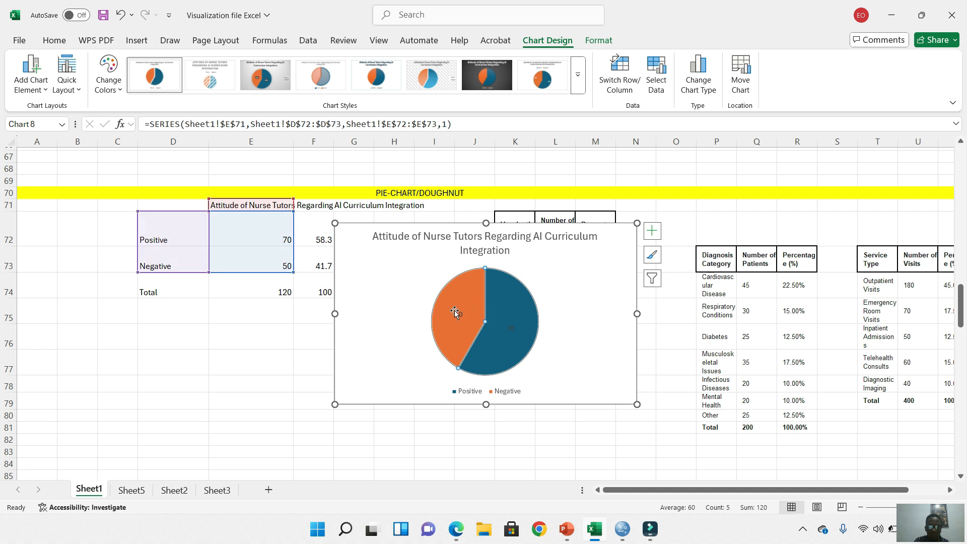
Place the pie chart's legend to the right of the pie
left_click(33, 83)
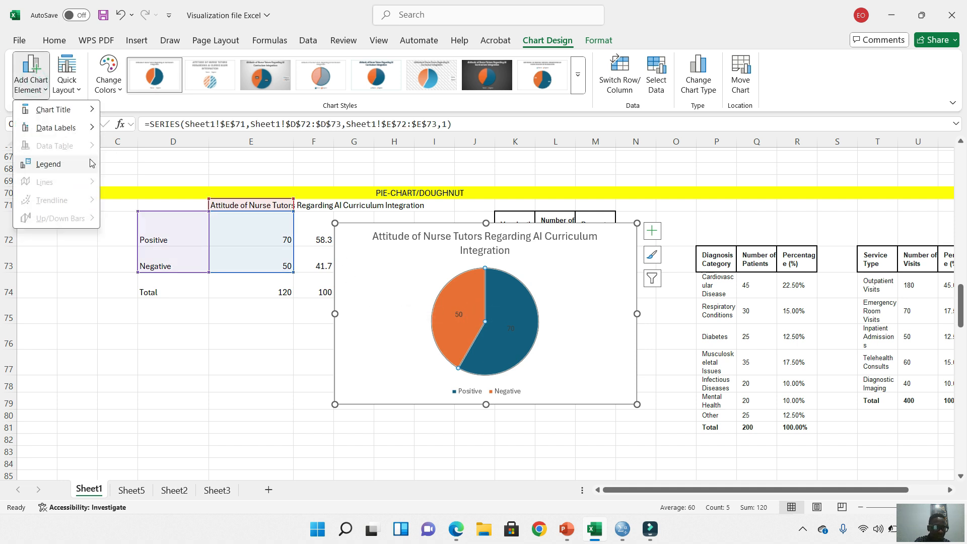
mouse_move(66, 166)
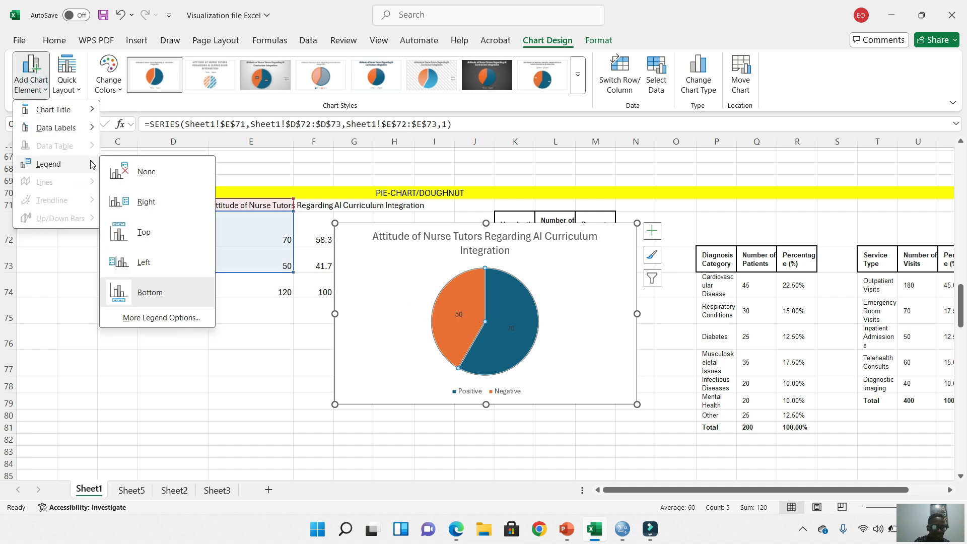
left_click(146, 206)
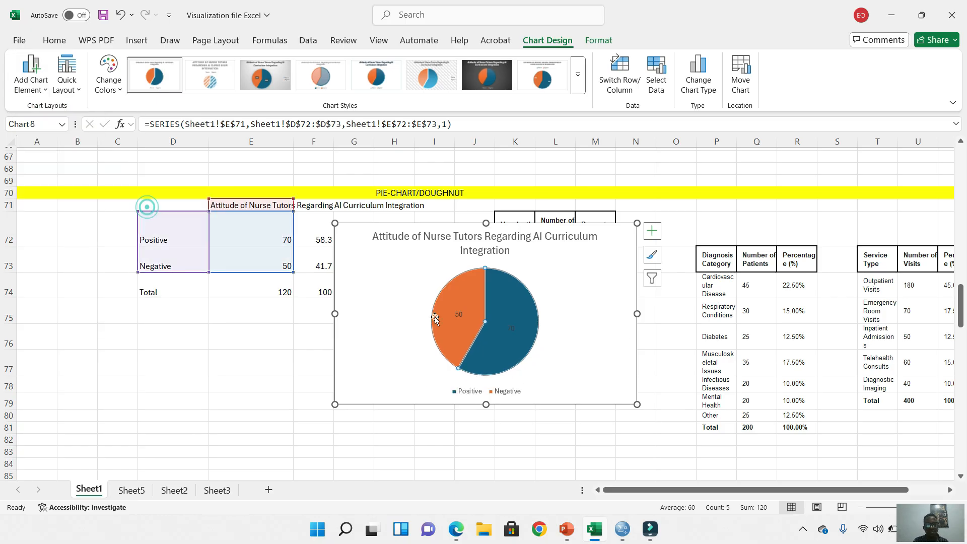
Move the nurse tutors' attitude pie chart away from the Vaccination Status table so that table is uncovered
left_click(572, 388)
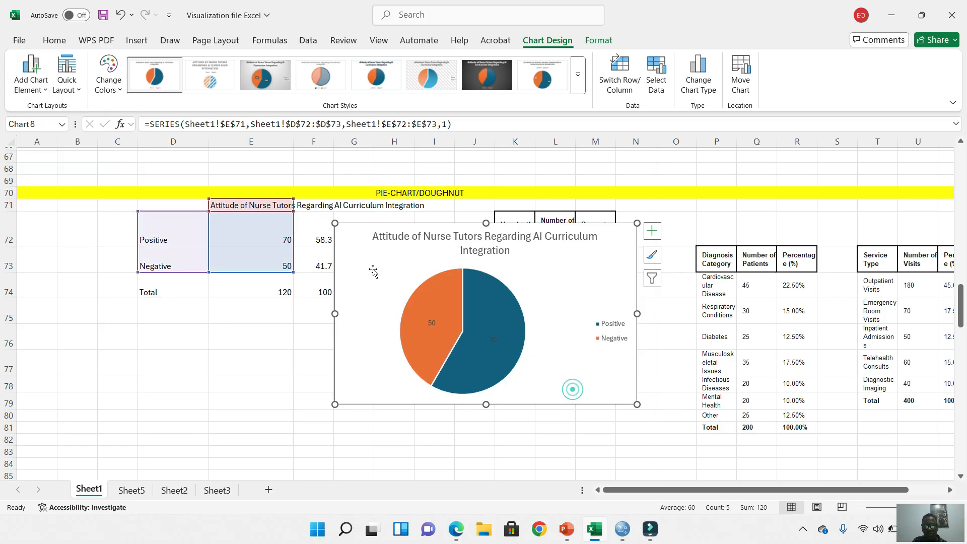
left_click_drag(352, 234, 70, 265)
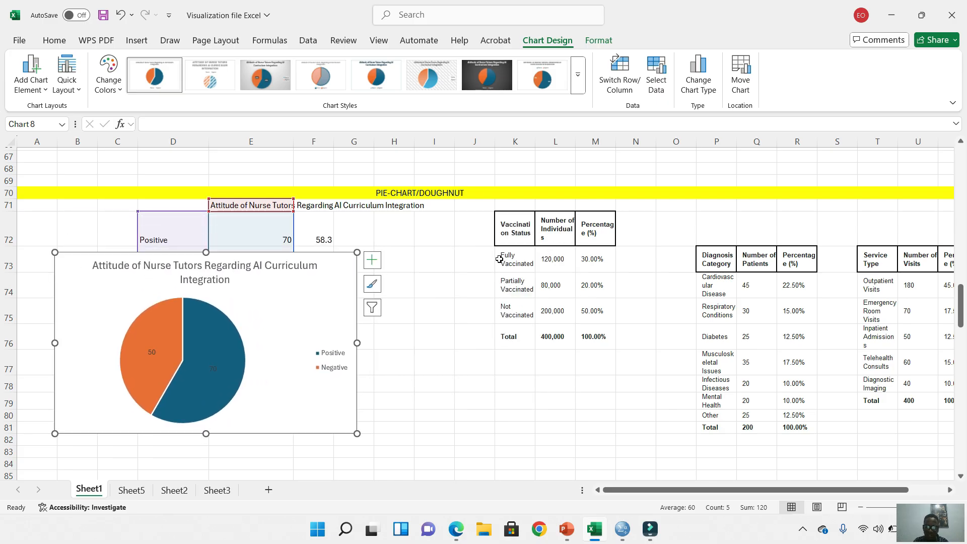
Insert a doughnut chart from the Vaccination Status and Number of Individuals data in K72:L75, excluding the Total row
left_click_drag(510, 236, 558, 313)
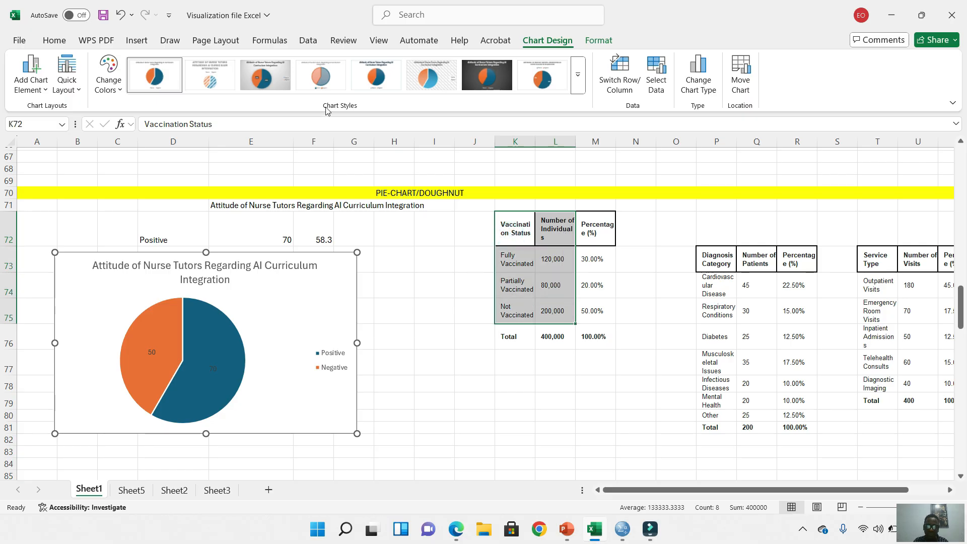
left_click(135, 42)
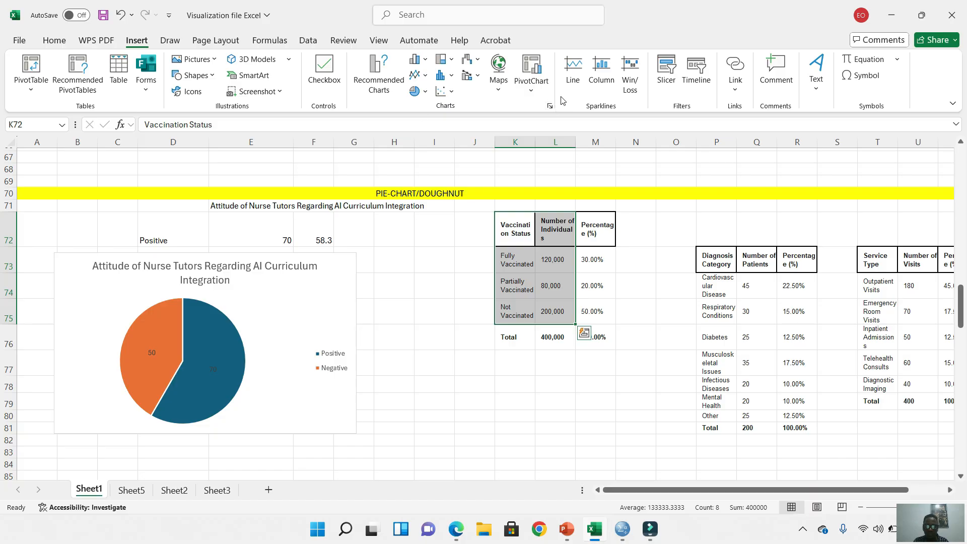
left_click(550, 106)
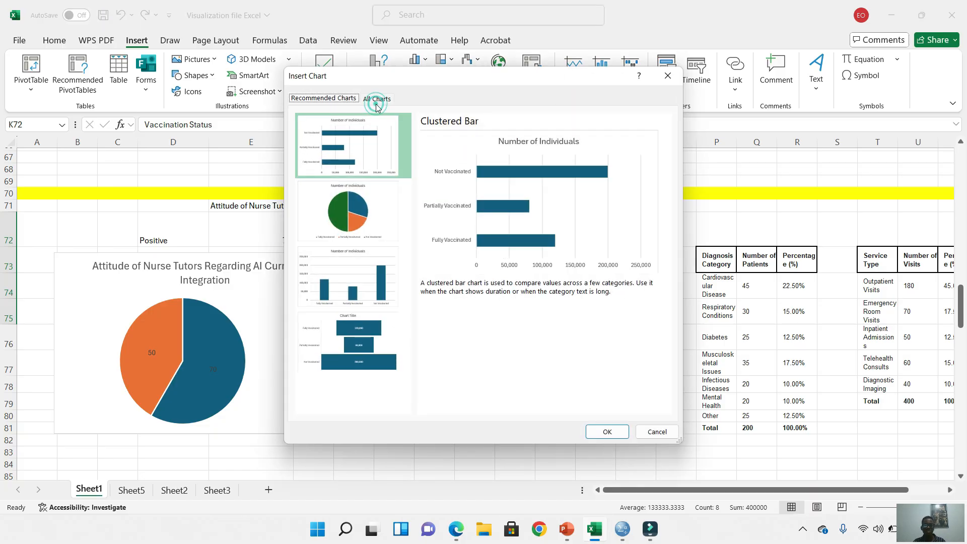
left_click(367, 92)
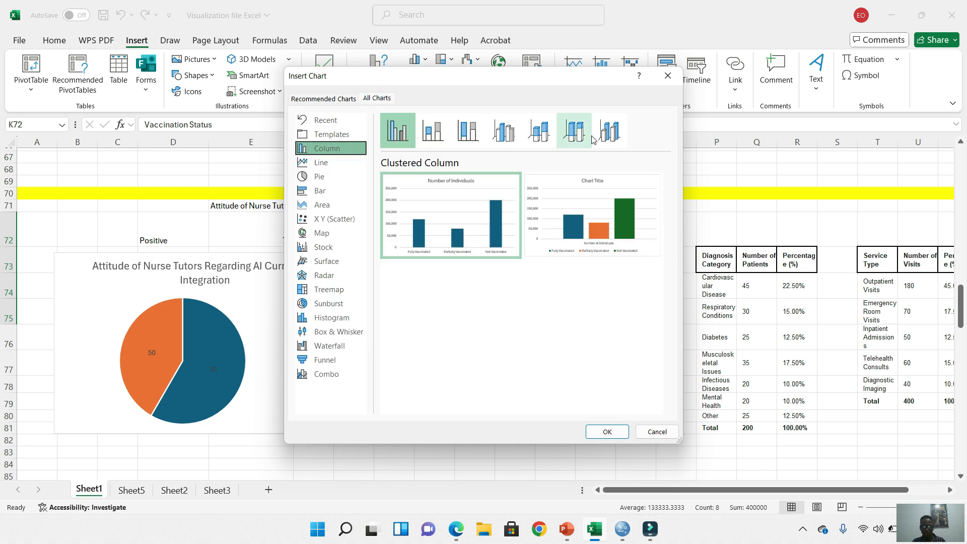
left_click(320, 182)
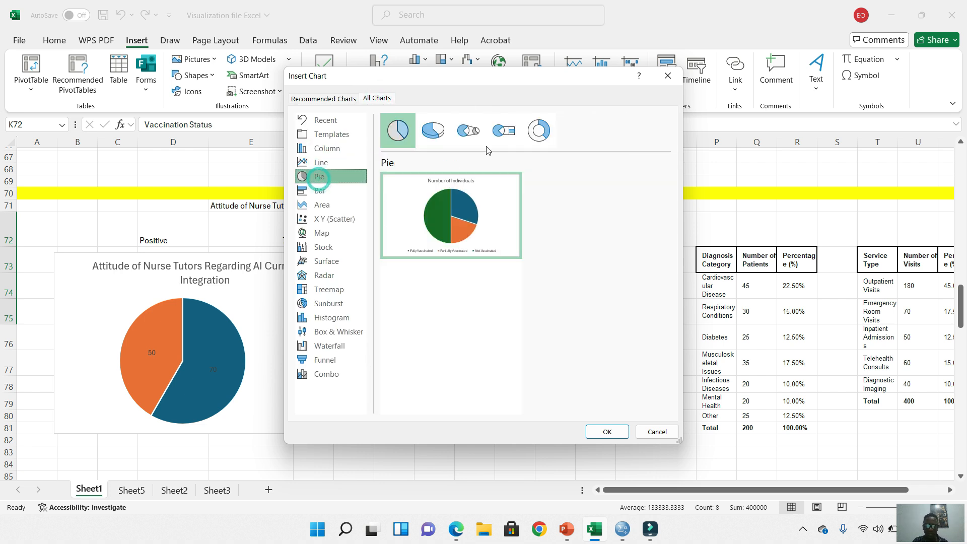
left_click(539, 140)
left_click(609, 431)
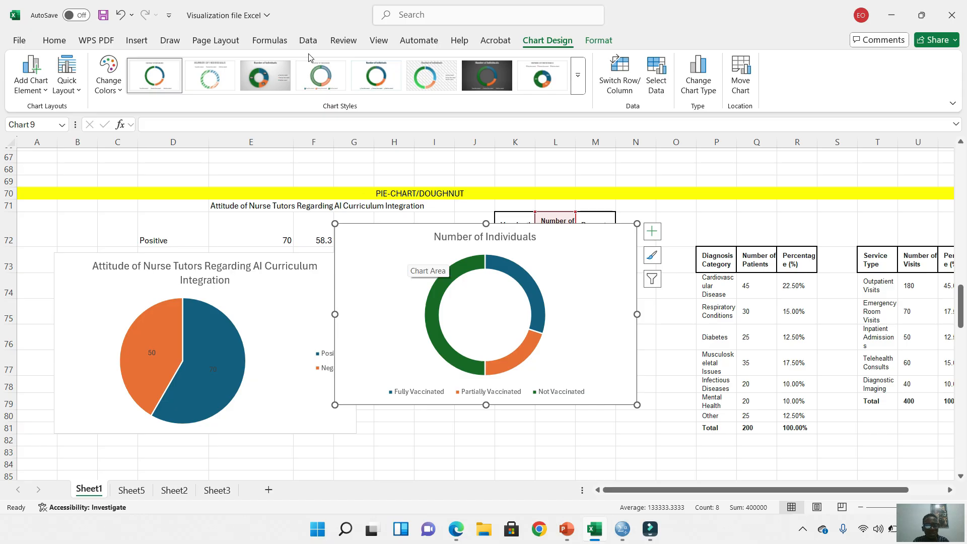
Try out several preset chart styles on the Number of Individuals doughnut chart, including Style 8 and the solid blue background style
left_click(259, 80)
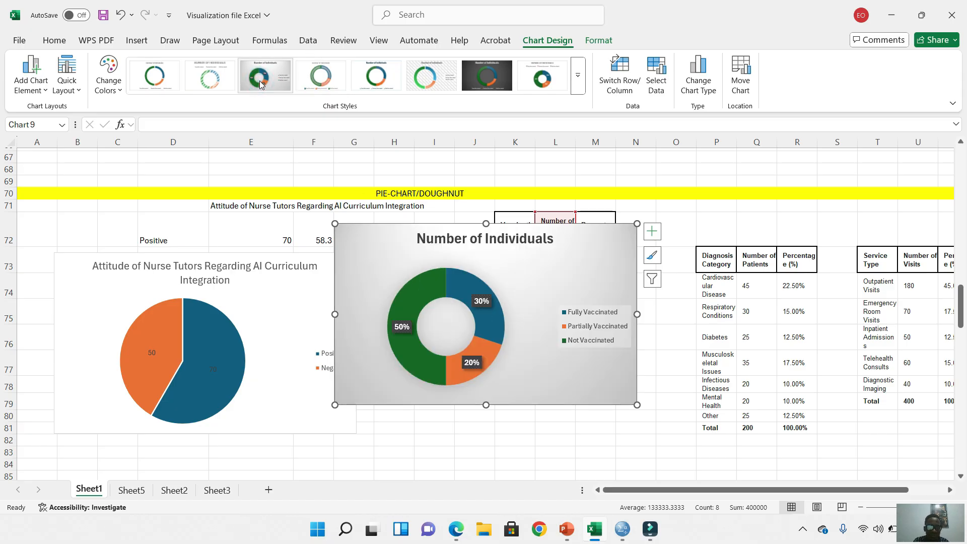
left_click(440, 85)
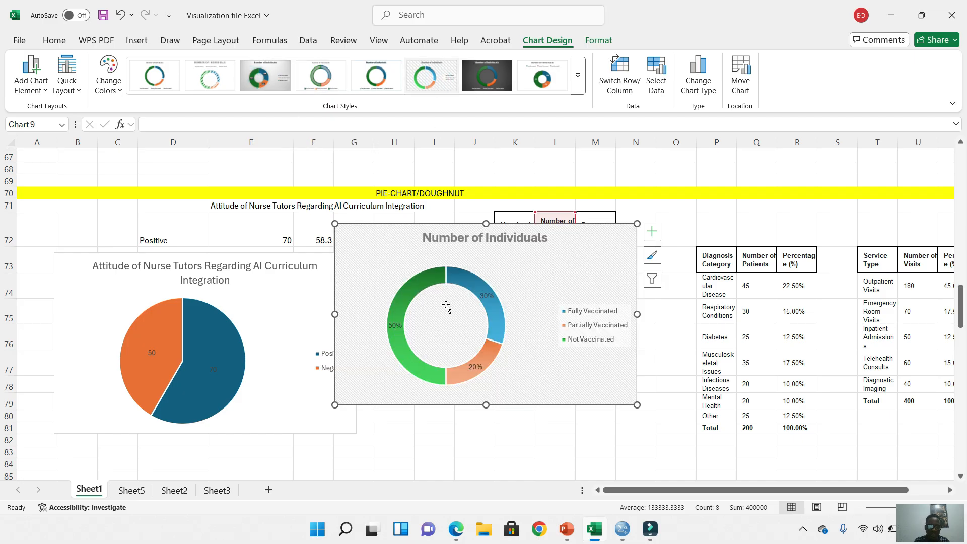
left_click(251, 75)
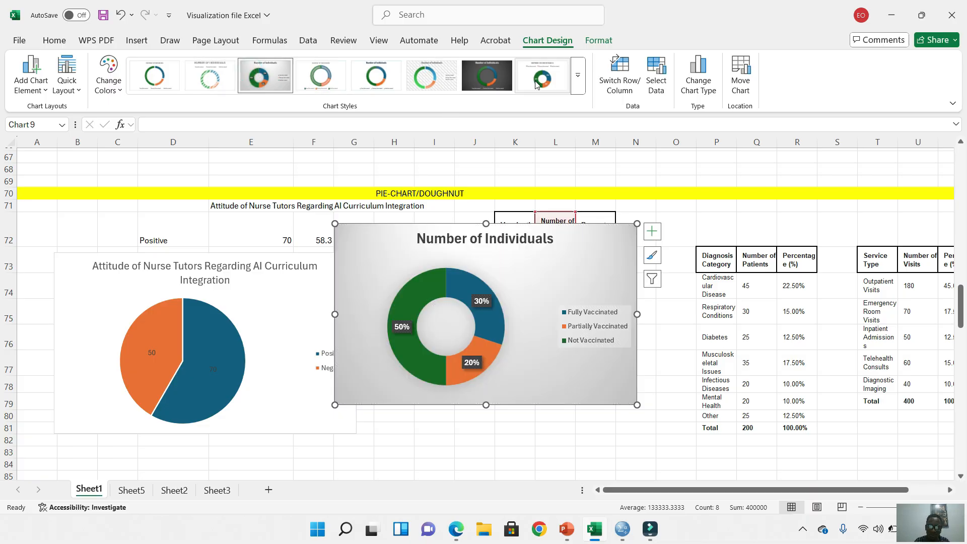
left_click(538, 81)
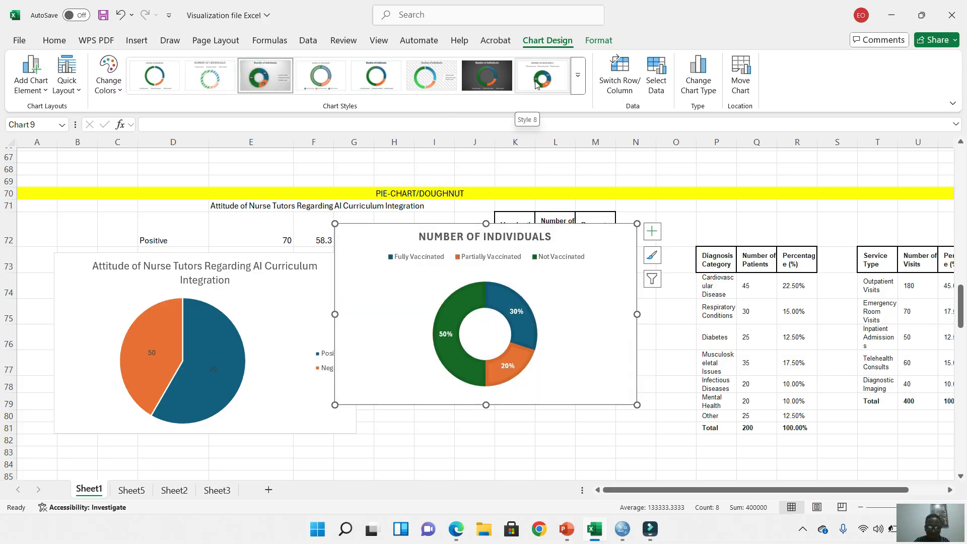
left_click(431, 81)
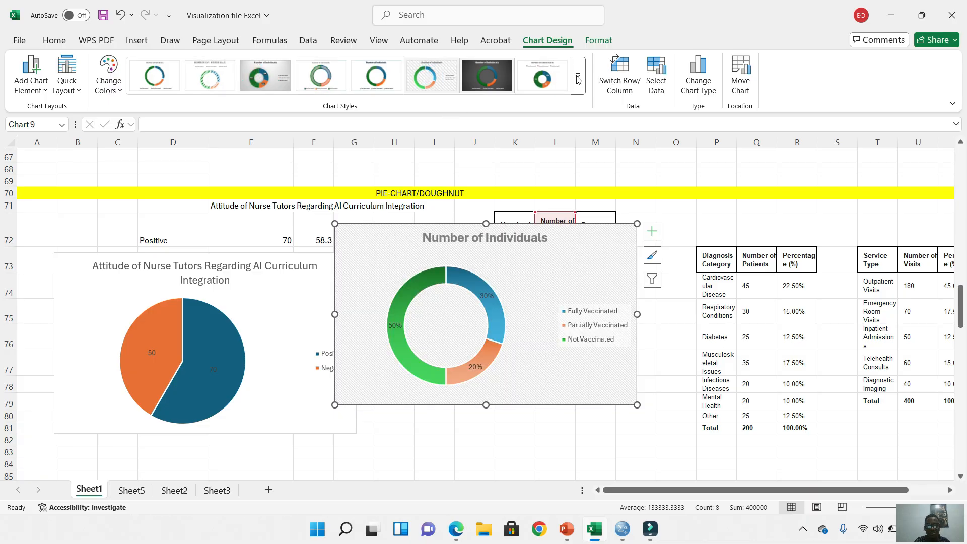
left_click(547, 80)
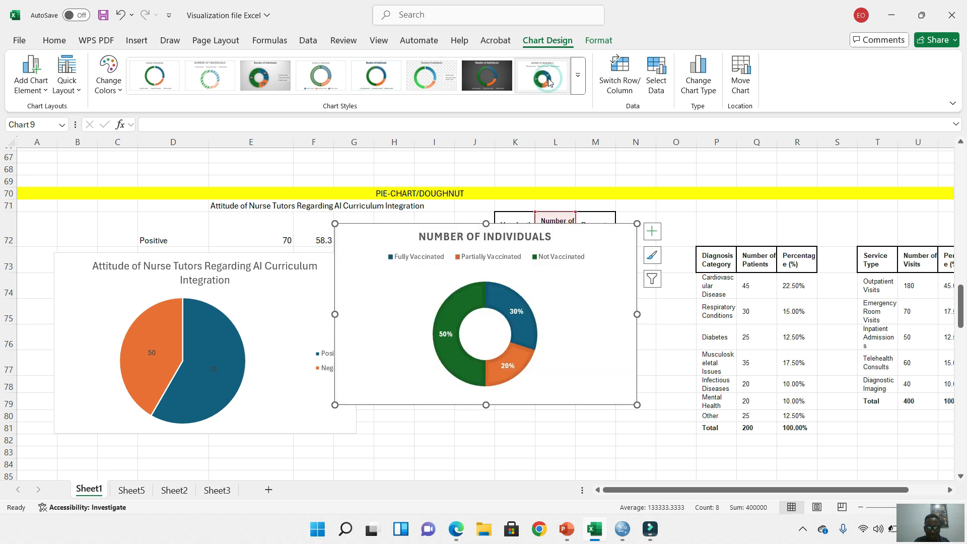
left_click(323, 80)
left_click(577, 75)
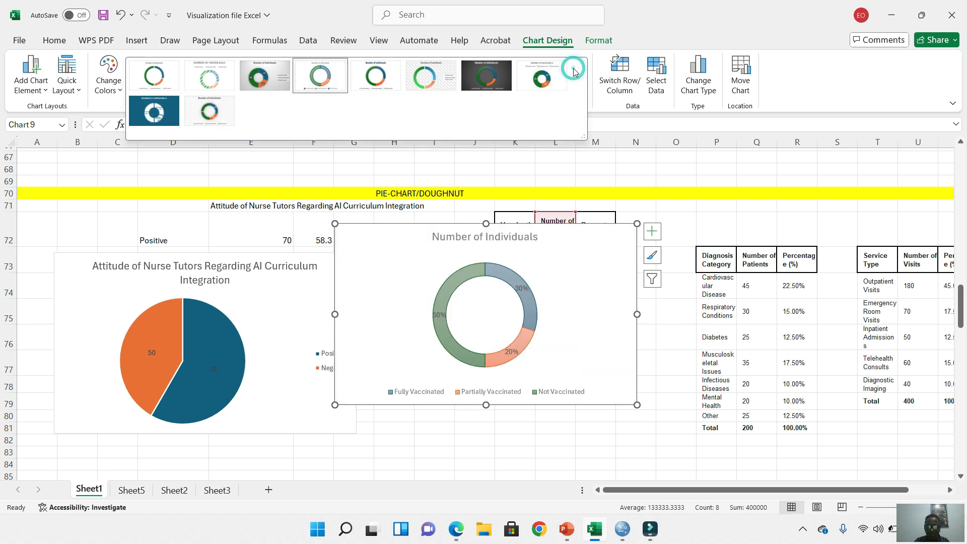
left_click(156, 107)
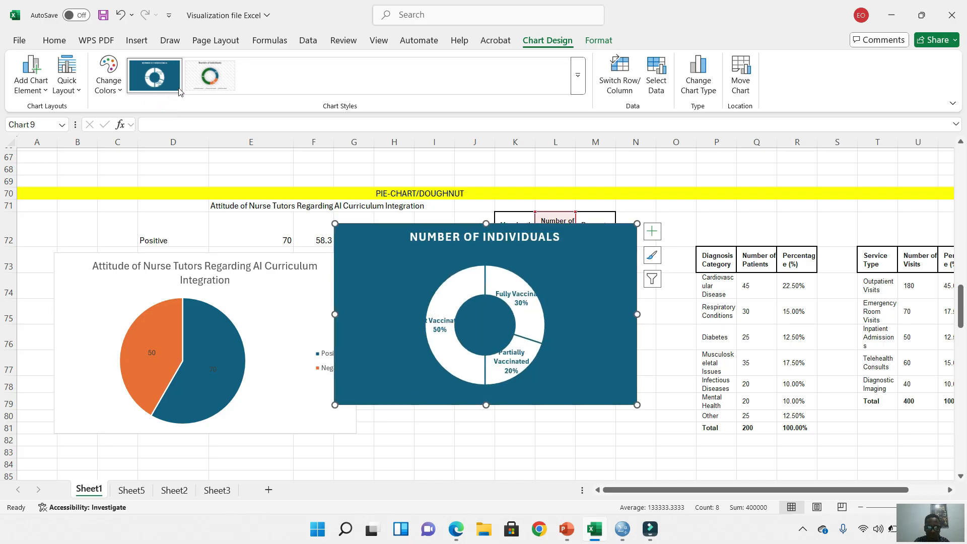
left_click(218, 90)
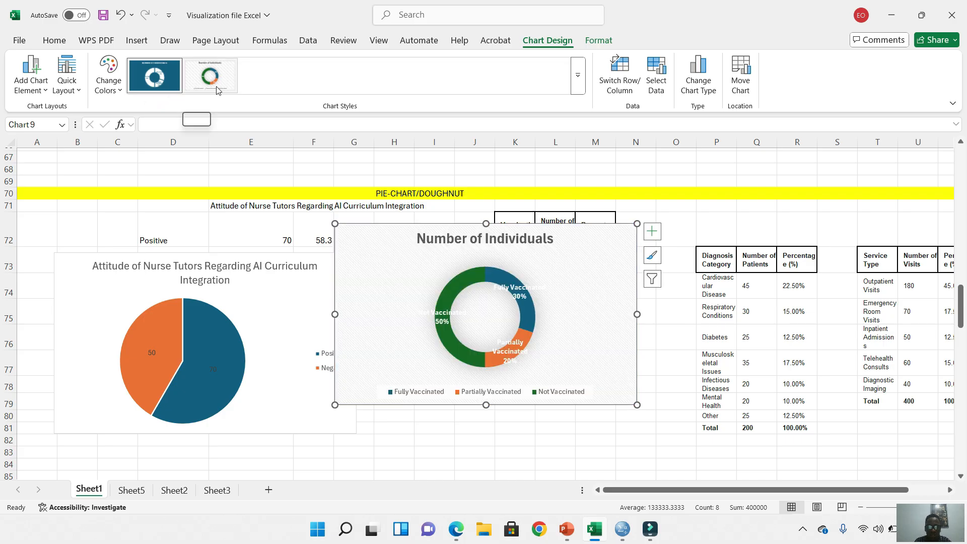
left_click(146, 82)
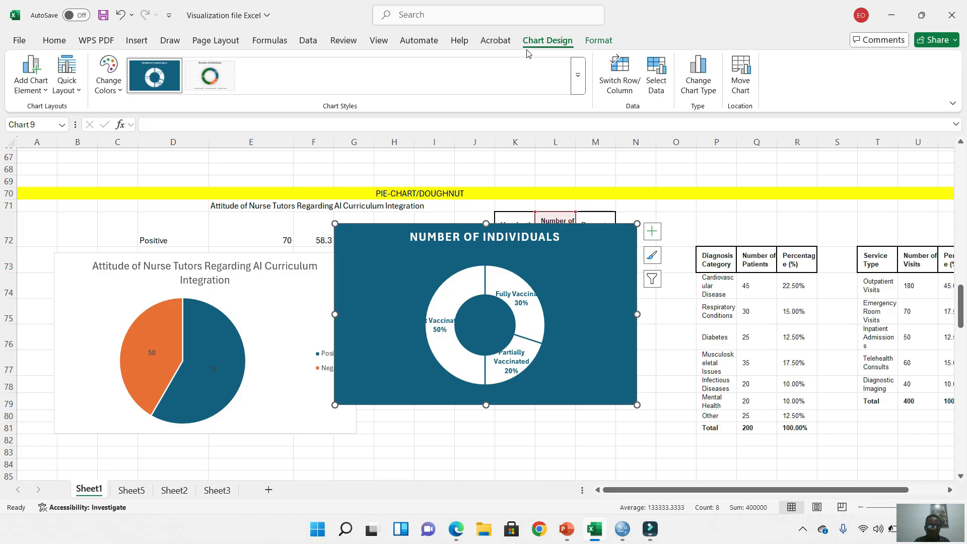
Apply the hatched-ring chart style with category and percentage labels to the Number of Individuals doughnut and shift the chart slightly away from the pie chart
left_click(578, 83)
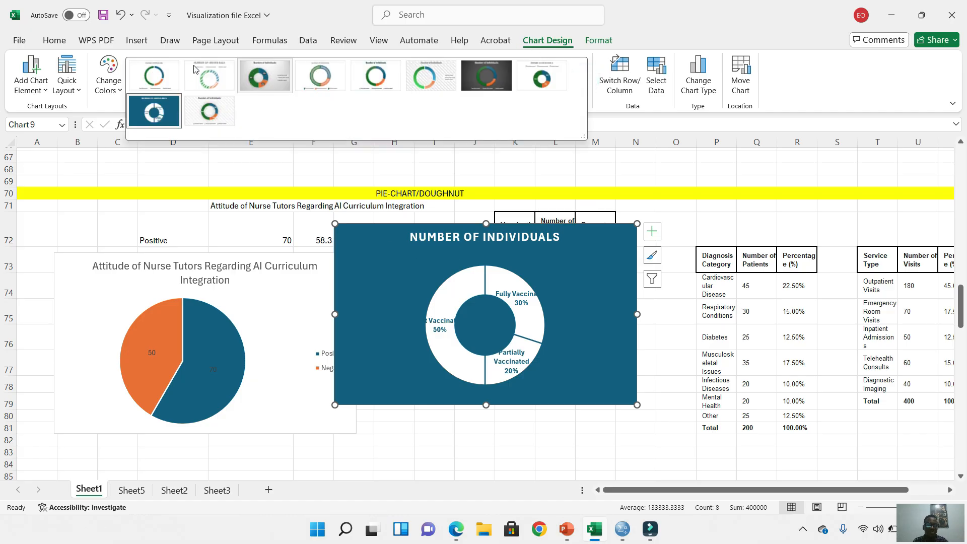
left_click(230, 74)
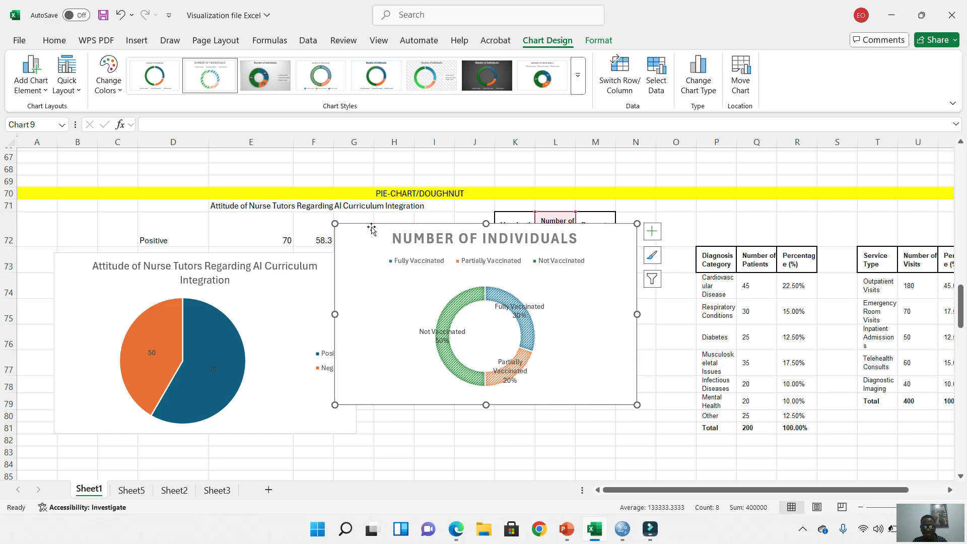
left_click_drag(369, 229, 393, 228)
left_click_drag(721, 256, 768, 415)
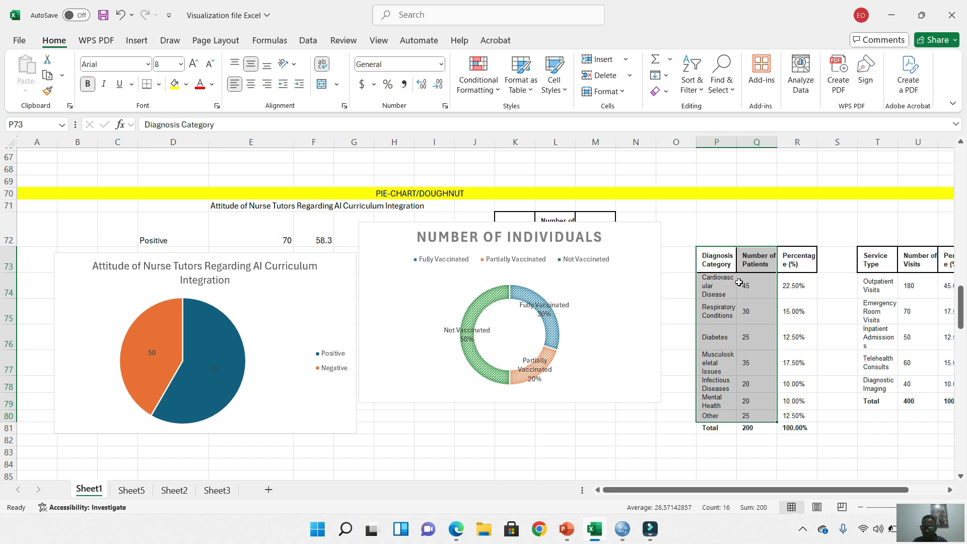
left_click(706, 259)
left_click(712, 283)
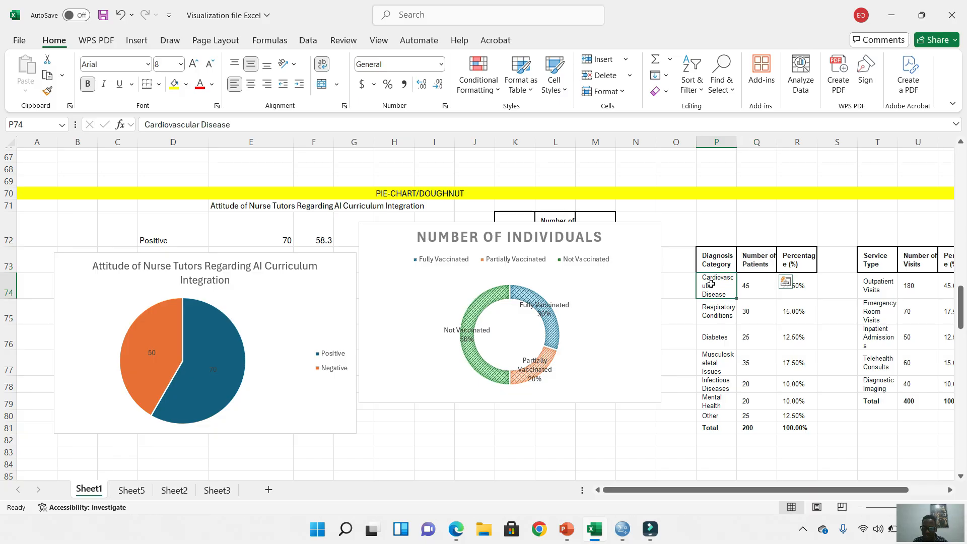
Insert a doughnut chart from the Diagnosis Category and Number of Patients data in P73:Q80, excluding the Total row
left_click_drag(714, 259, 751, 415)
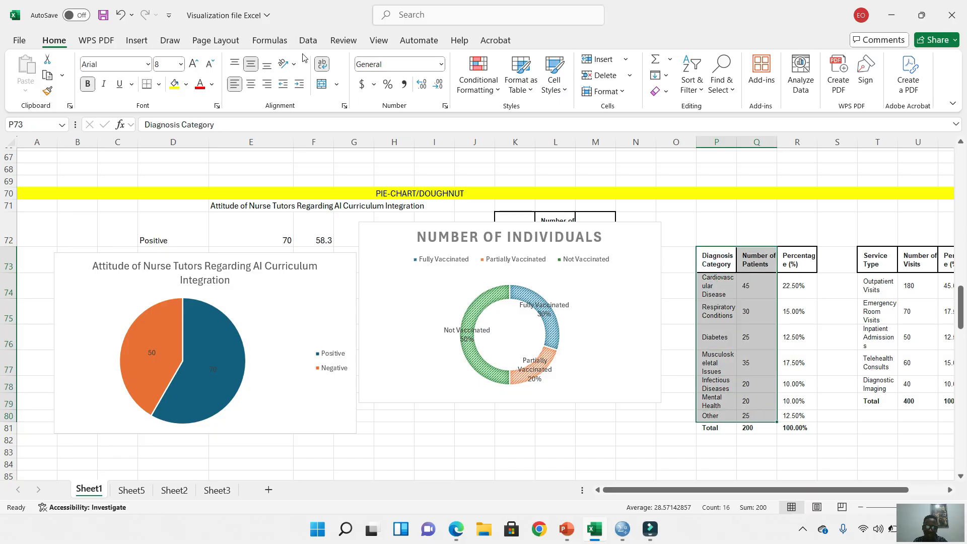
left_click(133, 43)
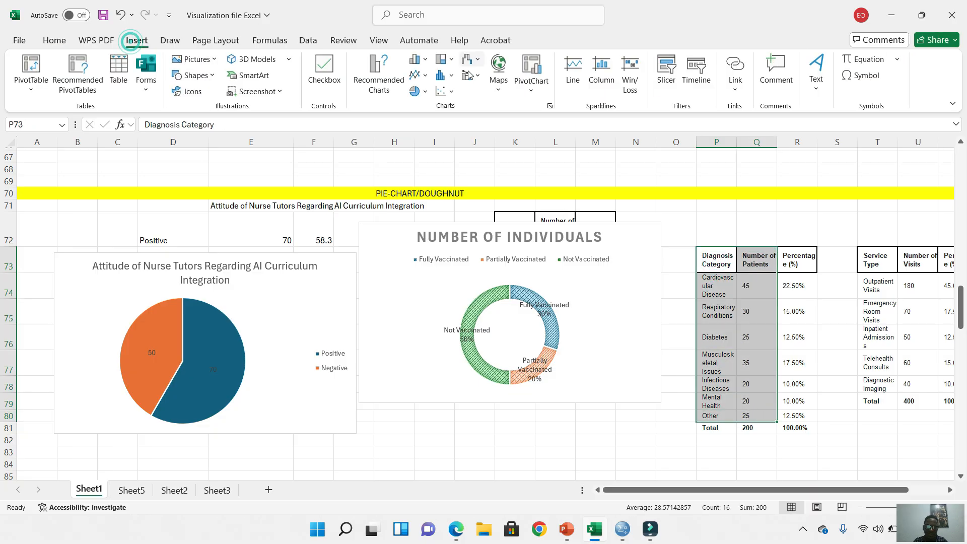
left_click(550, 106)
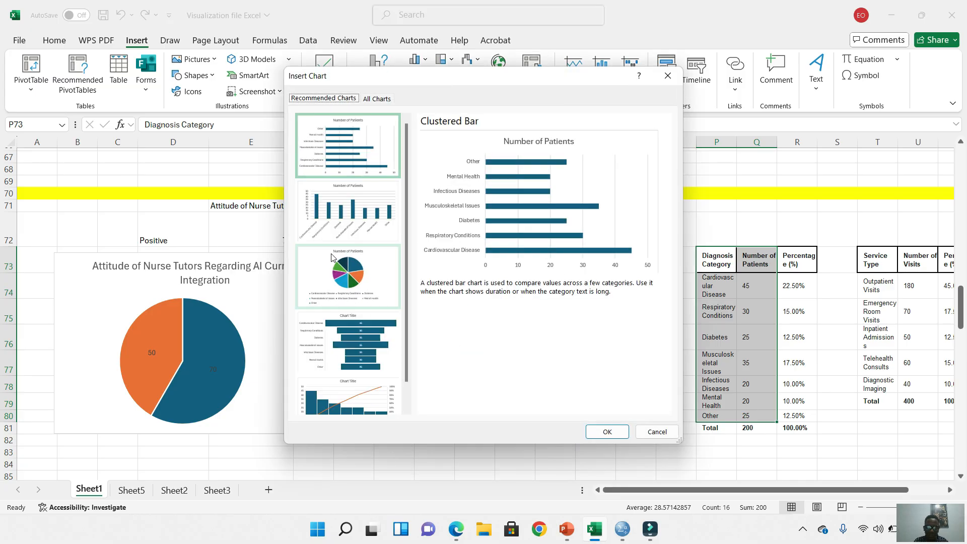
left_click(377, 98)
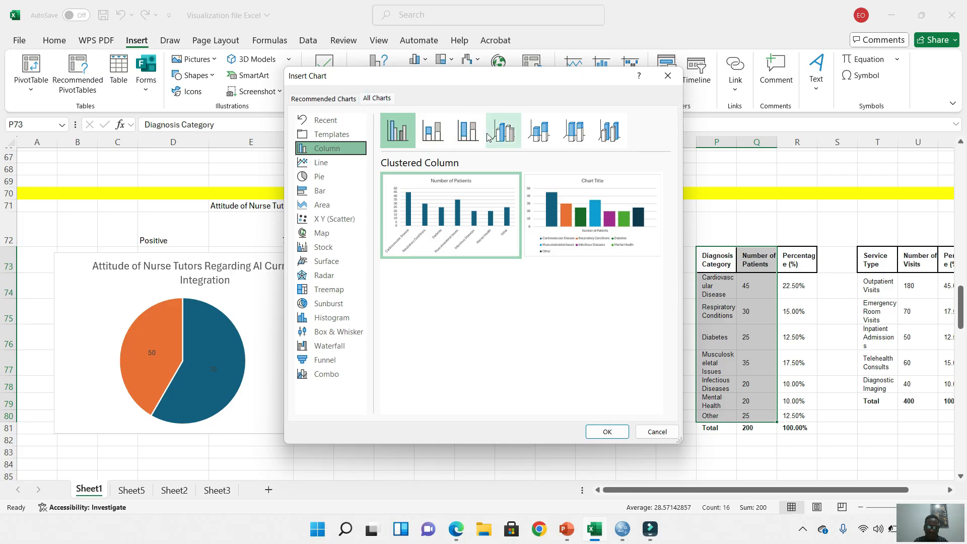
mouse_move(540, 202)
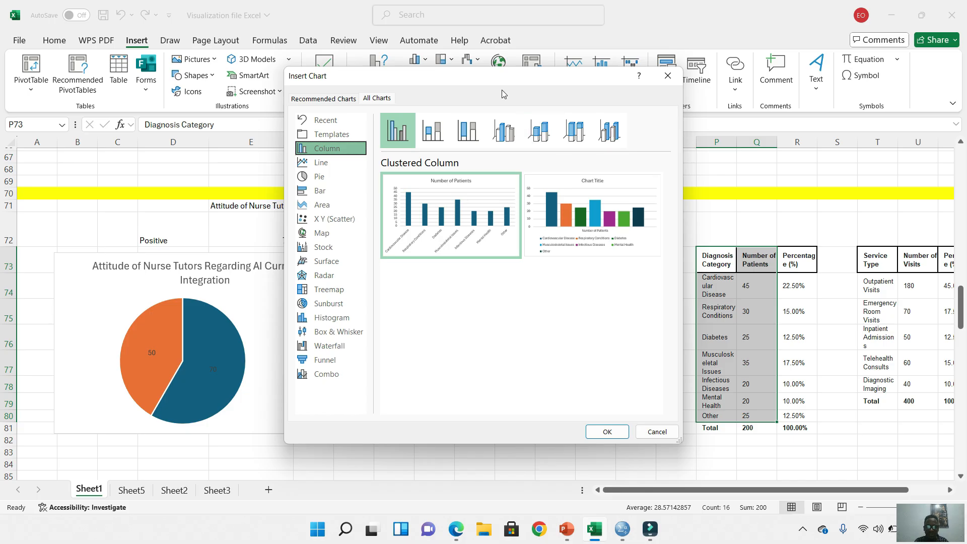
left_click(322, 176)
mouse_move(463, 213)
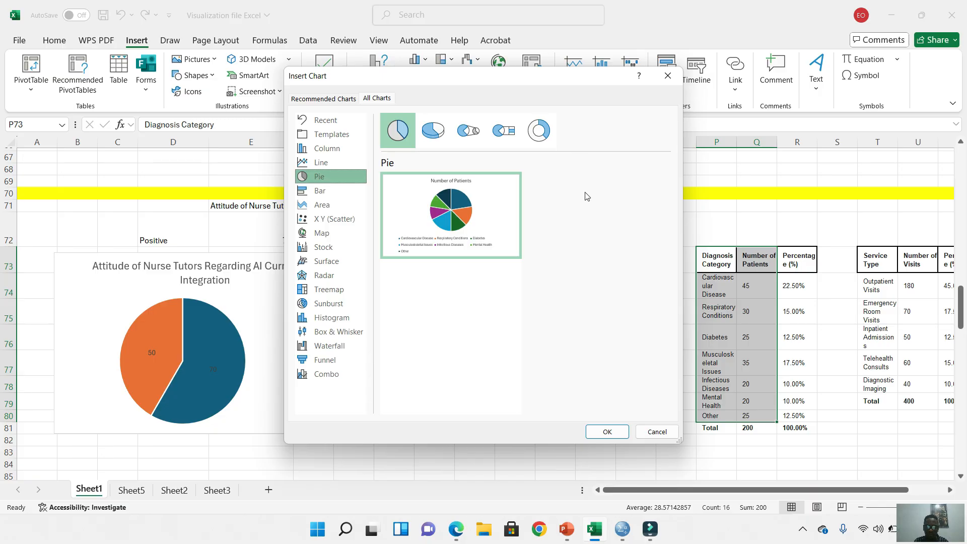
left_click(539, 130)
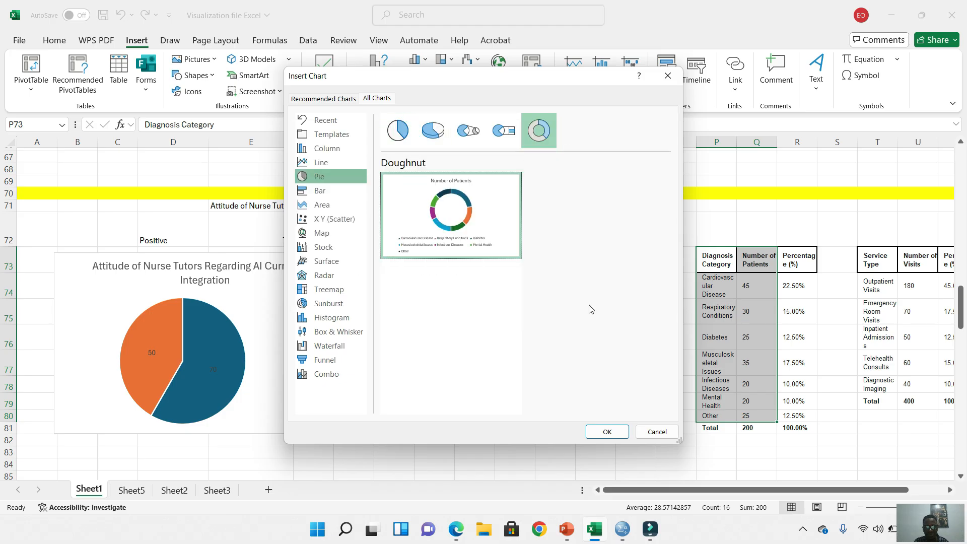
left_click(614, 432)
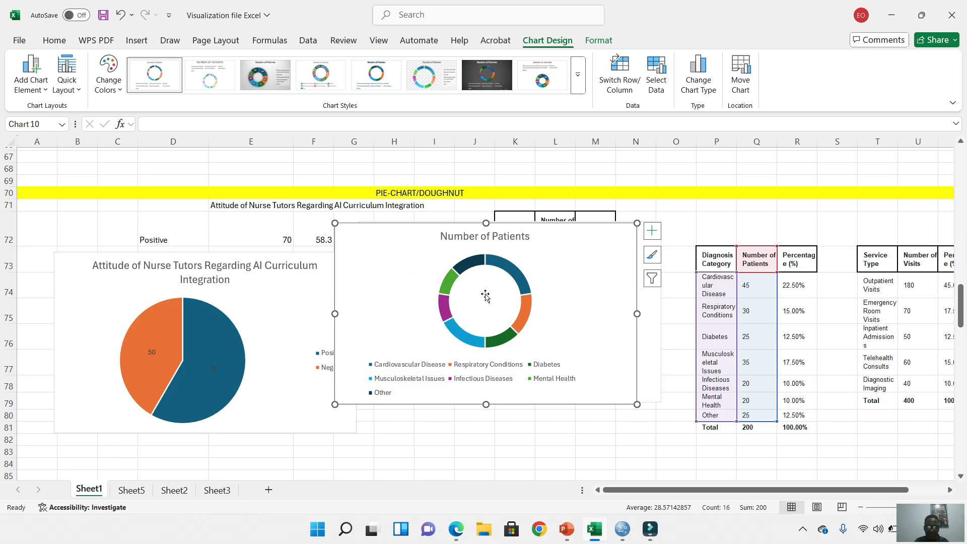
Set the Number of Patients doughnut's legend position to Right and apply the gradient-ring chart style with the light hatched background
left_click(342, 314)
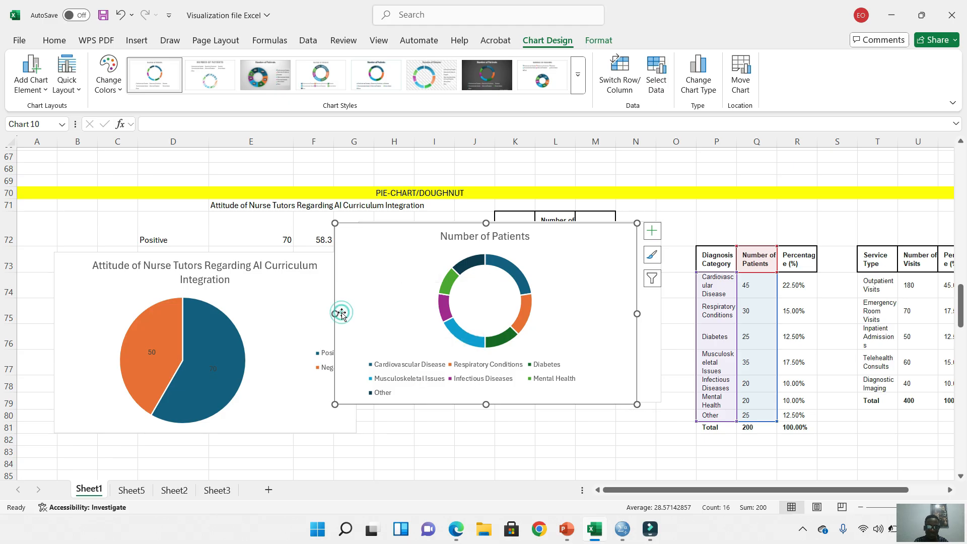
left_click(31, 85)
mouse_move(75, 164)
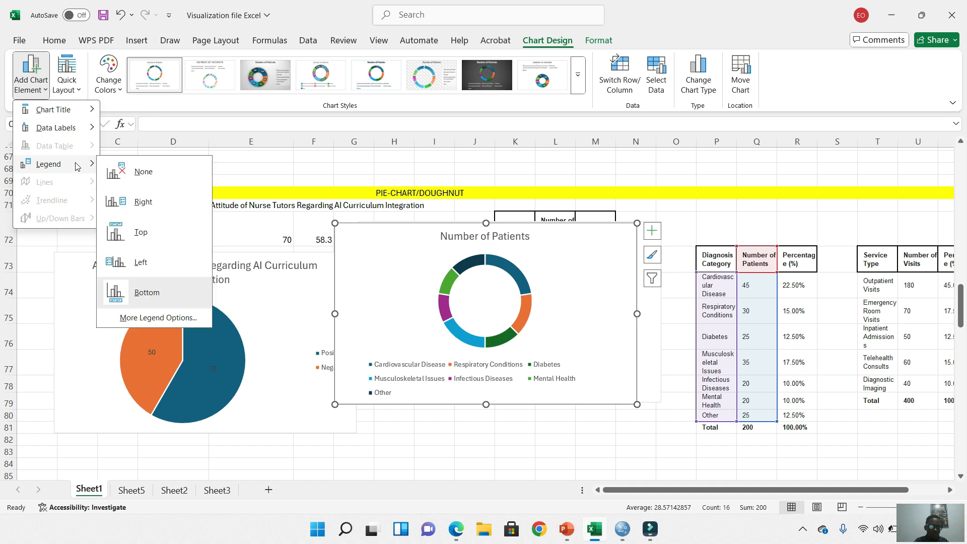
left_click(146, 207)
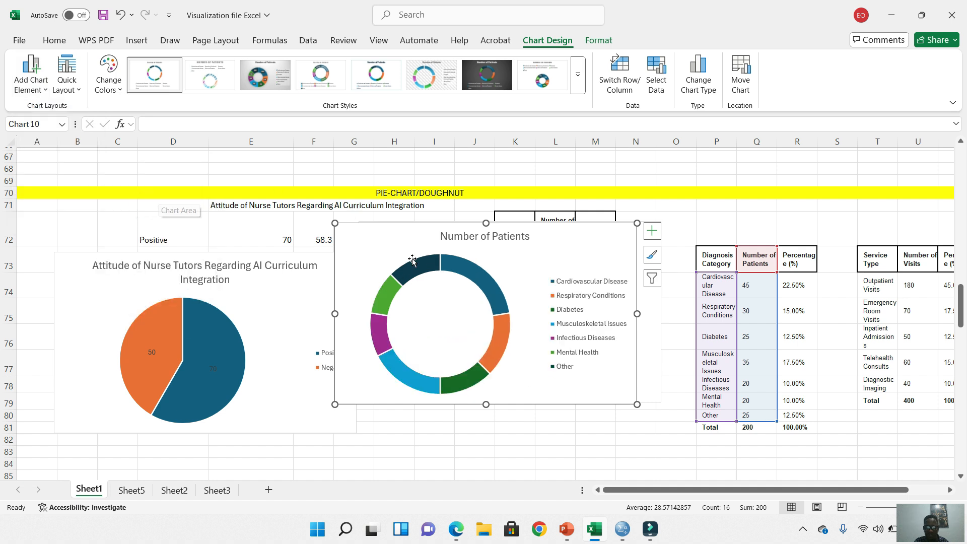
left_click(536, 386)
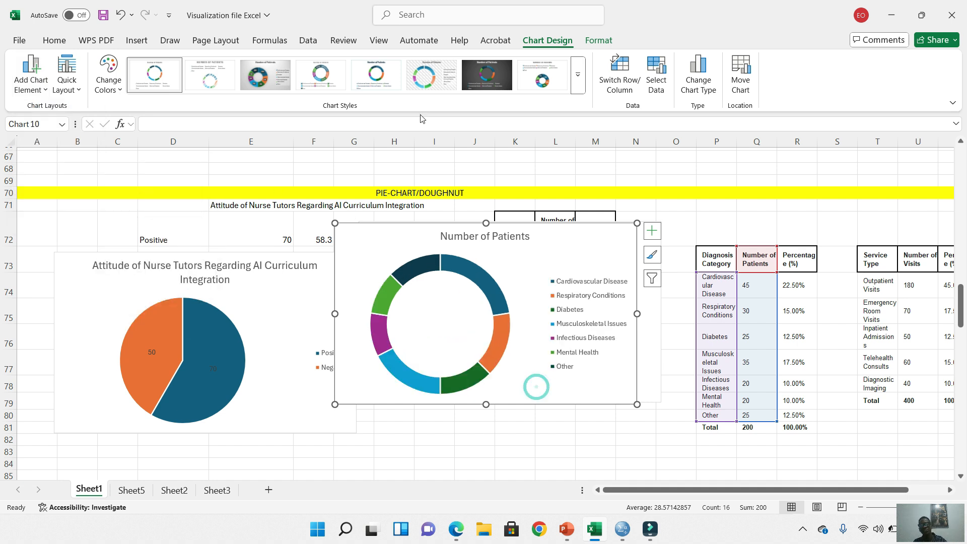
left_click(433, 75)
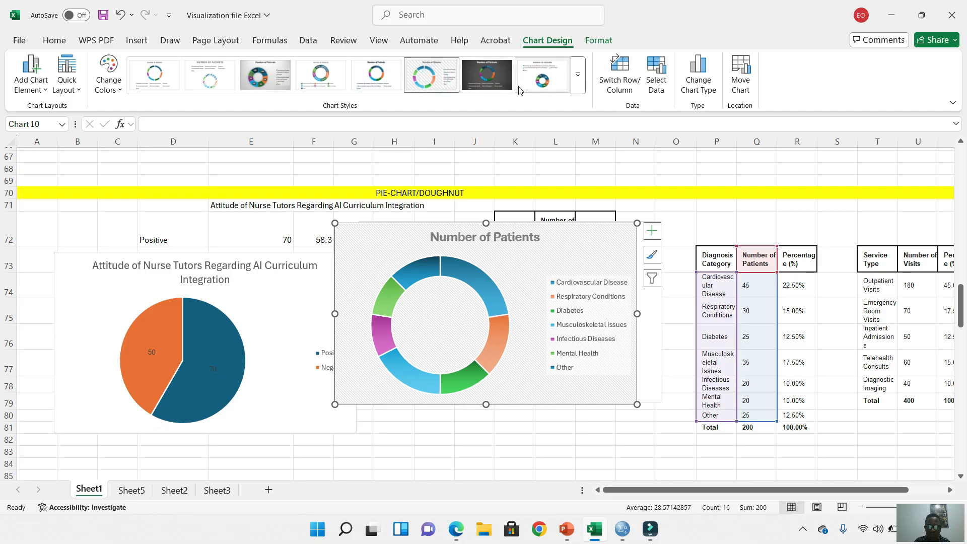
Apply the chart style with percentage labels and a grey gradient background to the Number of Patients doughnut and deselect the chart
left_click(277, 82)
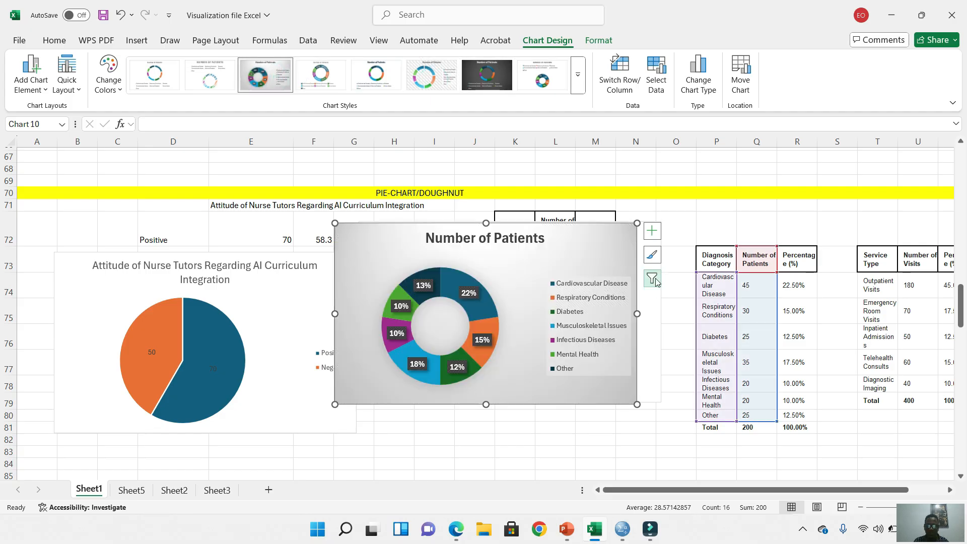
left_click(708, 236)
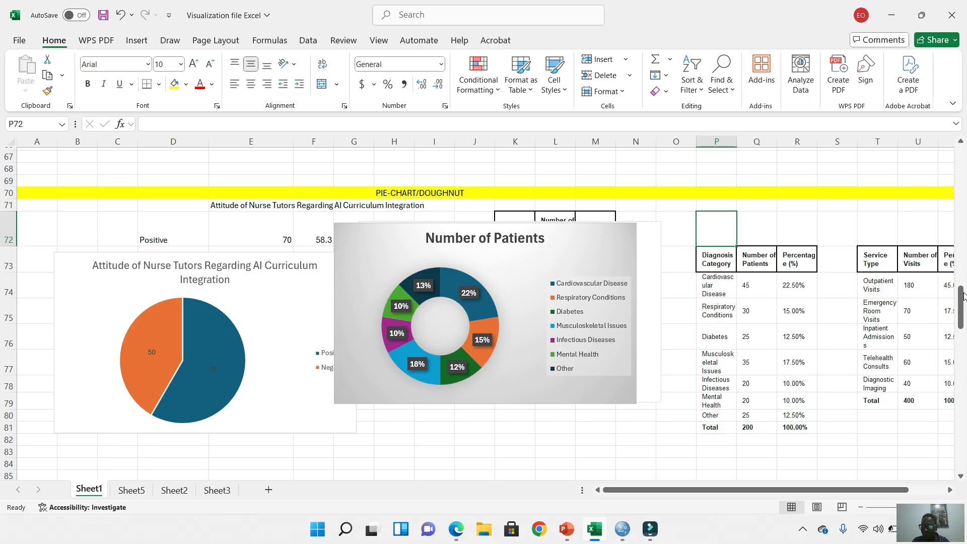
Locate the SCATTERED PLOT section of the worksheet, and switch to the PowerPoint presentation to read the scatter plot description on slide 4
left_click_drag(964, 309, 964, 358)
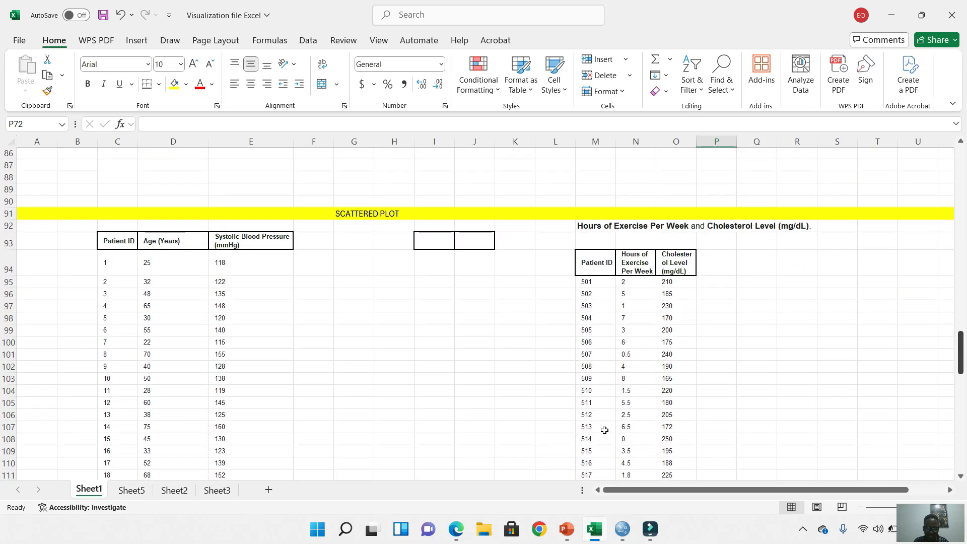
left_click(568, 529)
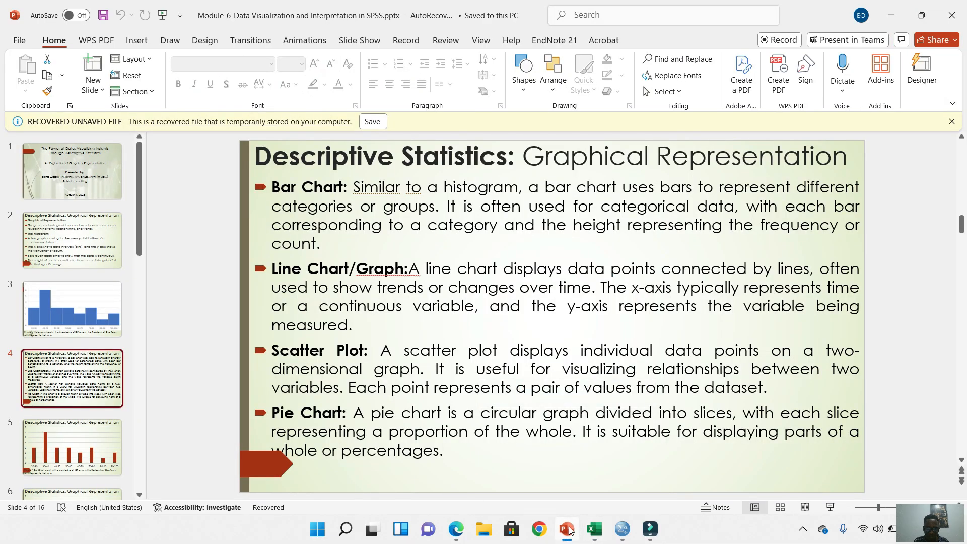
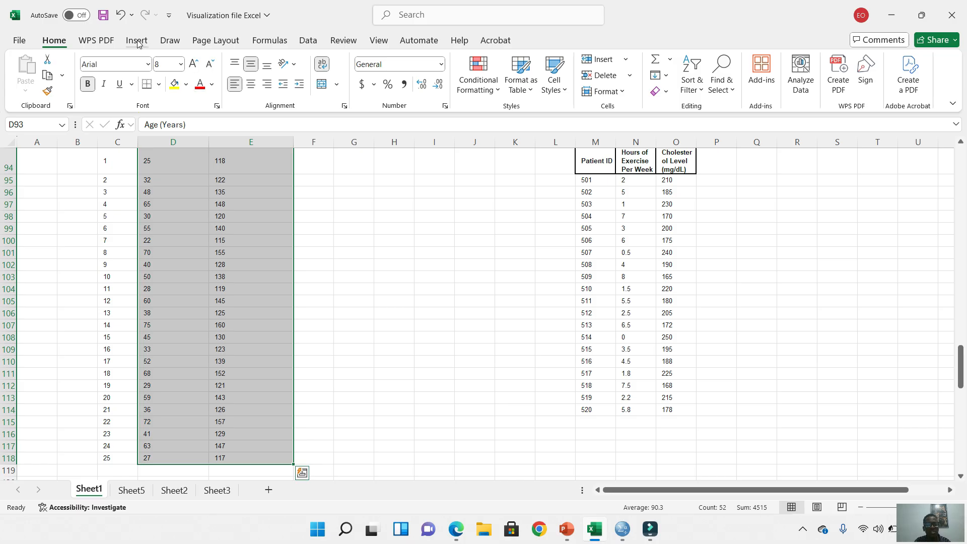
Insert a plain X Y scatter chart from the selected Age and Systolic Blood Pressure columns, using the variant that plots blood pressure against age
left_click(138, 42)
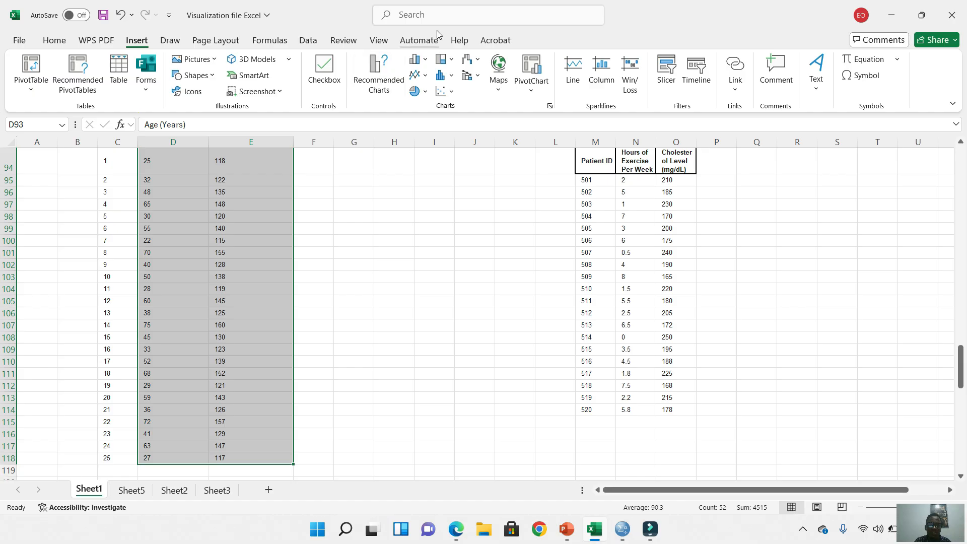
left_click(550, 106)
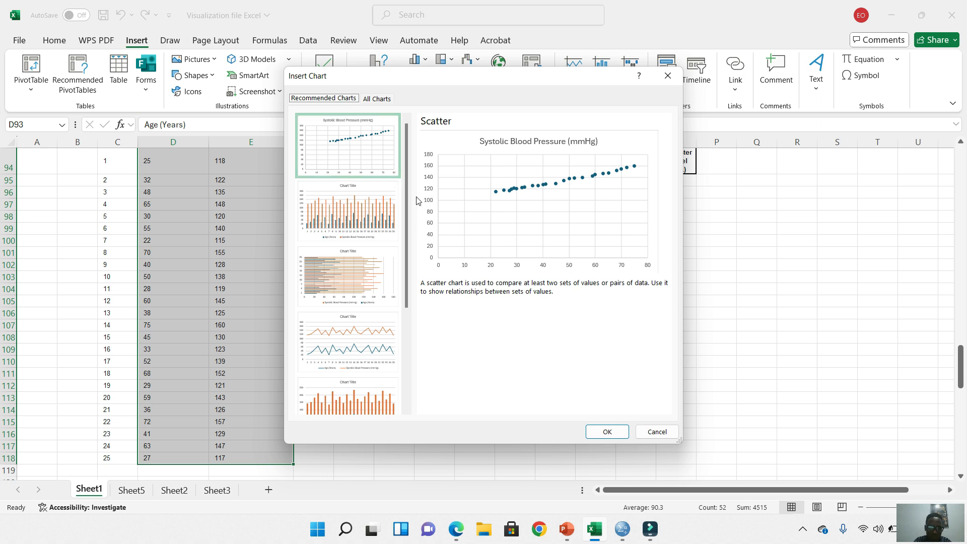
scroll(411, 191, "down", 1)
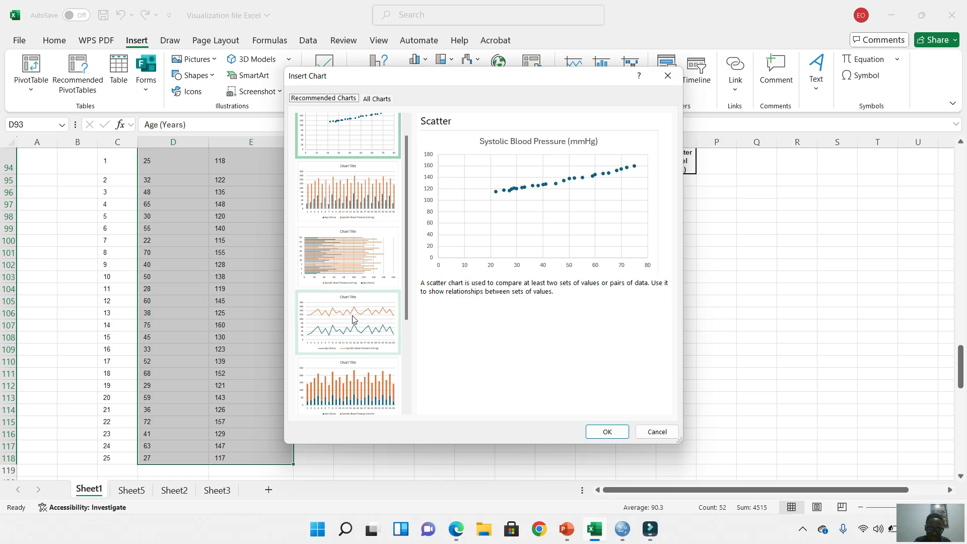
scroll(406, 184, "up", 1)
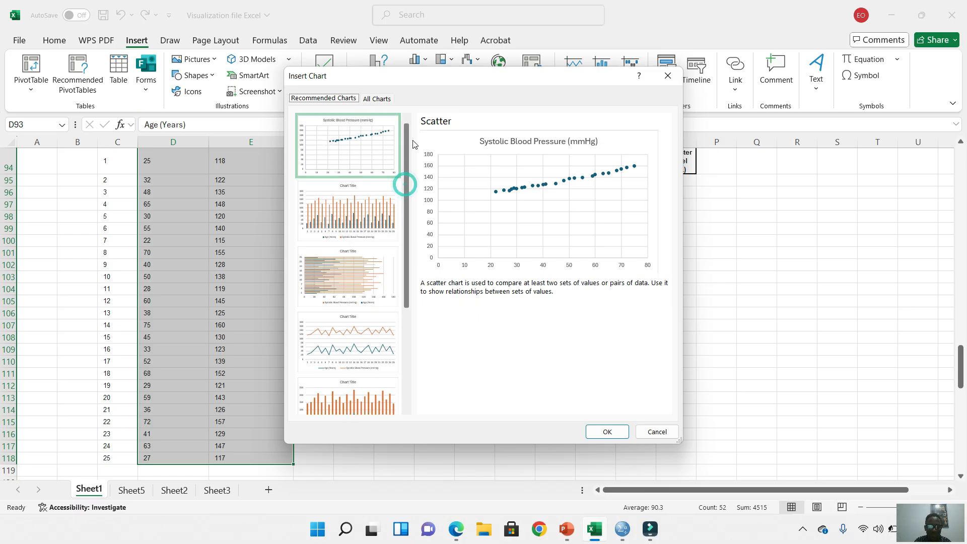
left_click(376, 99)
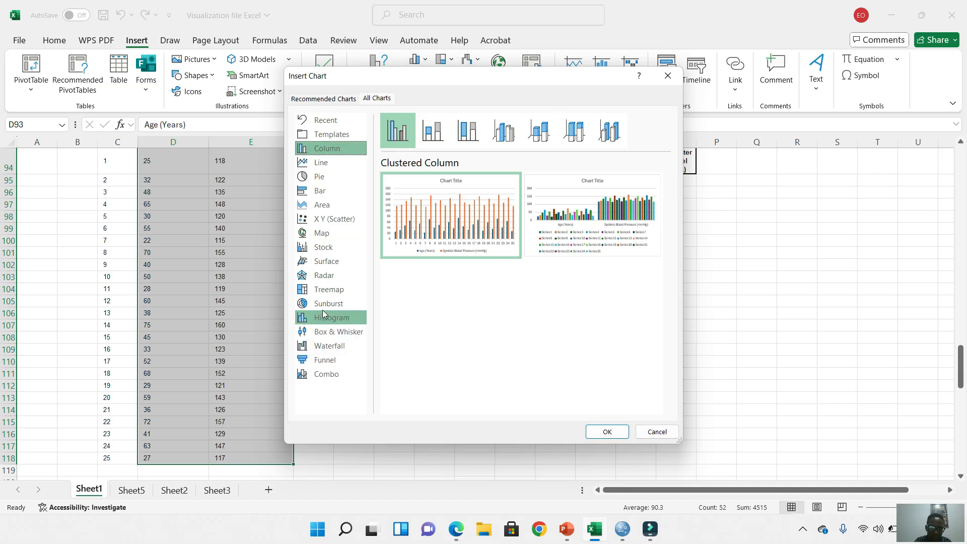
left_click(319, 221)
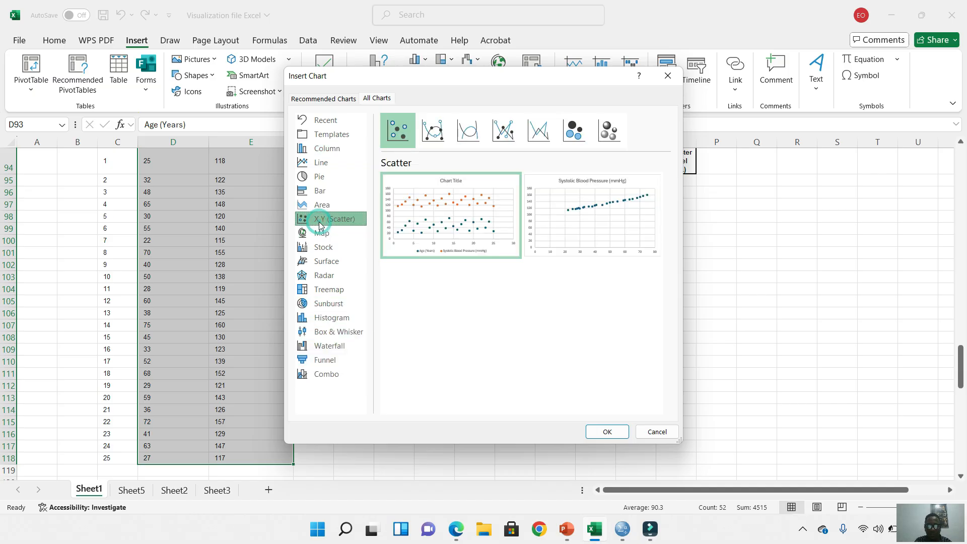
mouse_move(493, 247)
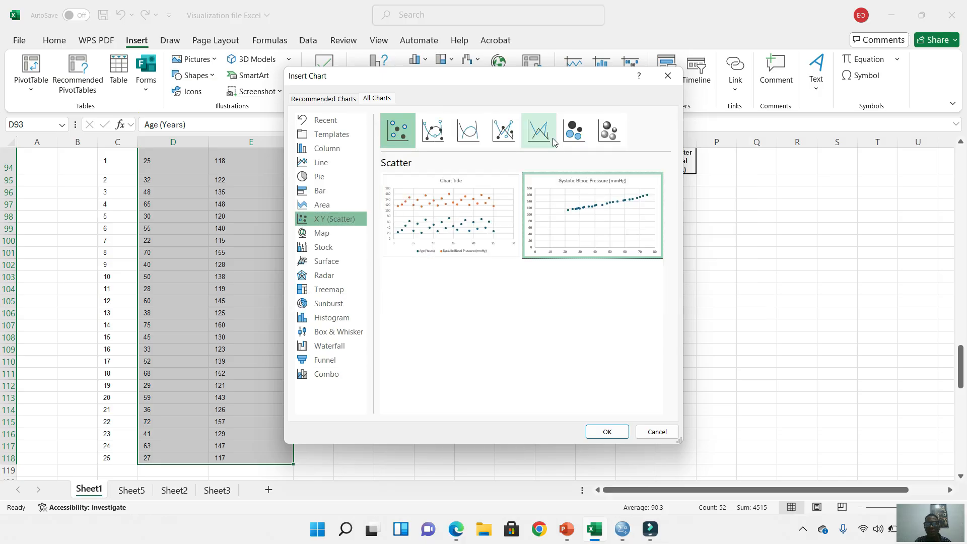
left_click(552, 138)
left_click(403, 139)
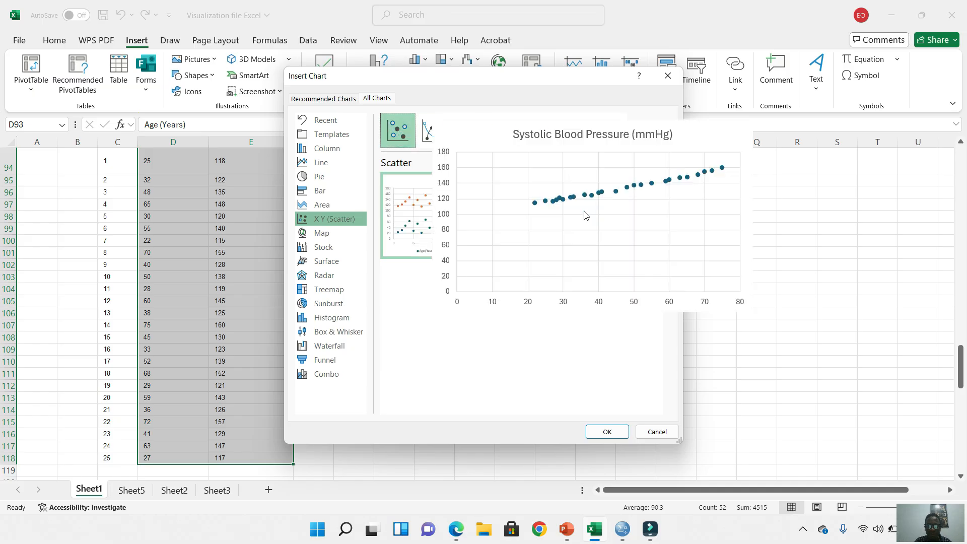
left_click(584, 211)
left_click(584, 211)
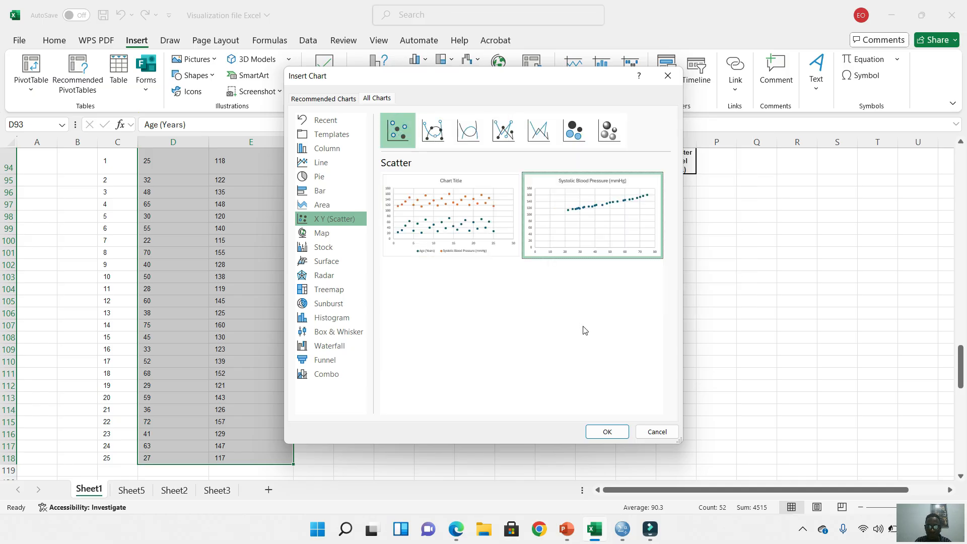
left_click(607, 432)
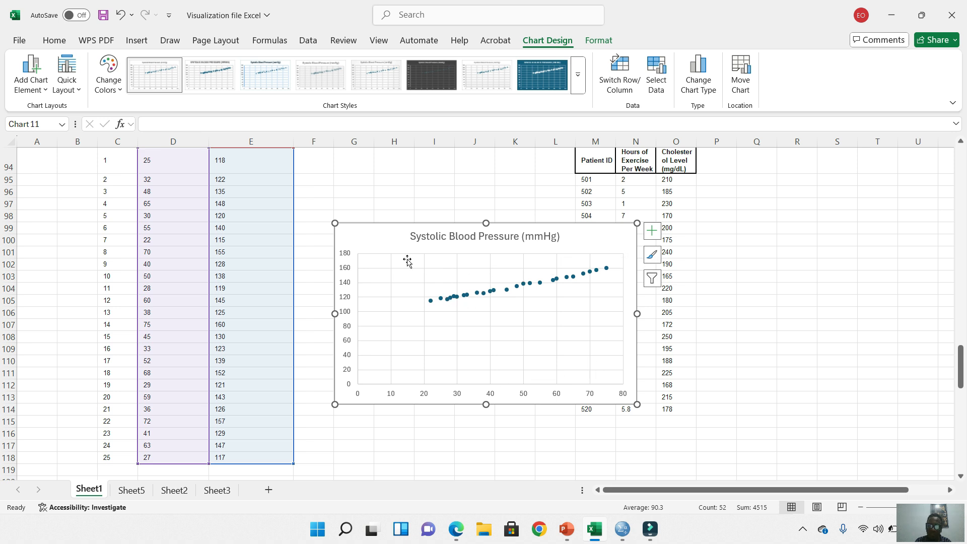
Add axis titles to the Systolic Blood Pressure scatter chart and briefly try error bars, leaving them switched off
left_click(355, 236)
left_click(653, 233)
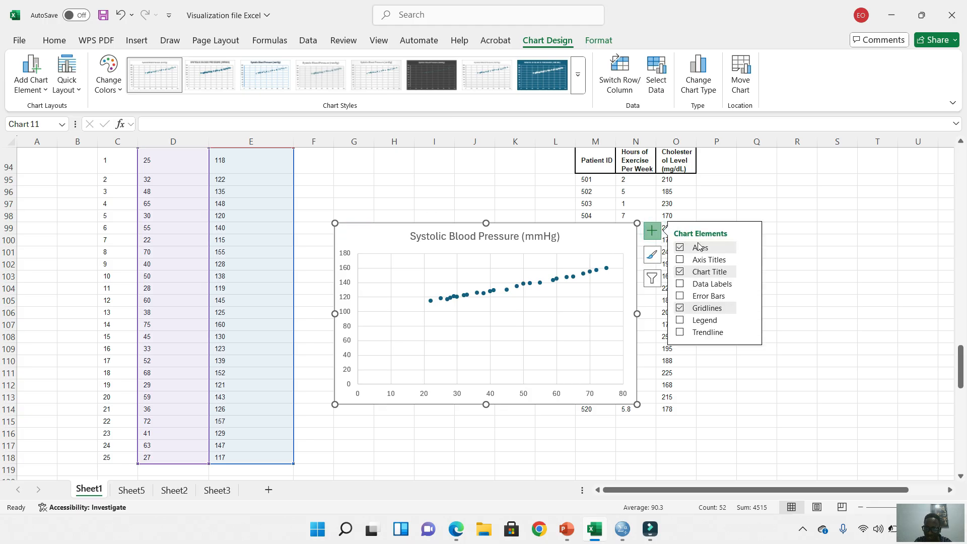
left_click(681, 260)
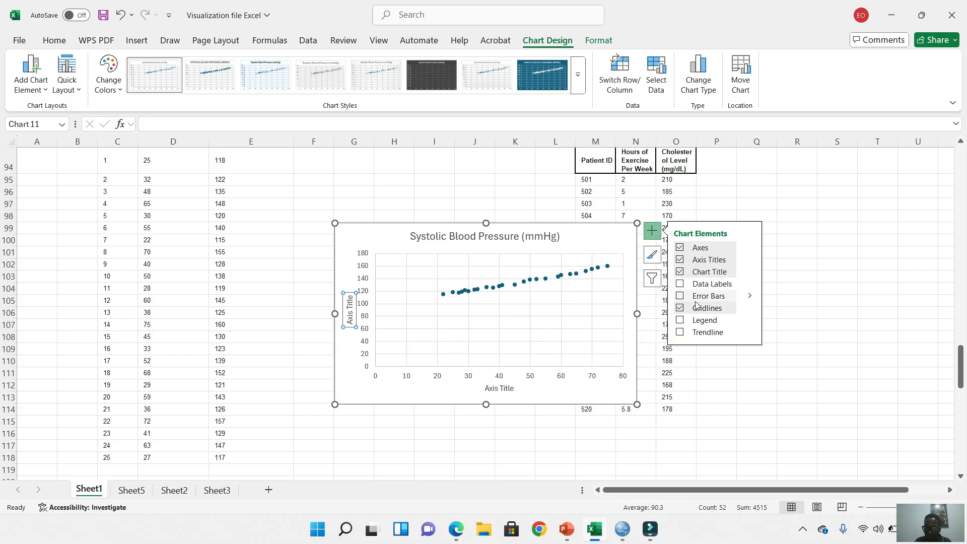
left_click(681, 297)
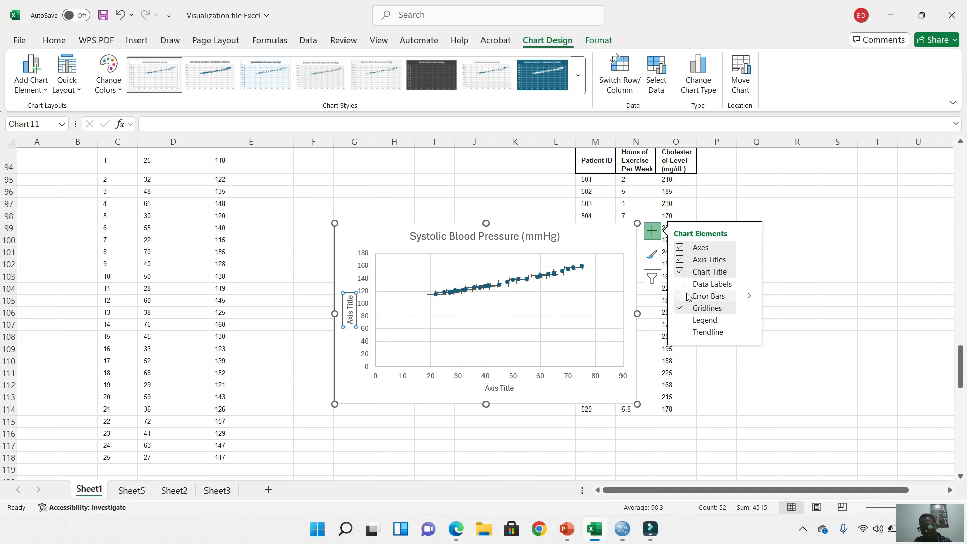
left_click(688, 297)
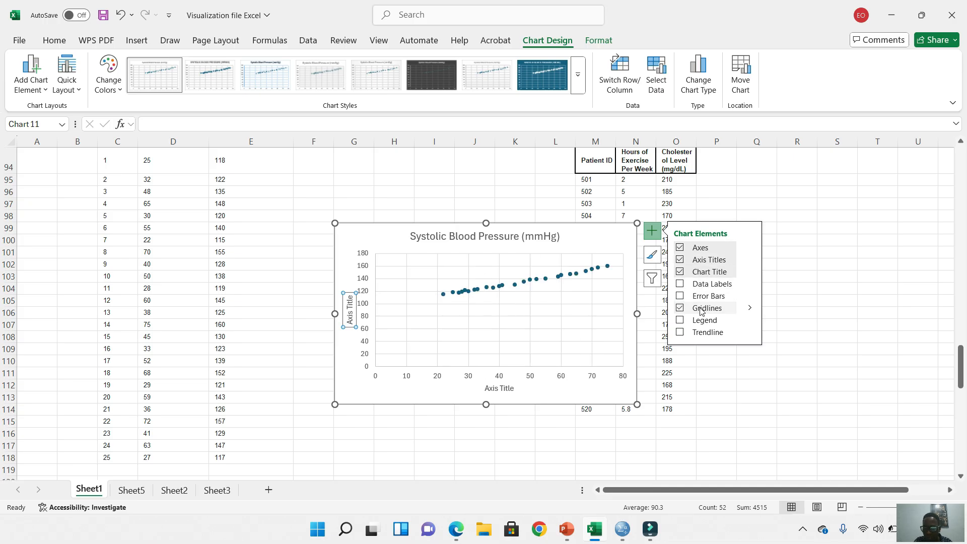
Add a trendline to the Systolic Blood Pressure scatter chart, look over the trendline types, and select the line in the plot
left_click(680, 334)
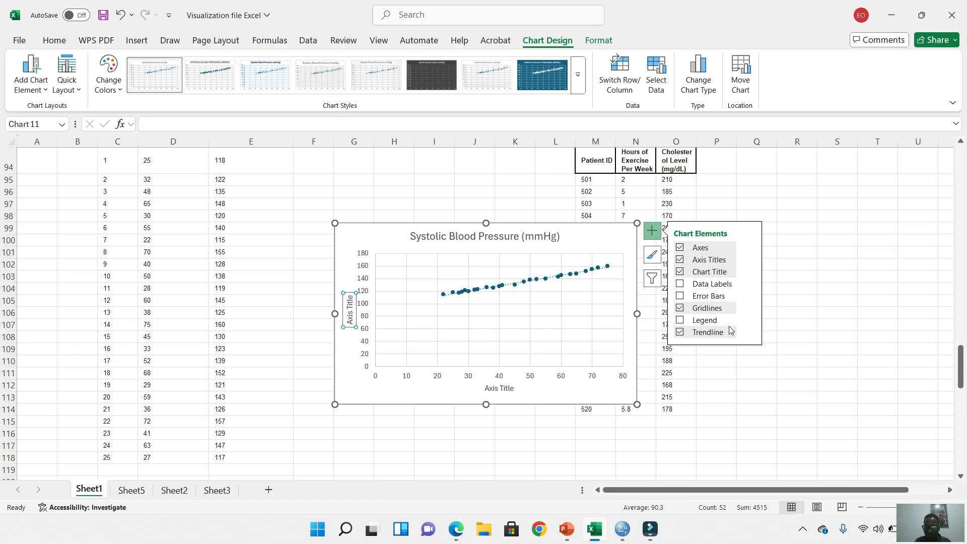
left_click(751, 333)
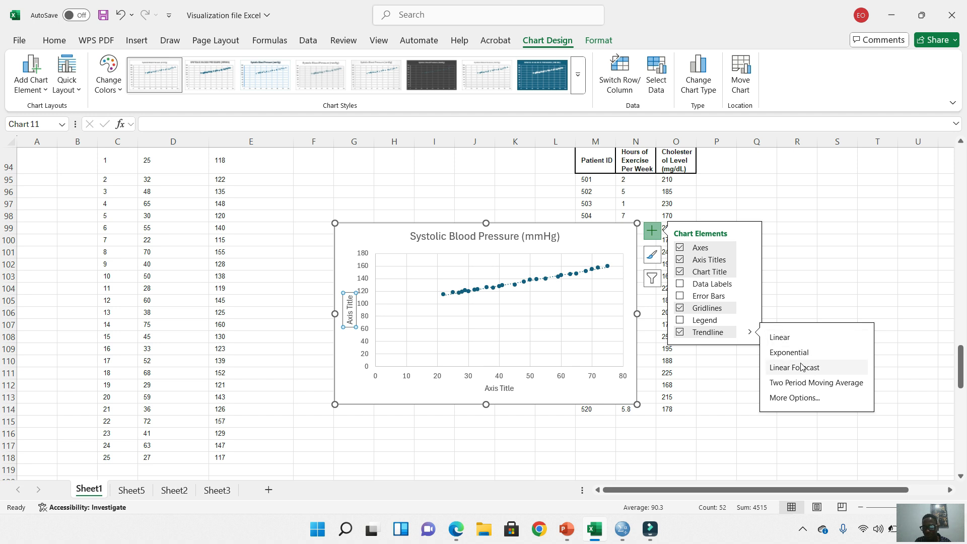
left_click(610, 244)
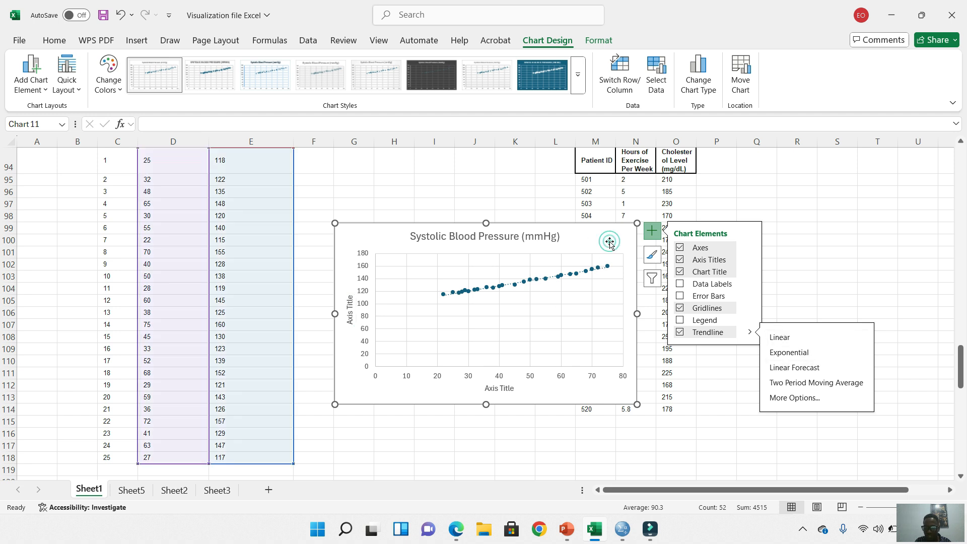
left_click(660, 349)
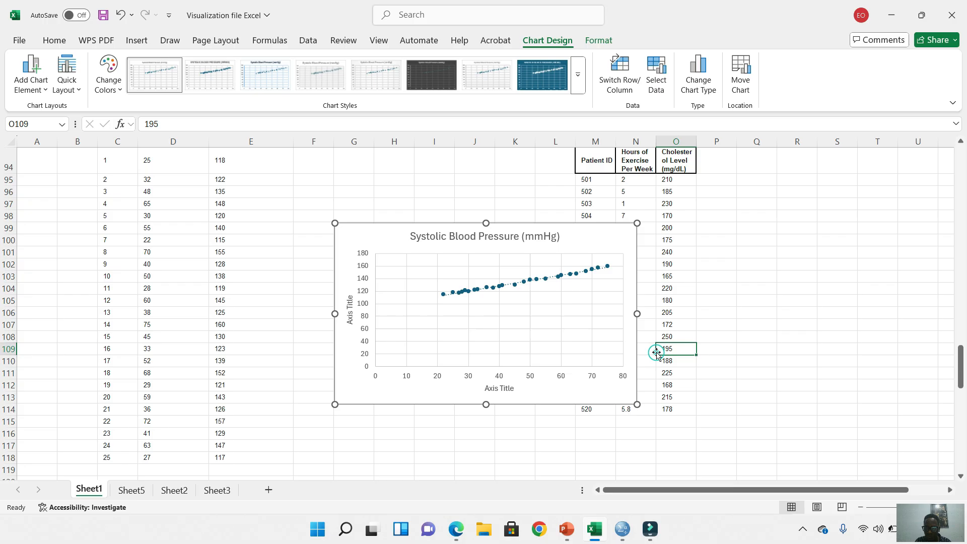
left_click(614, 242)
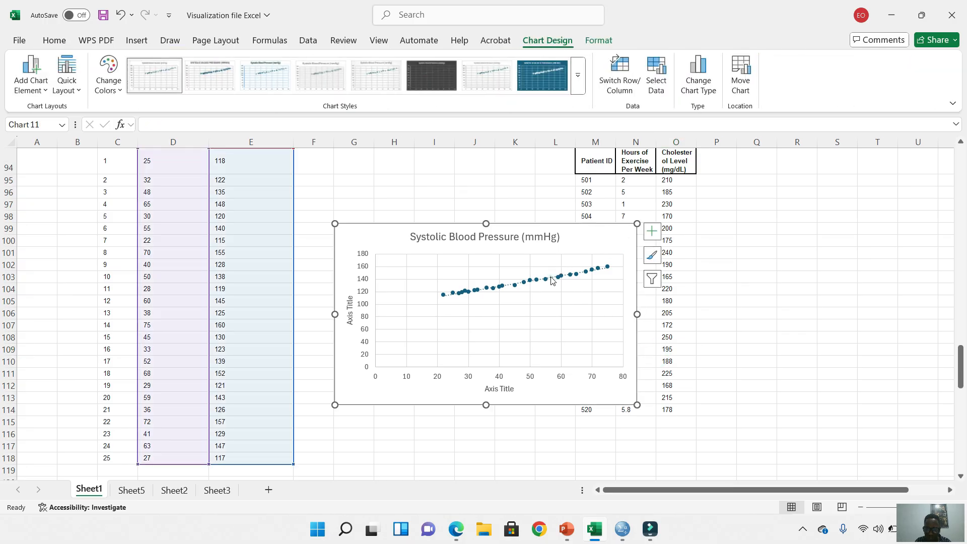
left_click(552, 280)
left_click(553, 281)
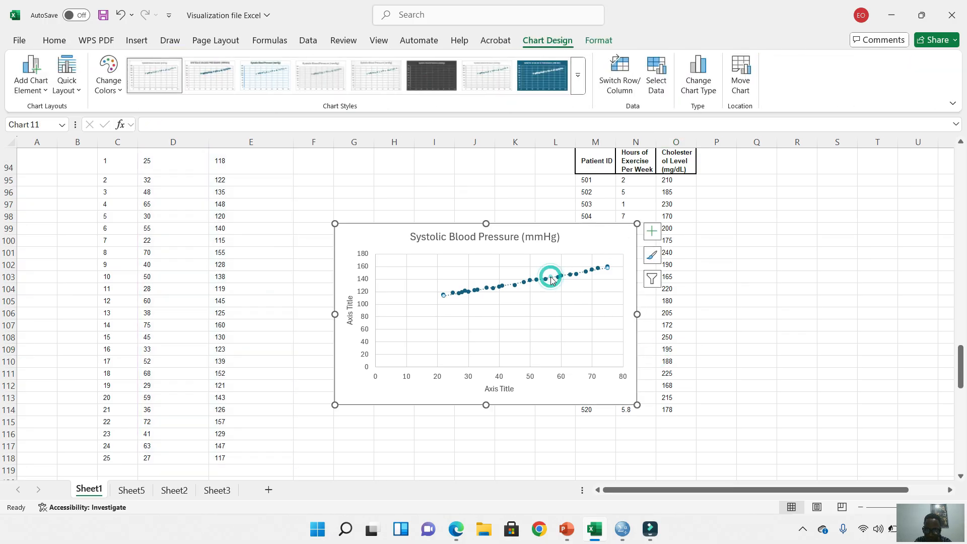
Apply the third preset chart style, with a bold title and light teal gridlines, to the Systolic Blood Pressure scatter chart
left_click(652, 257)
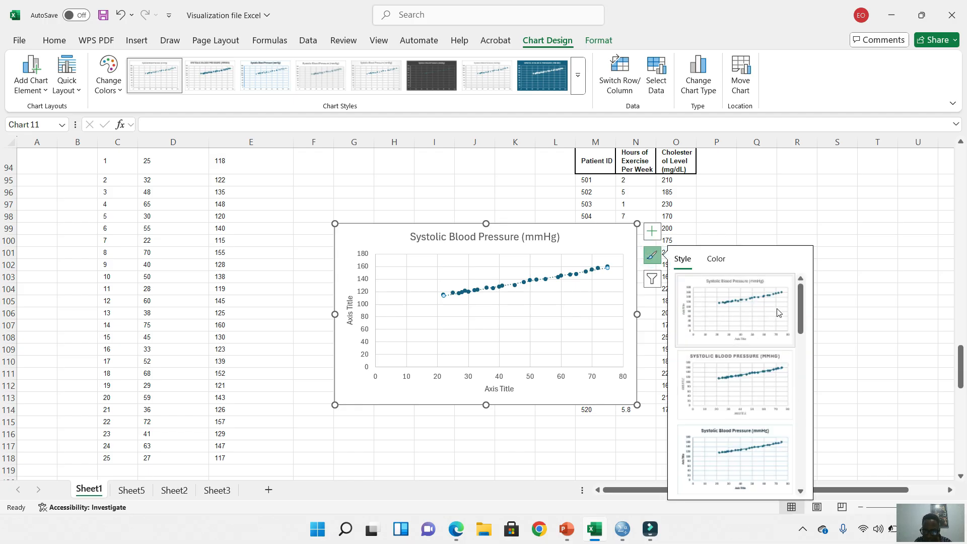
left_click(754, 462)
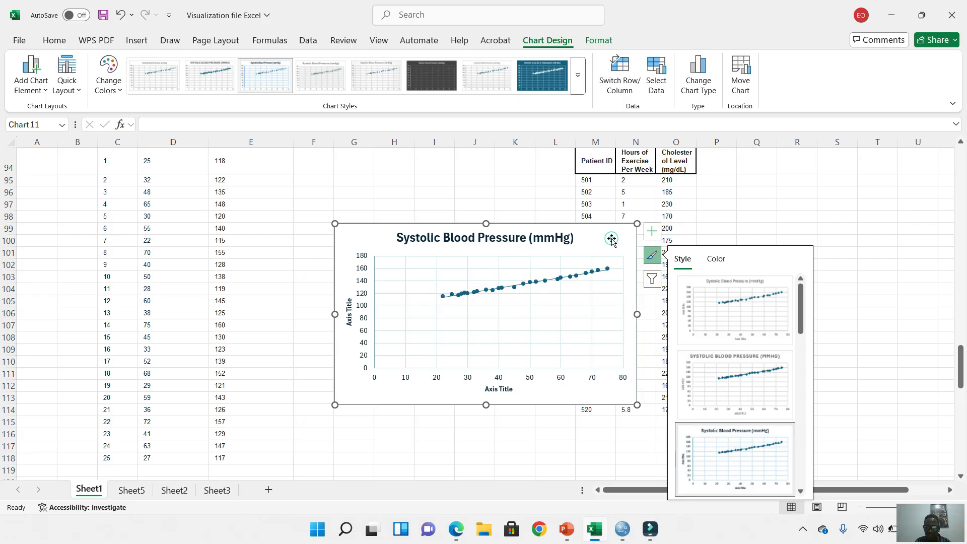
left_click(703, 216)
left_click(608, 241)
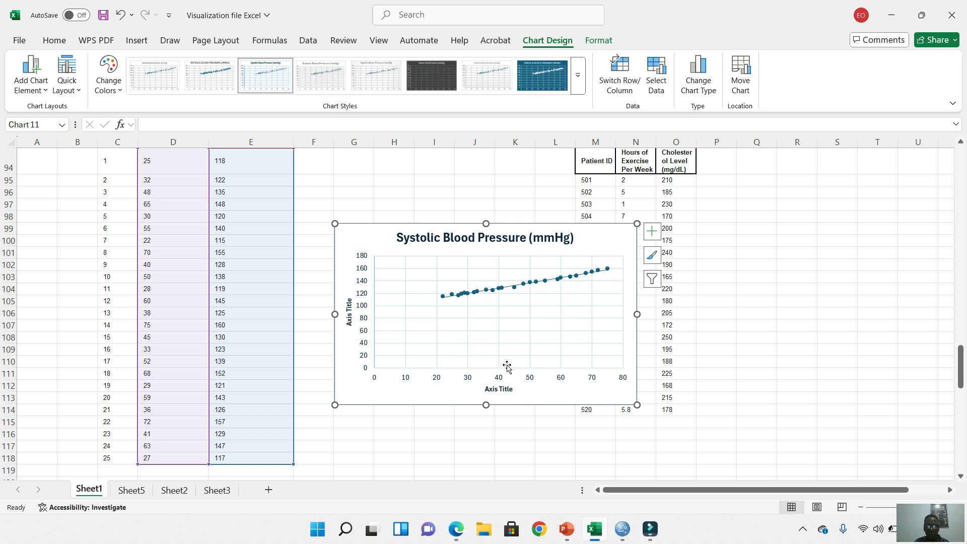
Copy the chart title text into the vertical axis title so it reads "Systolic Blood Pressure (mmHg)"
left_click(349, 307)
left_click(350, 304)
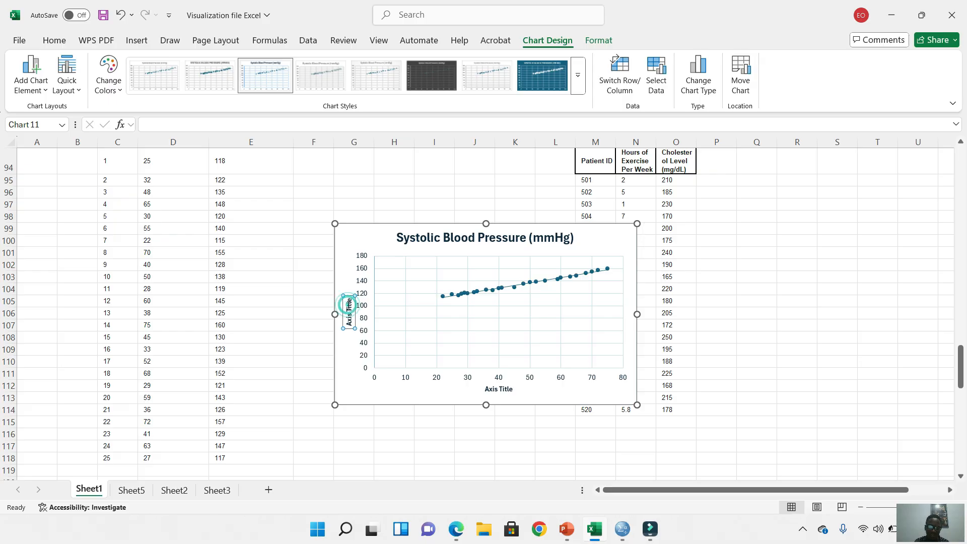
left_click(442, 238)
triple_click(441, 238)
key("ctrl+c")
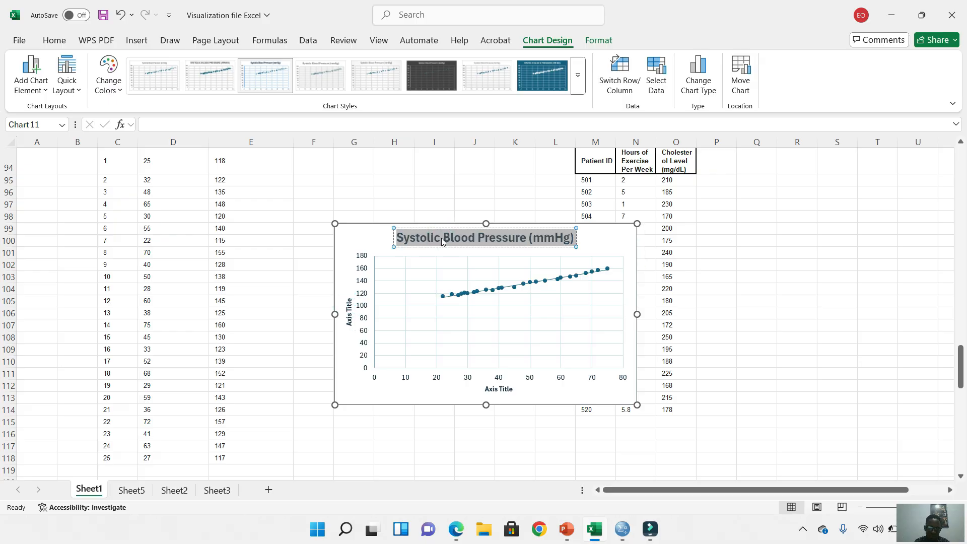
left_click(347, 308)
left_click(350, 311)
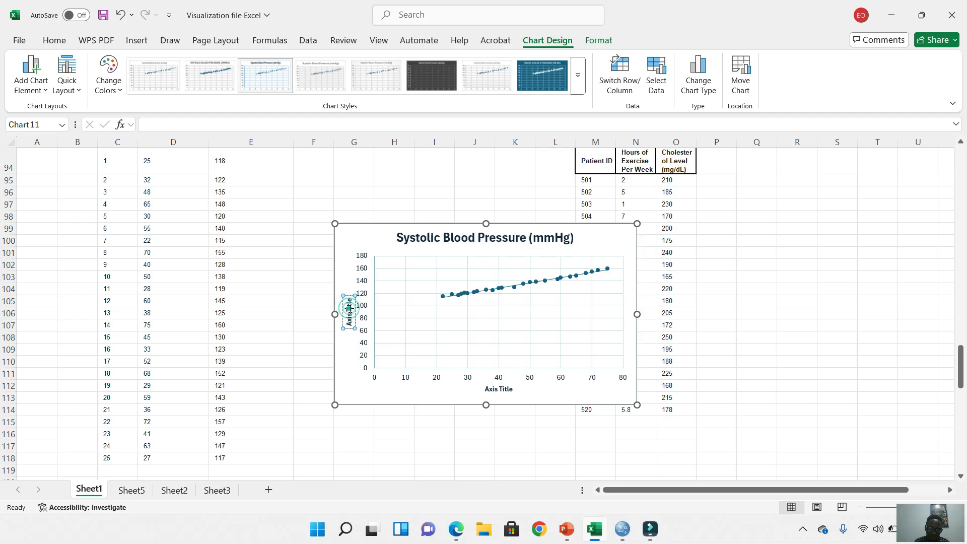
key("ctrl+v")
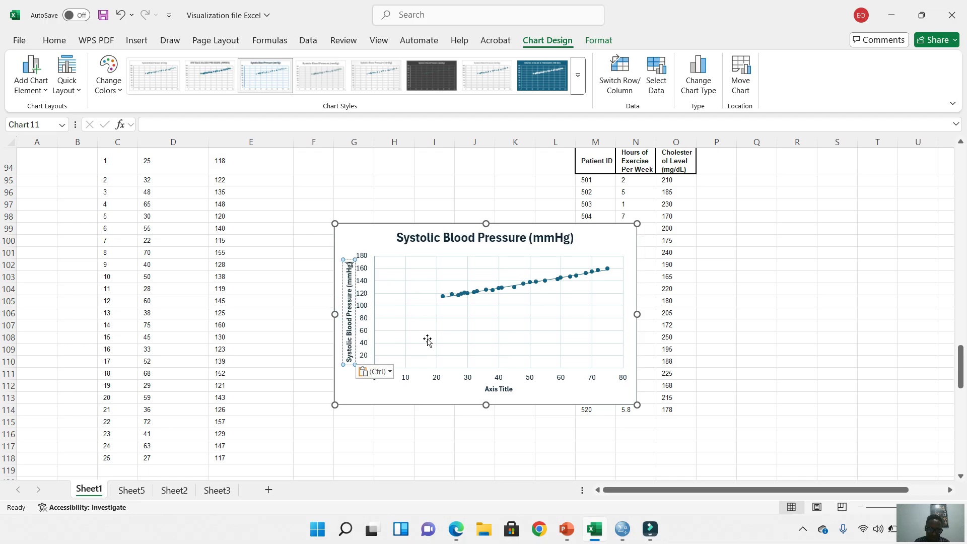
Replace the scatter chart's horizontal axis title with "Age"
left_click(500, 389)
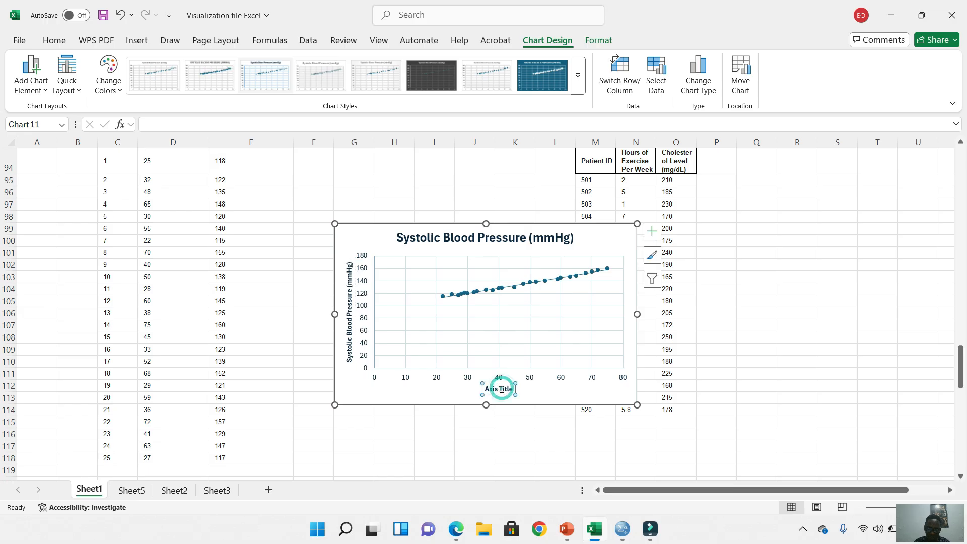
double_click(497, 391)
left_click(497, 392)
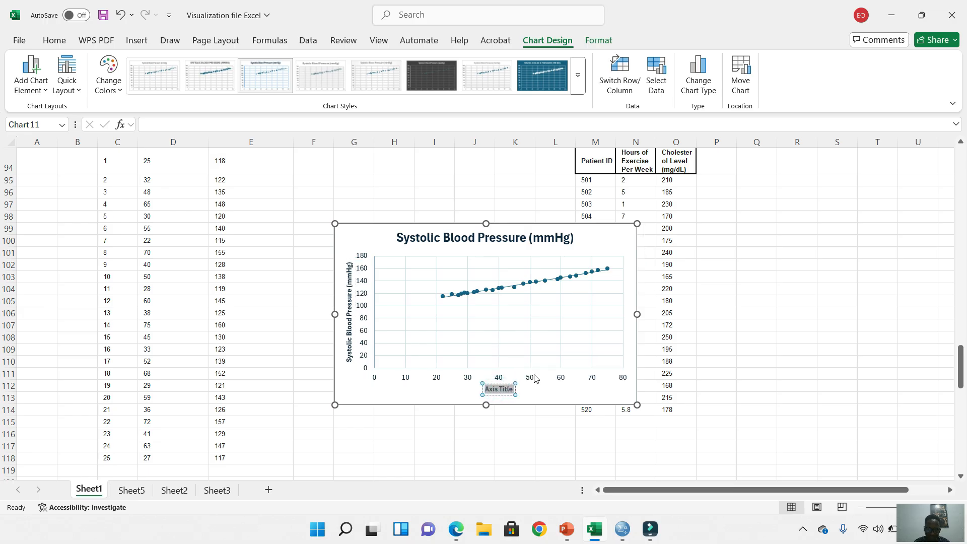
type("Age")
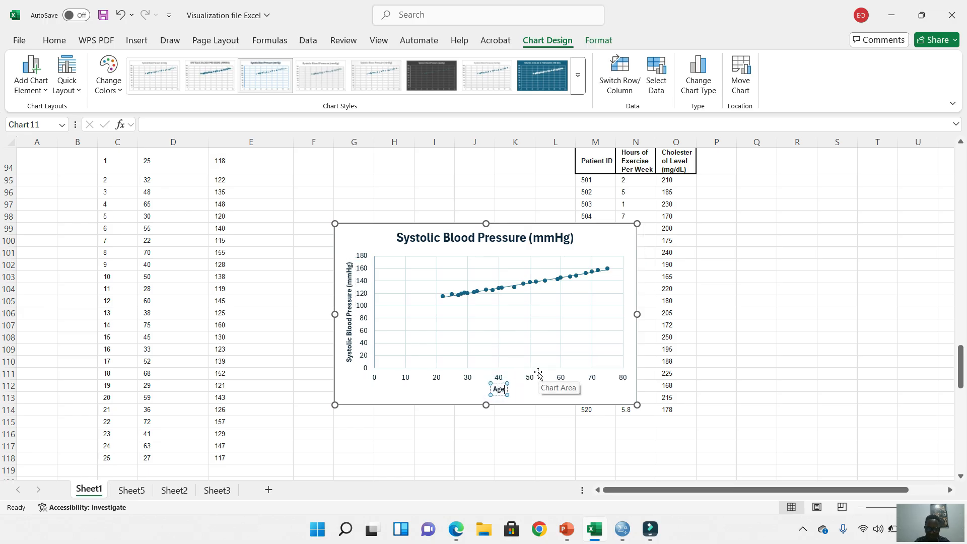
Extend the scatter chart's horizontal axis title to read "Age (in years)" and close the chart area formatting options
type(" (in years)")
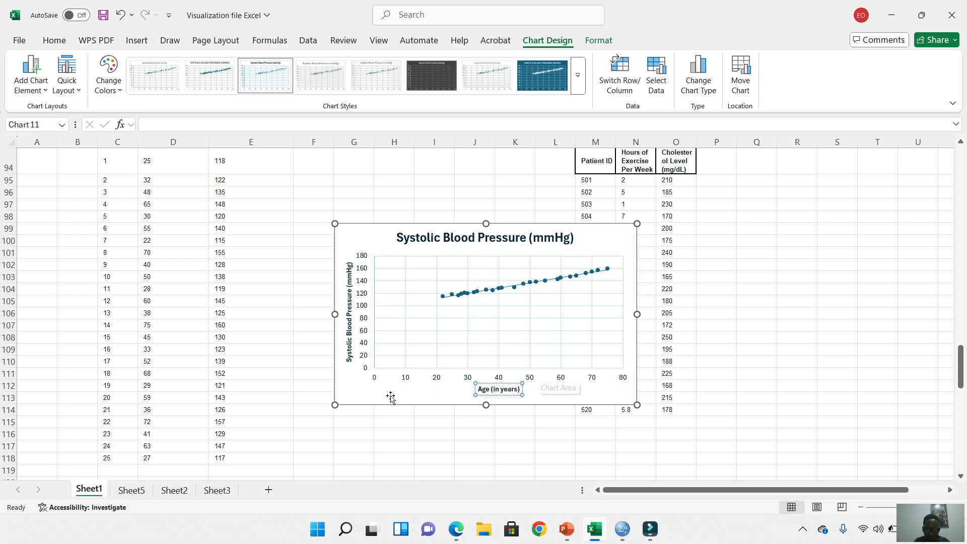
double_click(390, 396)
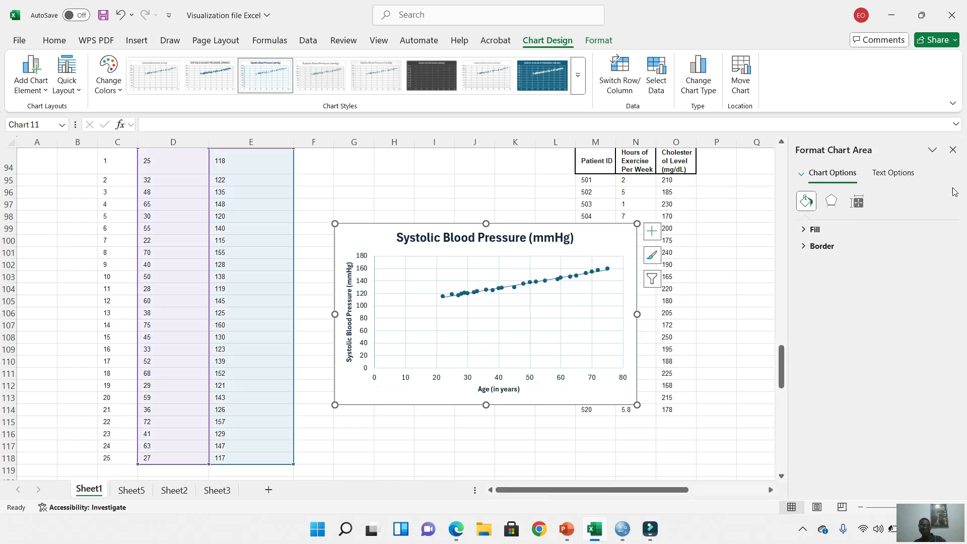
left_click(952, 150)
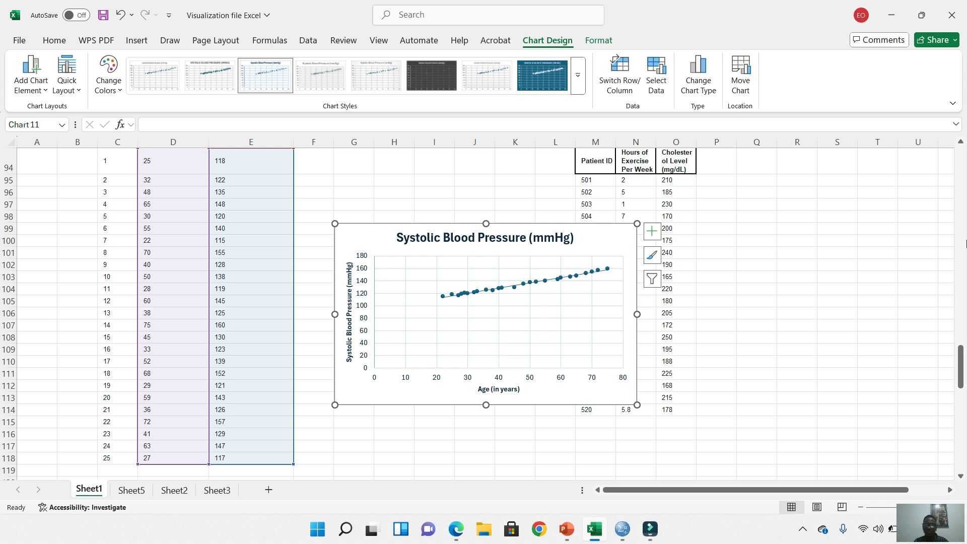
Look over the scatter plot data tables and the Box and Whisker data tables further down the sheet
left_click_drag(963, 378, 961, 350)
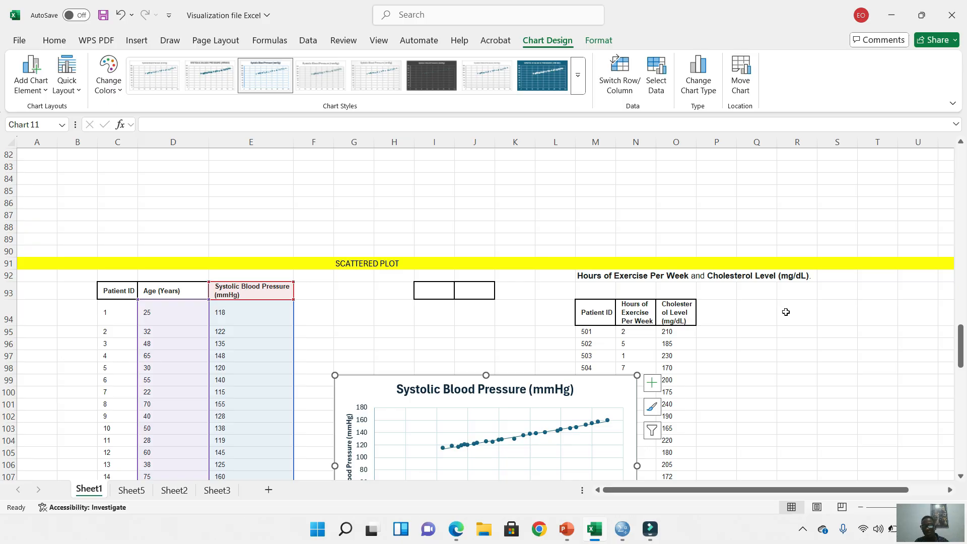
left_click_drag(736, 488, 772, 489)
left_click_drag(960, 336, 960, 356)
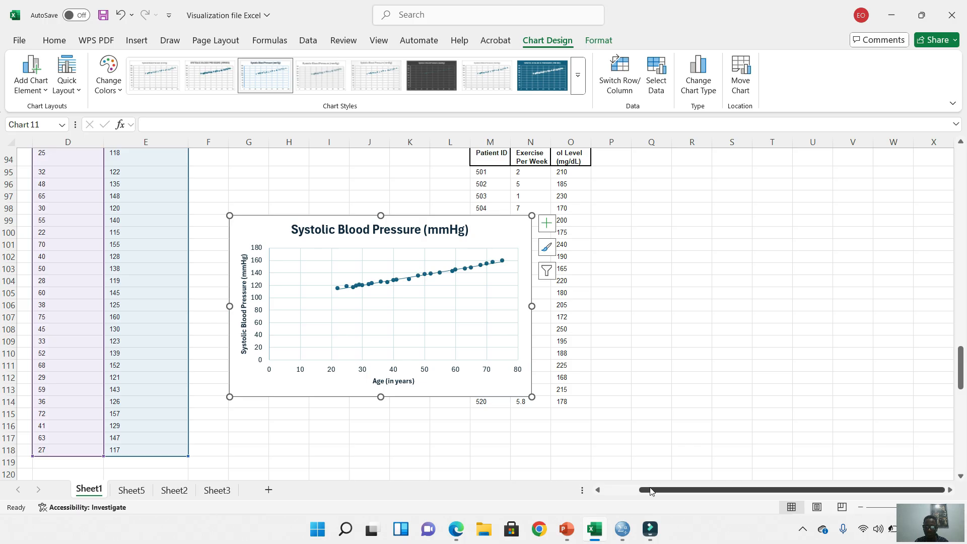
left_click_drag(643, 495, 613, 494)
left_click_drag(961, 375, 964, 407)
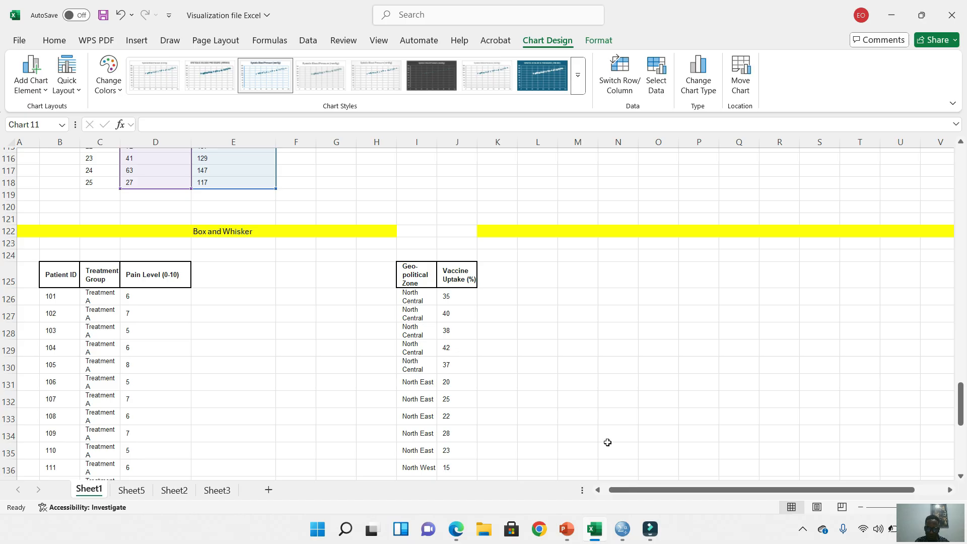
left_click_drag(958, 400, 946, 350)
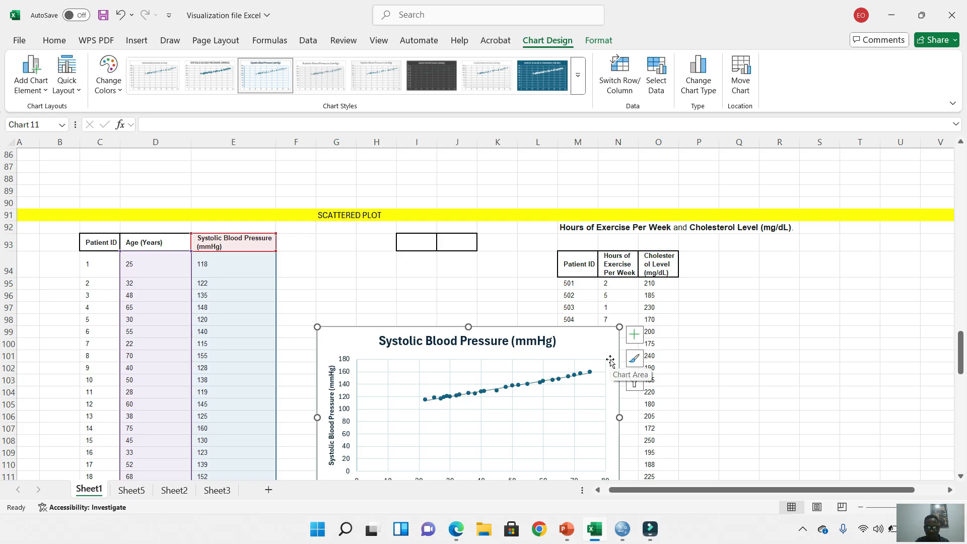
left_click_drag(962, 336, 961, 354)
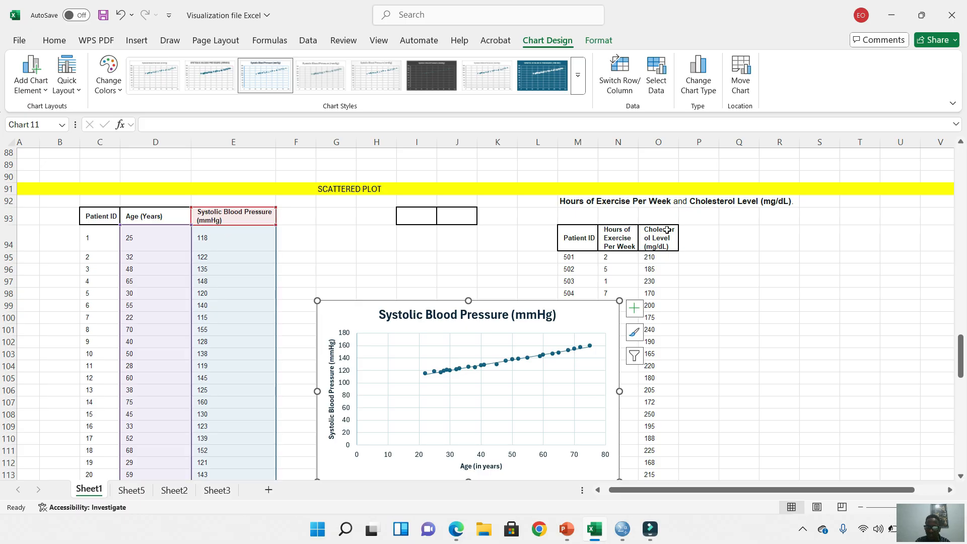
Insert a 2-D line chart from the Cholesterol Level (mg/dL) column, O94:O114, and dismiss the low battery notice
left_click_drag(667, 231, 648, 451)
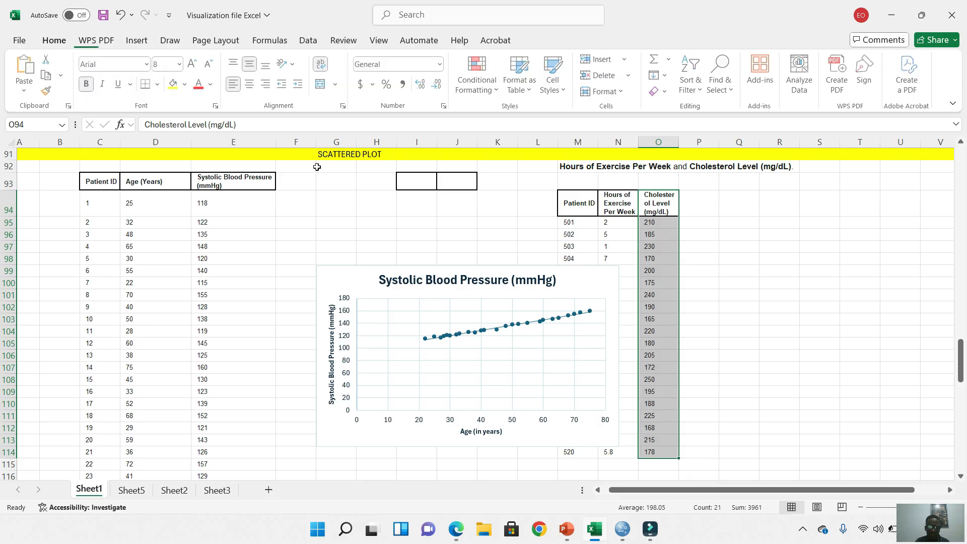
left_click(137, 40)
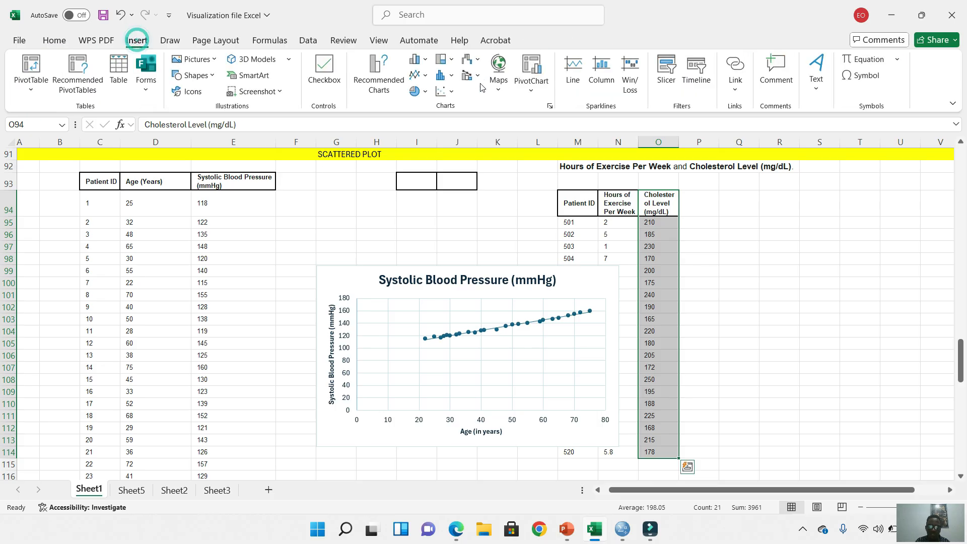
left_click(419, 75)
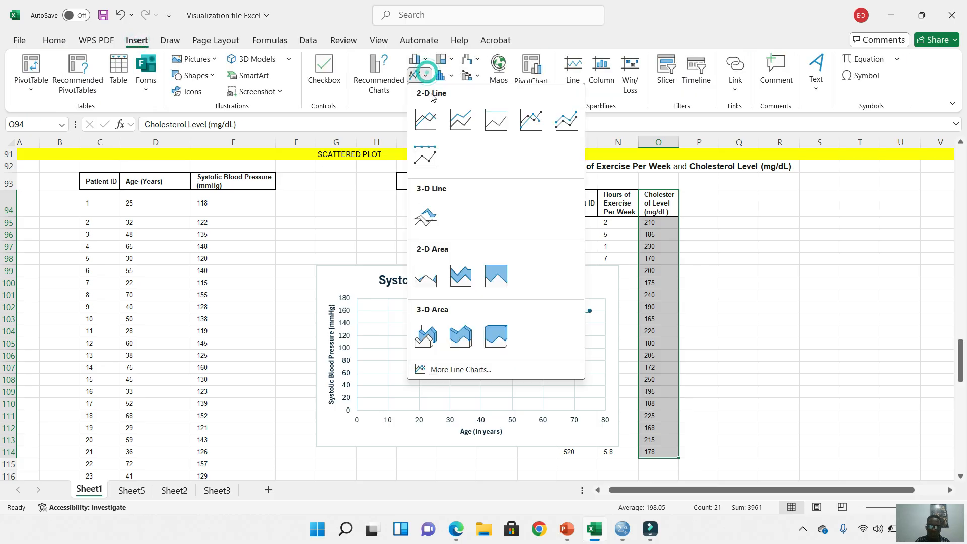
left_click(435, 120)
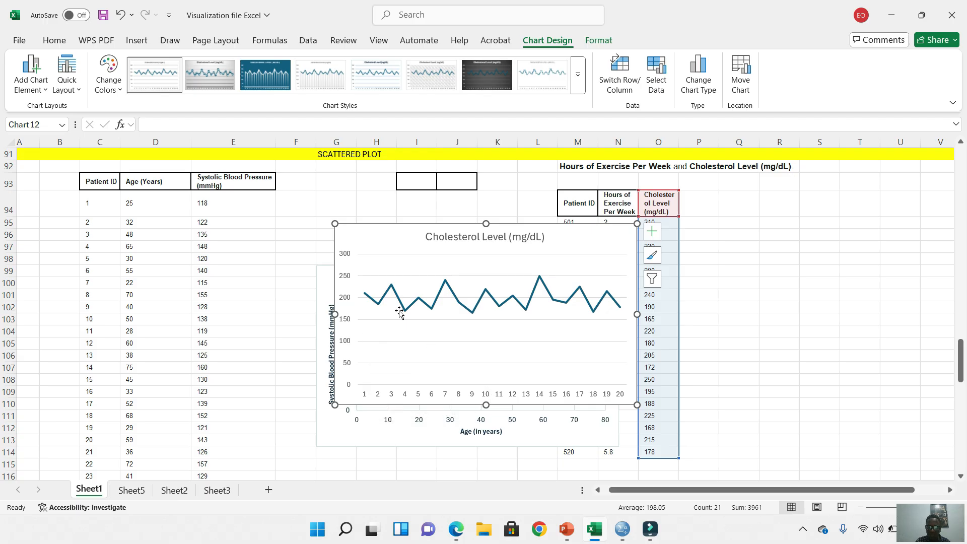
mouse_move(367, 298)
mouse_move(394, 286)
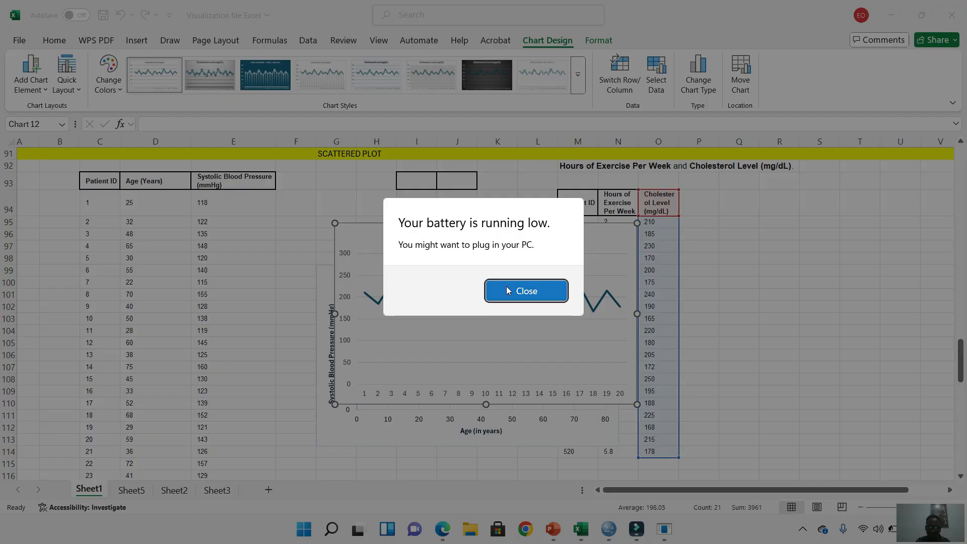
left_click(508, 288)
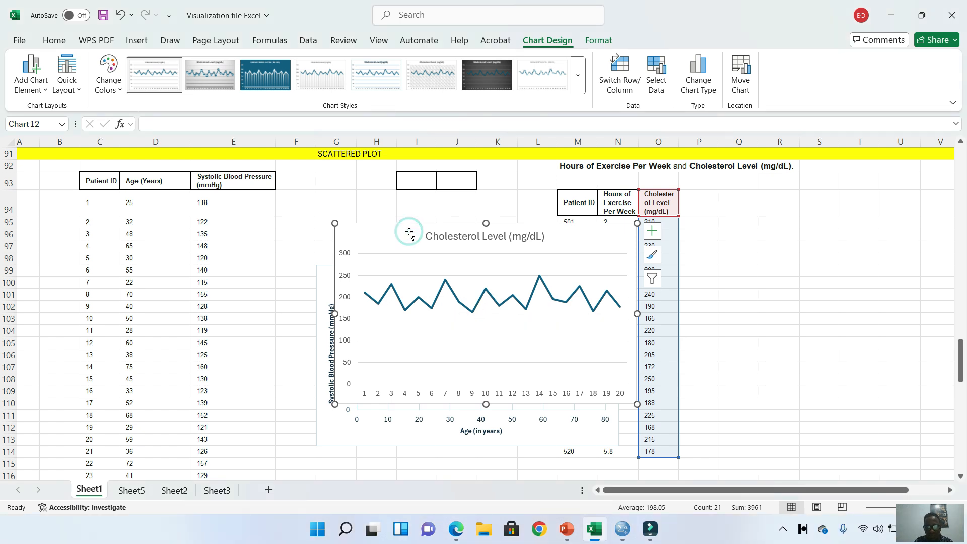
Move the Cholesterol Level line chart away from its source data onto the patient age table, and switch to the PowerPoint presentation
left_click_drag(392, 235, 228, 235)
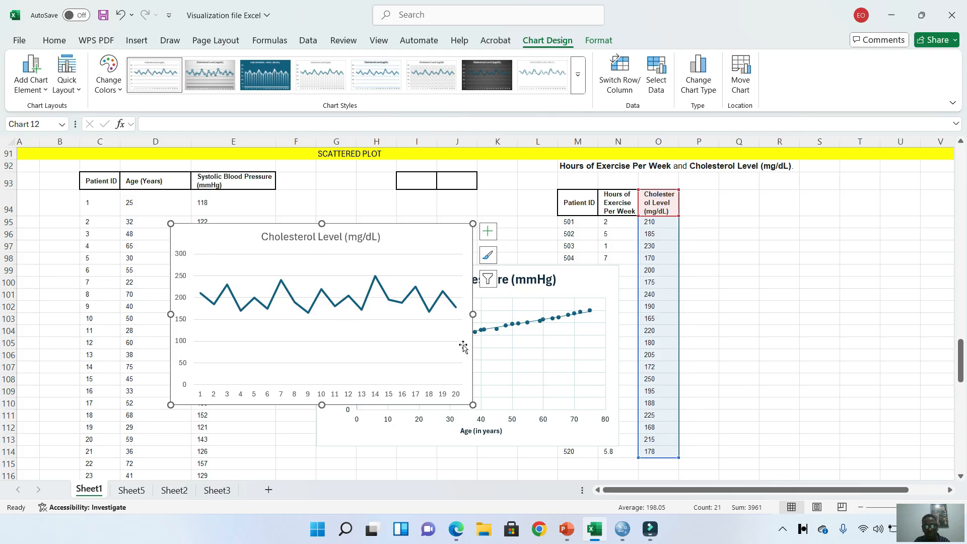
left_click(221, 230)
left_click_drag(214, 233, 197, 233)
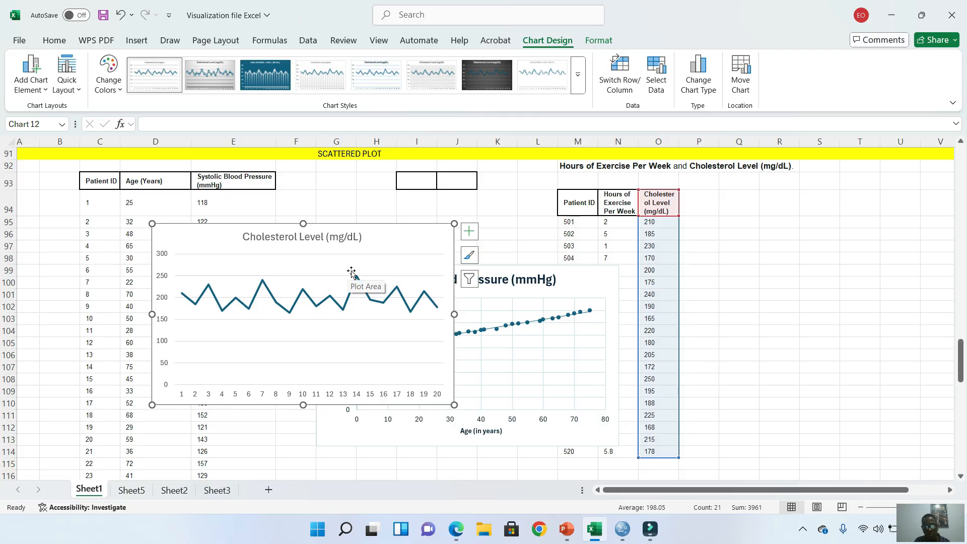
left_click_drag(179, 238, 147, 229)
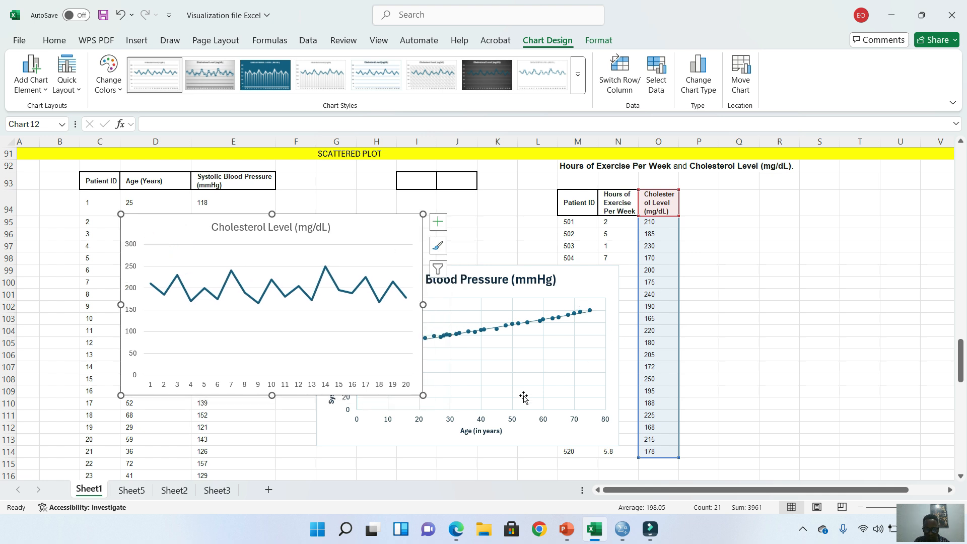
left_click(565, 527)
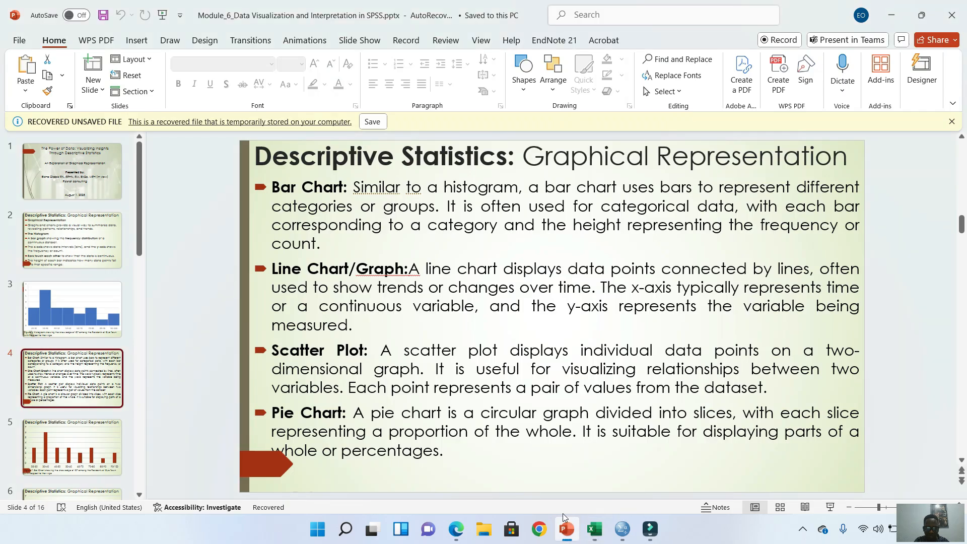
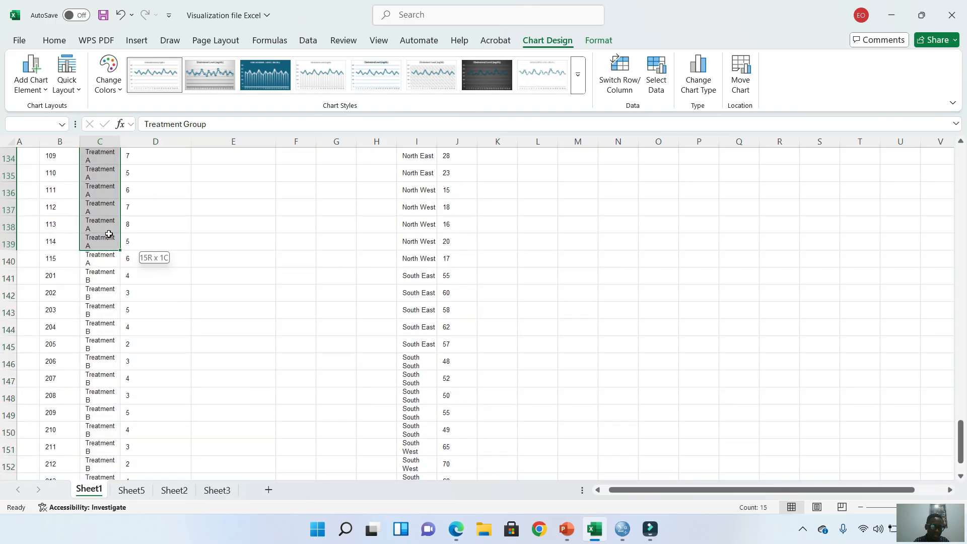
Insert a Box & Whisker chart from the Treatment Group and Pain Level (0-10) columns, C125:D155
left_click_drag(961, 430, 957, 398)
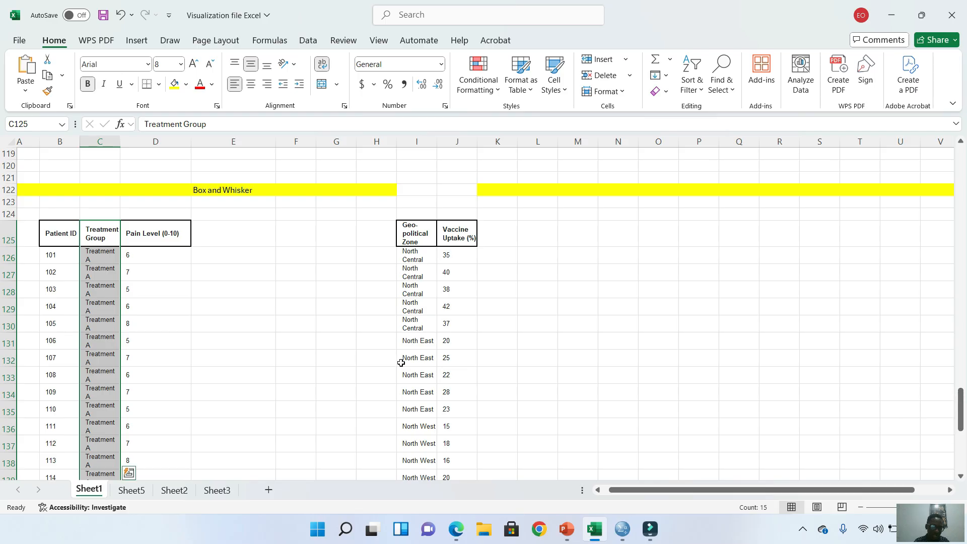
left_click(145, 267)
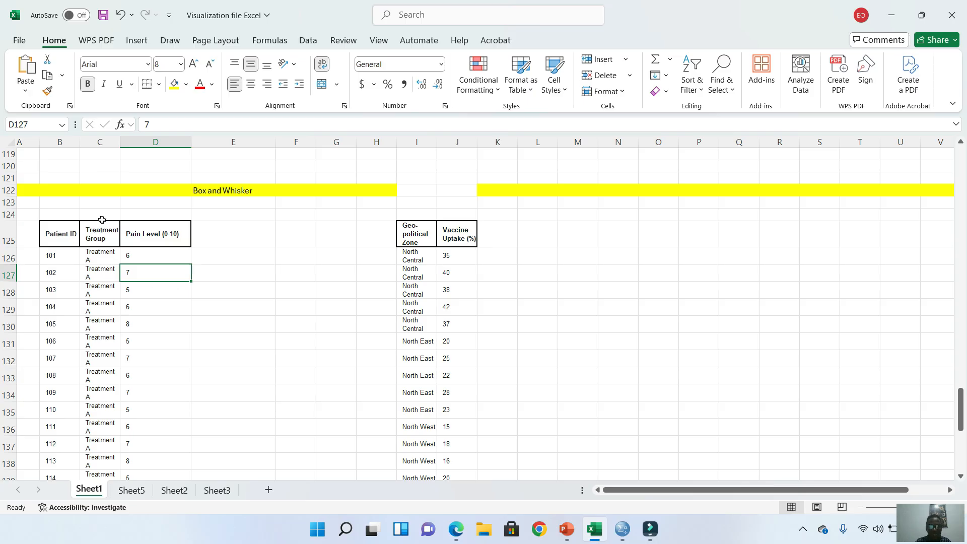
left_click_drag(95, 233, 149, 447)
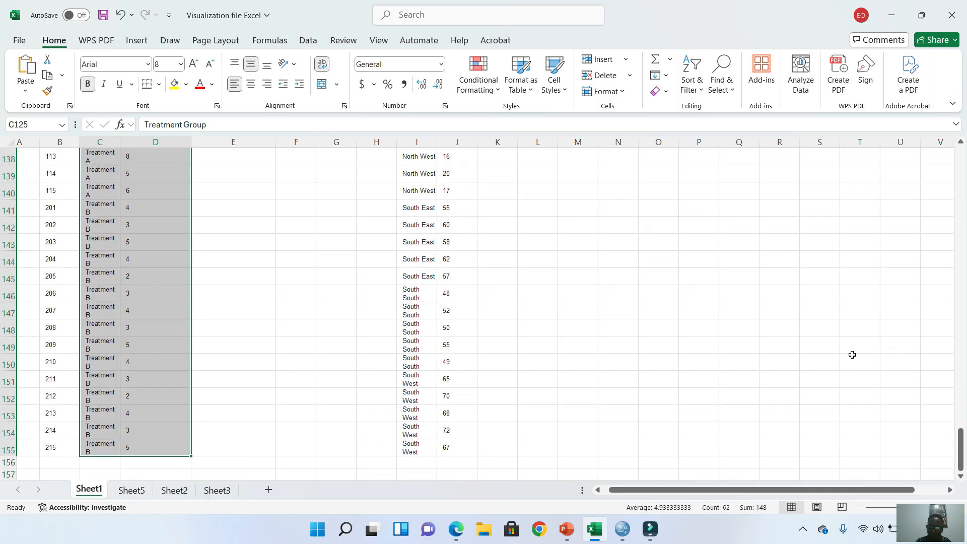
left_click_drag(960, 449, 965, 400)
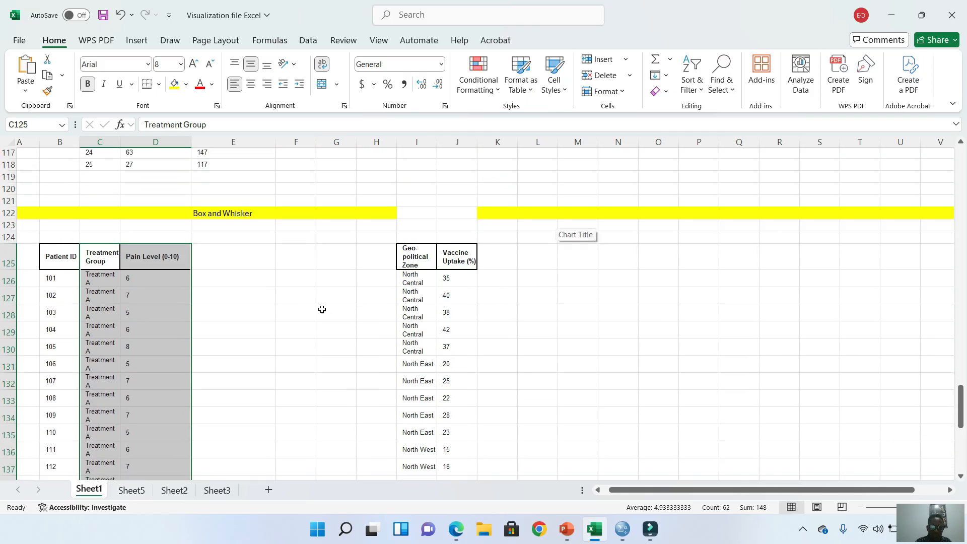
mouse_move(961, 408)
left_mouse_down()
mouse_move(963, 451)
mouse_move(961, 398)
left_mouse_up()
left_click(137, 40)
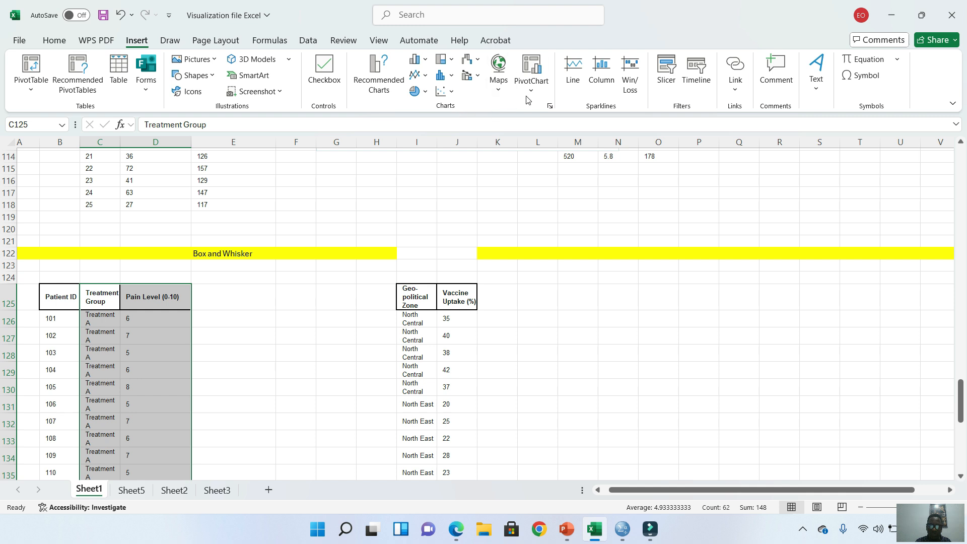
left_click(550, 105)
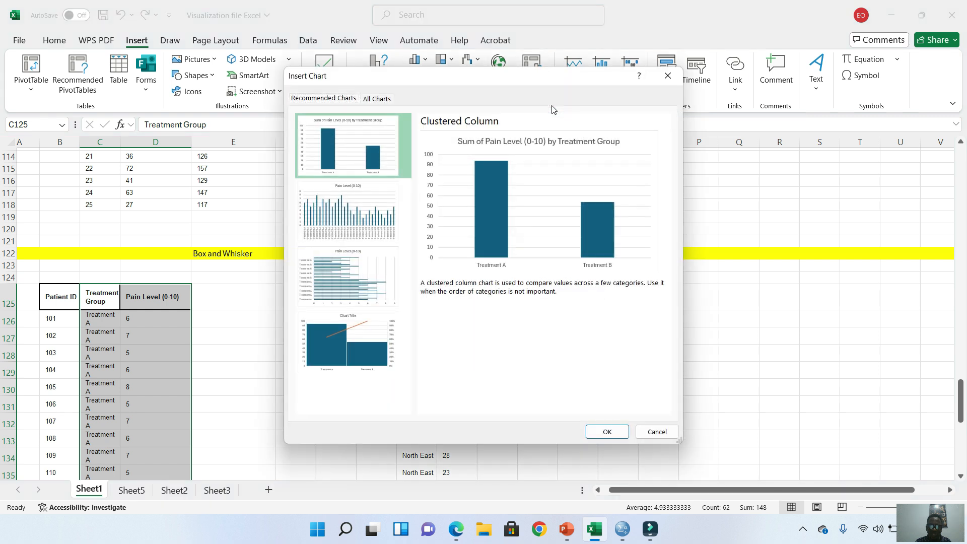
left_click(378, 99)
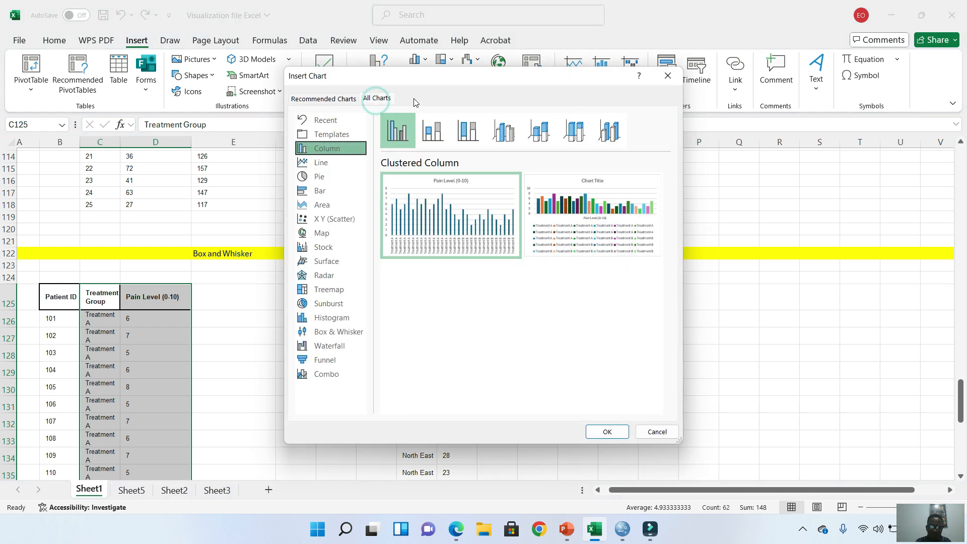
left_click(331, 333)
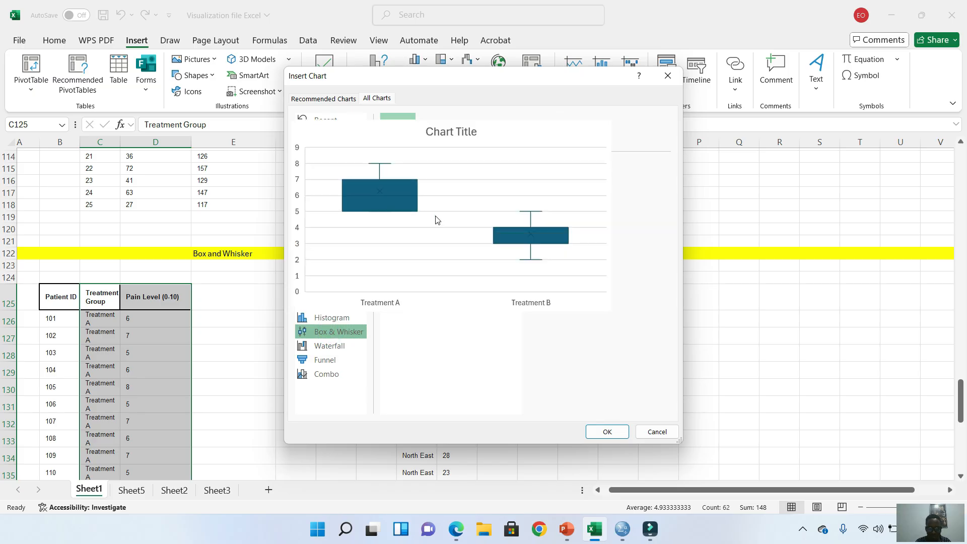
left_click(607, 433)
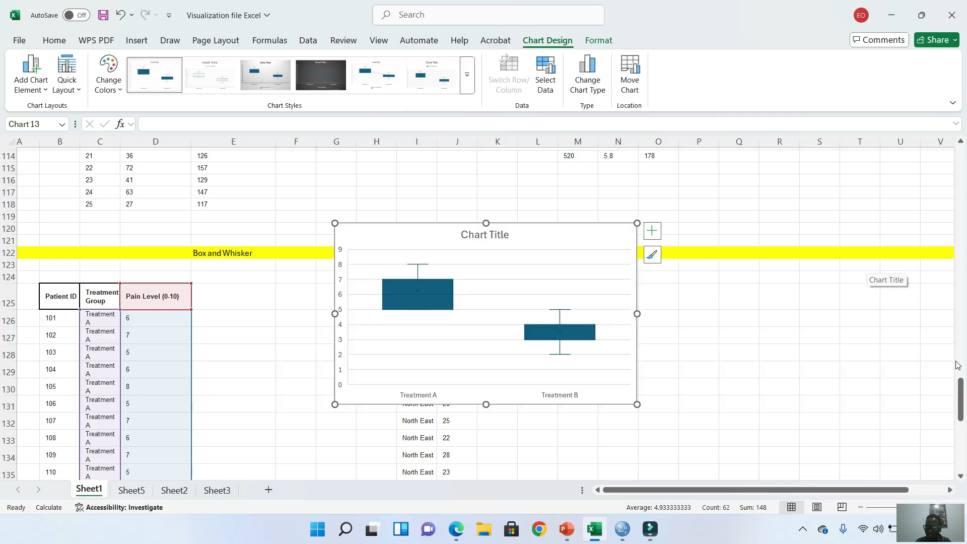
Move the box and whisker chart beside the pain level table, just below the yellow Box and Whisker heading row
left_click_drag(960, 387, 959, 400)
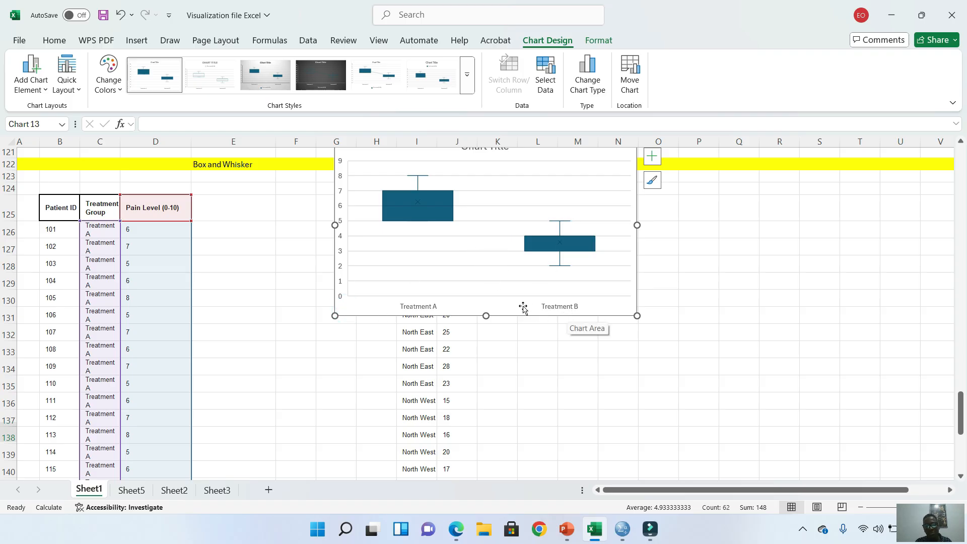
left_click_drag(369, 311, 305, 346)
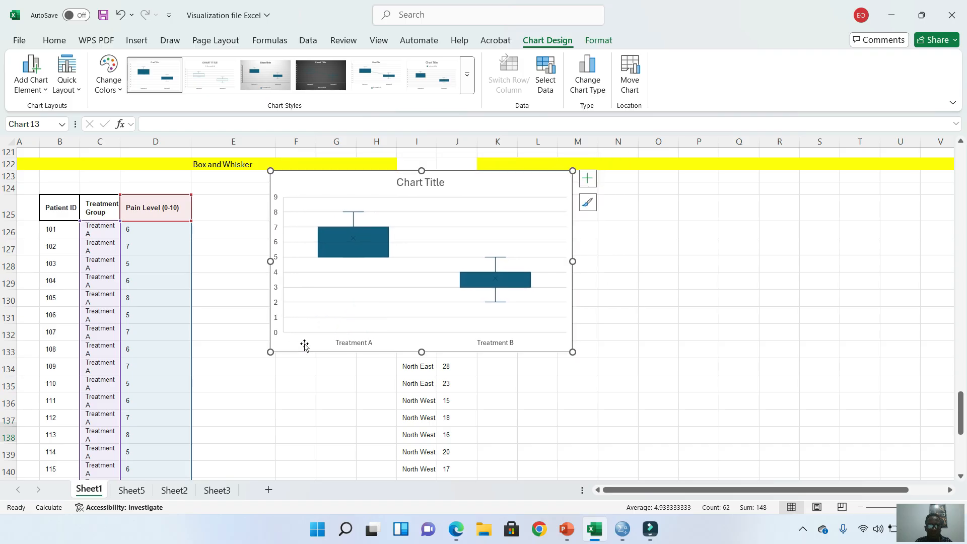
left_click(381, 80)
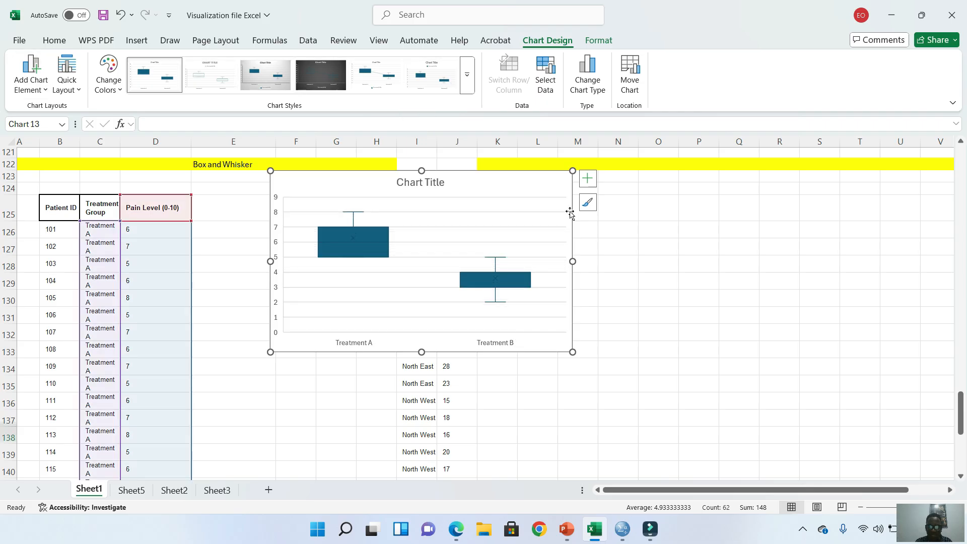
Add a legend on the right side and data labels to the box and whisker chart
left_click(588, 178)
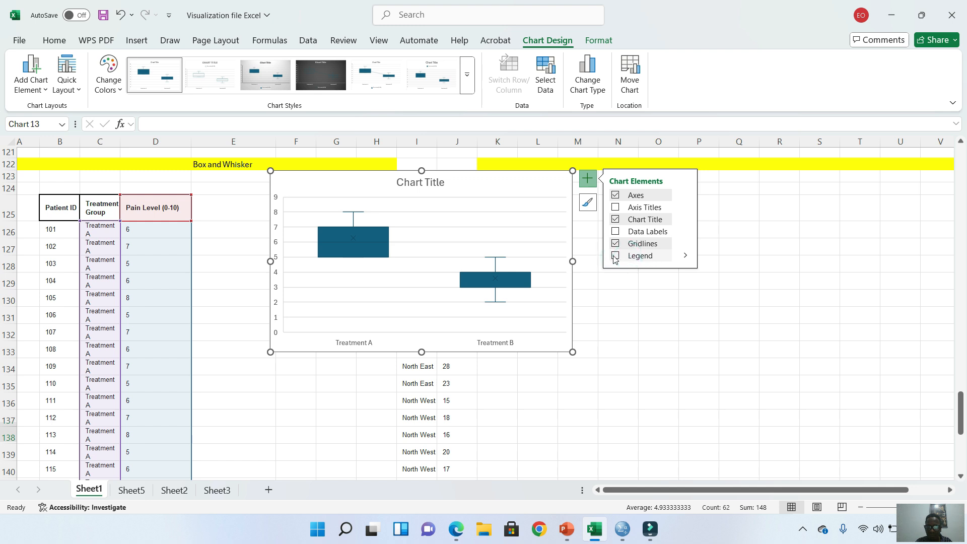
left_click(686, 258)
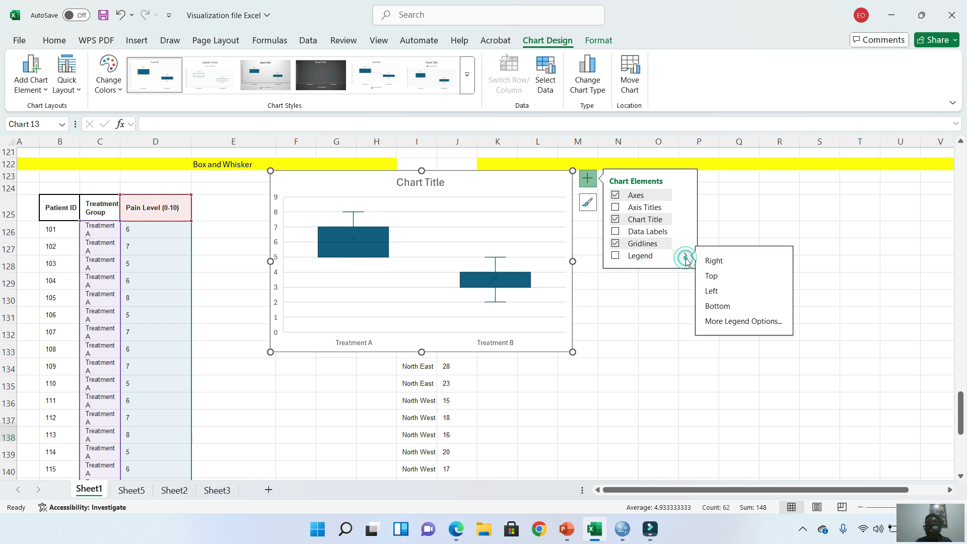
left_click(715, 262)
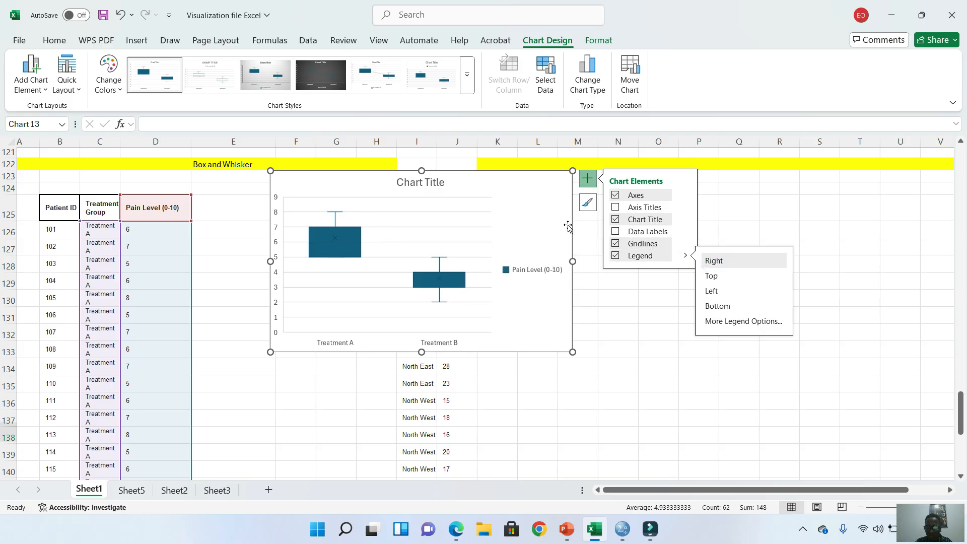
left_click(616, 232)
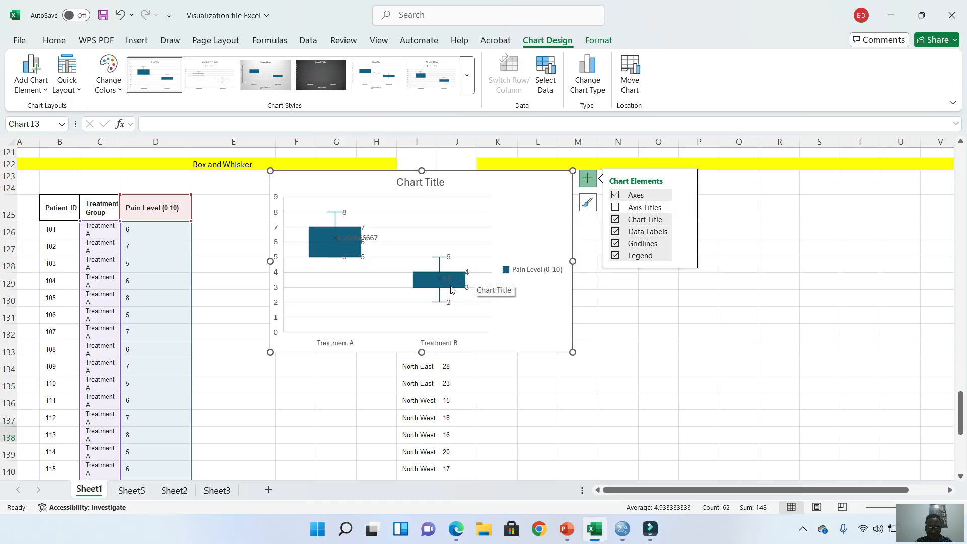
Move the Pain Level box and whisker chart off the Geo-political Zone vaccine uptake table and over the pain level table
mouse_move(449, 259)
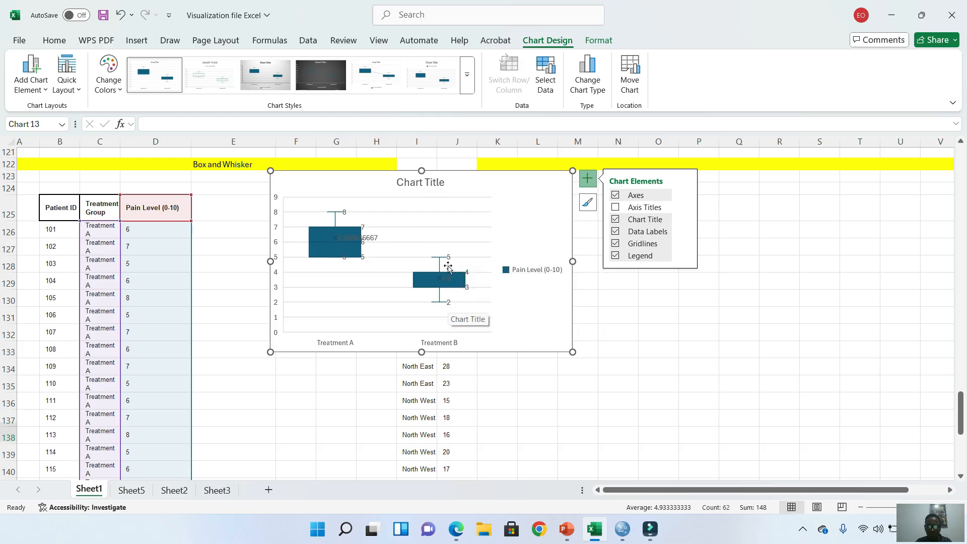
mouse_move(468, 275)
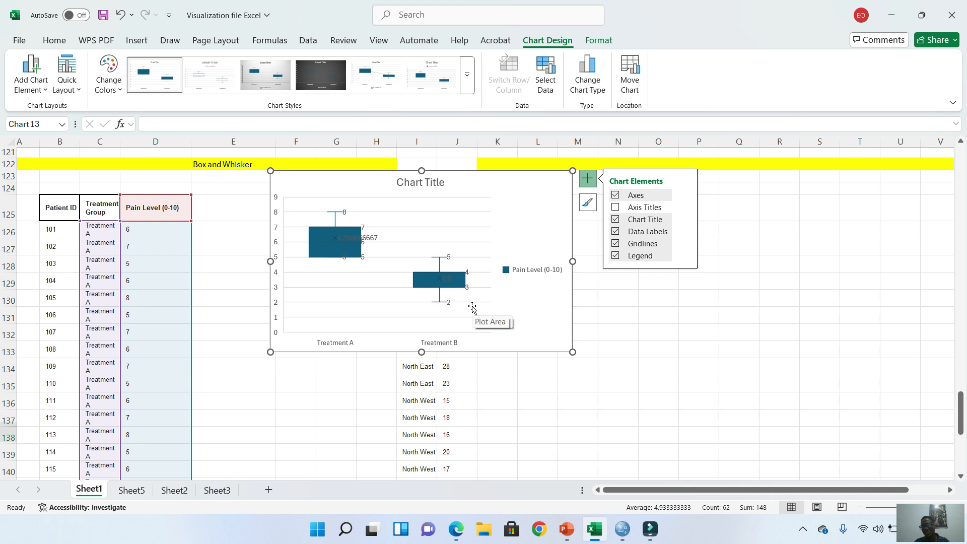
left_click(540, 194)
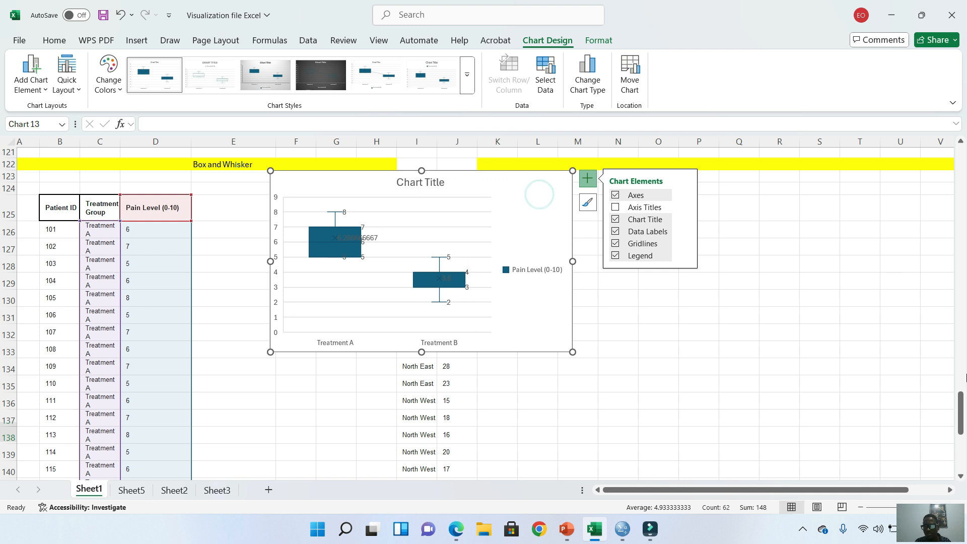
left_click_drag(964, 400, 963, 386)
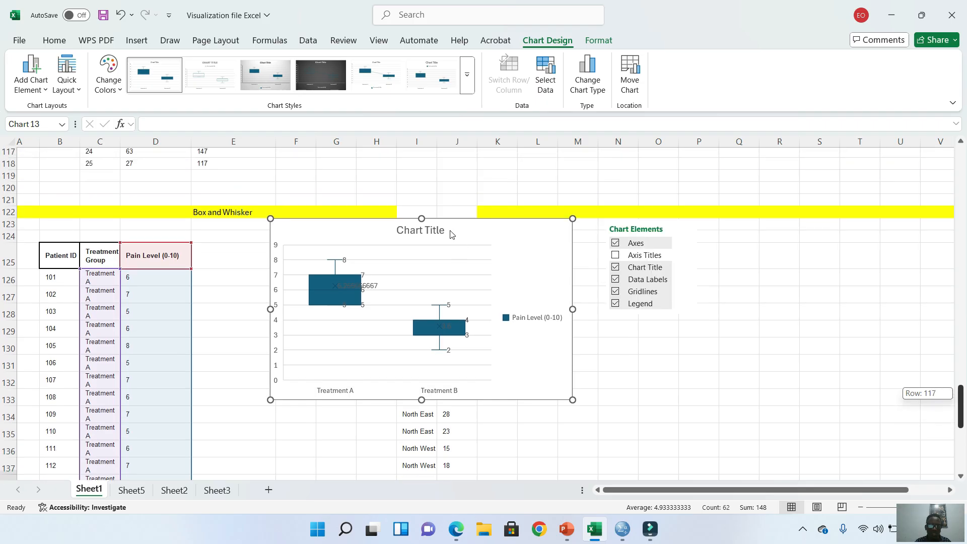
left_click(308, 237)
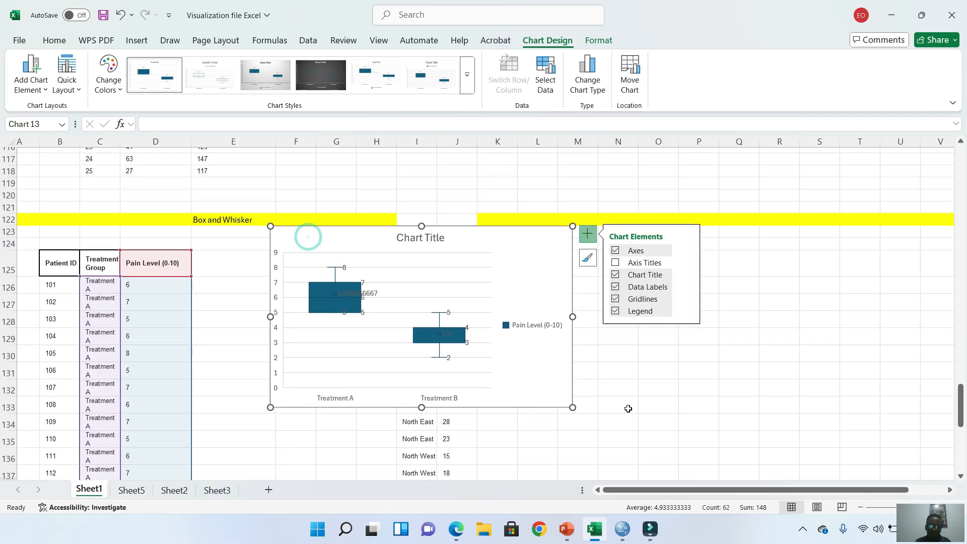
left_click(625, 407)
left_click(306, 235)
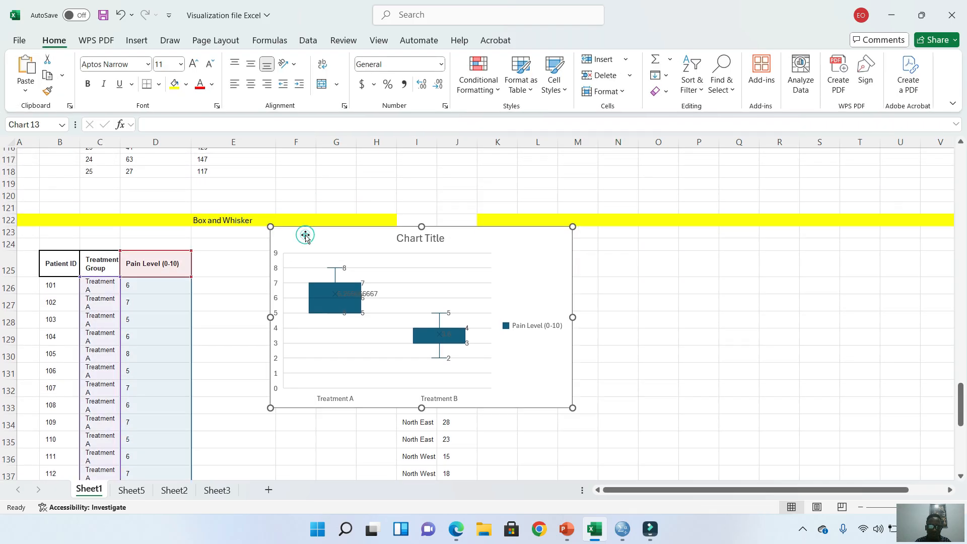
double_click(305, 235)
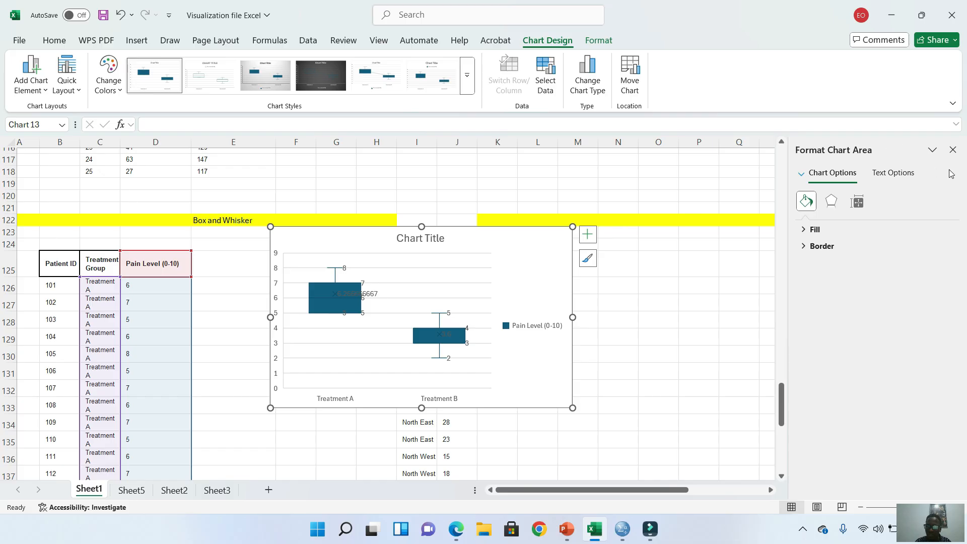
left_click(954, 150)
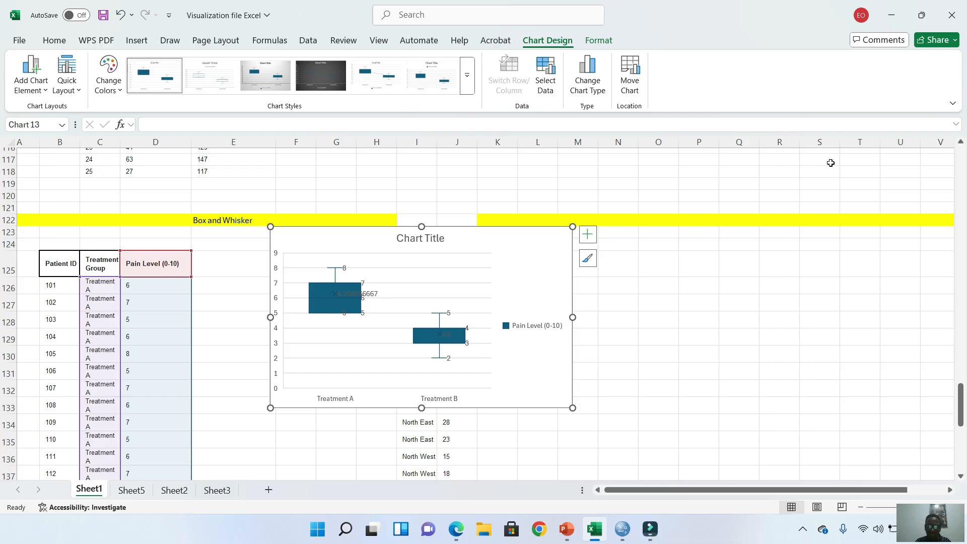
double_click(292, 237)
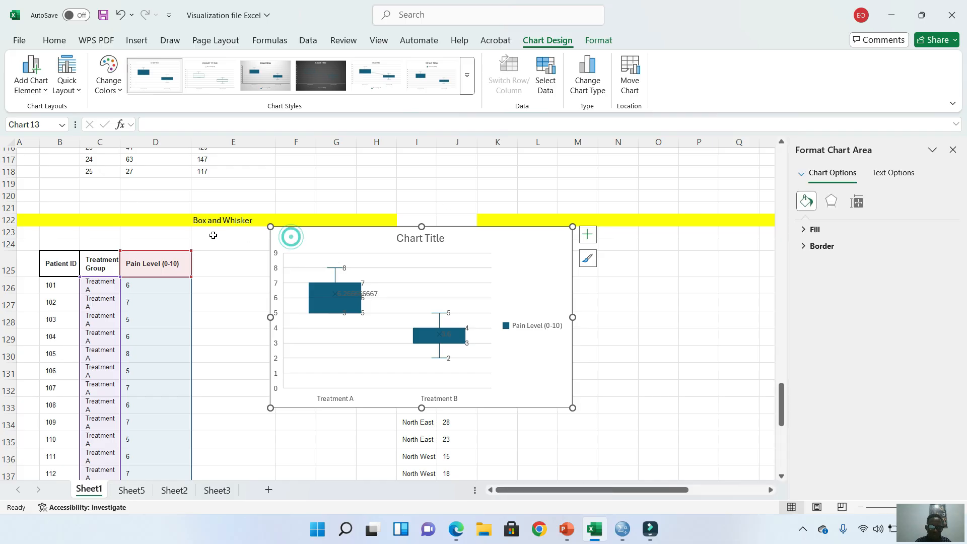
left_click(953, 150)
left_click_drag(300, 240, 80, 228)
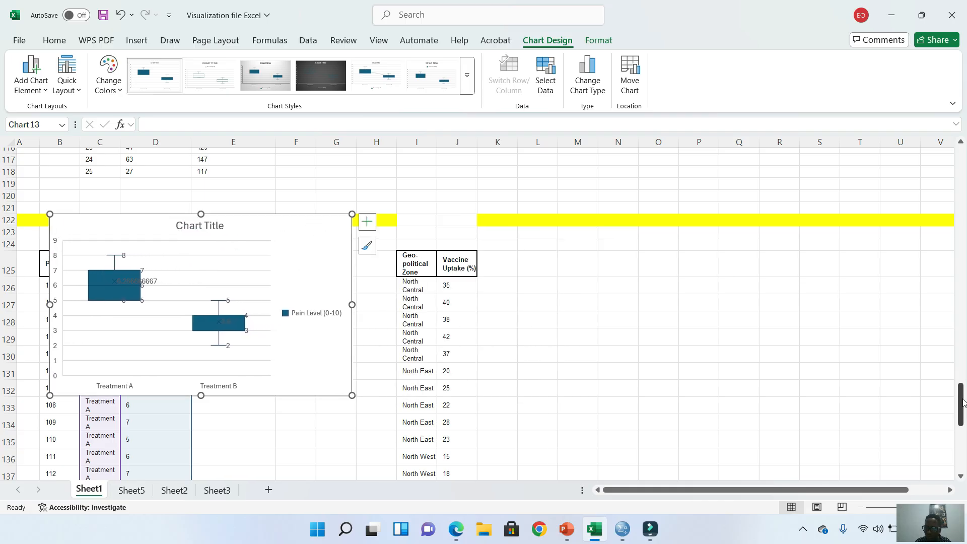
Insert a Box & Whisker chart from the Geo-political Zone and Vaccine Uptake (%) columns, I125:J155, and shift it slightly up and left
left_click_drag(960, 403, 960, 411)
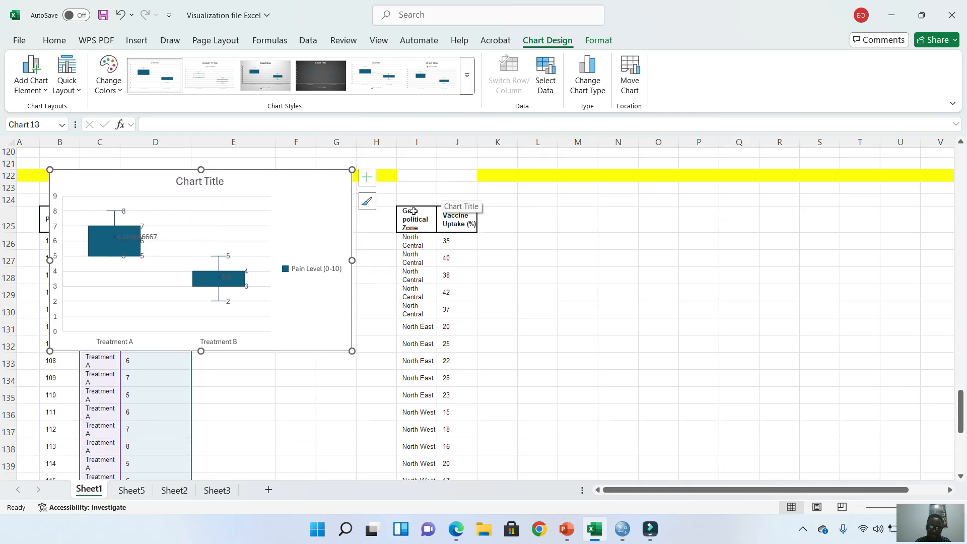
left_click_drag(410, 217, 458, 365)
left_click_drag(462, 432, 446, 448)
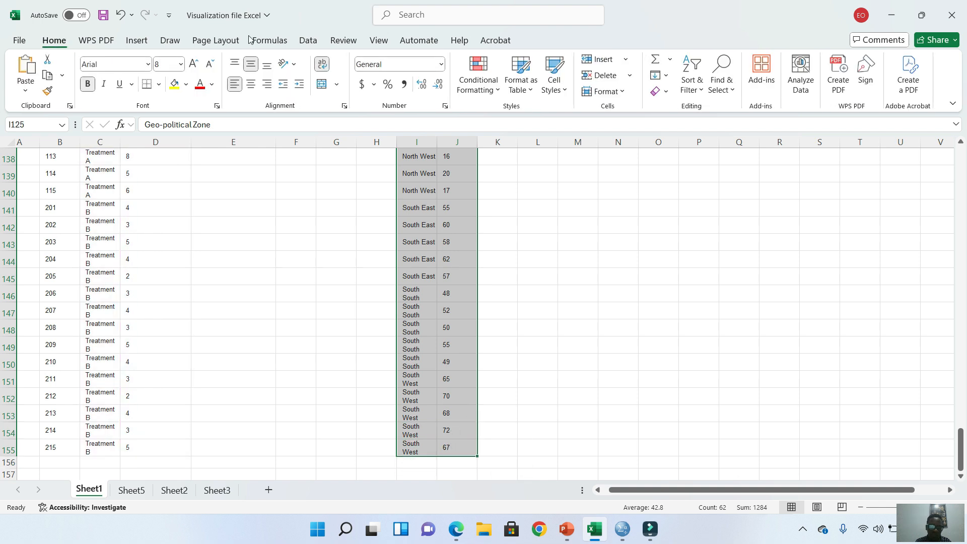
left_click(137, 41)
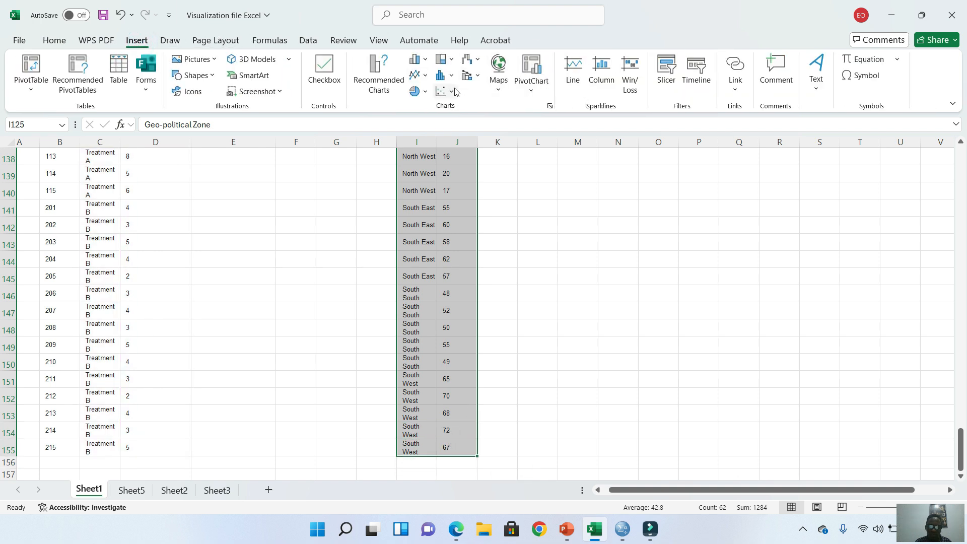
left_click(550, 105)
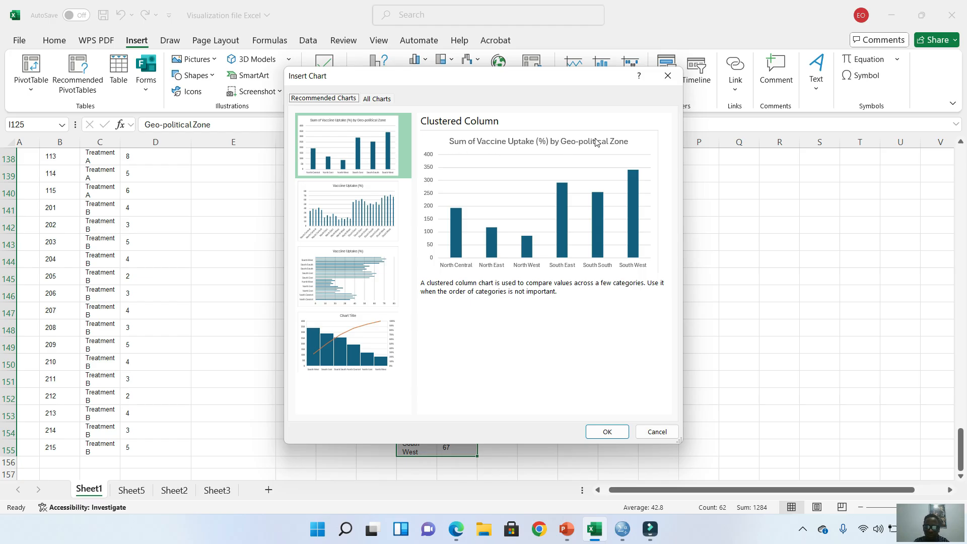
left_click(376, 101)
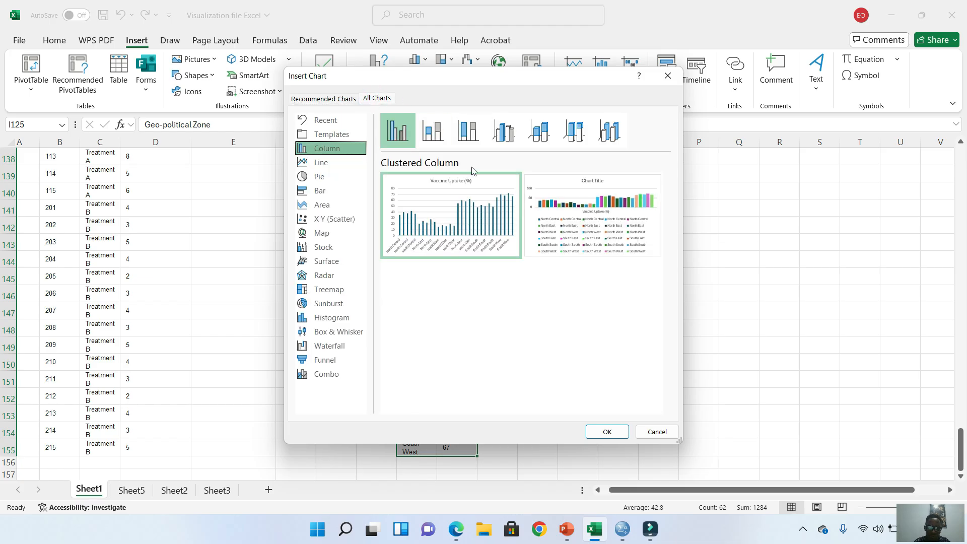
mouse_move(562, 215)
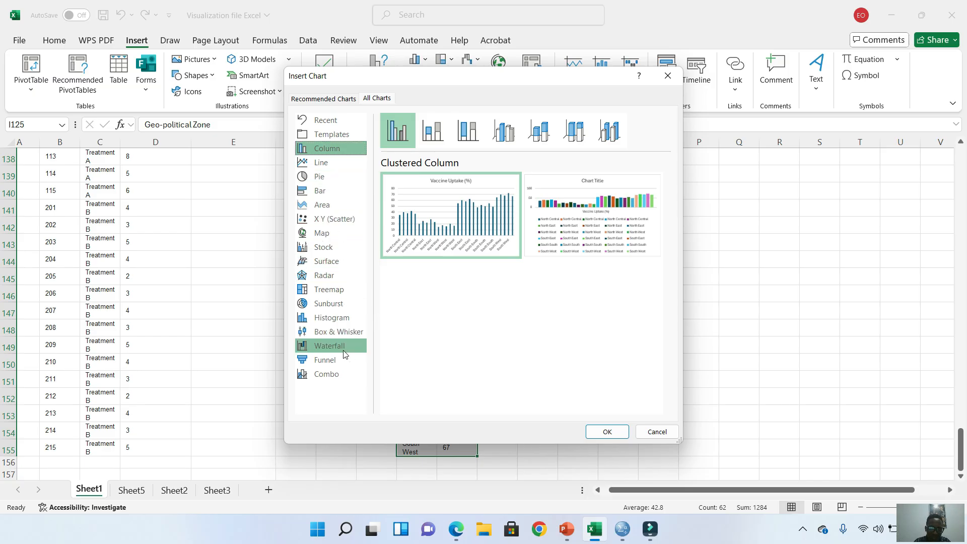
left_click(328, 317)
left_click(328, 331)
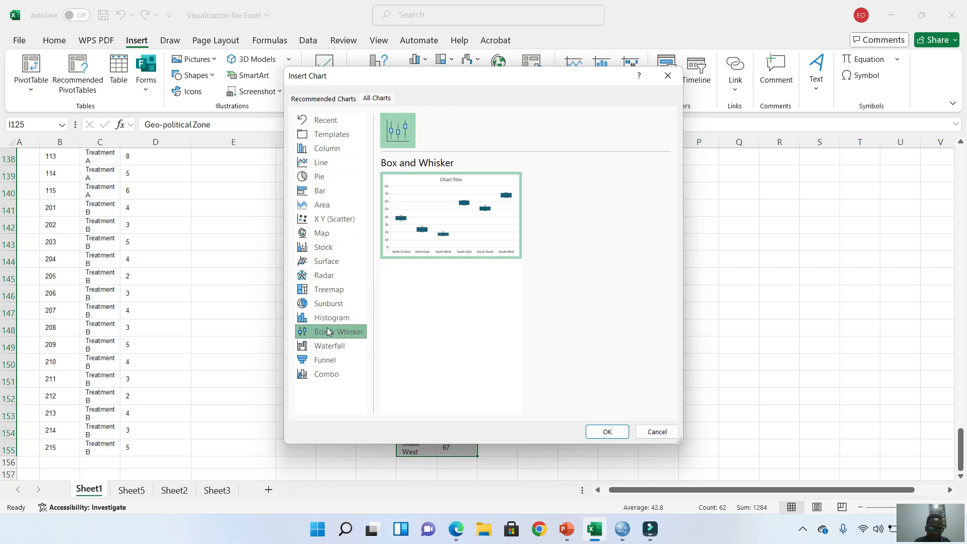
left_click(427, 209)
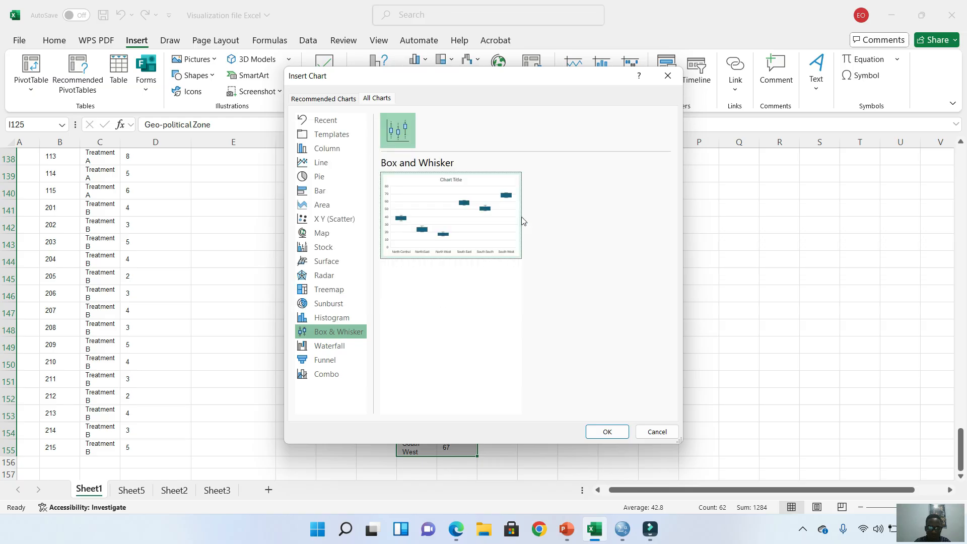
left_click(522, 216)
left_click(461, 214)
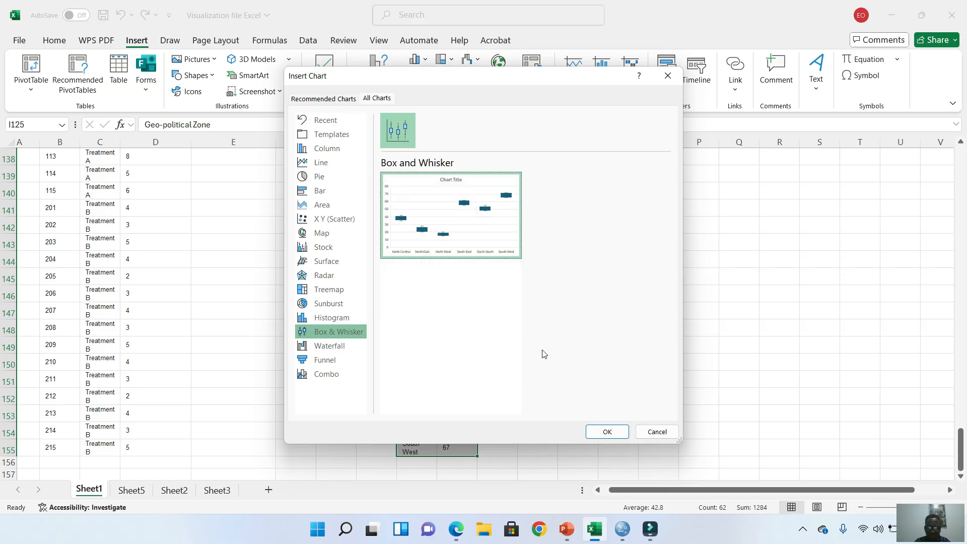
left_click(604, 437)
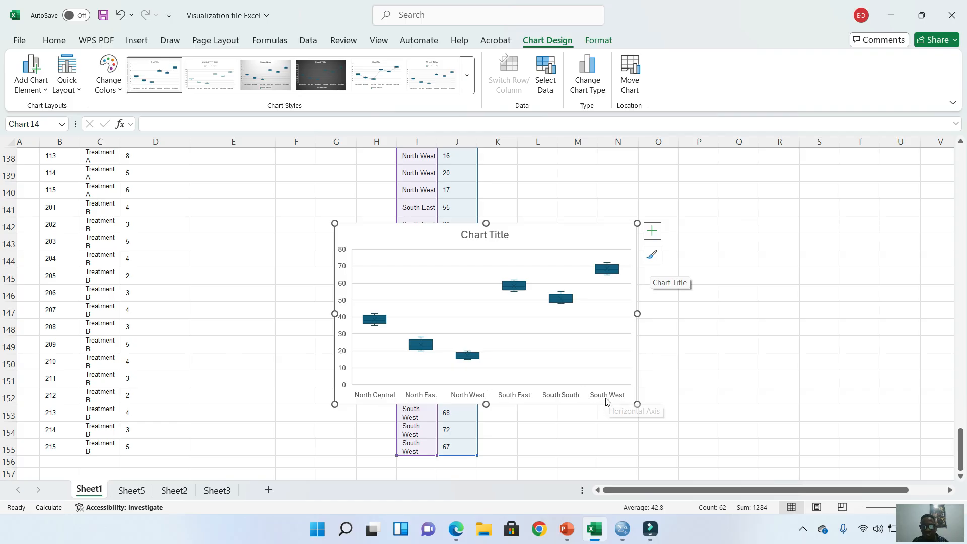
left_click_drag(361, 232, 299, 223)
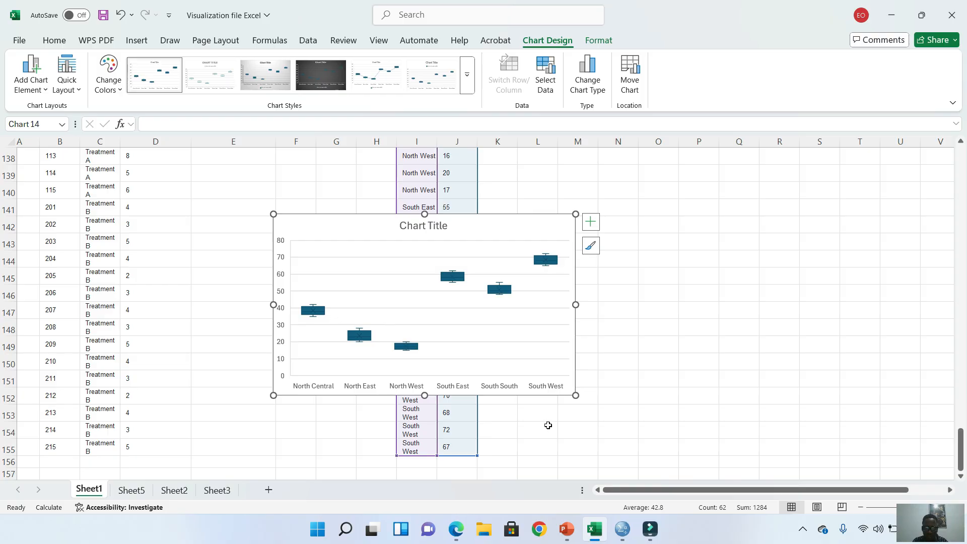
Switch to the PowerPoint presentation and show the MAPs and Heat Maps slide
left_click(566, 529)
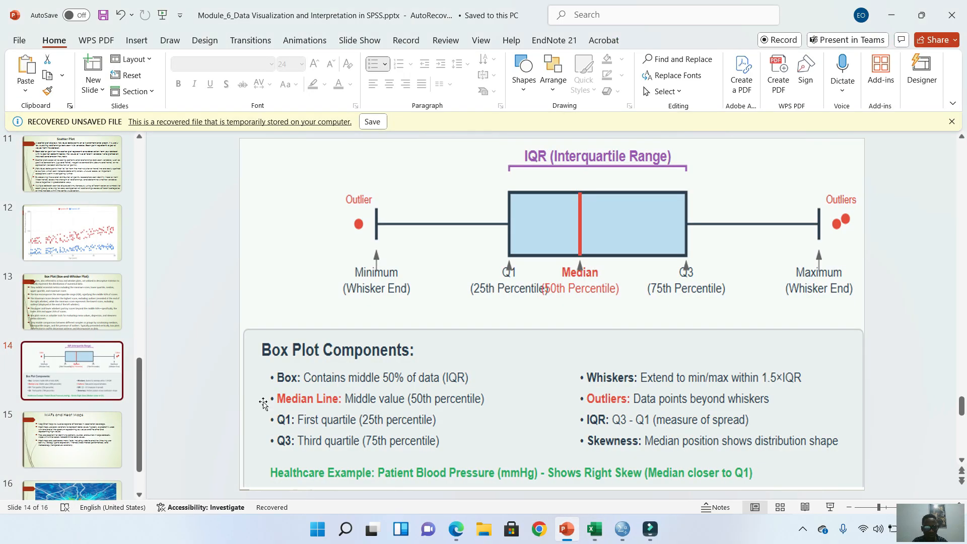
scroll(150, 397, "down", 1)
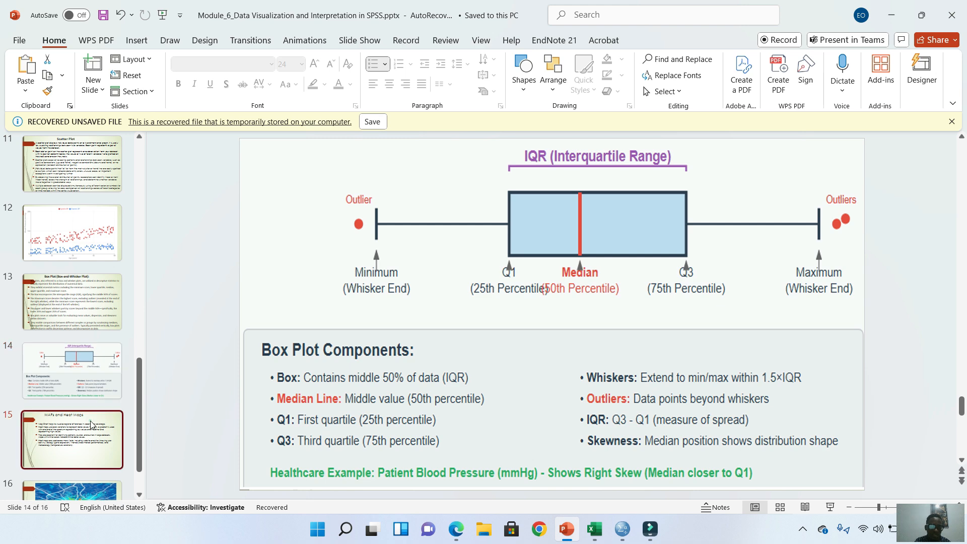
left_click_drag(140, 393, 143, 403)
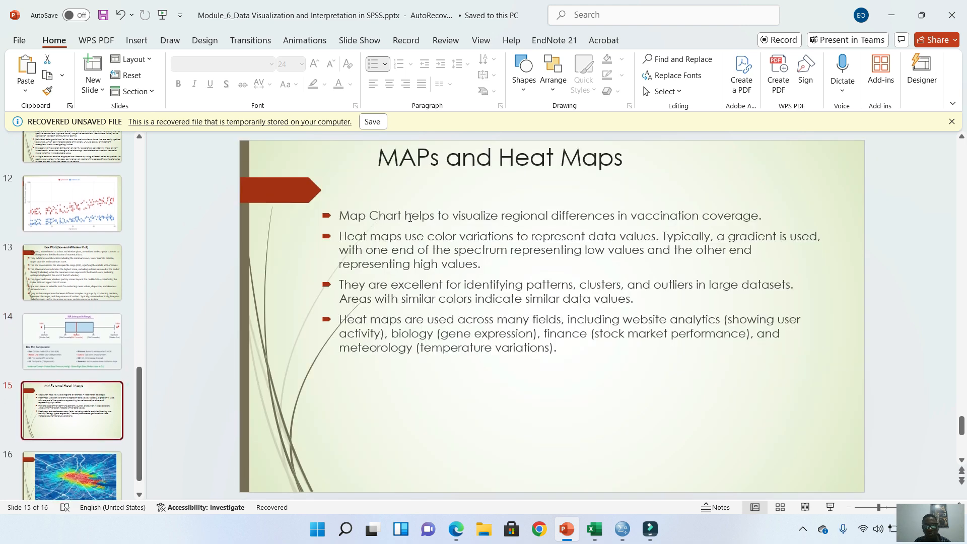
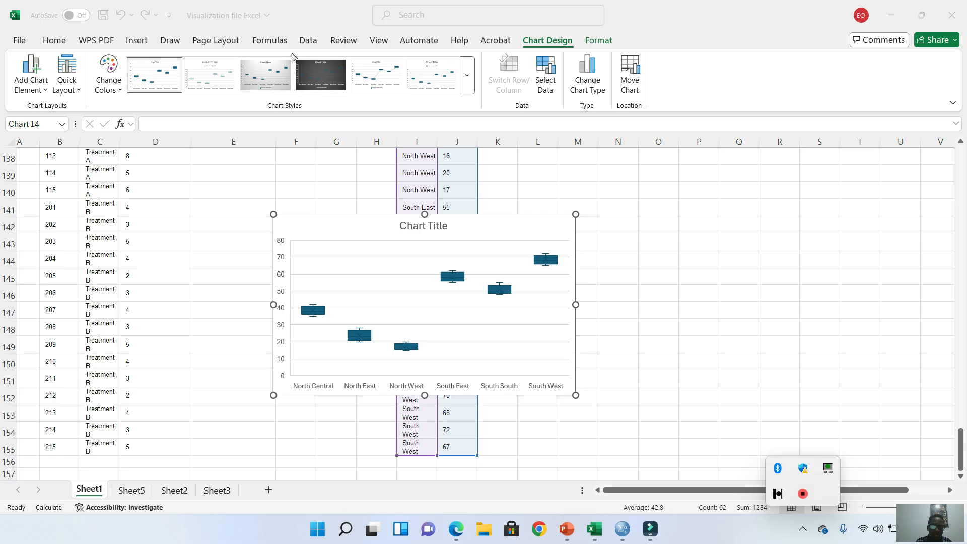
Back in Excel, insert a Filled Map chart on Sheet5 from the State / FCT and Vaccine Uptake (%) columns, B3:C40
left_click(137, 42)
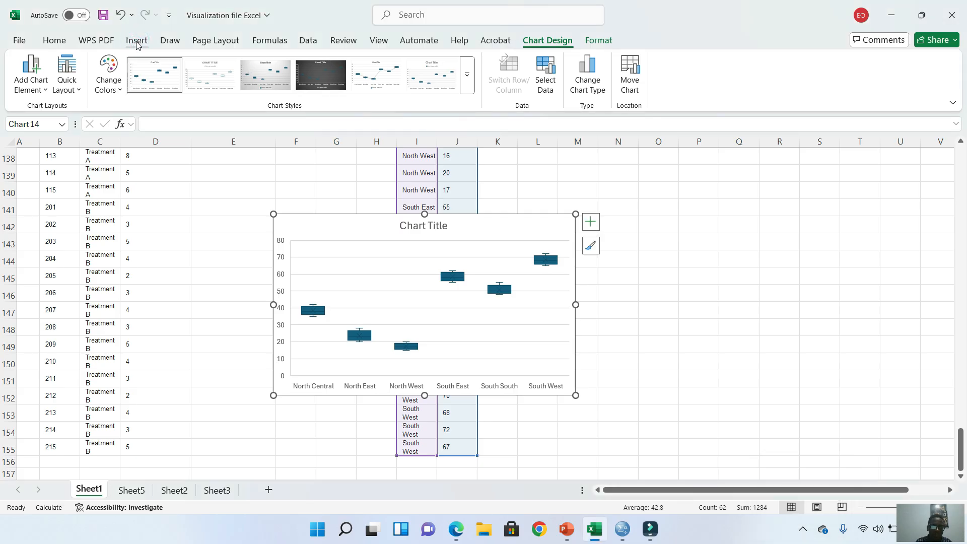
left_click(137, 41)
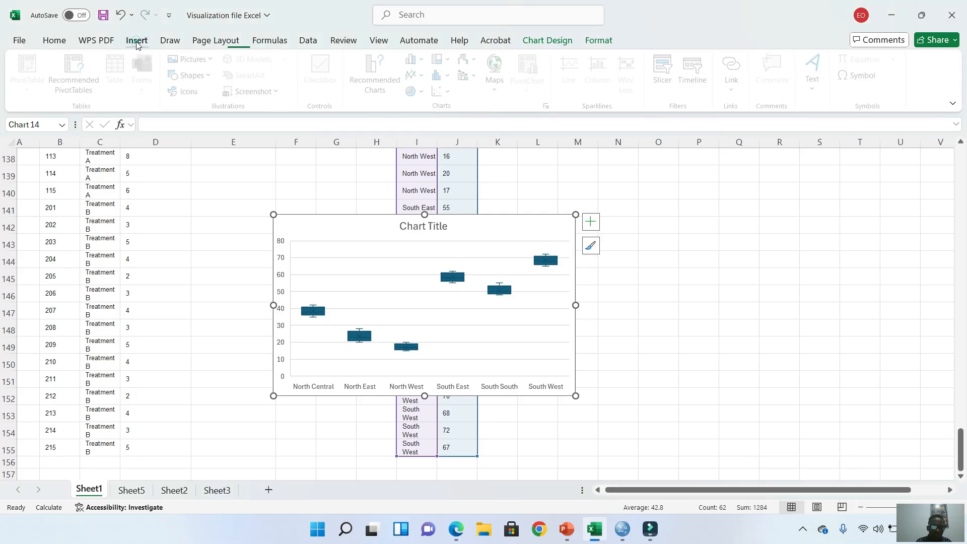
left_click(213, 255)
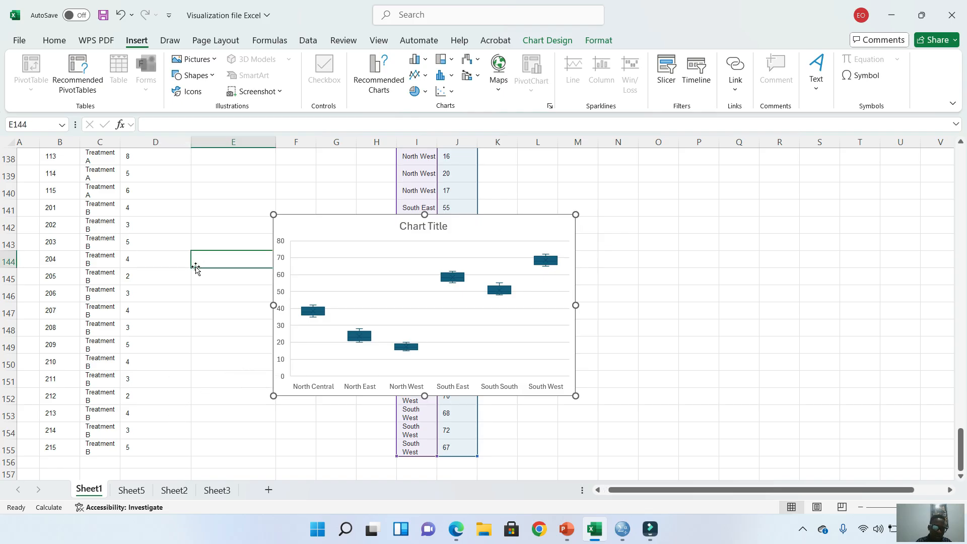
left_click(135, 491)
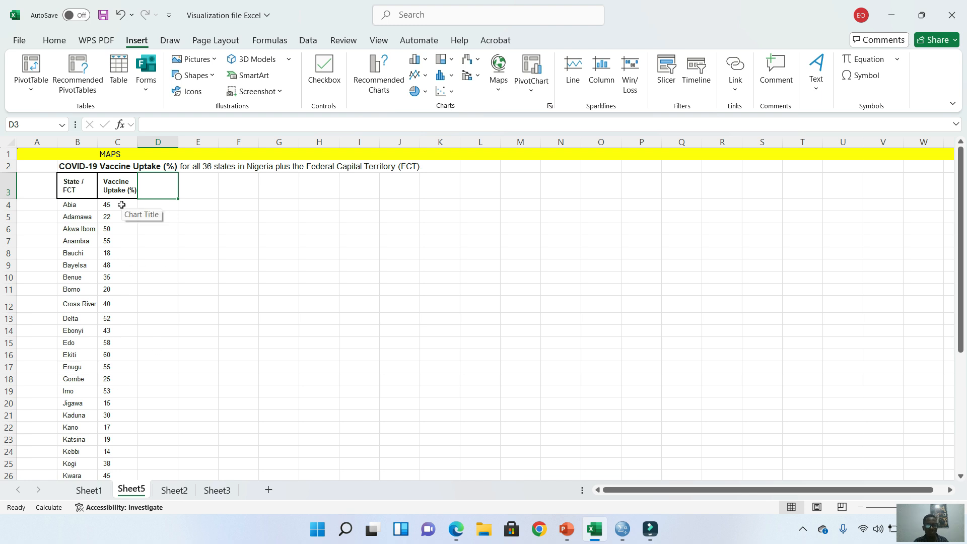
left_click_drag(74, 182, 102, 278)
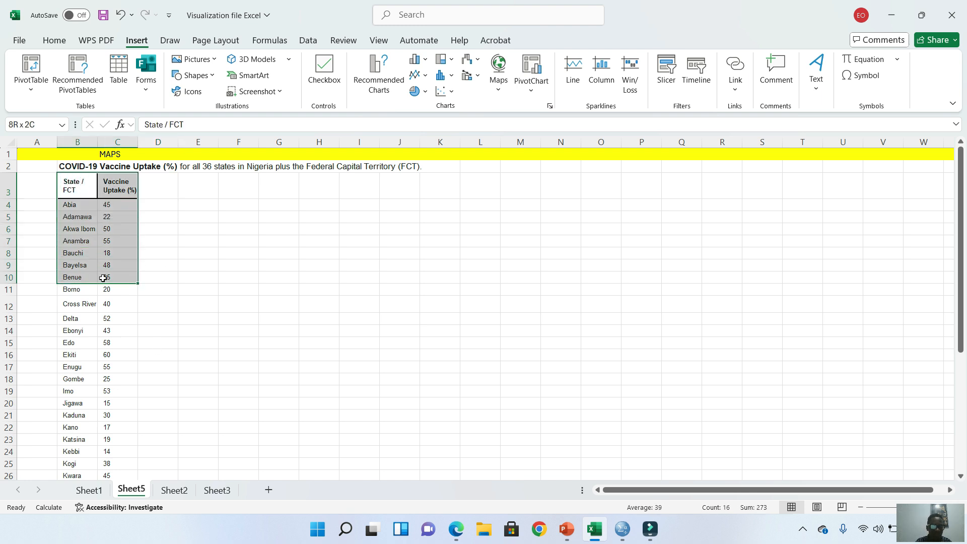
left_click(75, 184)
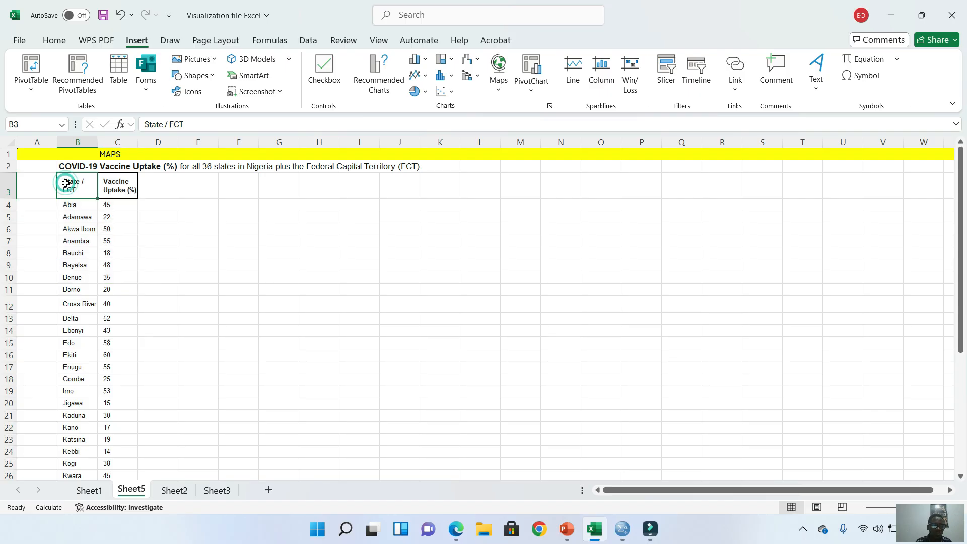
left_click(117, 188)
left_click(81, 190)
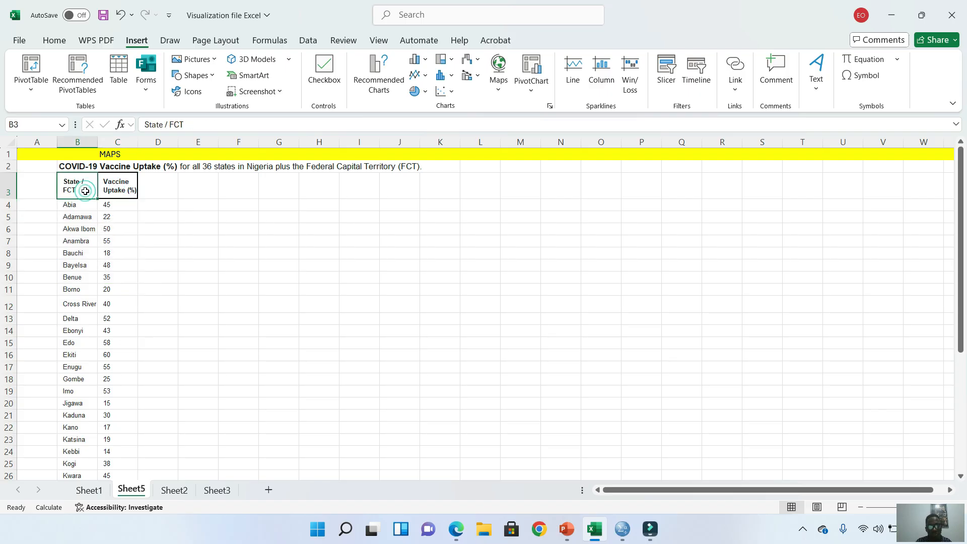
left_click_drag(83, 190, 122, 407)
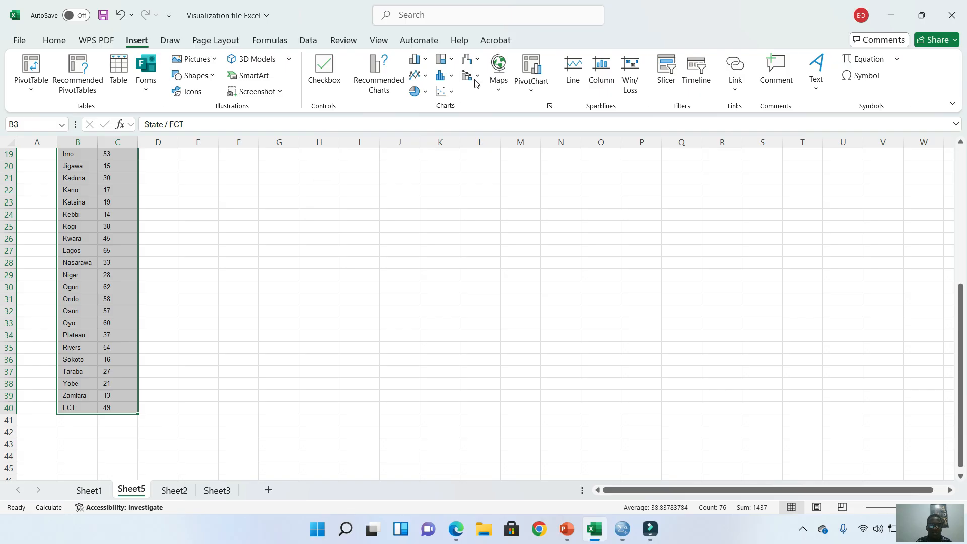
left_click(505, 87)
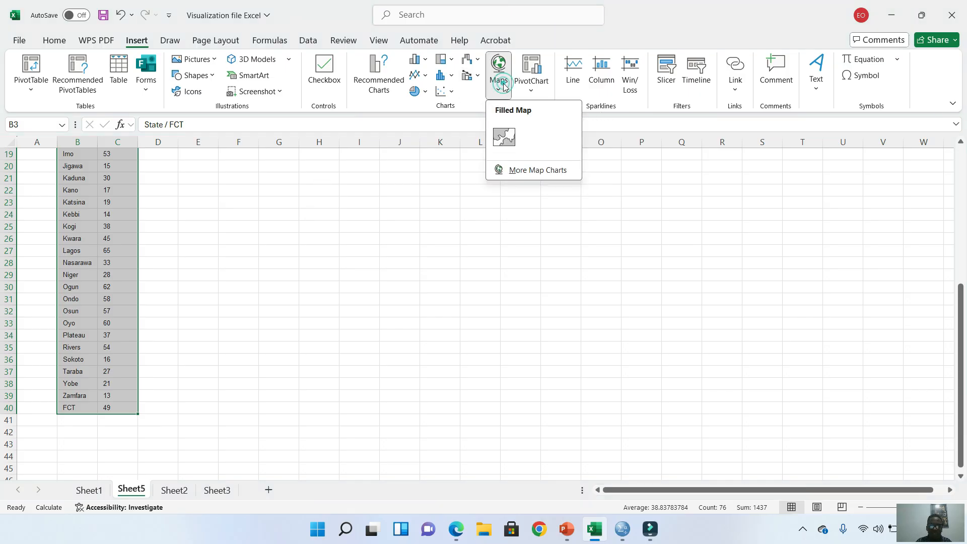
left_click(514, 142)
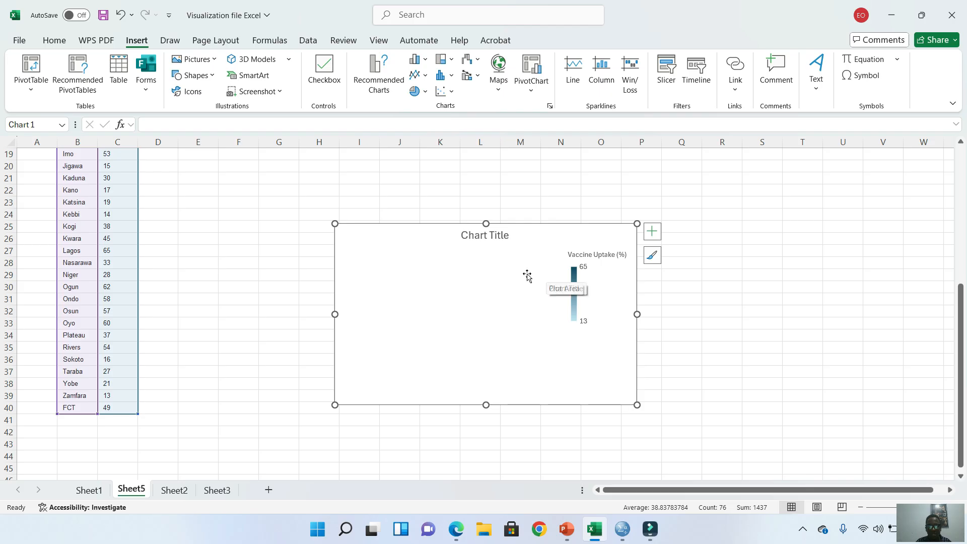
Move the filled map chart up and to the left, closer to the state vaccine uptake table
left_click_drag(380, 231, 276, 199)
mouse_move(410, 275)
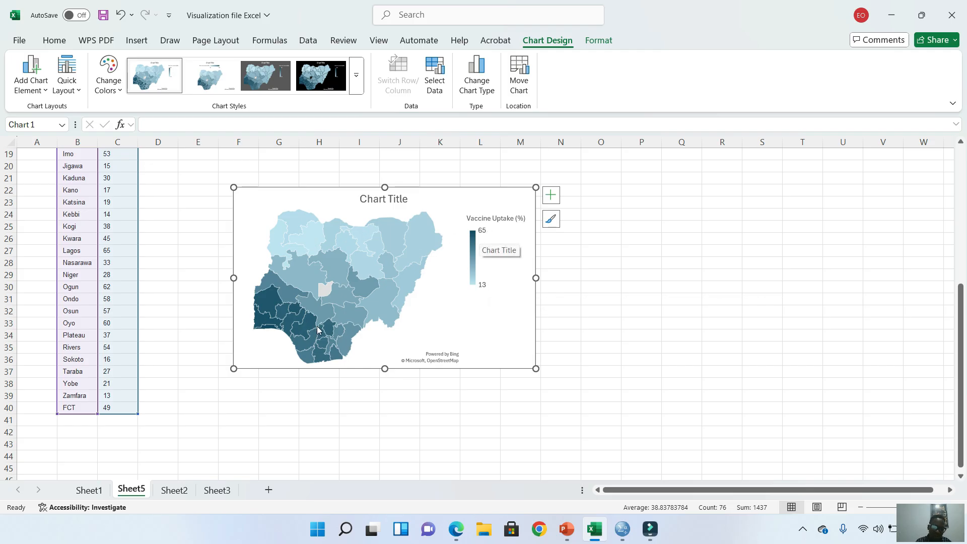
left_click(529, 336)
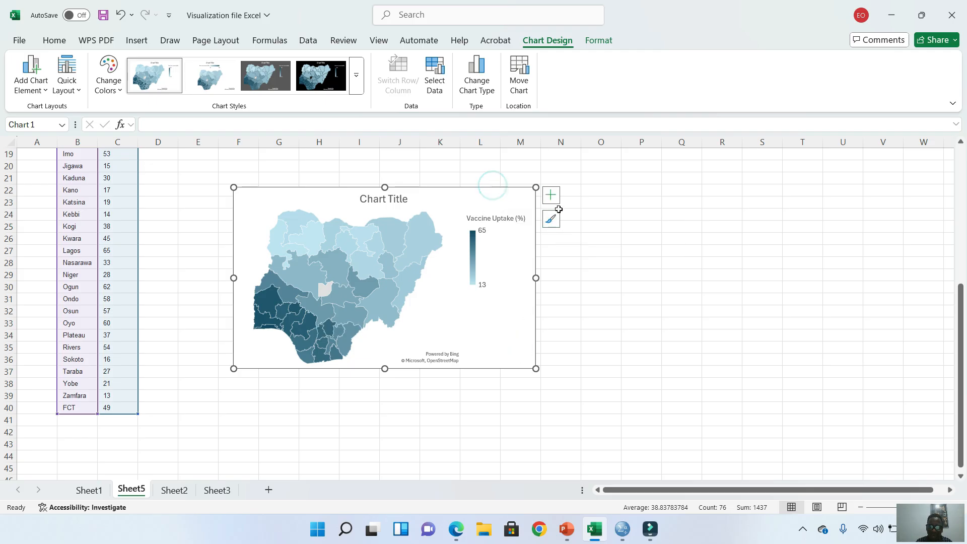
Show data labels on the filled map chart, keeping its chart title and legend
left_click(551, 195)
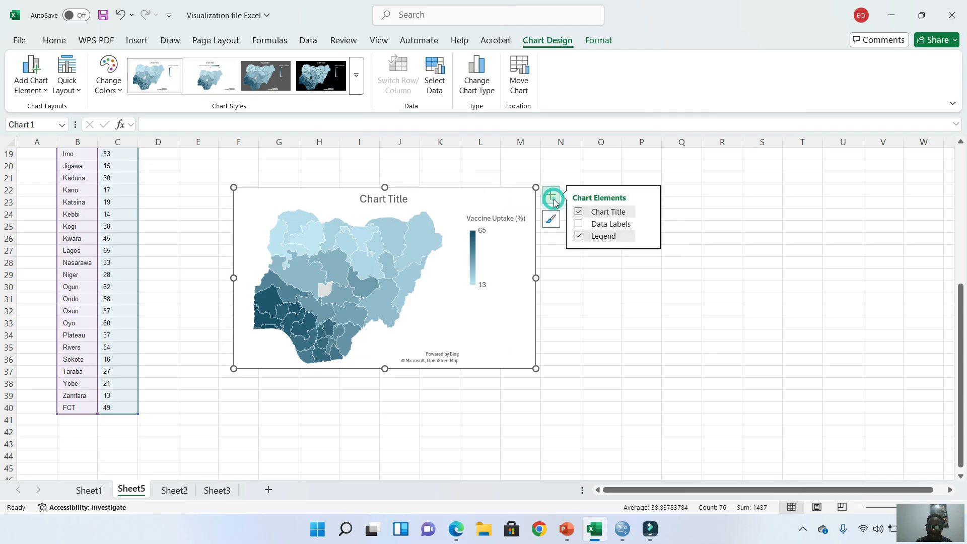
left_click(582, 226)
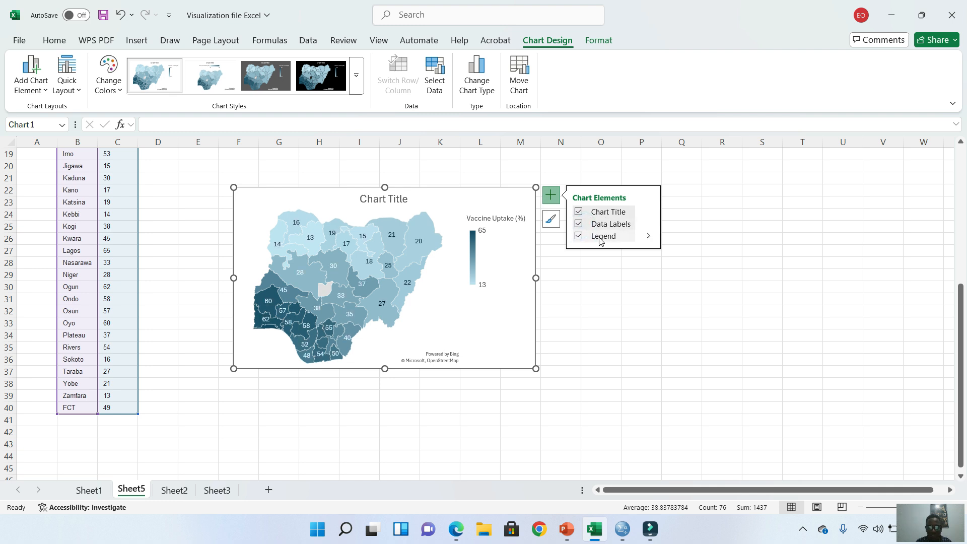
left_click(648, 237)
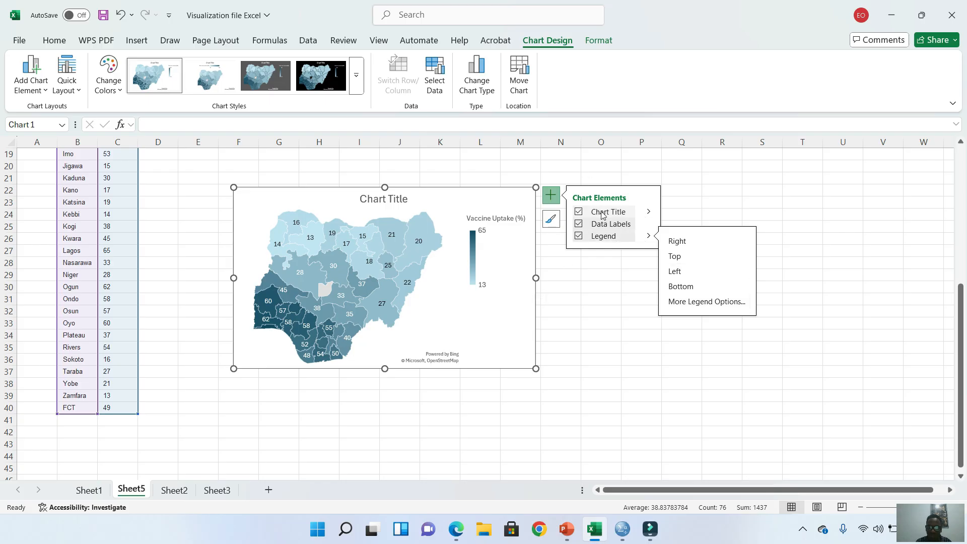
left_click(649, 225)
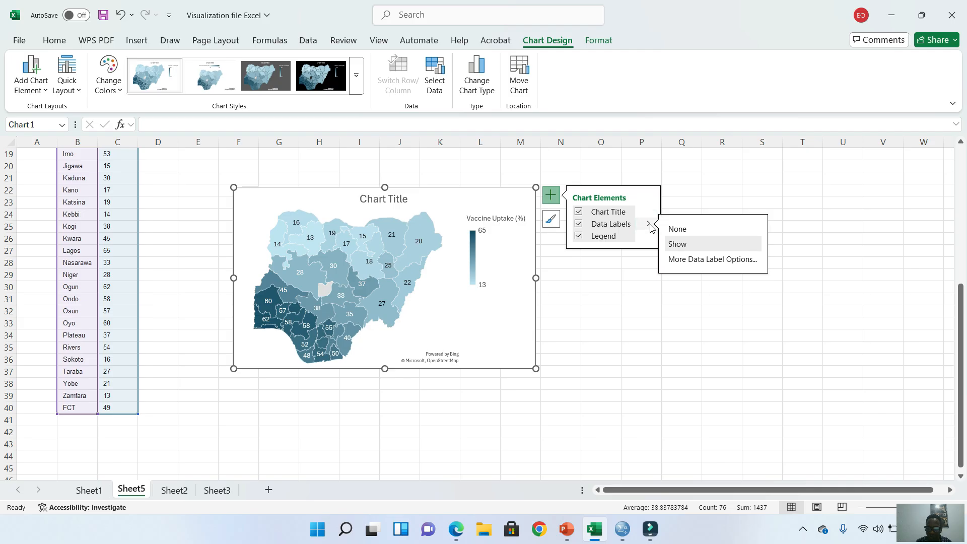
left_click(693, 247)
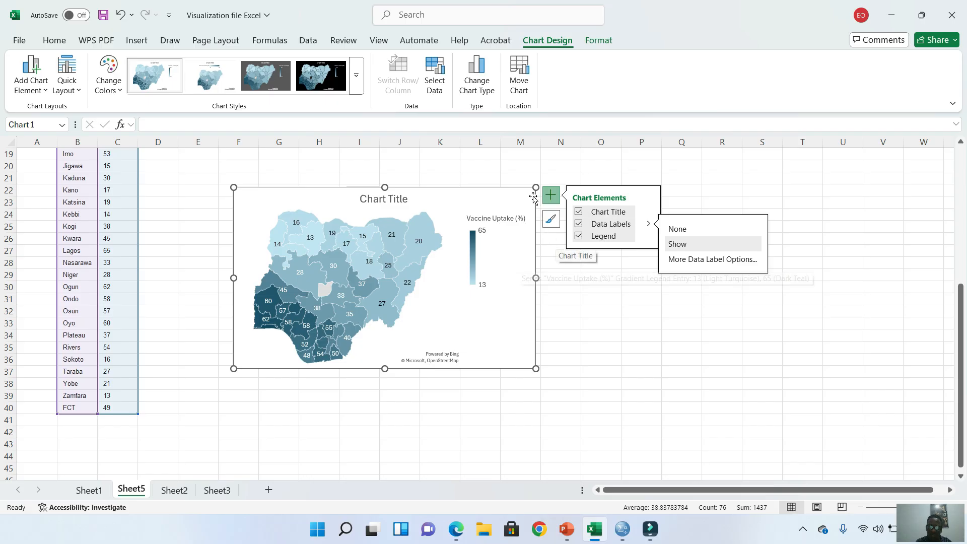
Recolour the filled map chart with the dark green monochromatic palette and deselect the chart
left_click(551, 220)
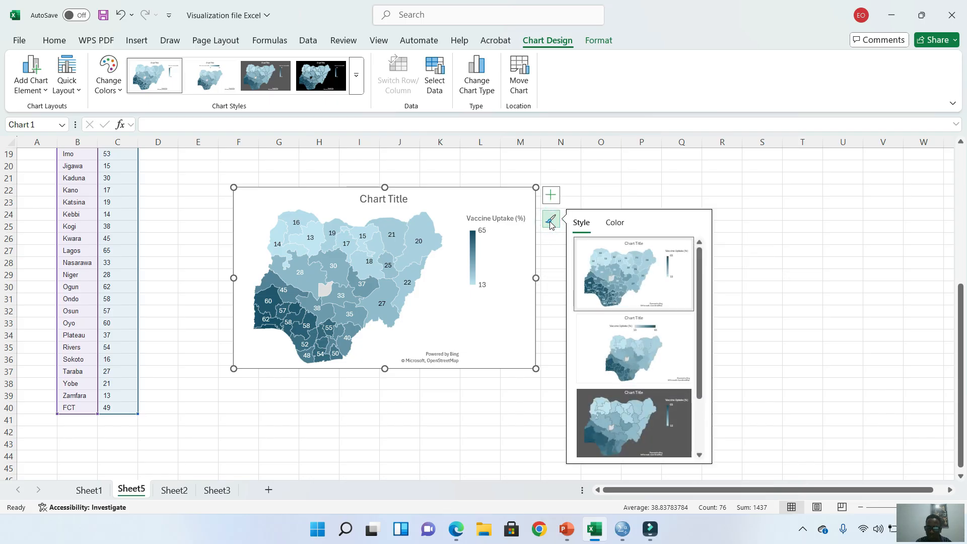
left_click(614, 222)
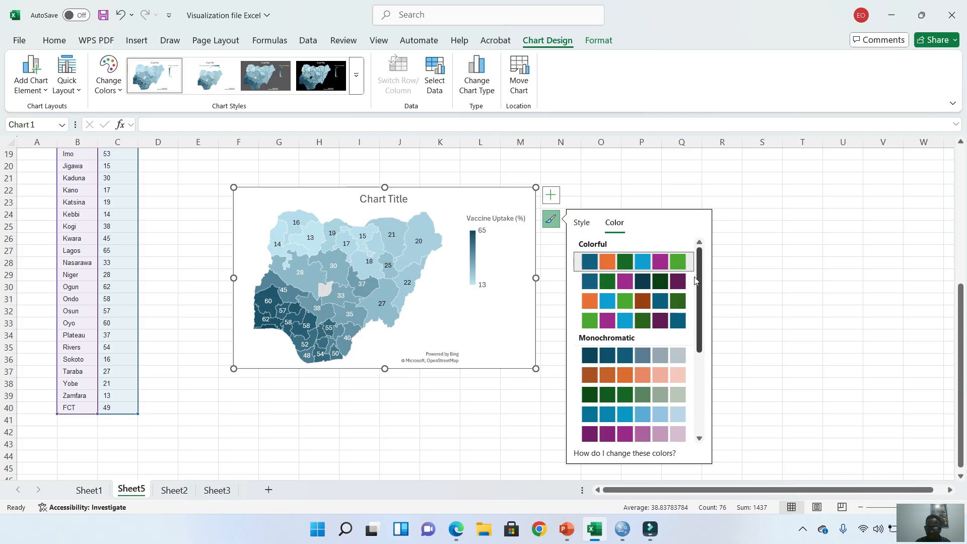
left_click_drag(700, 286, 698, 322)
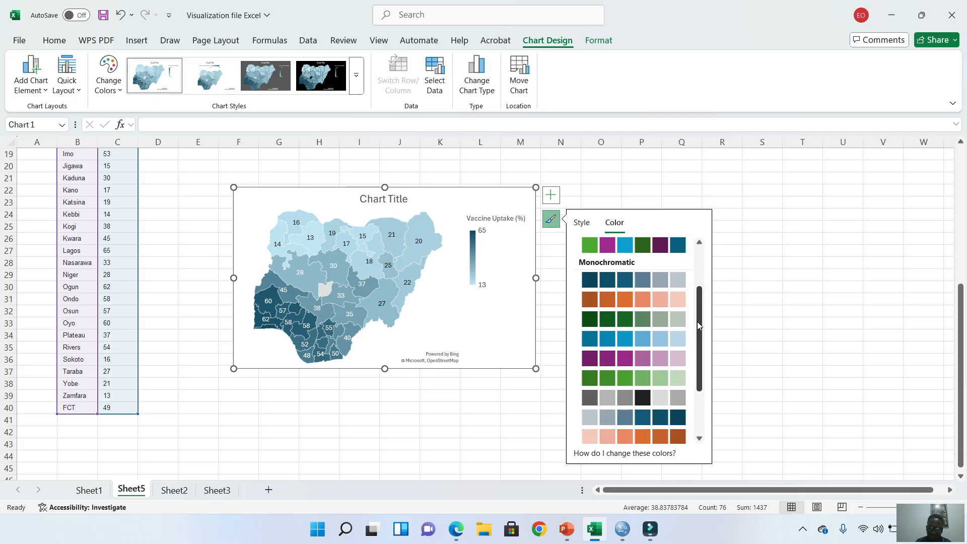
left_click(599, 320)
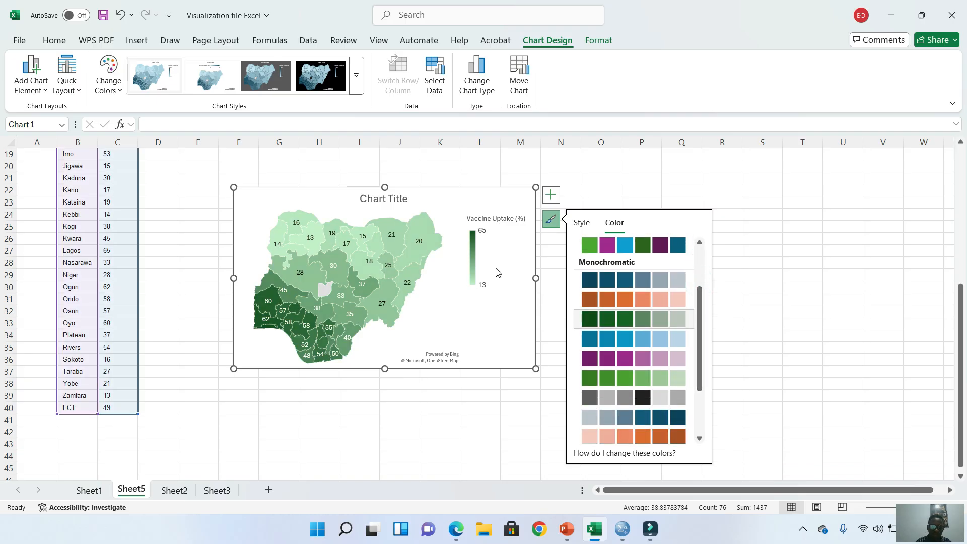
left_click(585, 199)
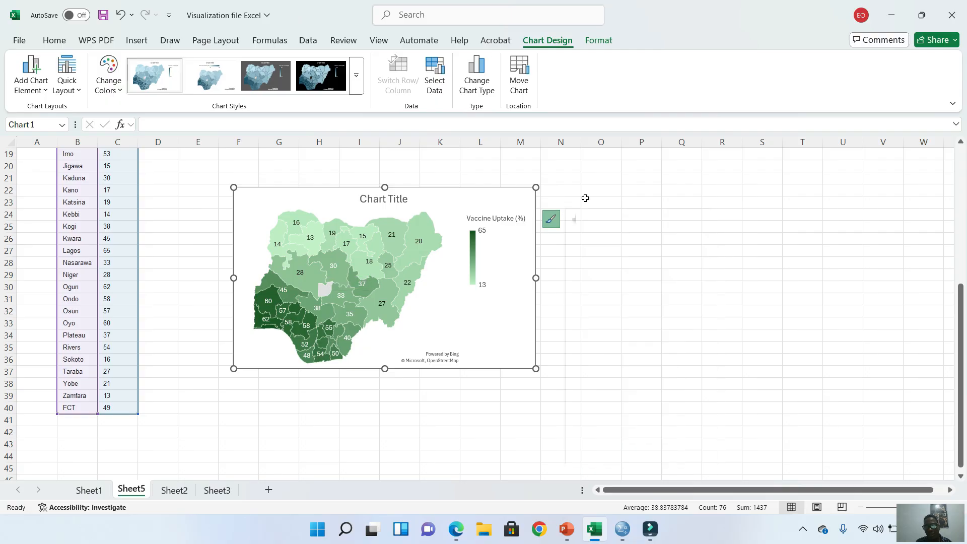
left_click(307, 199)
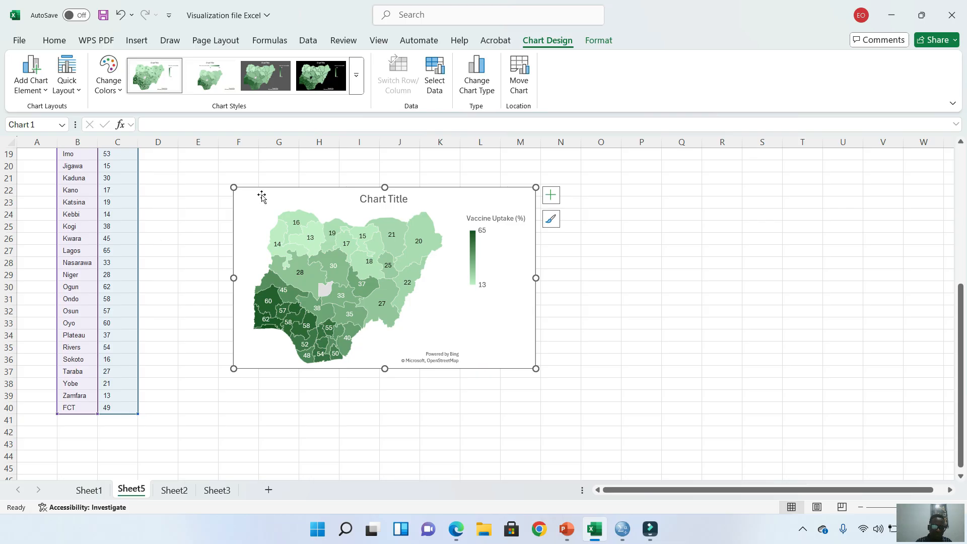
left_click(208, 218)
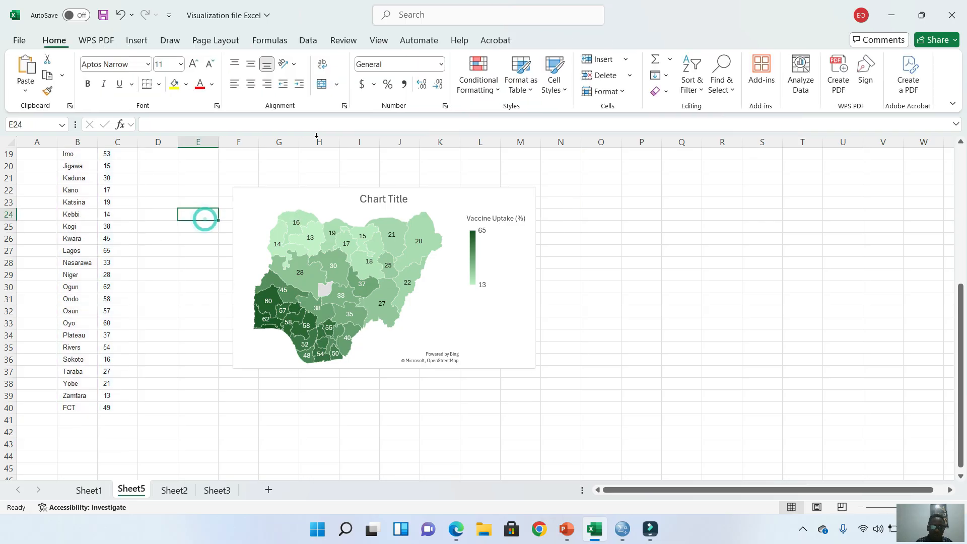
left_click(137, 40)
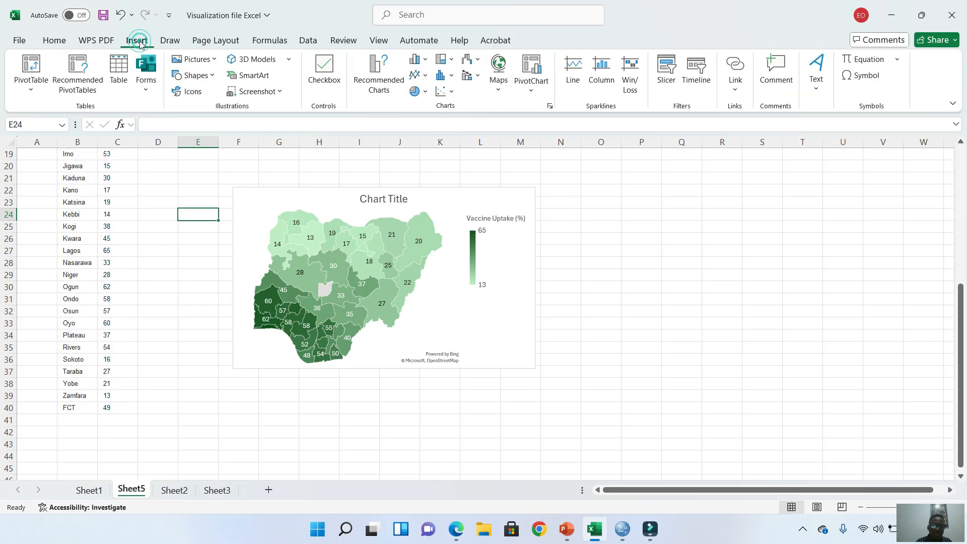
left_click(532, 91)
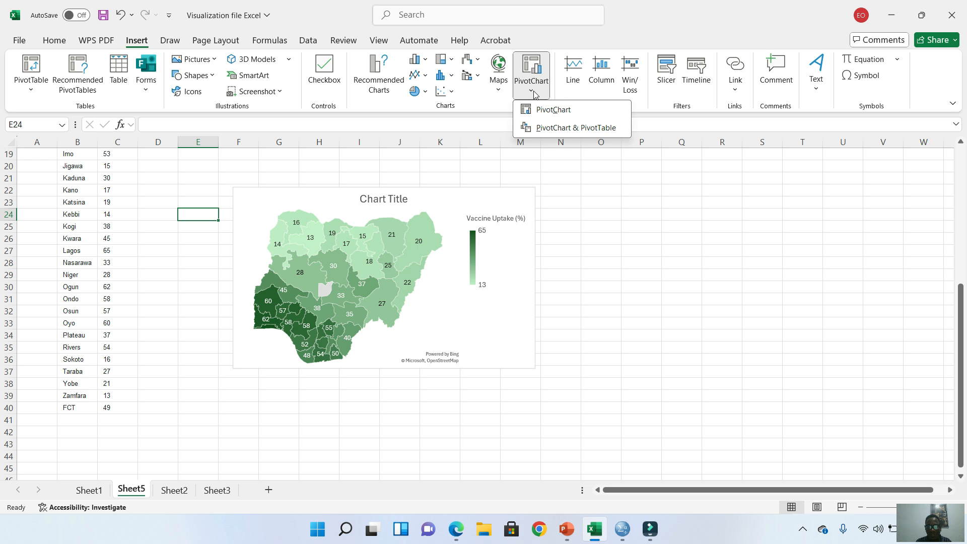
left_click(534, 95)
left_click(534, 95)
left_click_drag(962, 352, 963, 366)
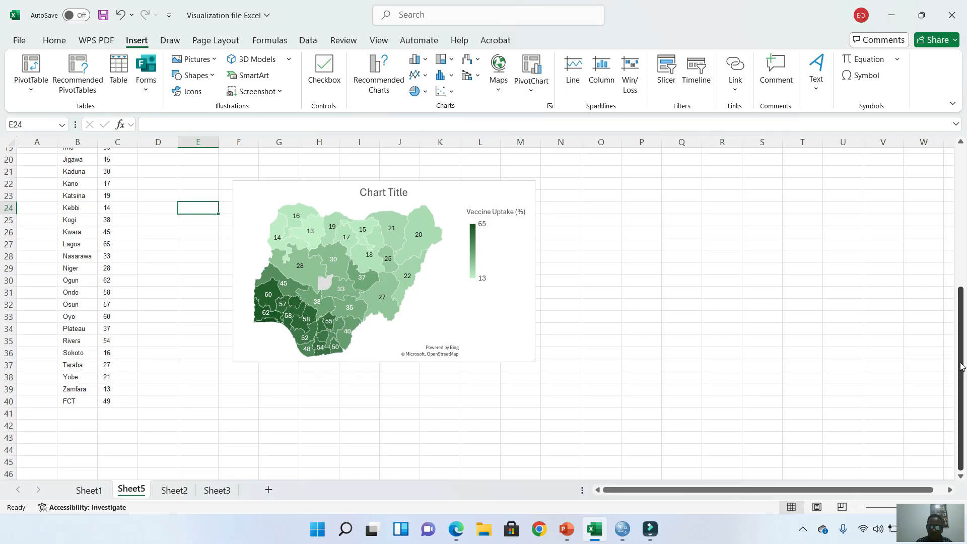
Check Sheet3 and go back to Sheet2 with the Control and Extract measurements
left_click(185, 490)
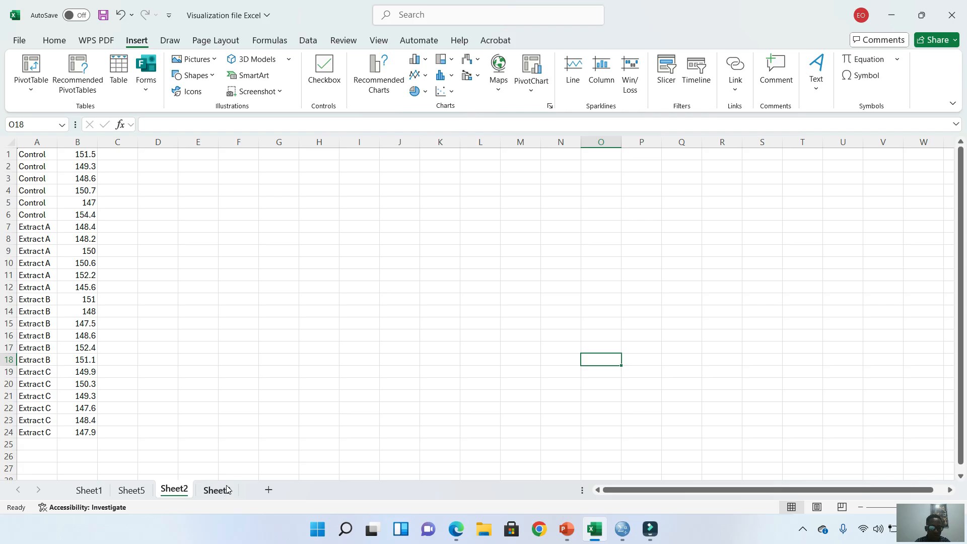
left_click(226, 490)
left_click(181, 494)
left_click(215, 491)
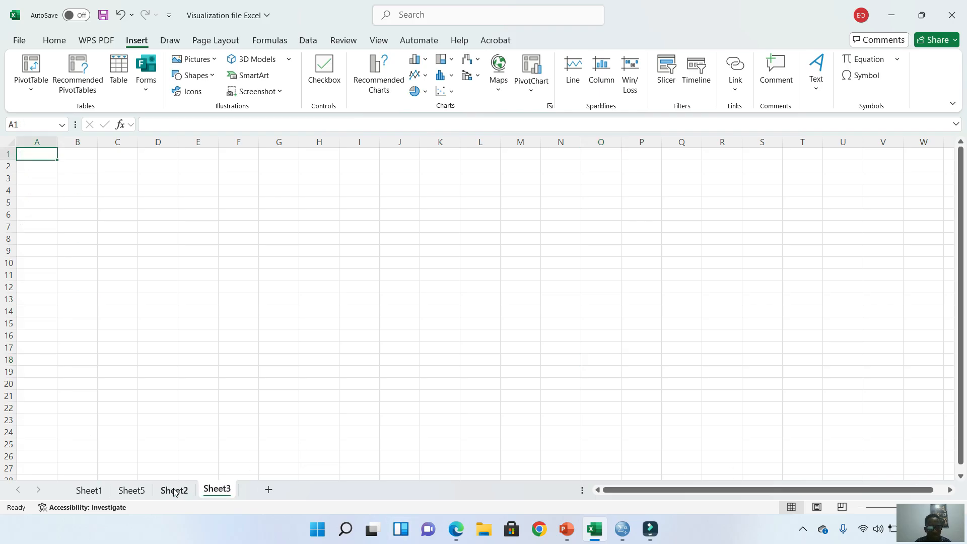
left_click(174, 492)
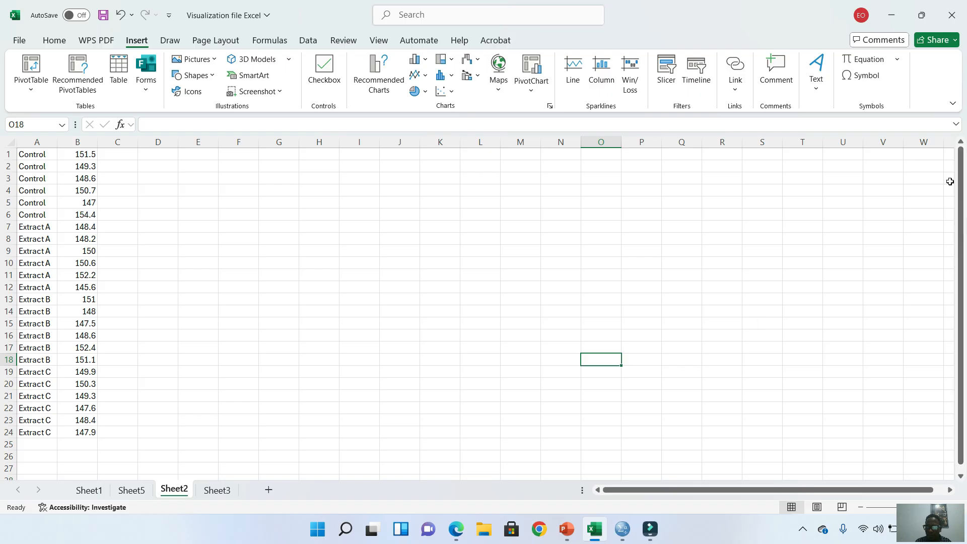
left_click_drag(961, 171, 963, 133)
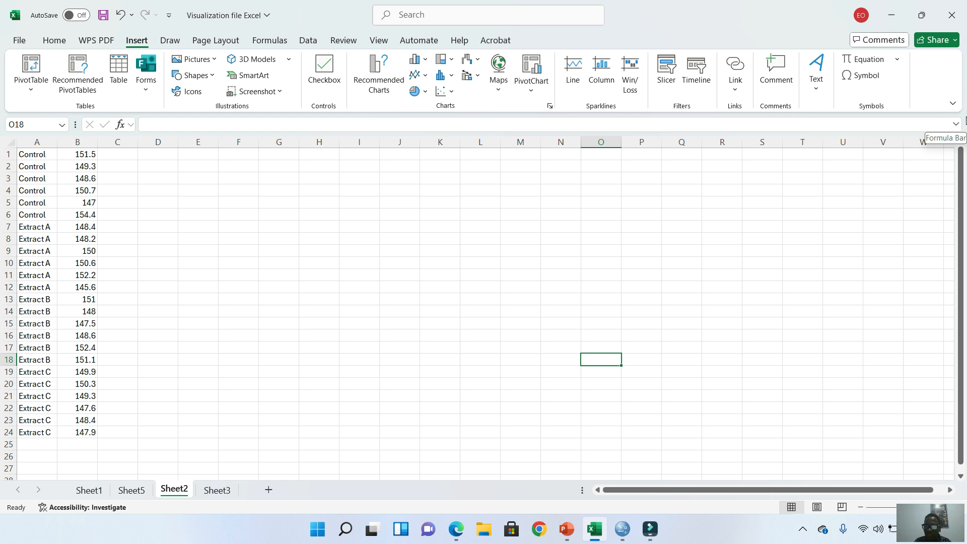
Review the Control, Extract A, Extract B and Extract C groups and their values in columns A and B
left_click(31, 161)
left_click(28, 250)
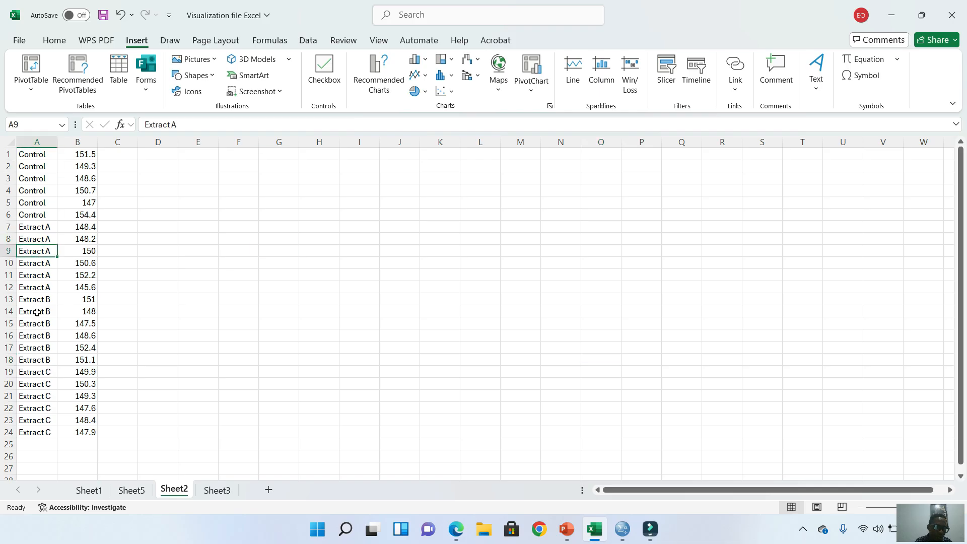
left_click(37, 312)
left_click(41, 408)
left_click(93, 261)
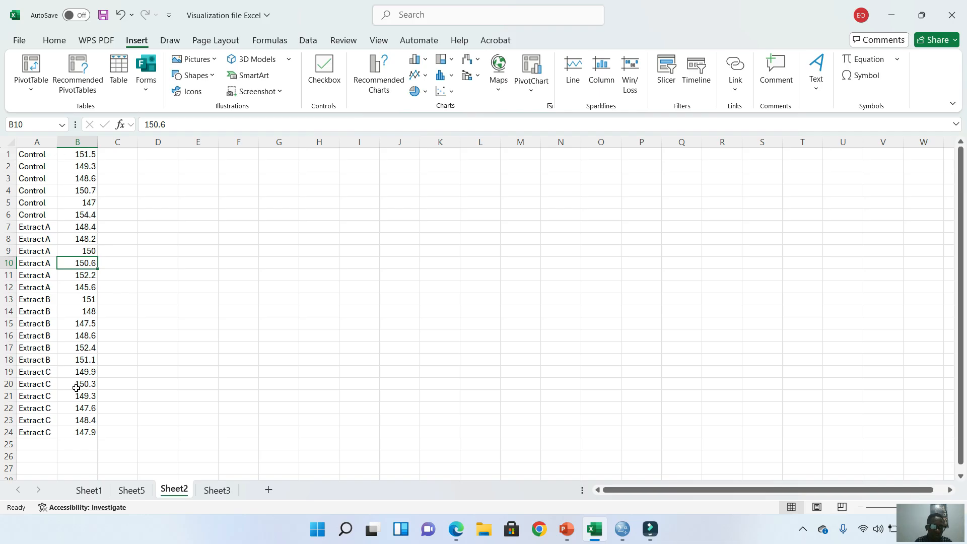
left_click(85, 217)
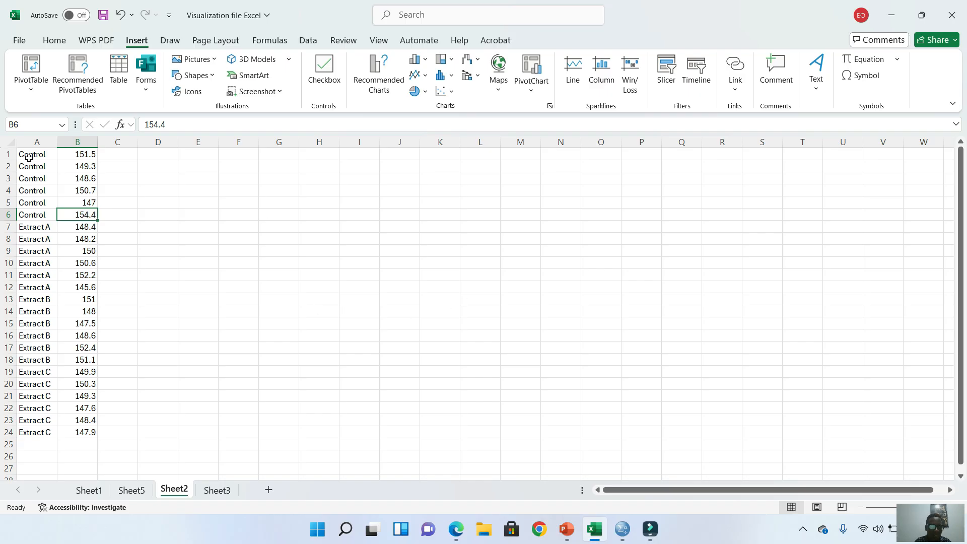
left_click_drag(29, 156, 78, 434)
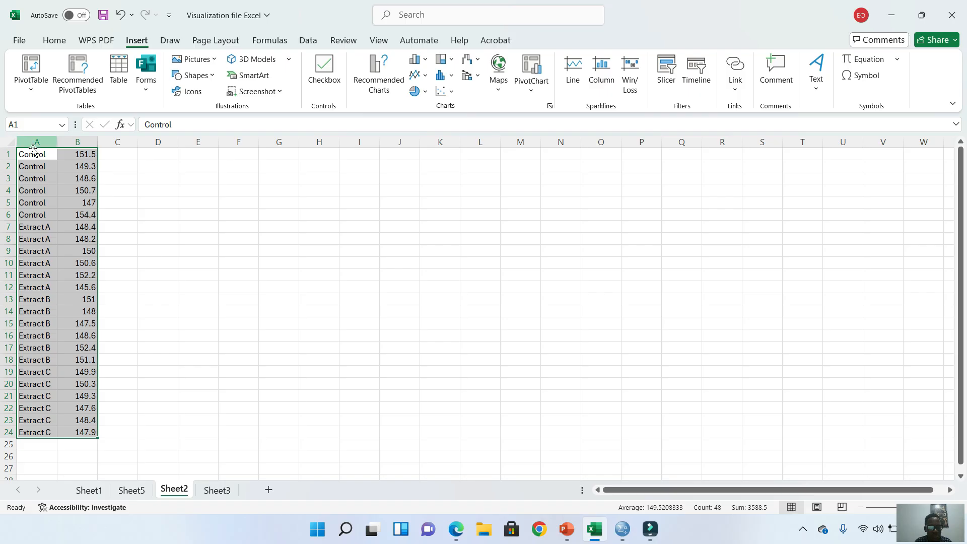
left_click_drag(32, 154, 81, 433)
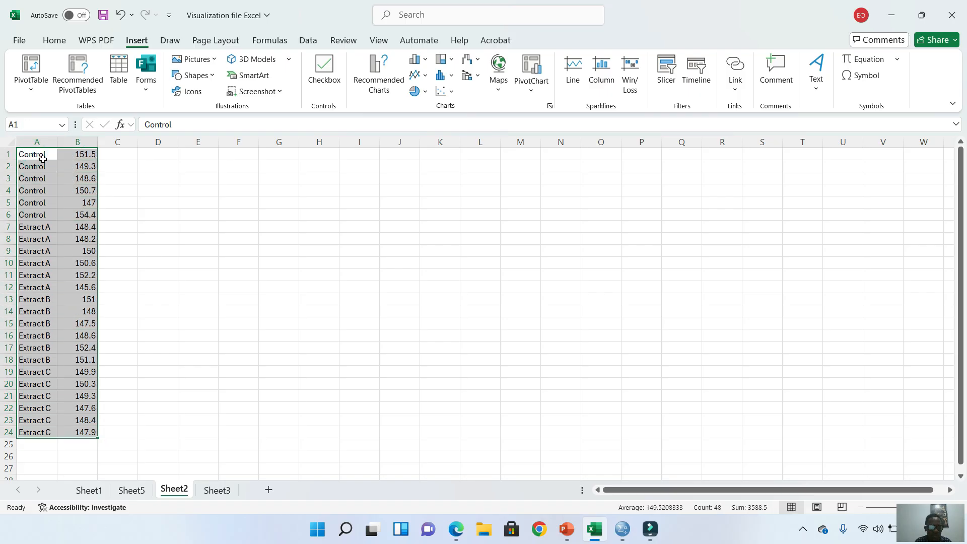
left_click(529, 92)
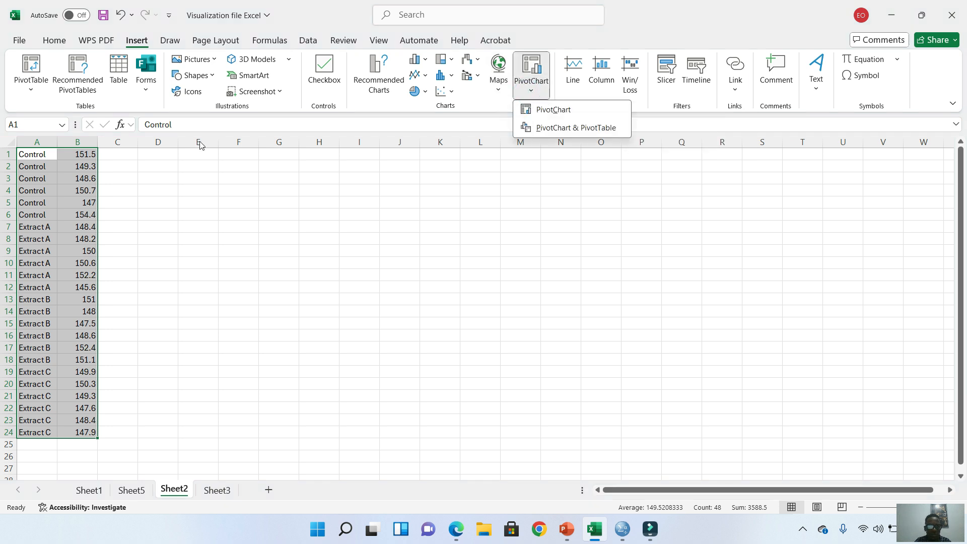
left_click(70, 170)
left_click(34, 162)
left_click_drag(34, 162, 34, 154)
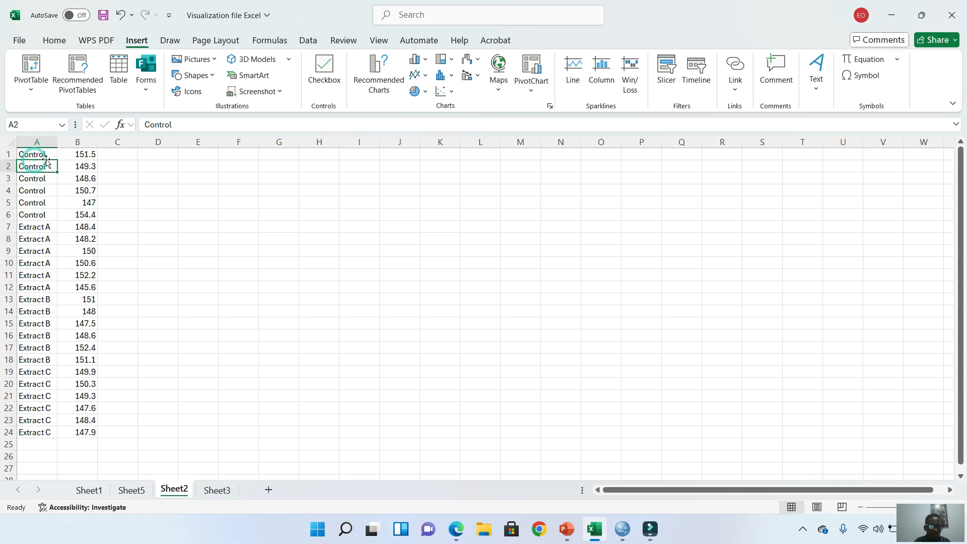
Examine how the repeated group names in column A pair with the measurements in column B
left_click(68, 161)
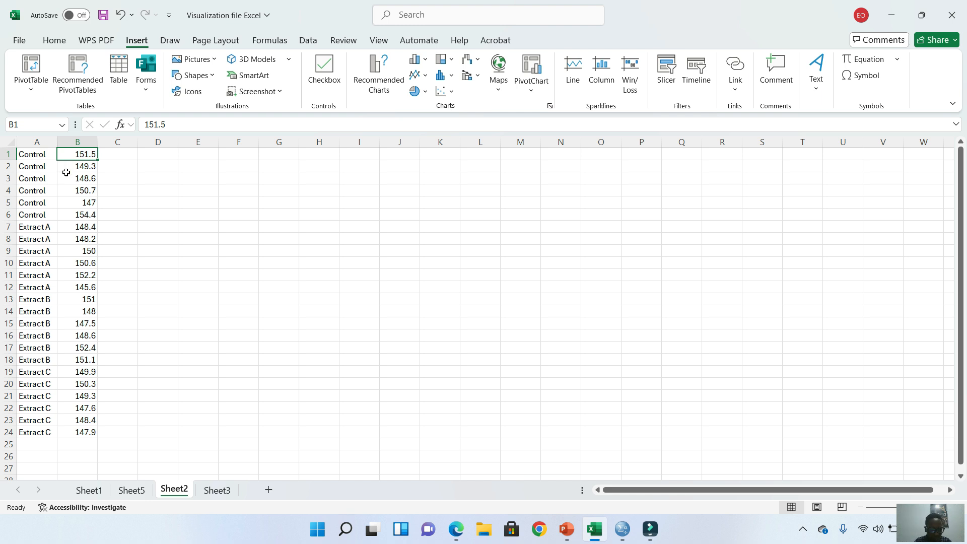
left_click(39, 239)
left_click(42, 324)
left_click(42, 360)
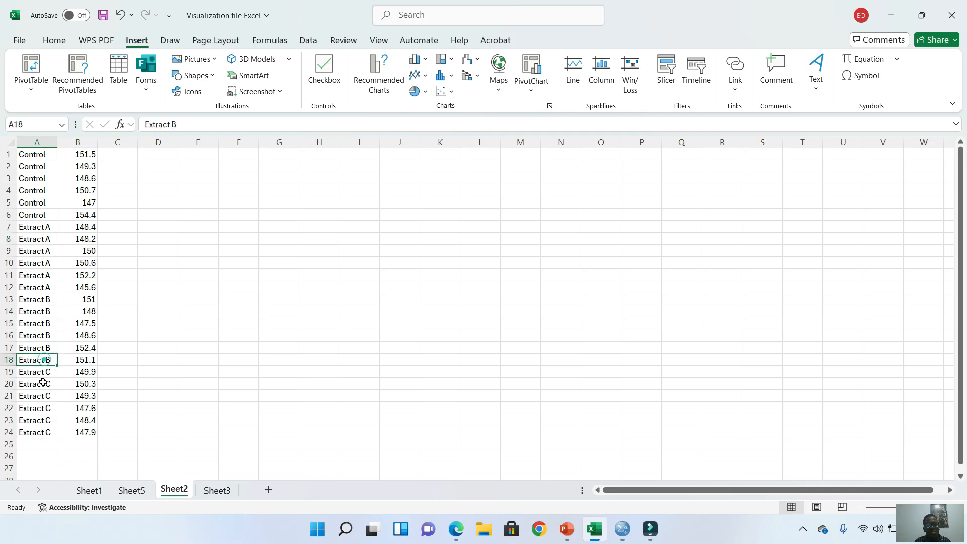
left_click(30, 156)
left_click(39, 169)
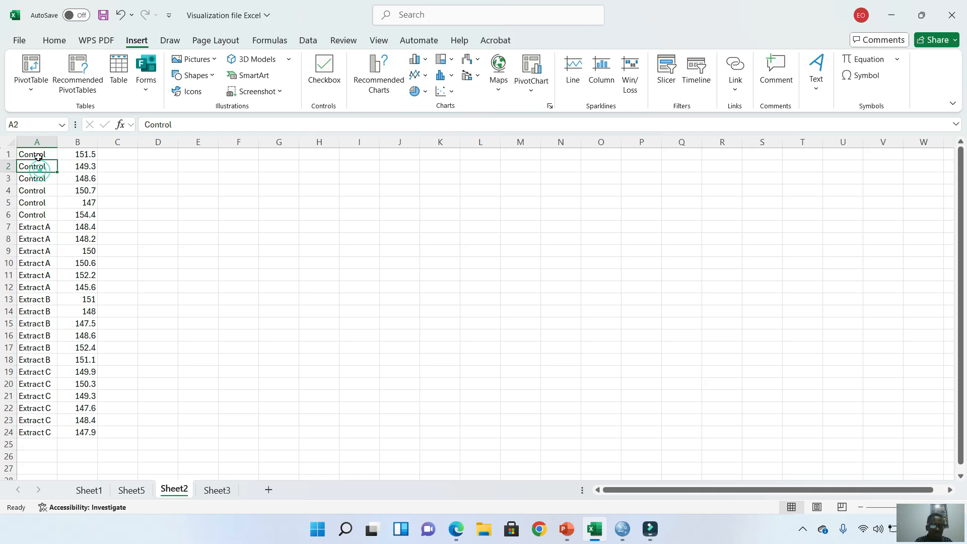
left_click_drag(38, 154, 60, 198)
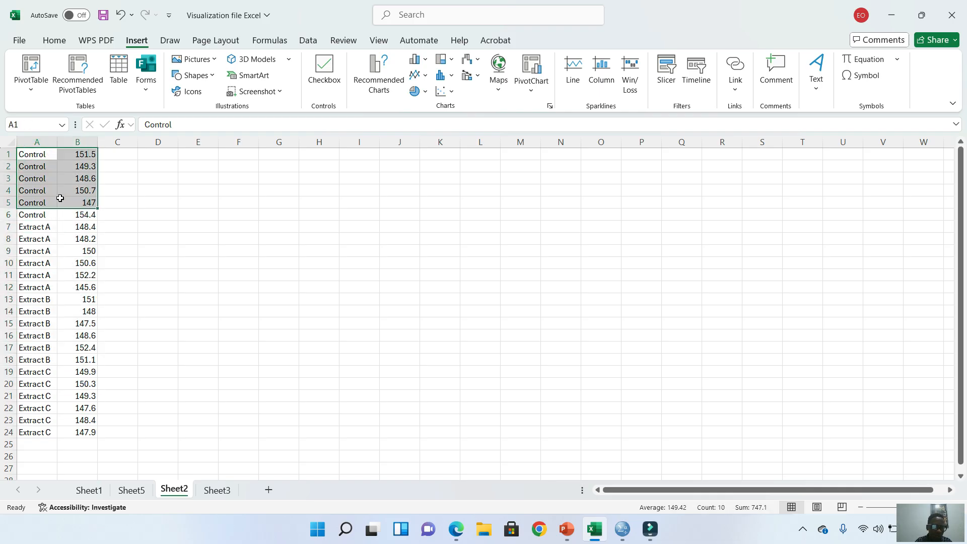
left_click(81, 274)
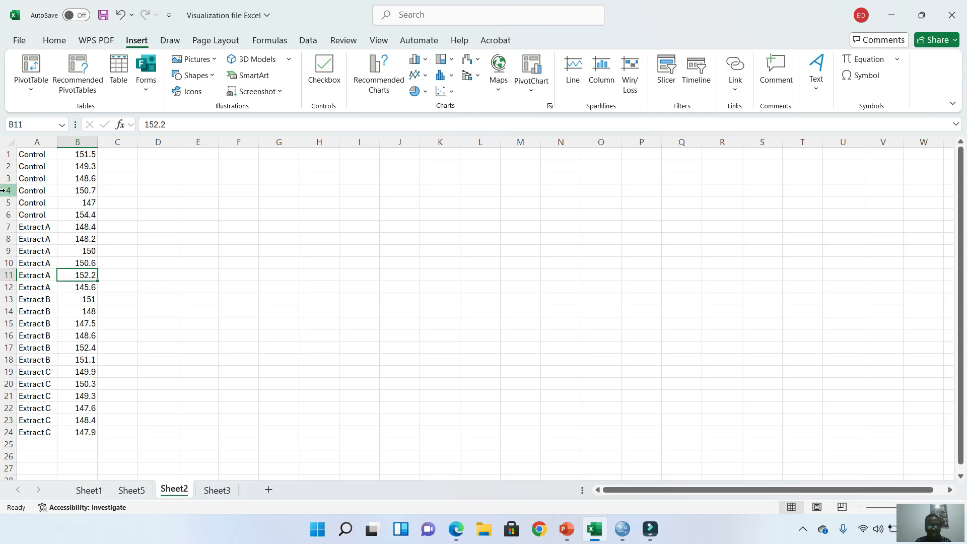
Create a PivotChart from Sheet2 range A1:B24 on a new worksheet, with Control as the axis and 151.5 as the values
left_click_drag(42, 155, 83, 434)
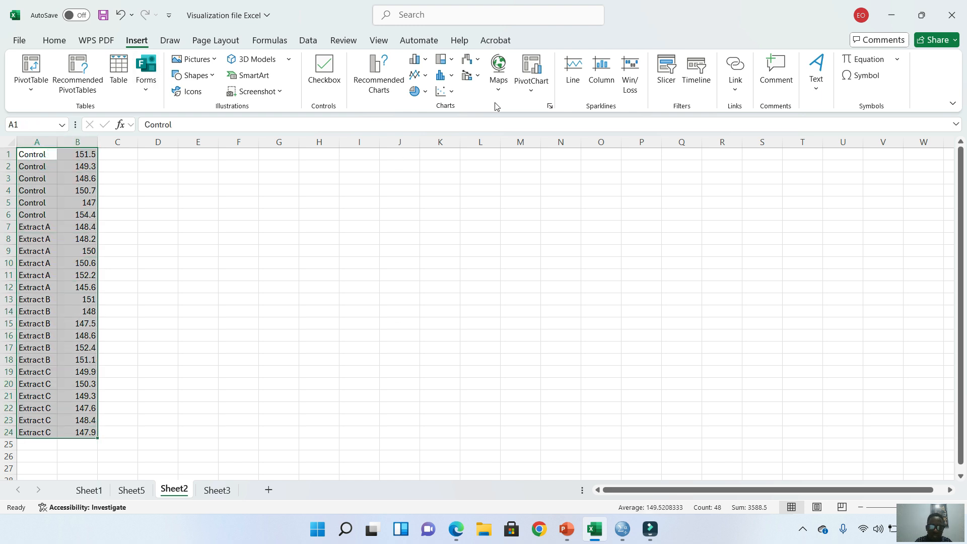
left_click(535, 94)
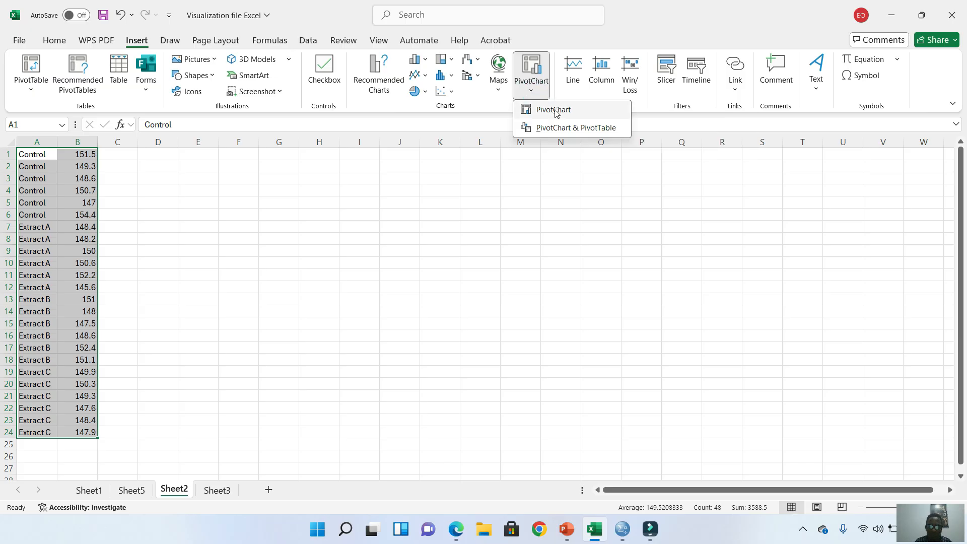
left_click(542, 109)
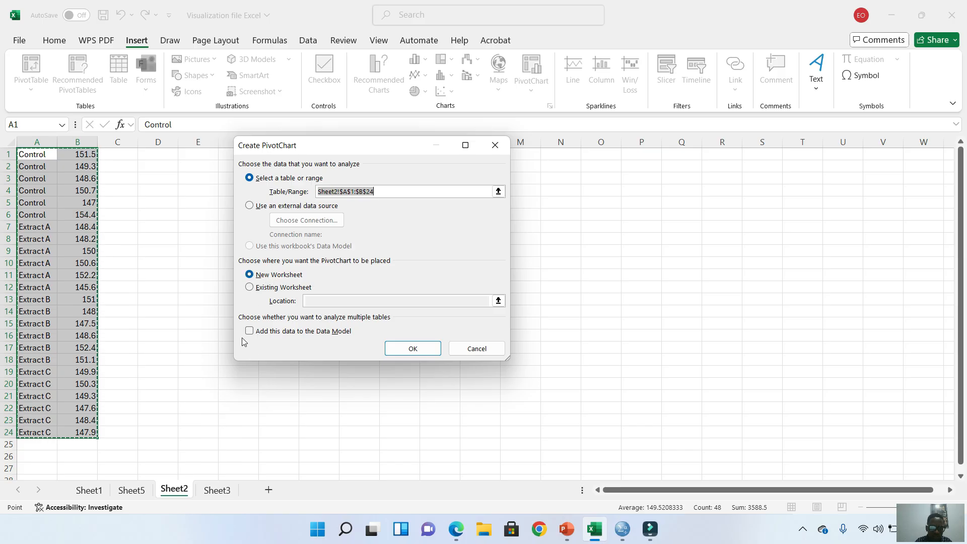
left_click(256, 290)
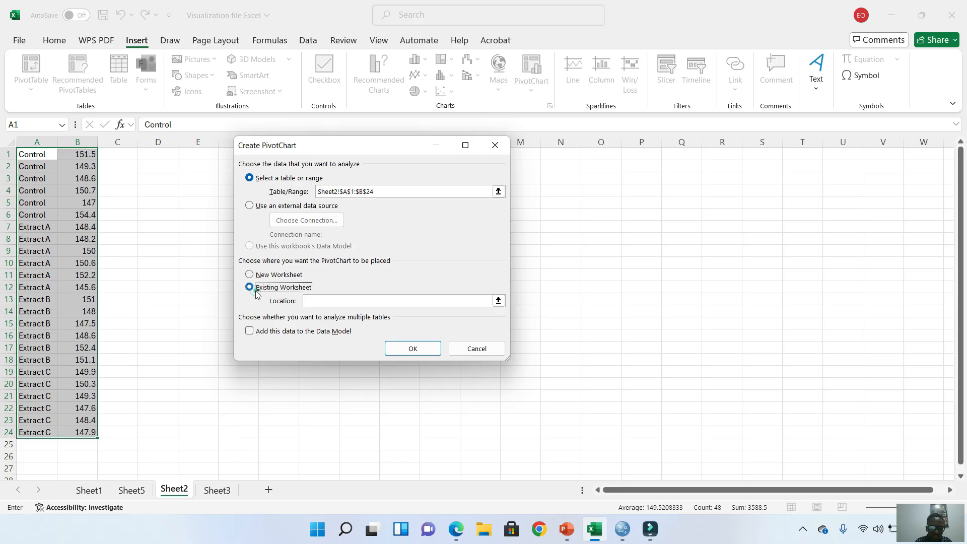
left_click(413, 349)
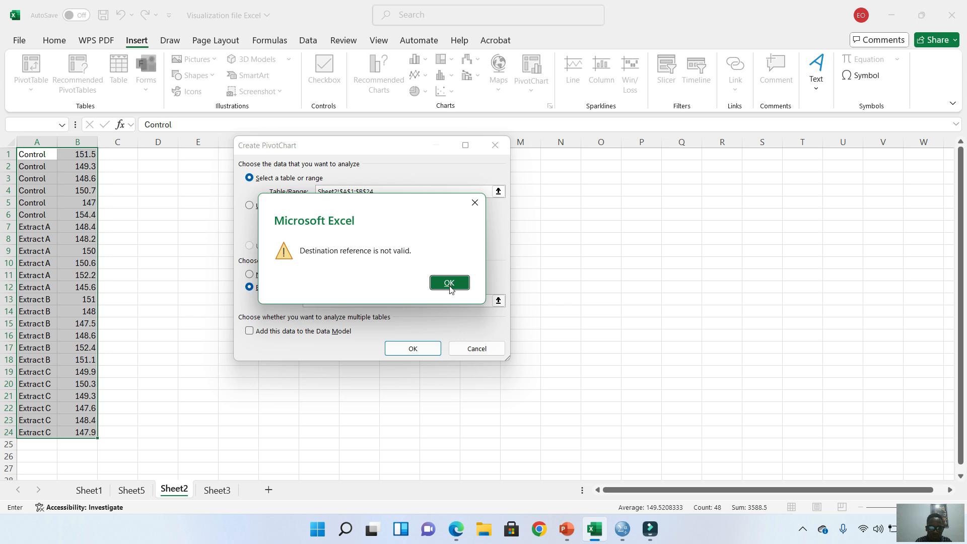
left_click(449, 285)
key("alt+n")
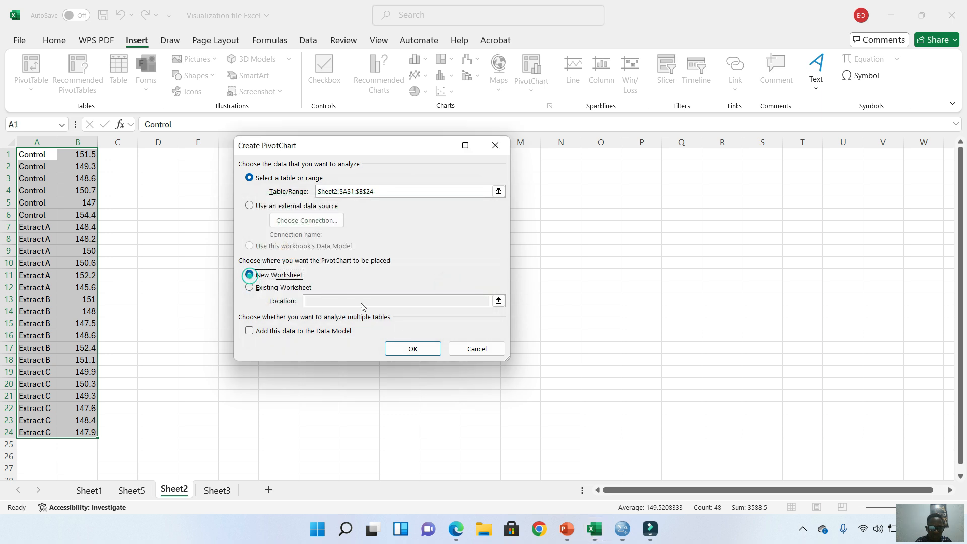
left_click(413, 348)
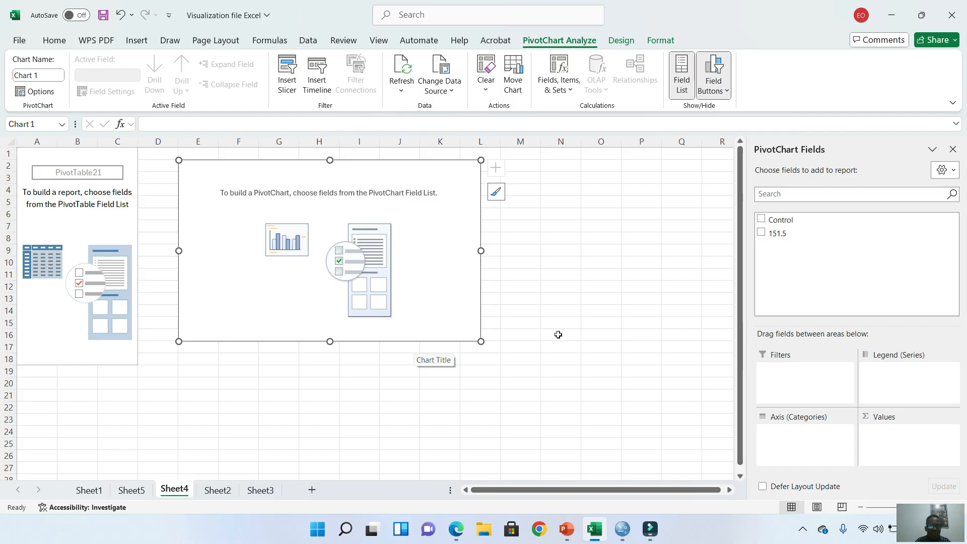
left_click(761, 220)
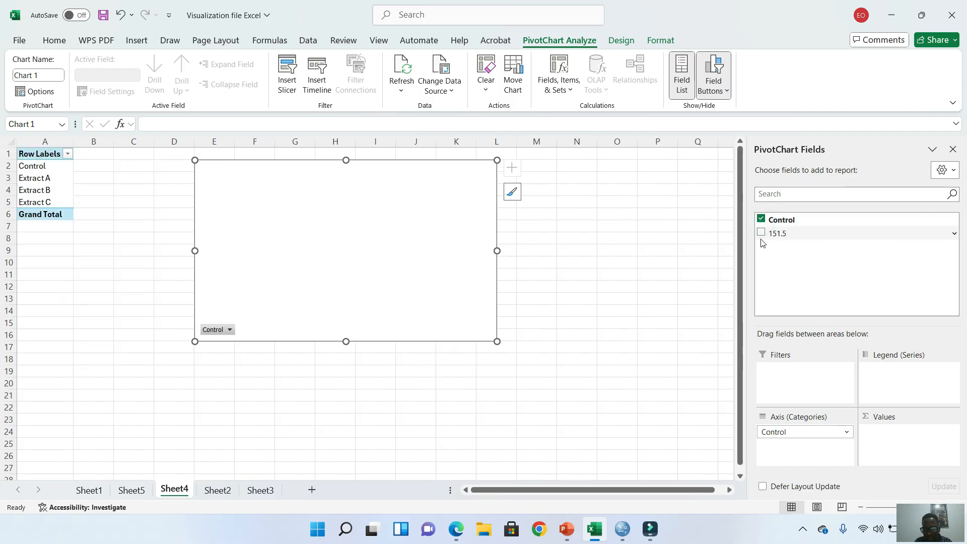
left_click(761, 233)
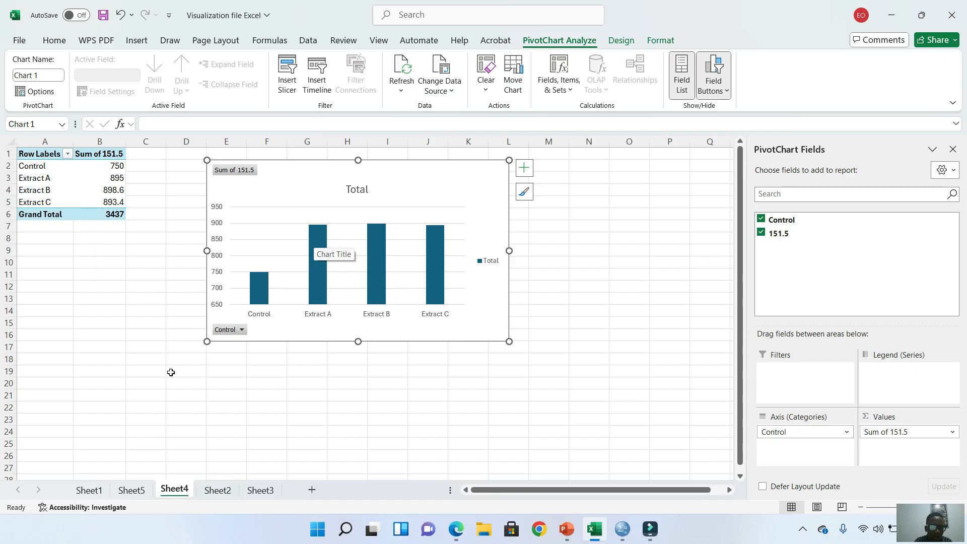
Check the source measurements on Sheet2 and return to the PivotChart on Sheet4
left_click(218, 491)
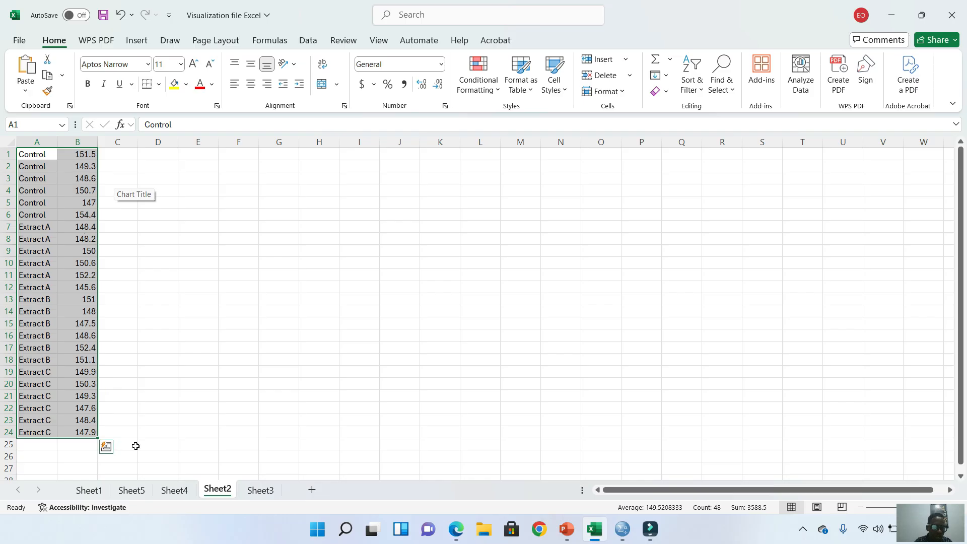
left_click(255, 489)
left_click(228, 490)
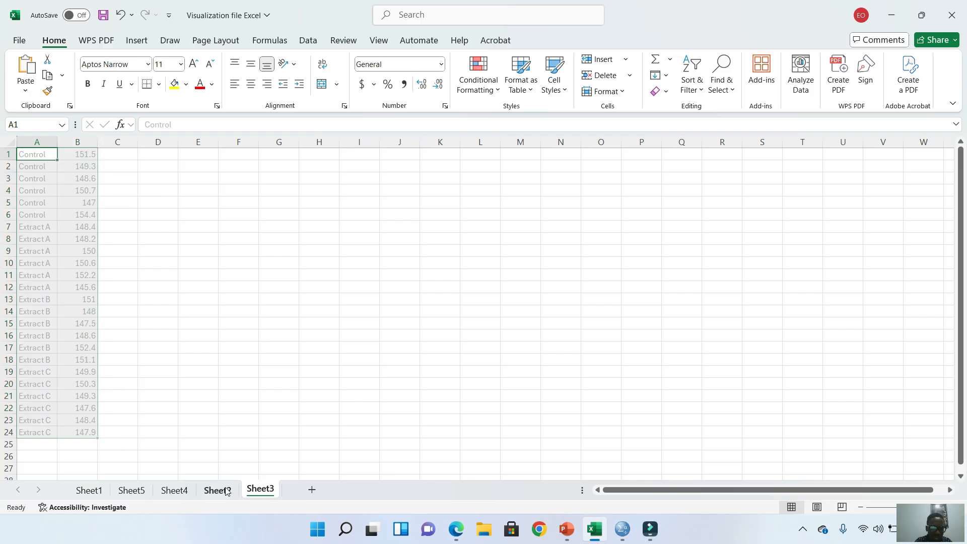
left_click(174, 490)
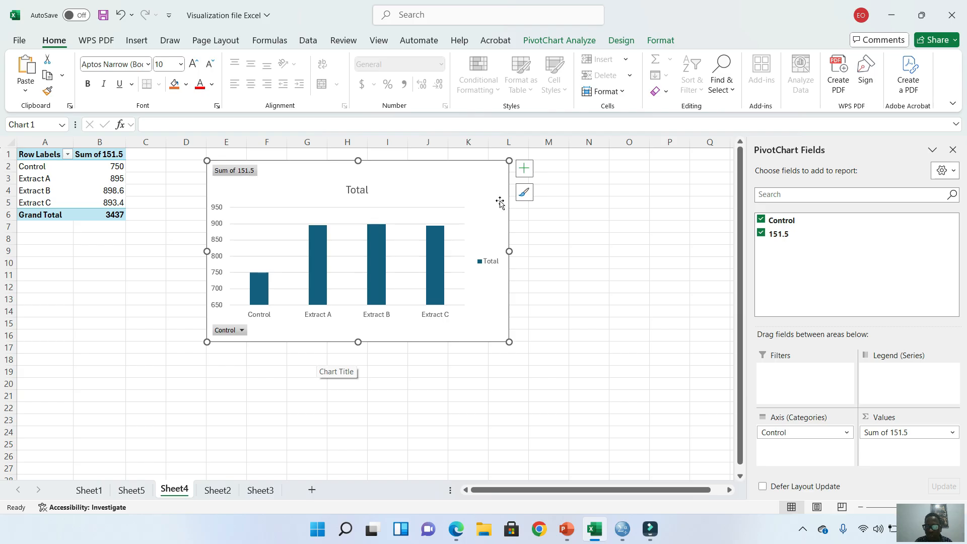
Summarize the 151.5 value field by Average instead of Sum in the pivot table
left_click(106, 155)
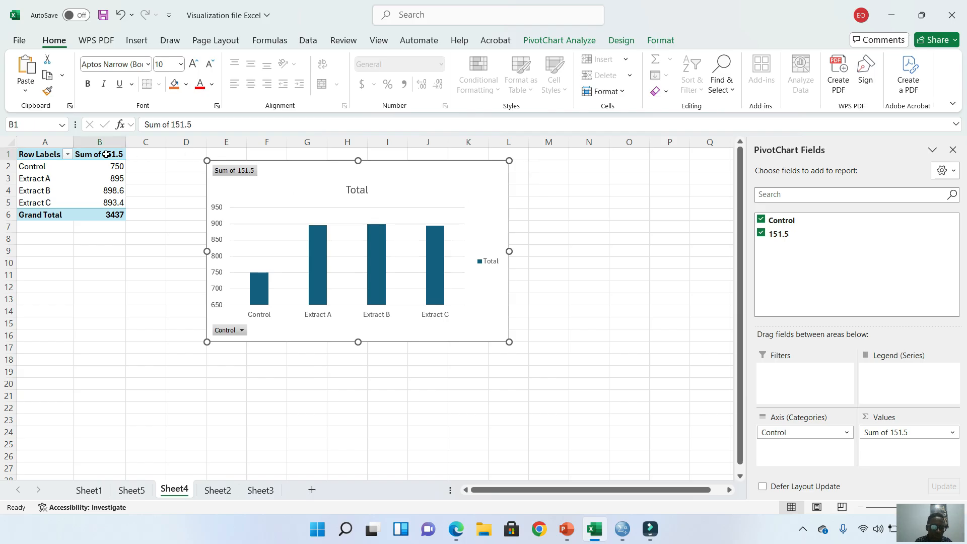
double_click(114, 155)
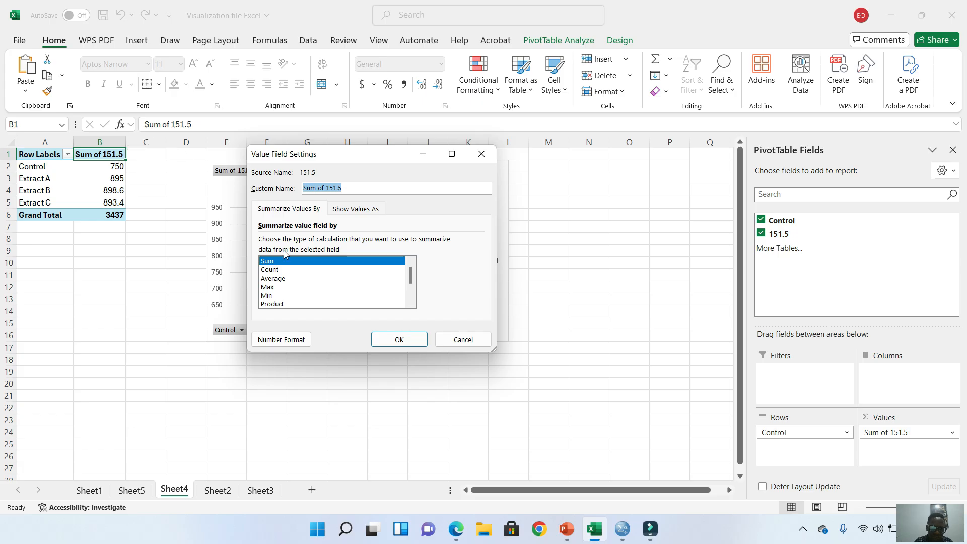
left_click(276, 279)
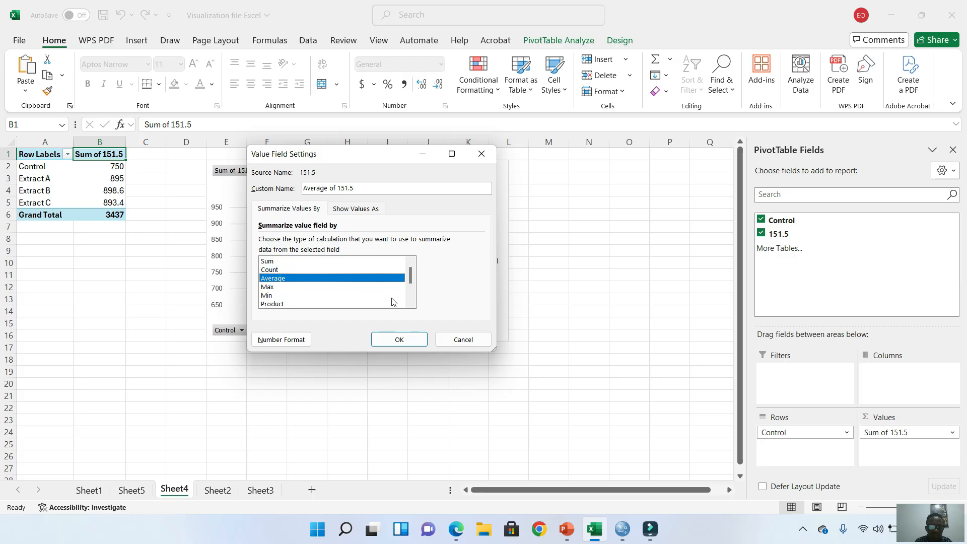
left_click(401, 340)
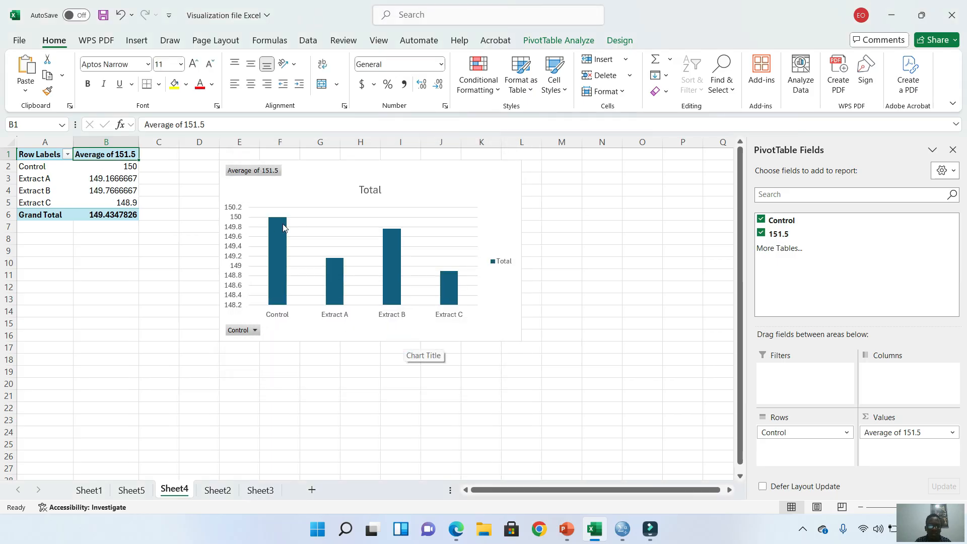
Add Standard Deviation error bars to the PivotChart and deselect the chart
left_click(318, 175)
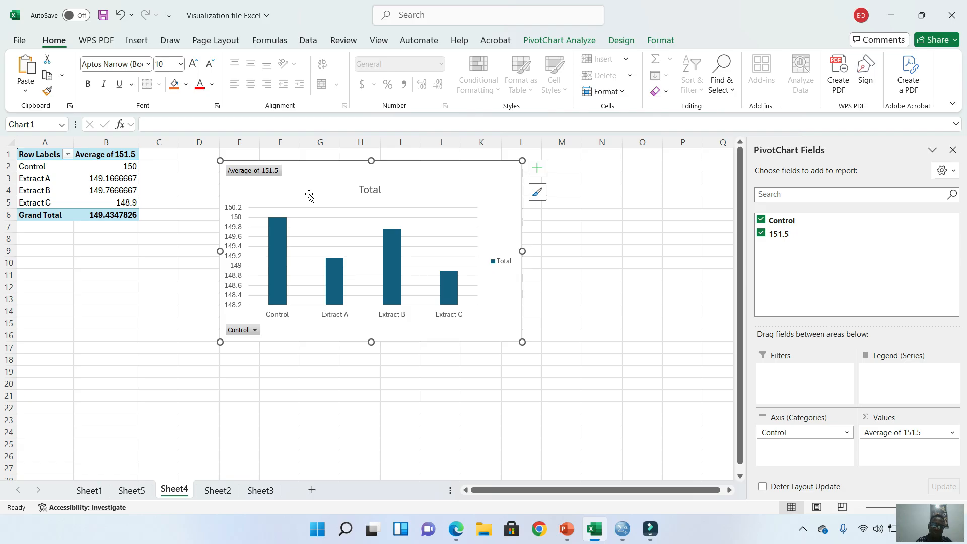
left_click(537, 170)
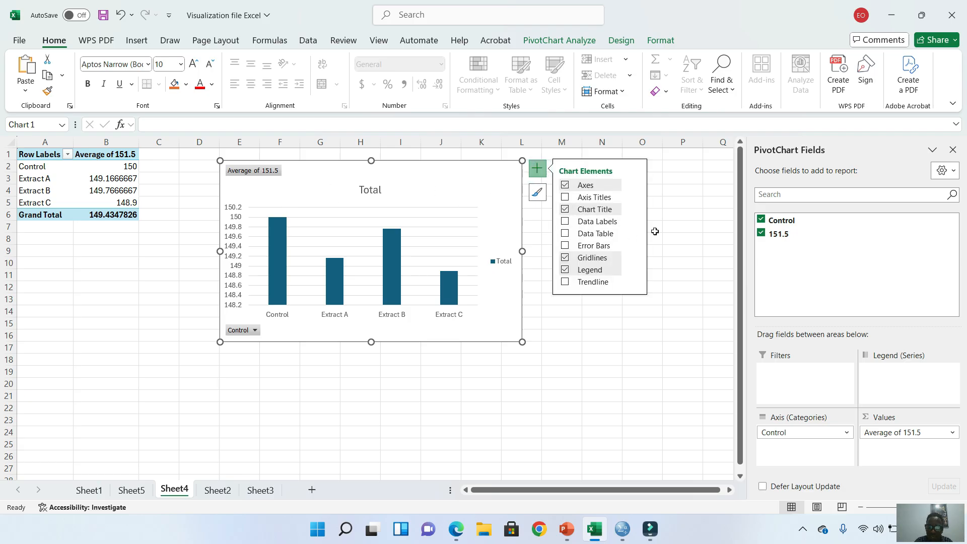
left_click(566, 246)
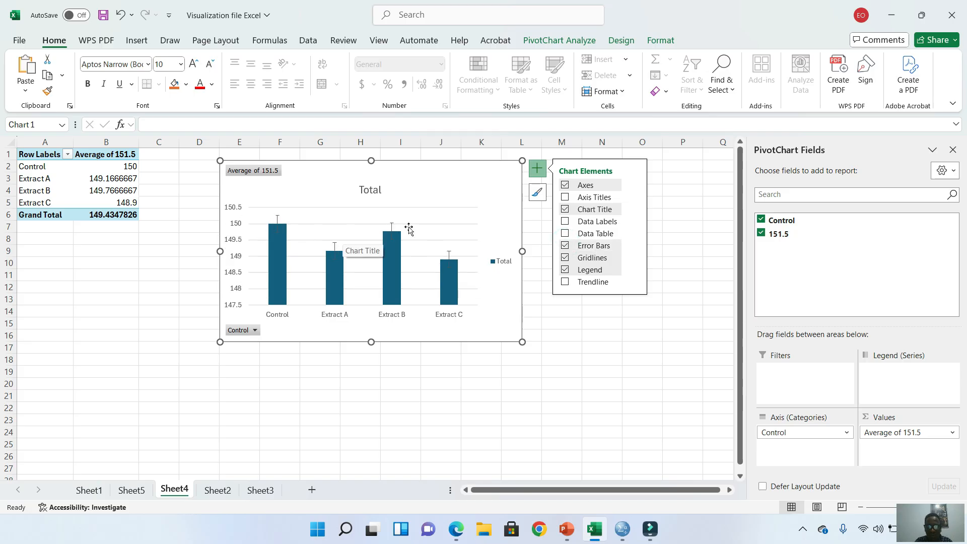
left_click(636, 246)
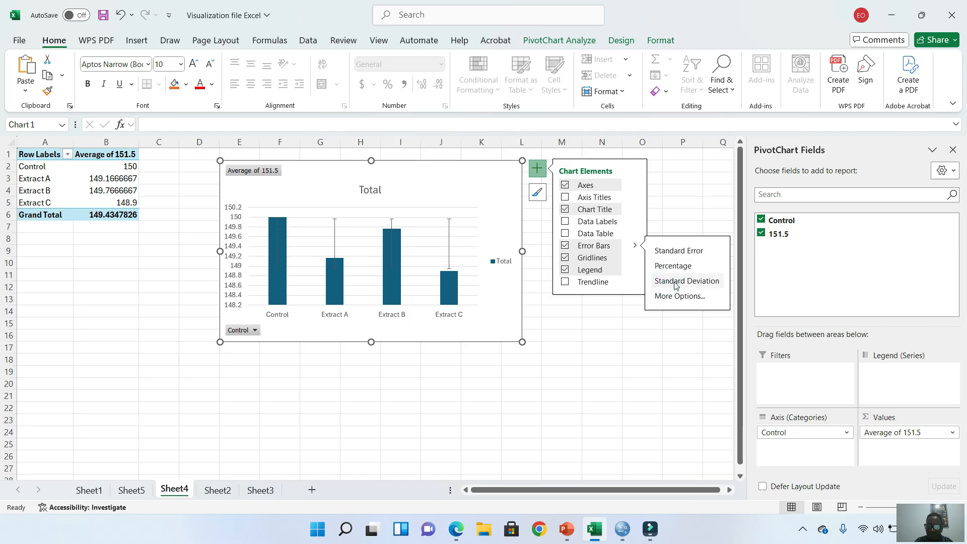
left_click(569, 310)
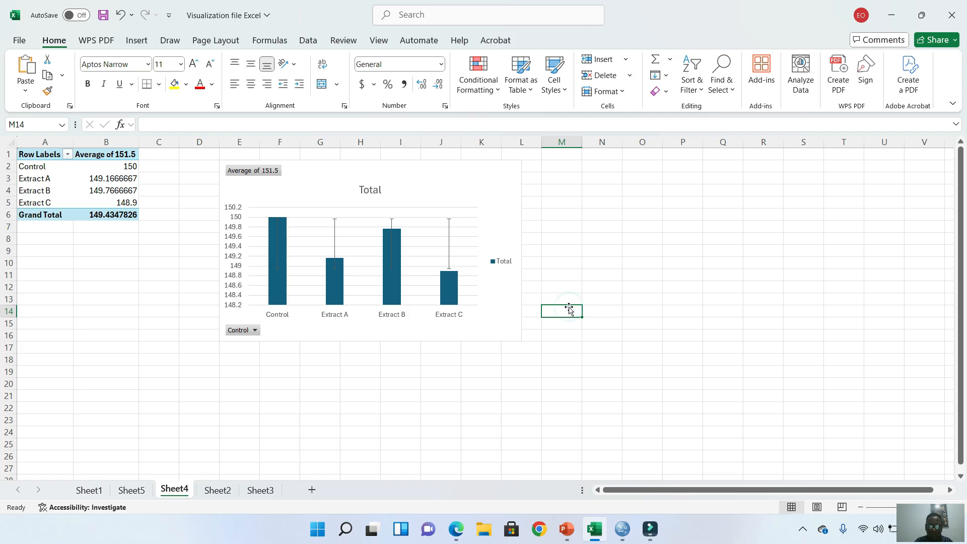
Remove the Total legend from the PivotChart
left_click(485, 327)
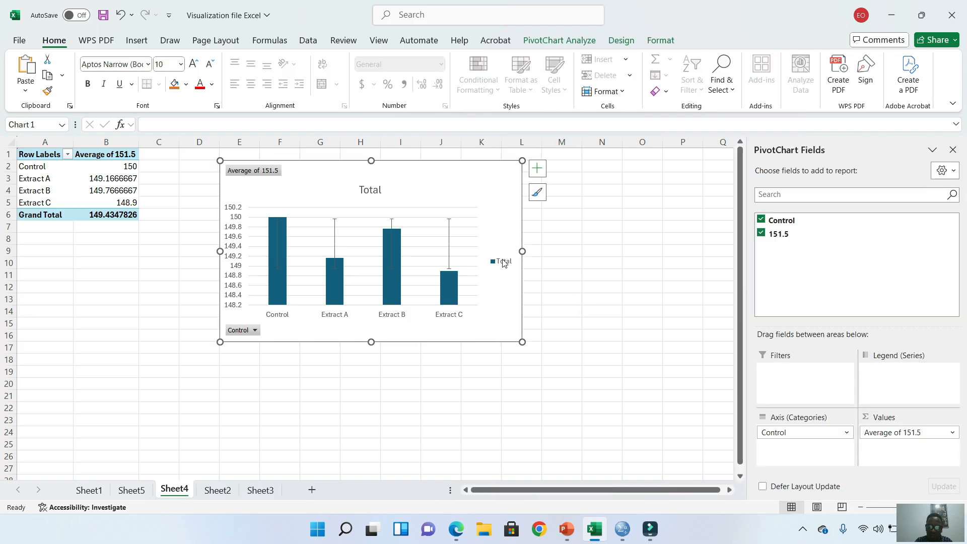
left_click(504, 262)
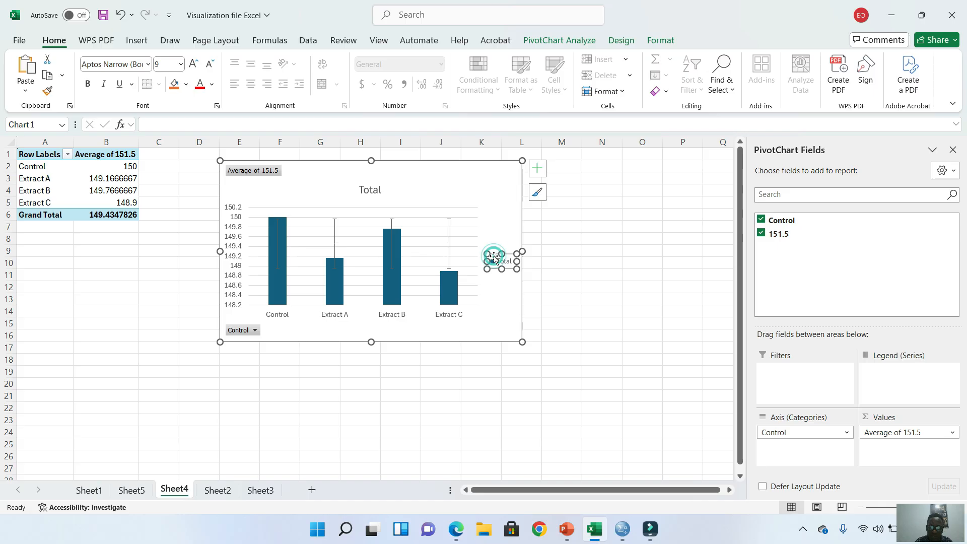
left_click(538, 192)
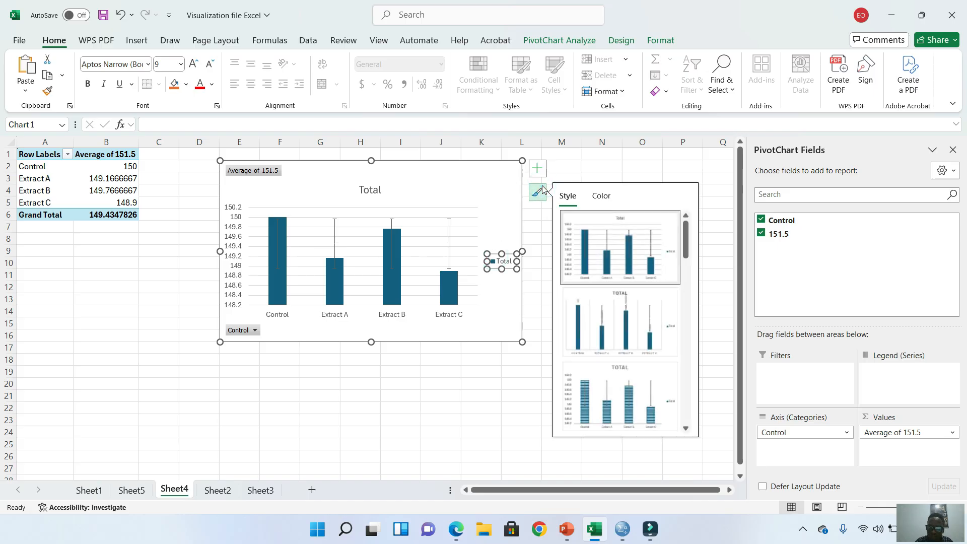
left_click(537, 169)
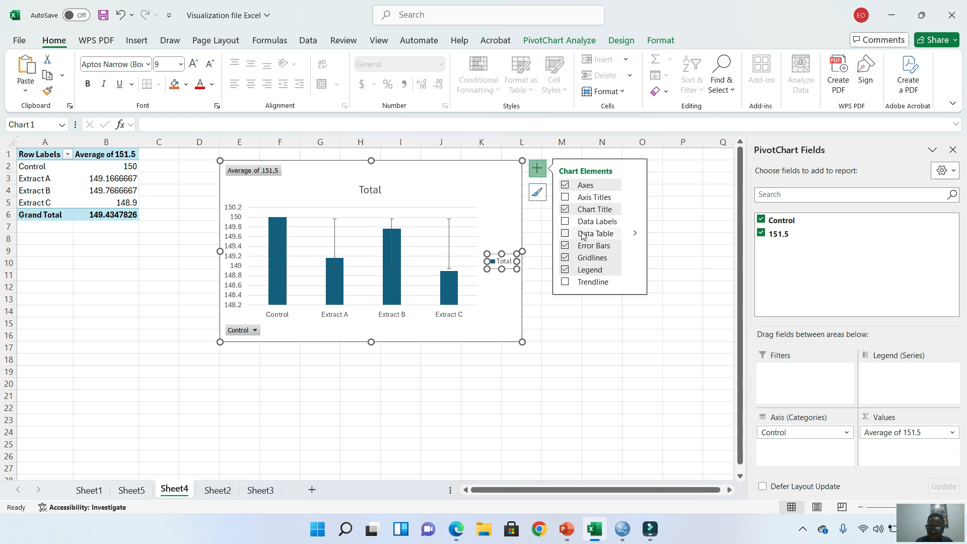
left_click(514, 266)
left_click(511, 266)
left_click(534, 242)
left_click(497, 259)
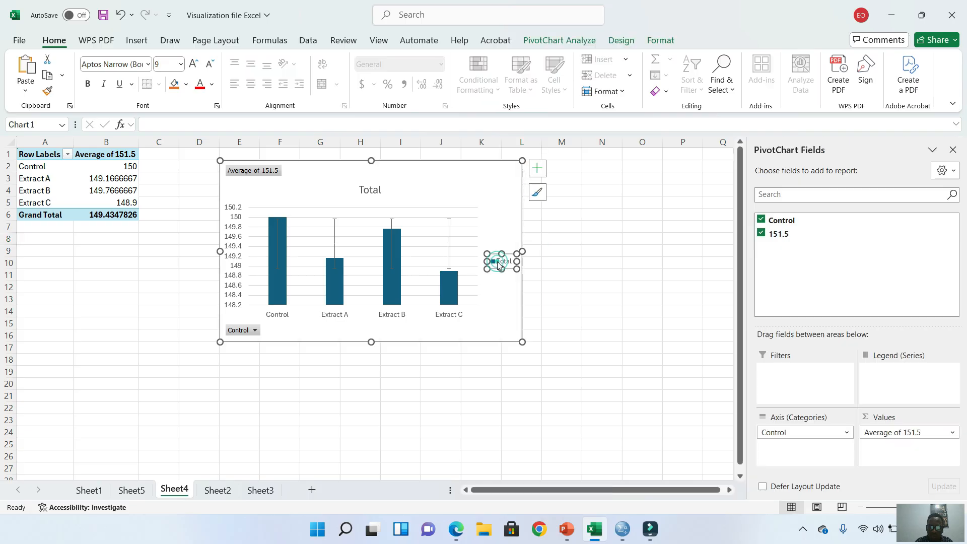
key("Delete")
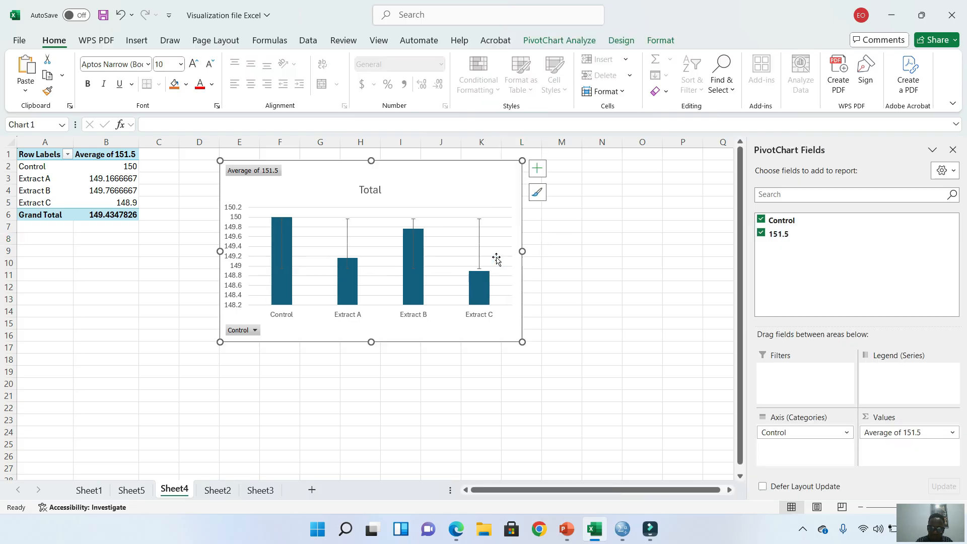
Delete the Total title from the PivotChart
left_click(374, 197)
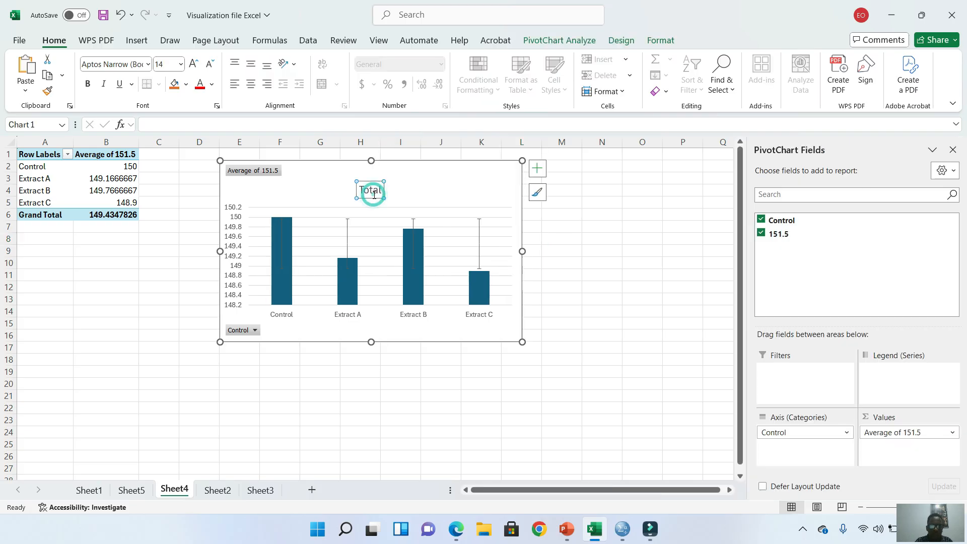
left_click(378, 199)
key("Delete")
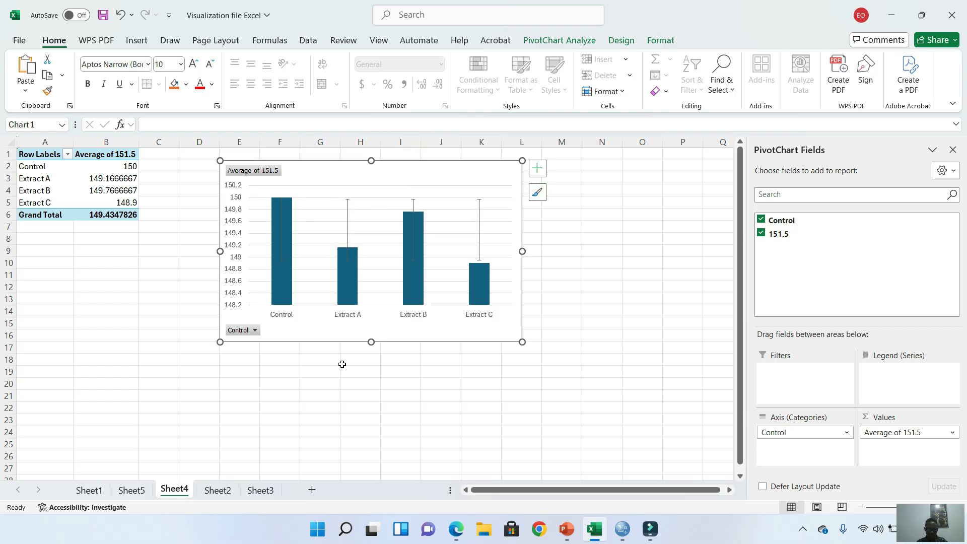
Look through Sheet2, Sheet3 and the box and whisker chart on Sheet1
left_click(218, 490)
left_click(255, 493)
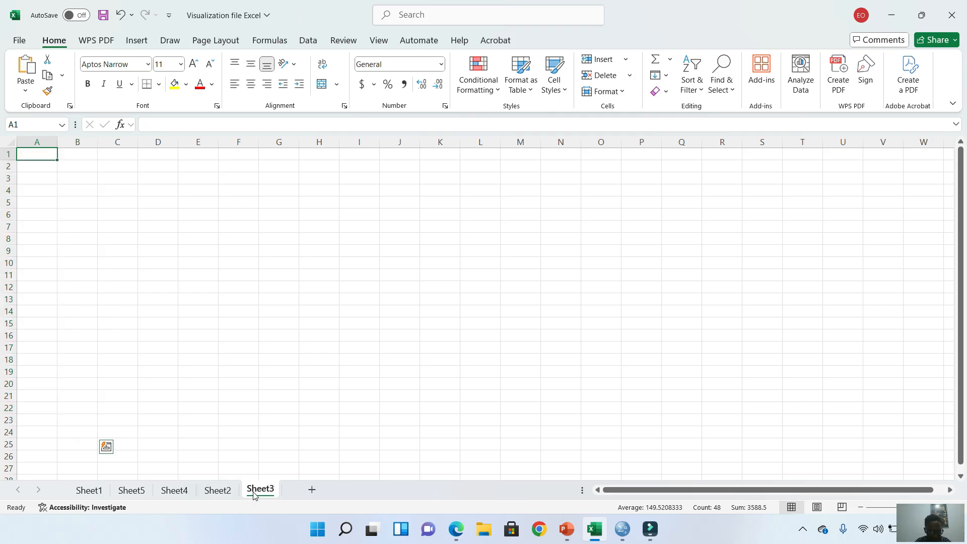
left_click(89, 489)
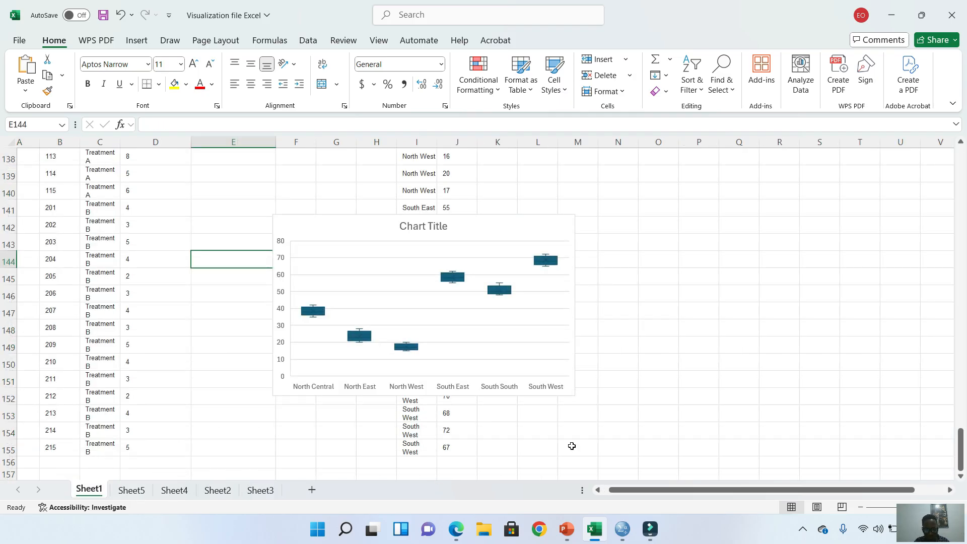
Switch to the Untitled2 dataset in SPSS and create a legacy histogram of Day 7
left_click(623, 530)
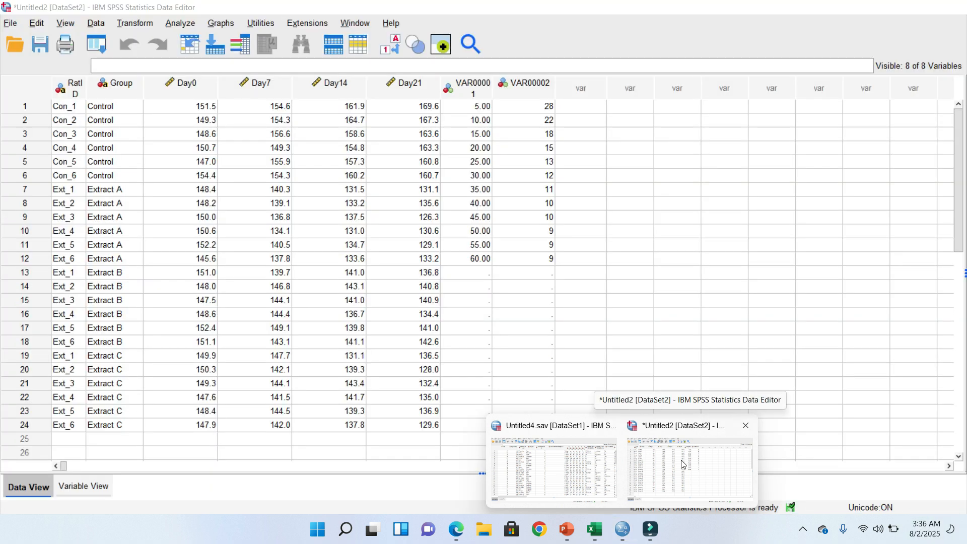
left_click(684, 464)
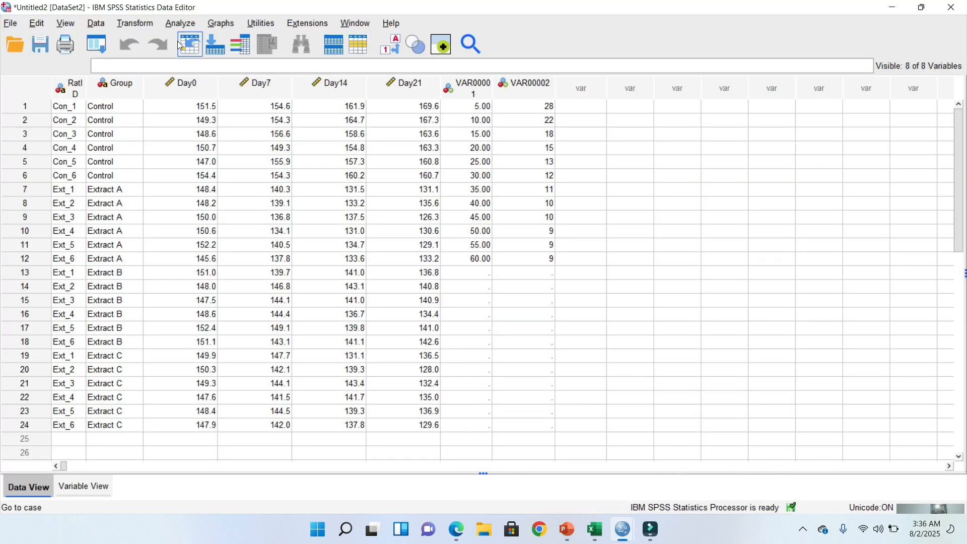
left_click(225, 24)
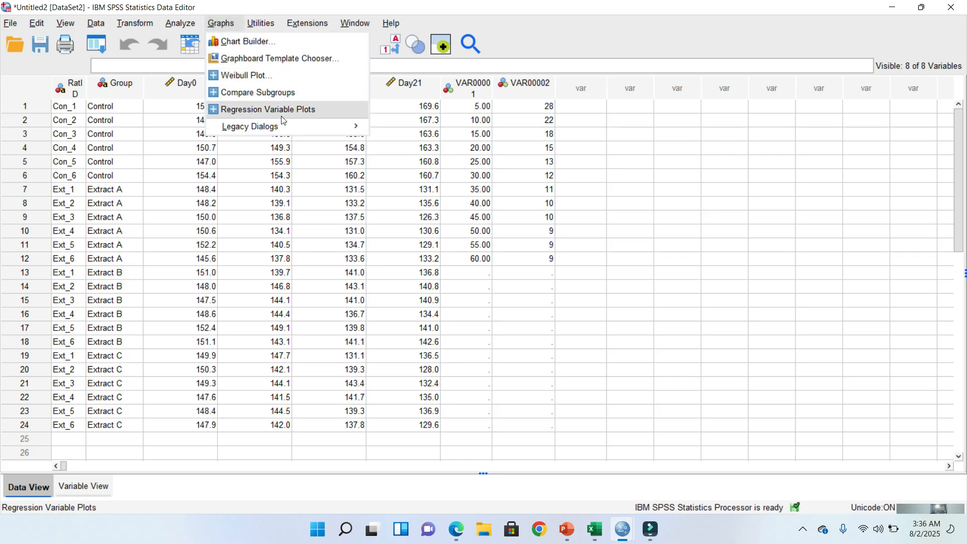
mouse_move(302, 126)
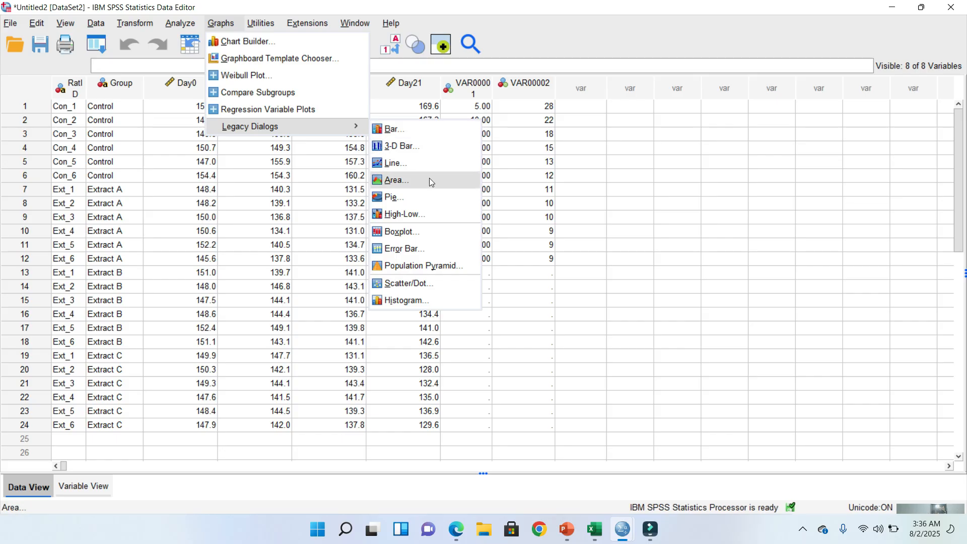
left_click(401, 302)
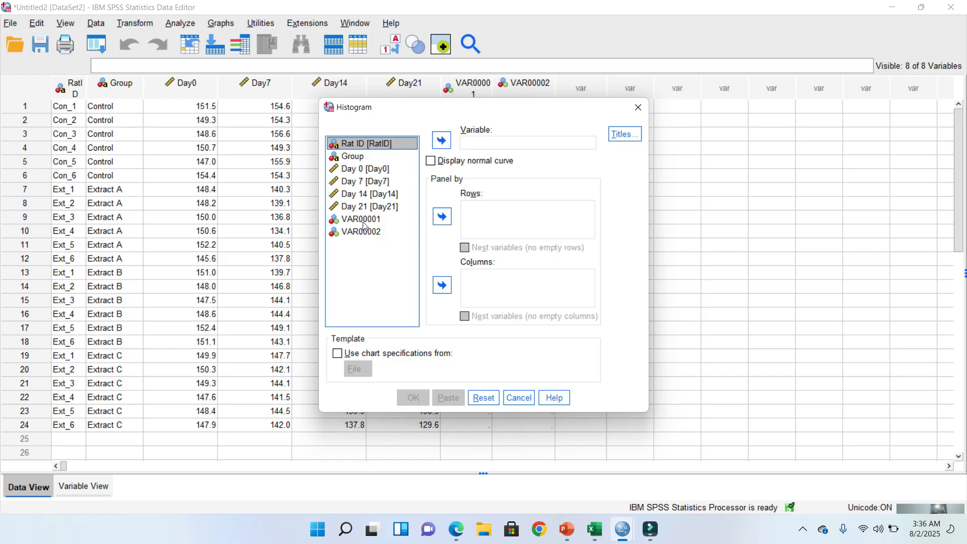
left_click(357, 183)
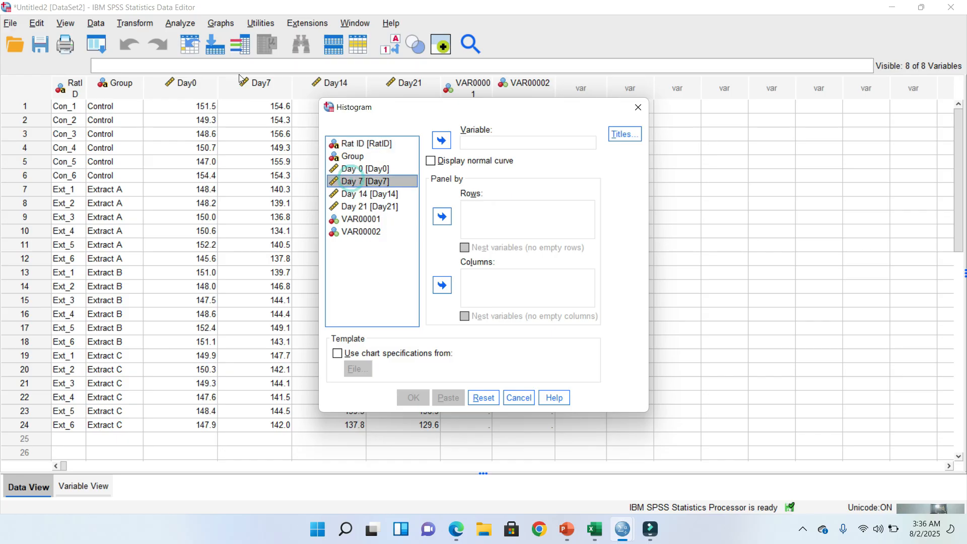
left_click(443, 141)
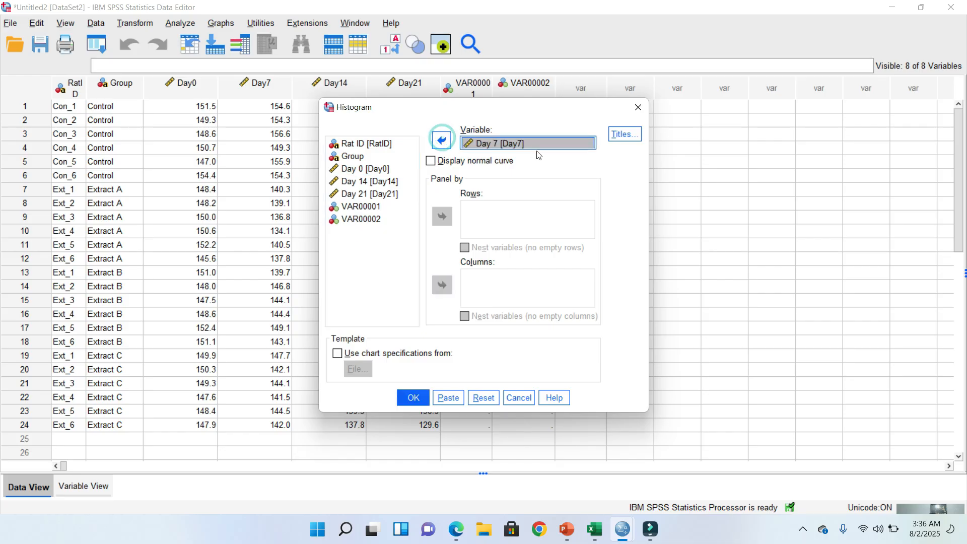
left_click(413, 398)
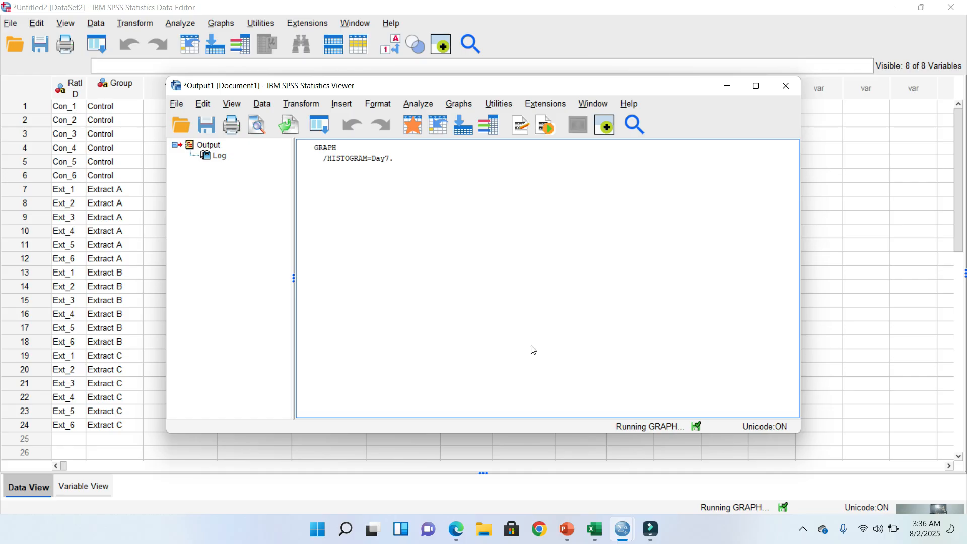
Examine the Day 7 histogram in the output viewer and minimize the viewer
left_click(222, 23)
left_click(223, 23)
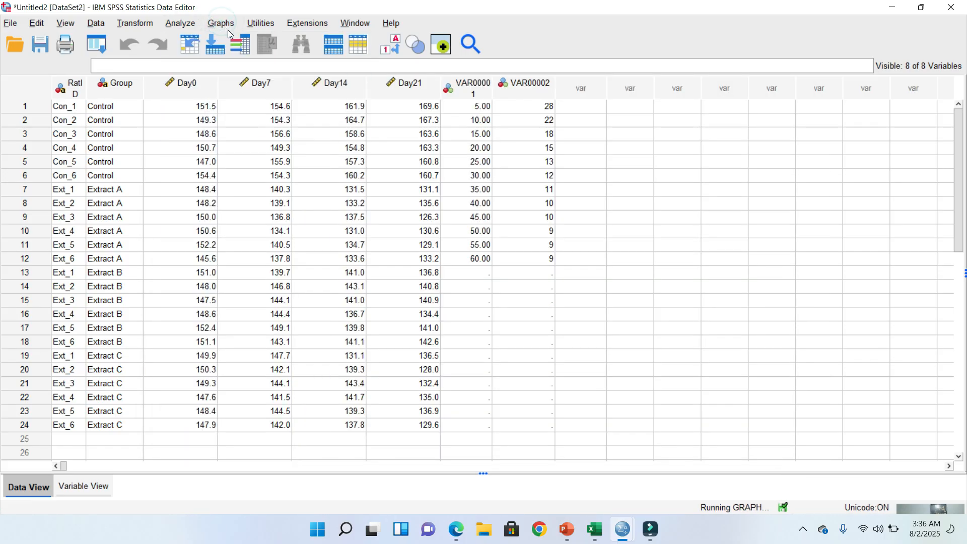
left_click(224, 24)
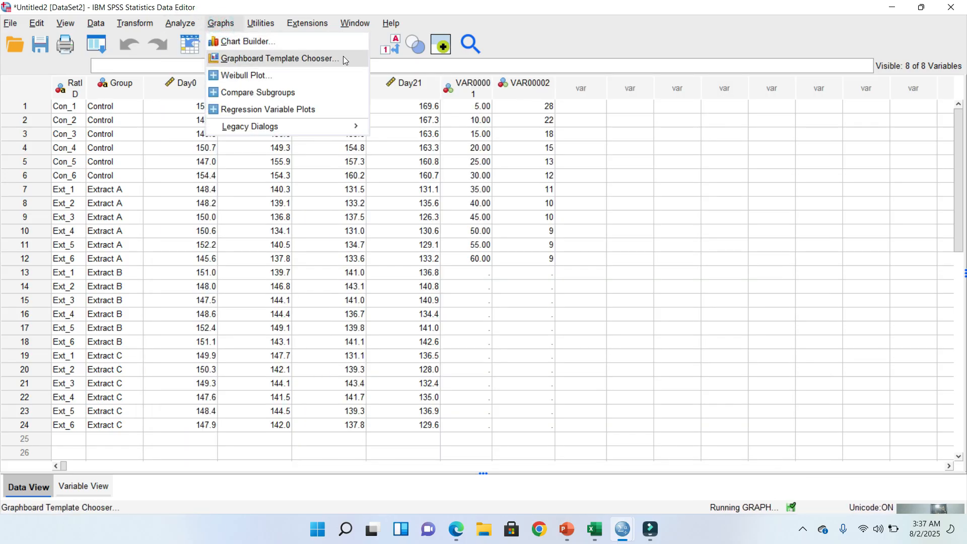
mouse_move(623, 529)
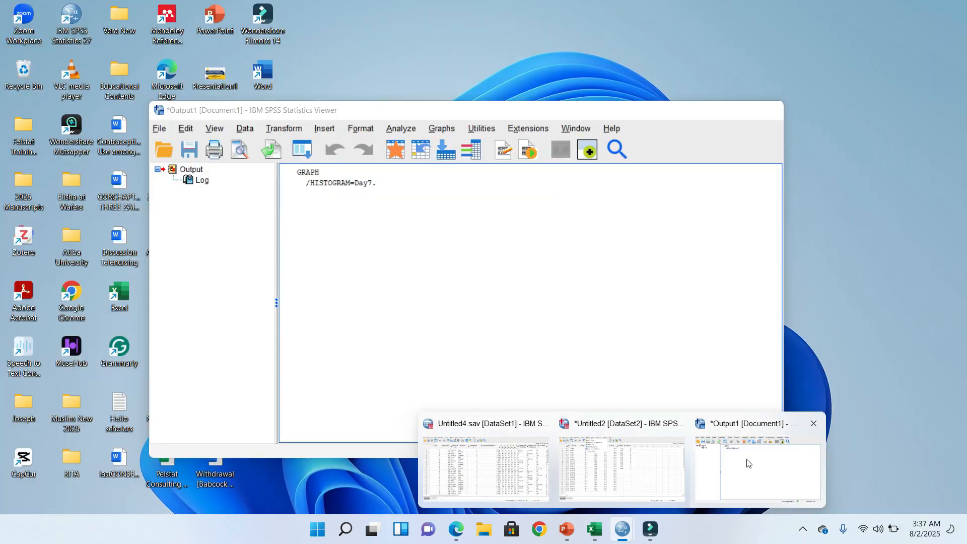
left_click(748, 460)
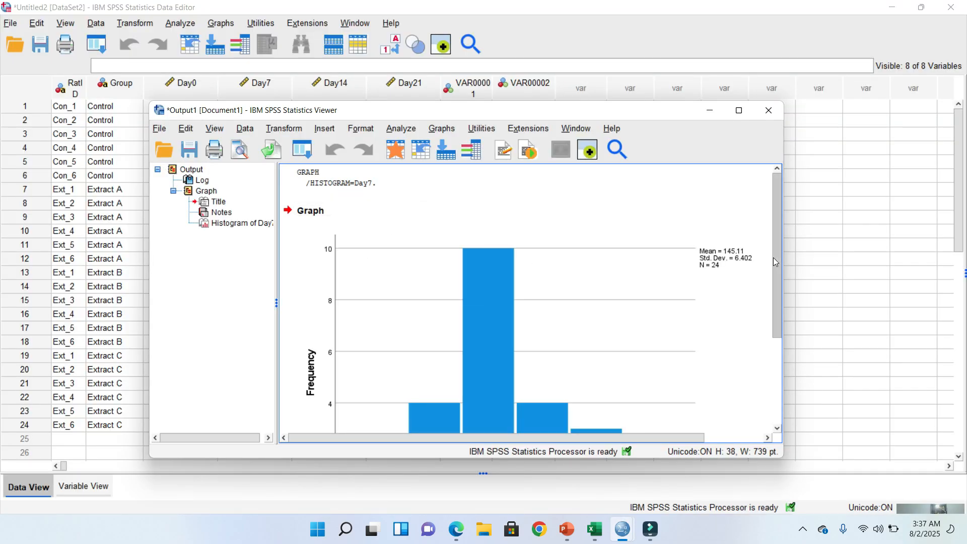
scroll(776, 262, "down", 3)
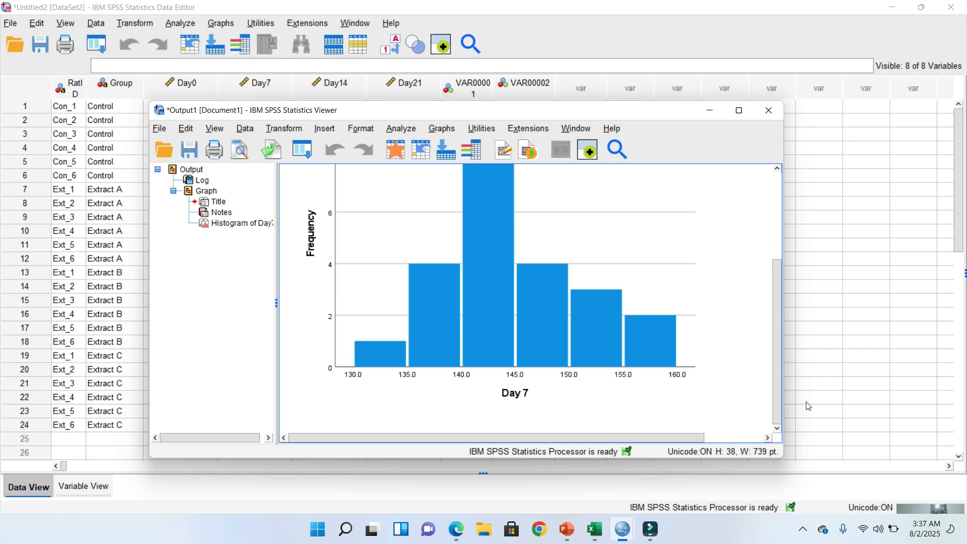
left_click_drag(781, 367, 768, 301)
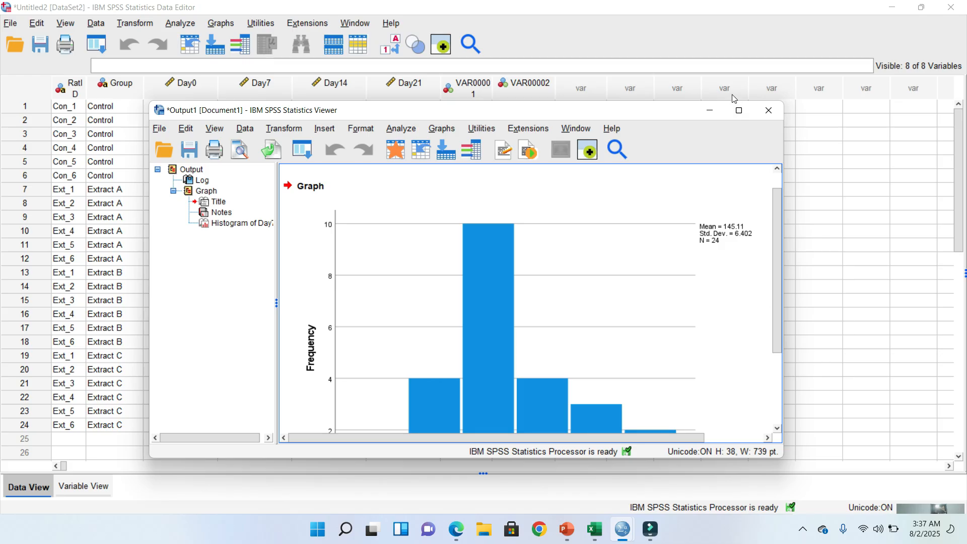
left_click(713, 111)
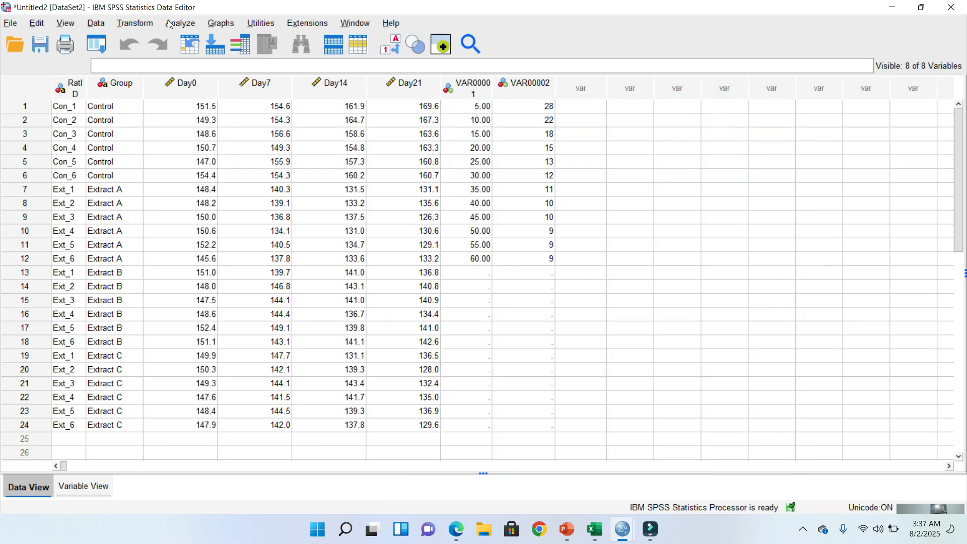
left_click(176, 23)
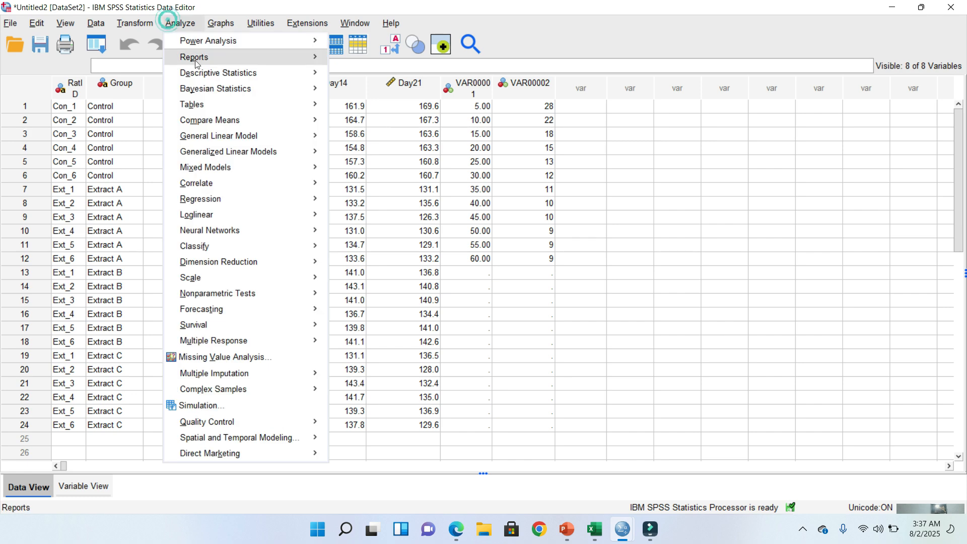
mouse_move(256, 73)
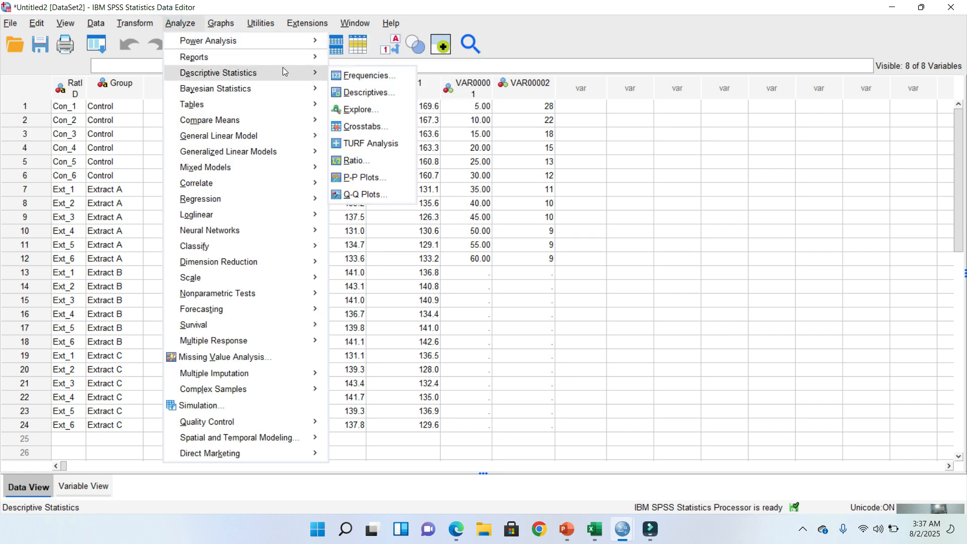
left_click(218, 26)
left_click(219, 25)
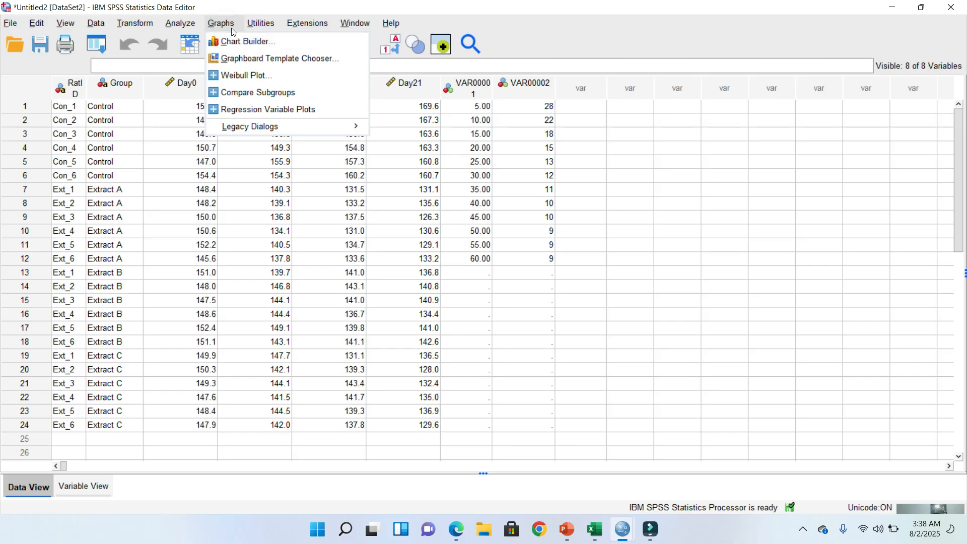
left_click(224, 24)
left_click(221, 24)
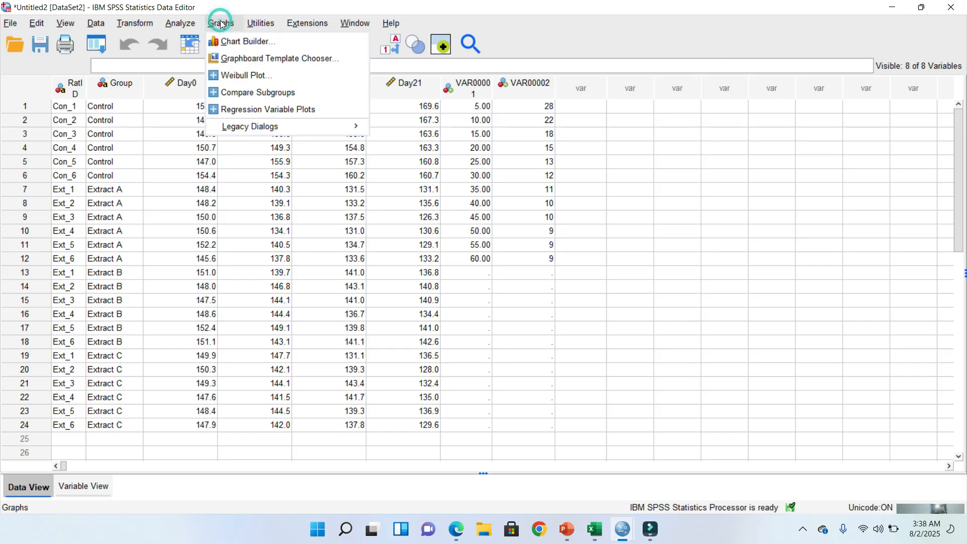
left_click(132, 162)
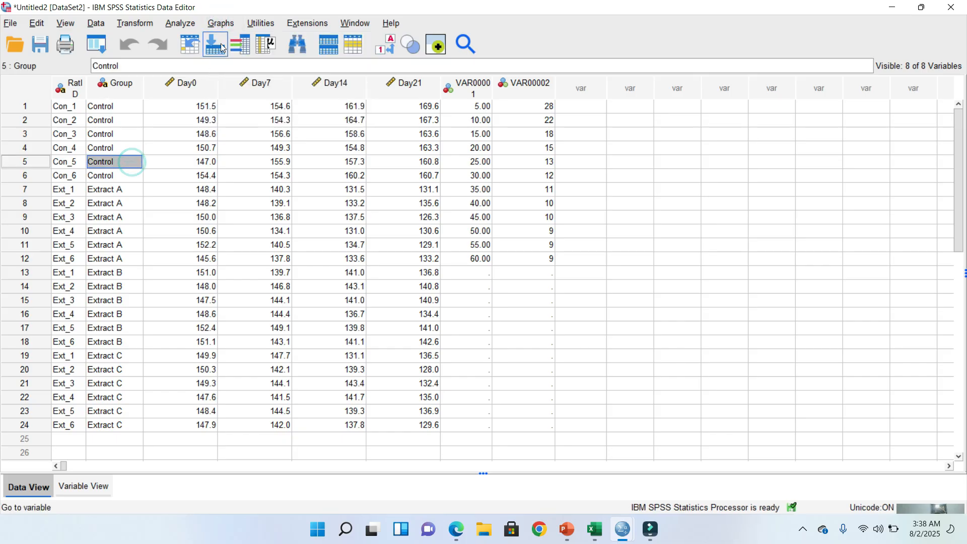
Define a legacy Simple Scatter plot with VAR00001 on the X axis
left_click(219, 25)
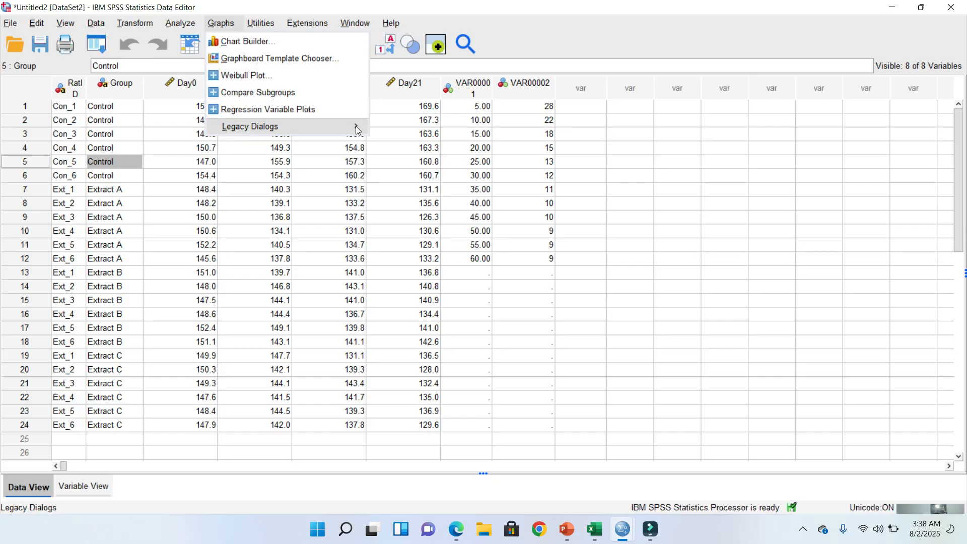
mouse_move(356, 126)
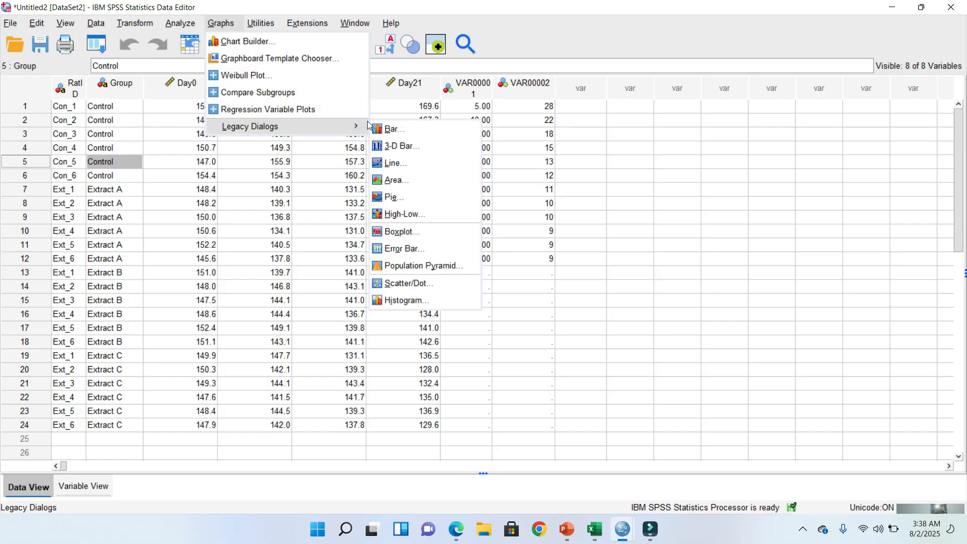
left_click(406, 290)
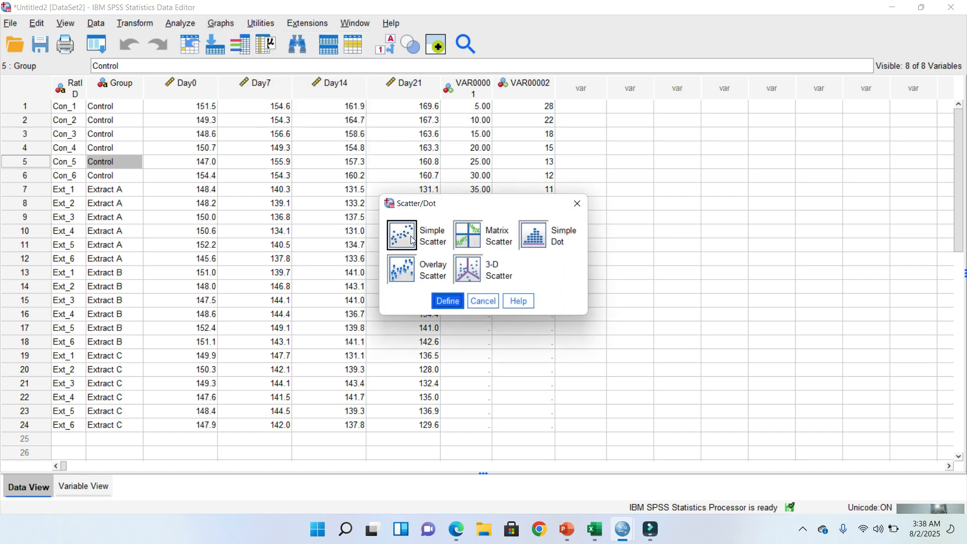
left_click(448, 301)
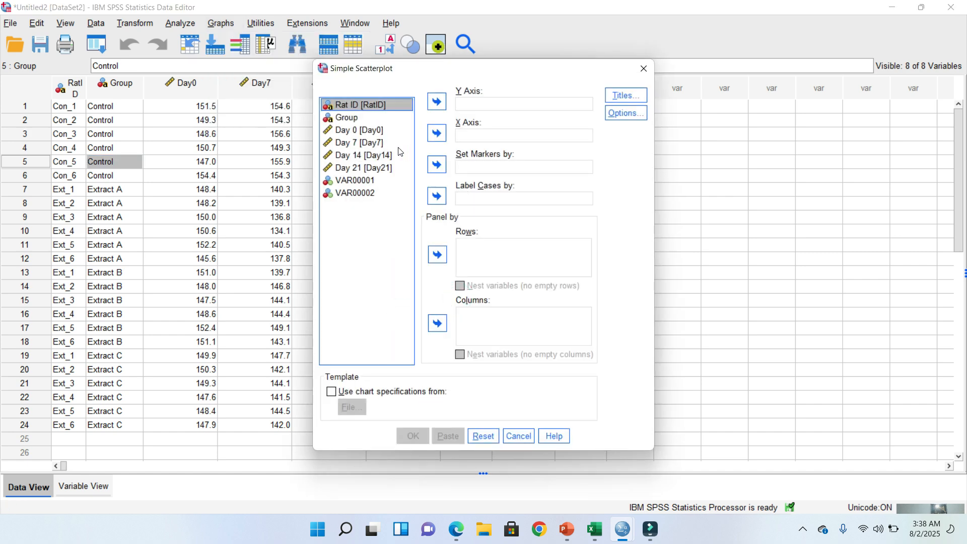
left_click(356, 182)
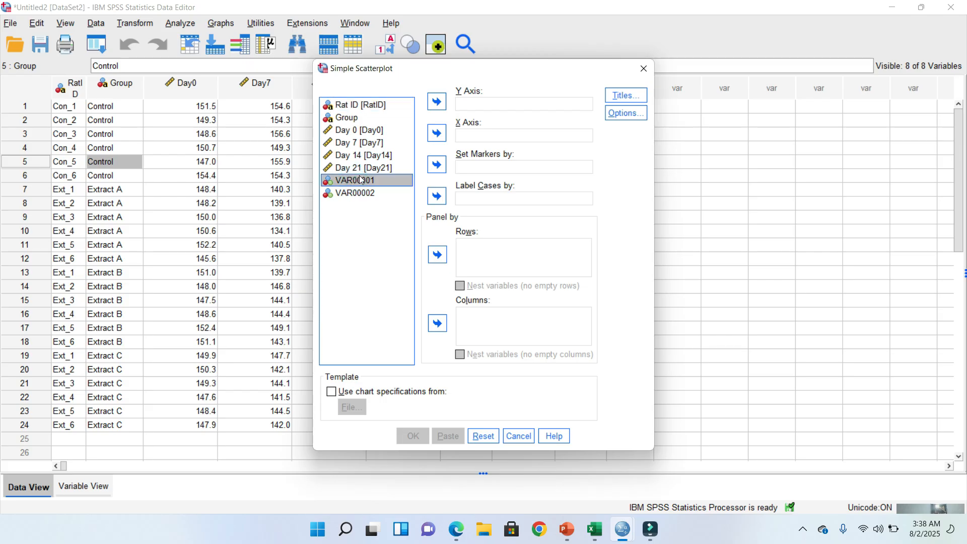
left_click(436, 132)
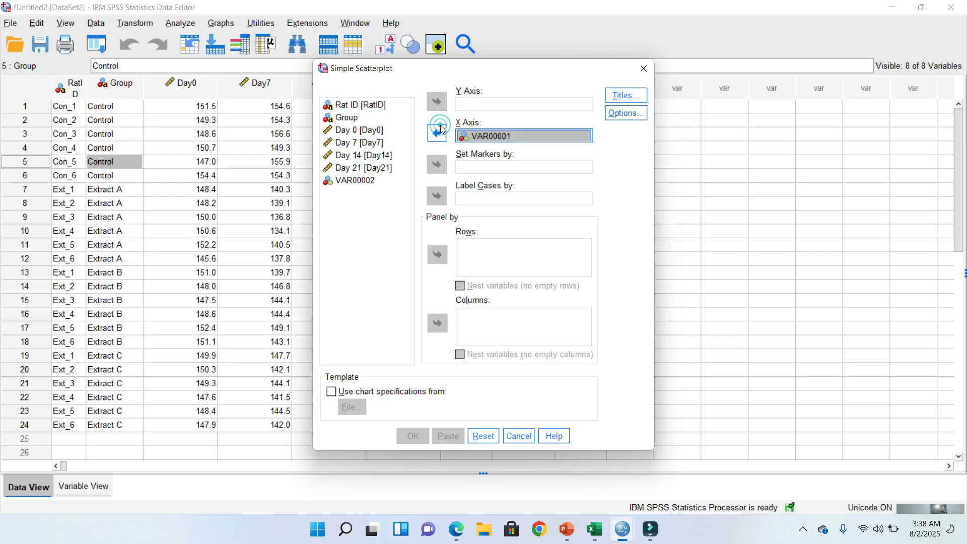
Assign VAR00002 to the scatterplot's Y axis and generate the chart
left_click_drag(440, 77, 687, 82)
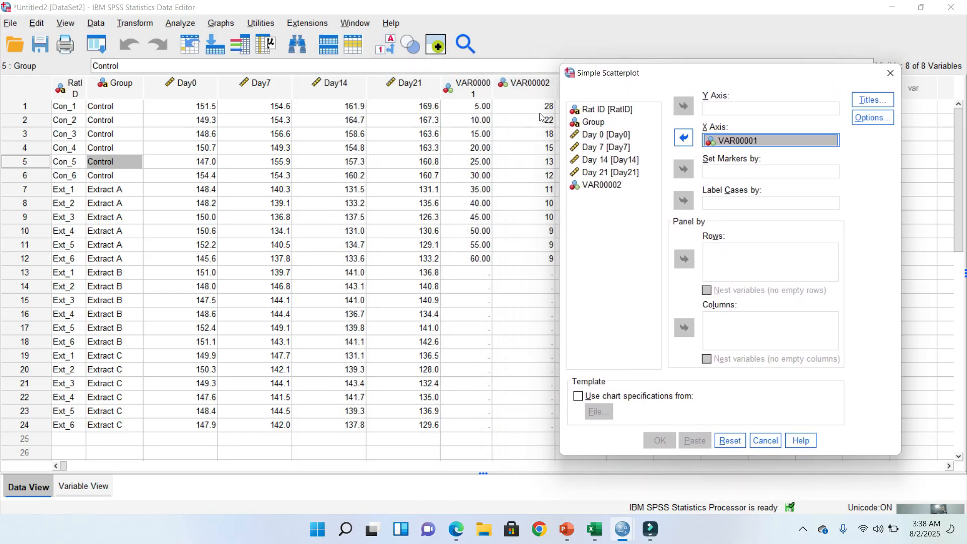
left_click(610, 183)
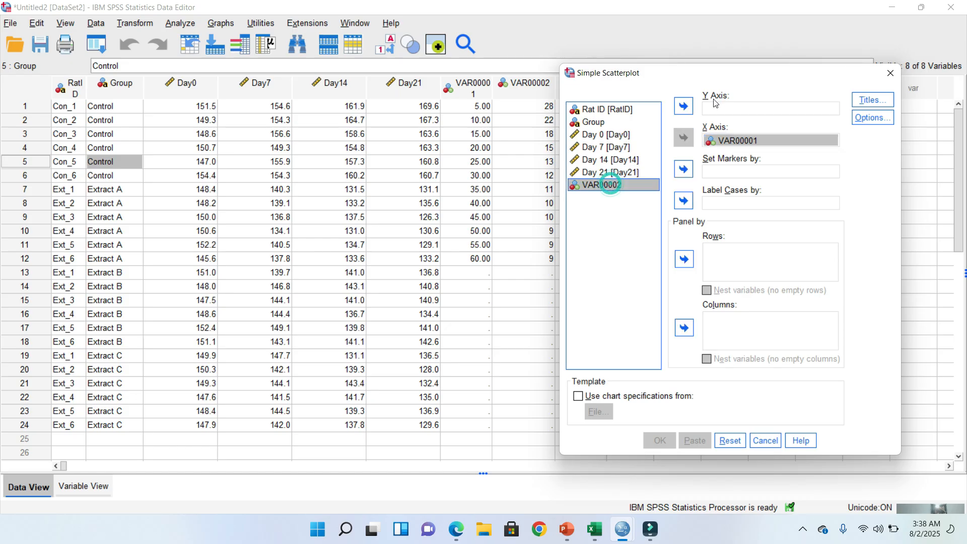
left_click(684, 107)
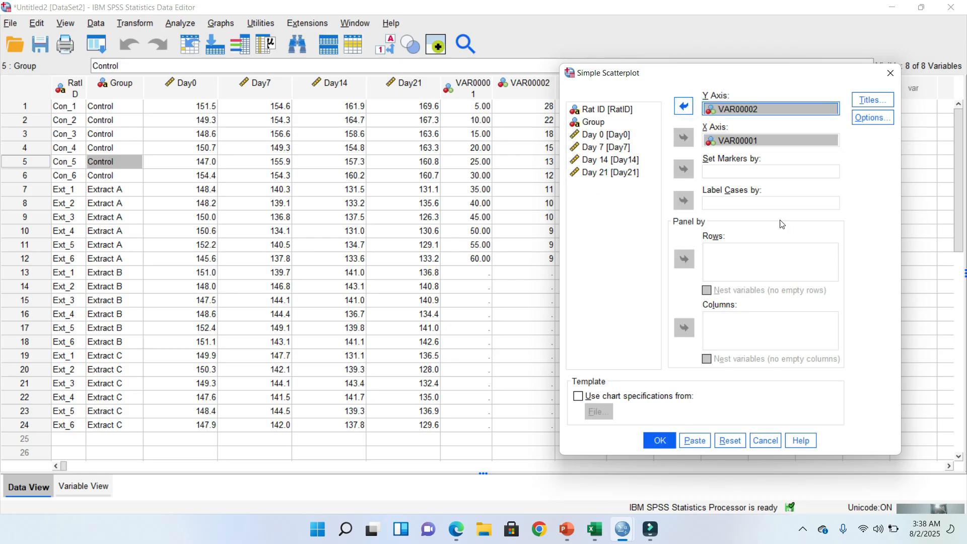
left_click(659, 441)
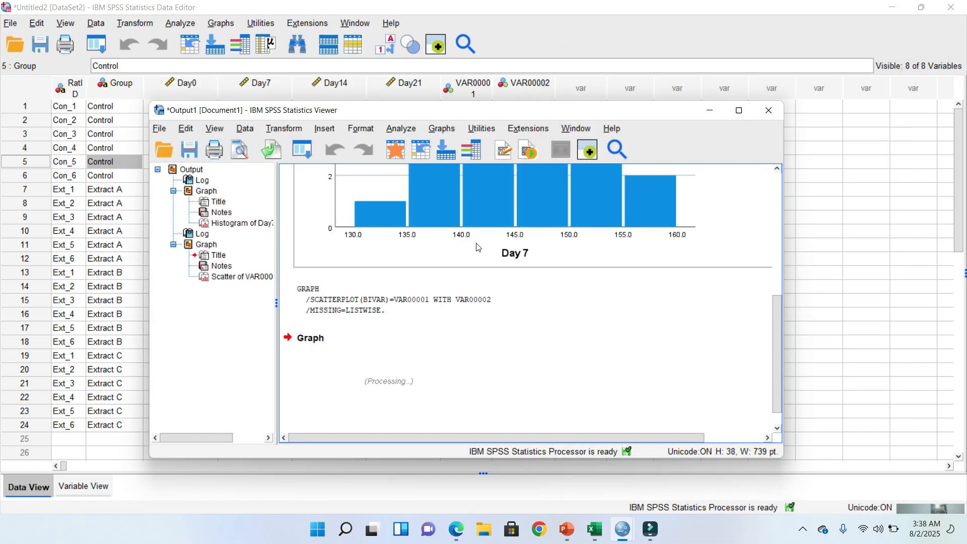
Open the scatterplot of VAR00002 against VAR00001 in the Chart Editor
left_click_drag(781, 275, 796, 332)
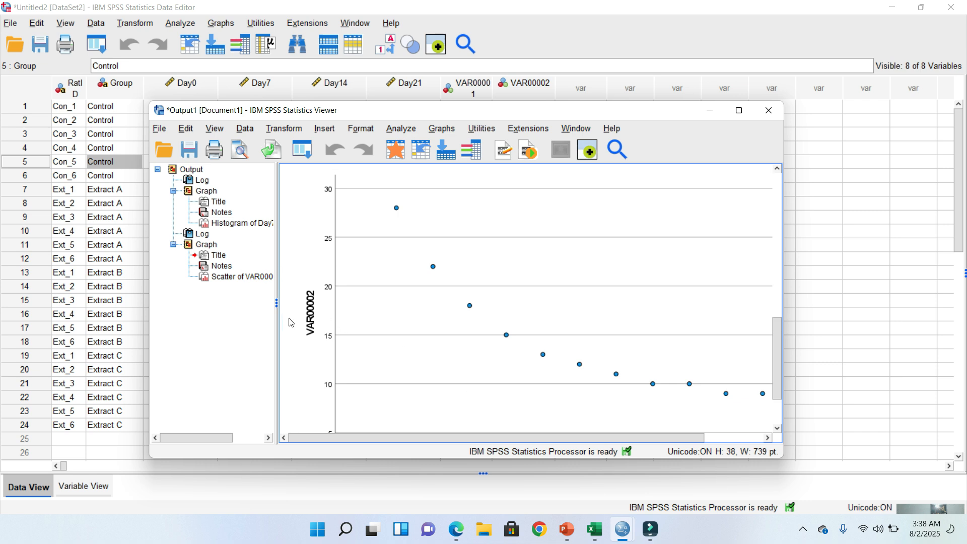
left_click(774, 377)
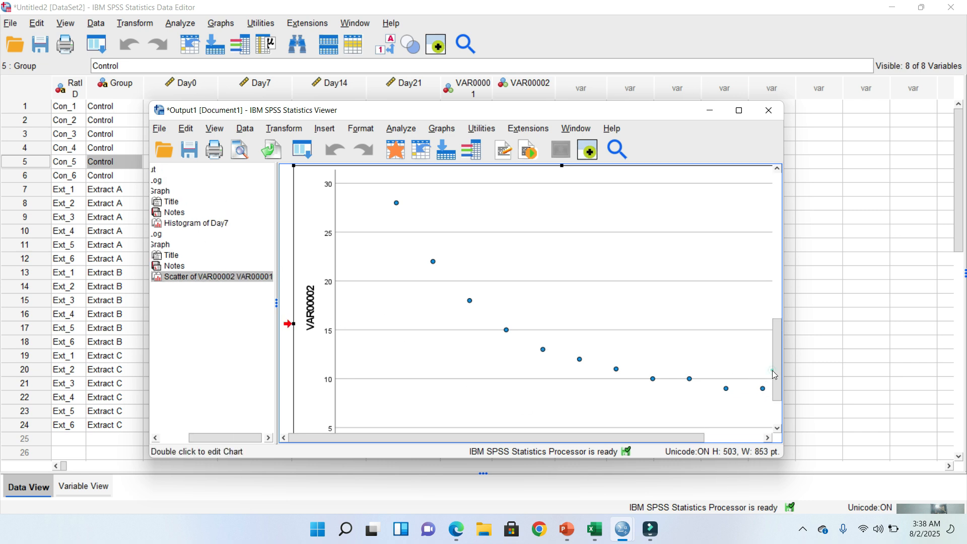
left_click_drag(777, 392, 777, 410)
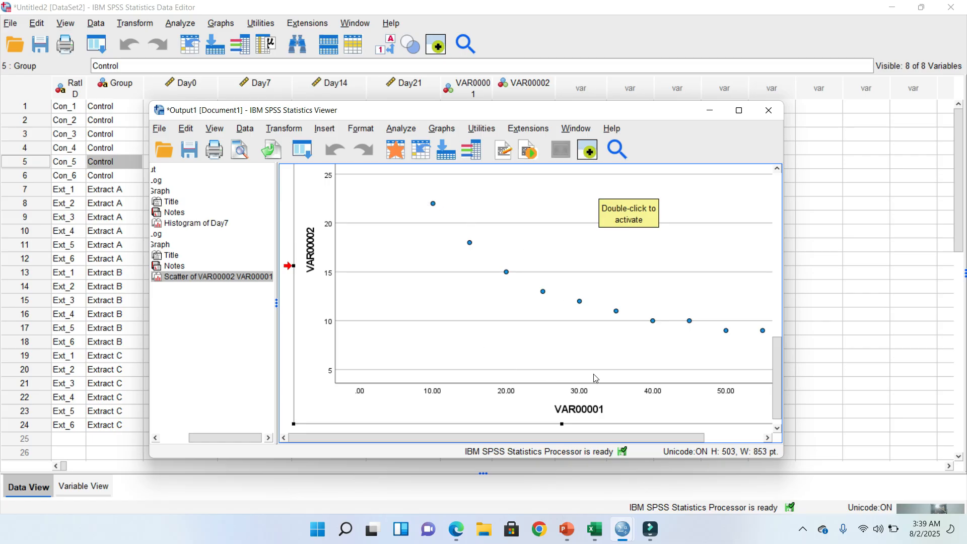
double_click(563, 346)
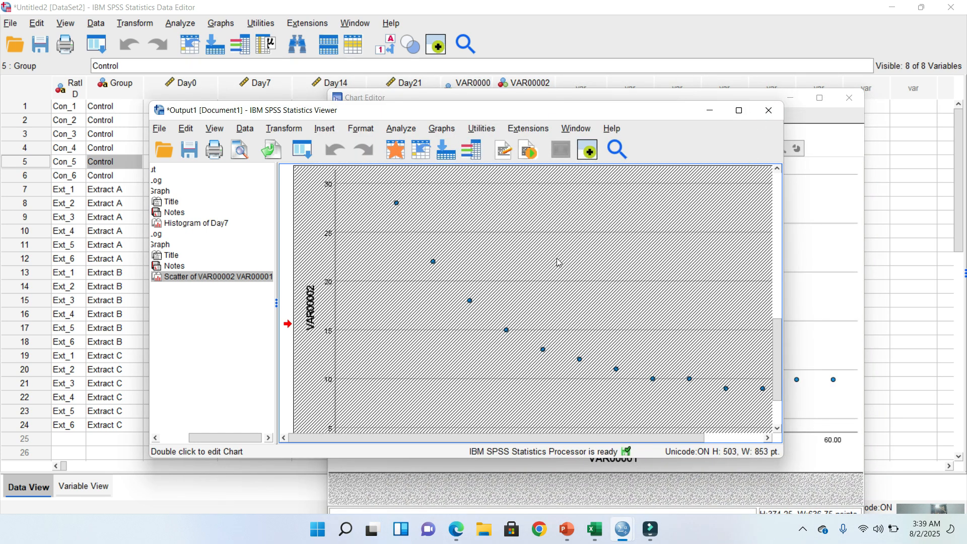
left_click(453, 228)
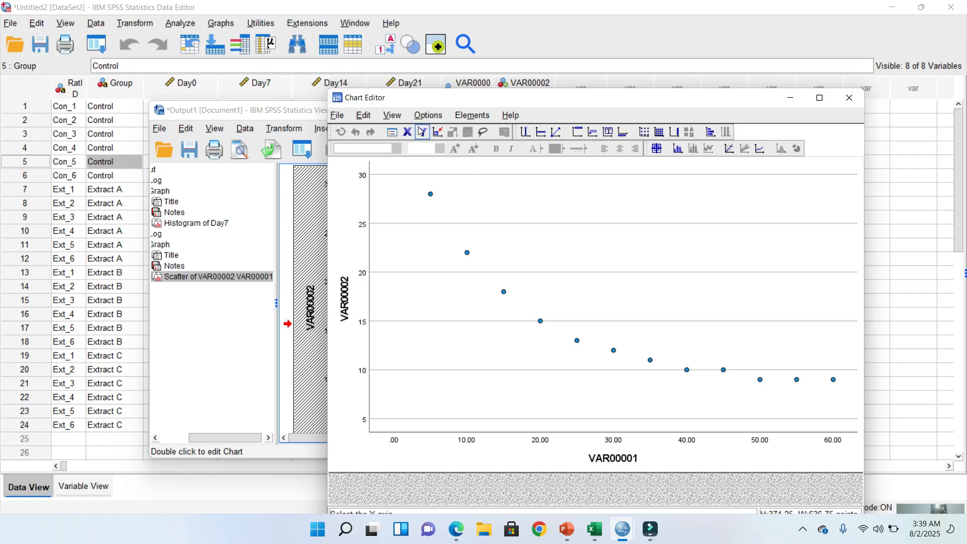
Add a linear fit line without an attached label to the scatterplot and close the Chart Editor
left_click(729, 149)
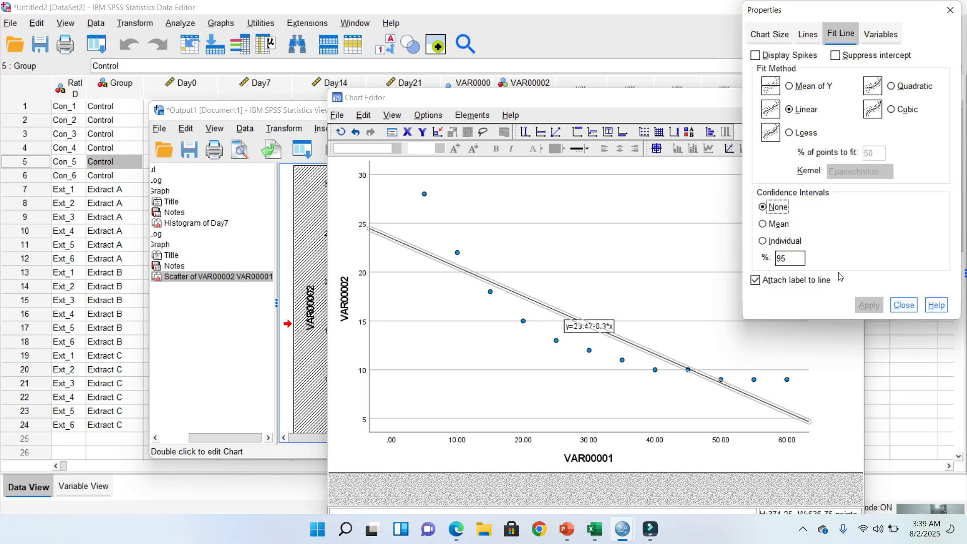
left_click(756, 280)
left_click(862, 307)
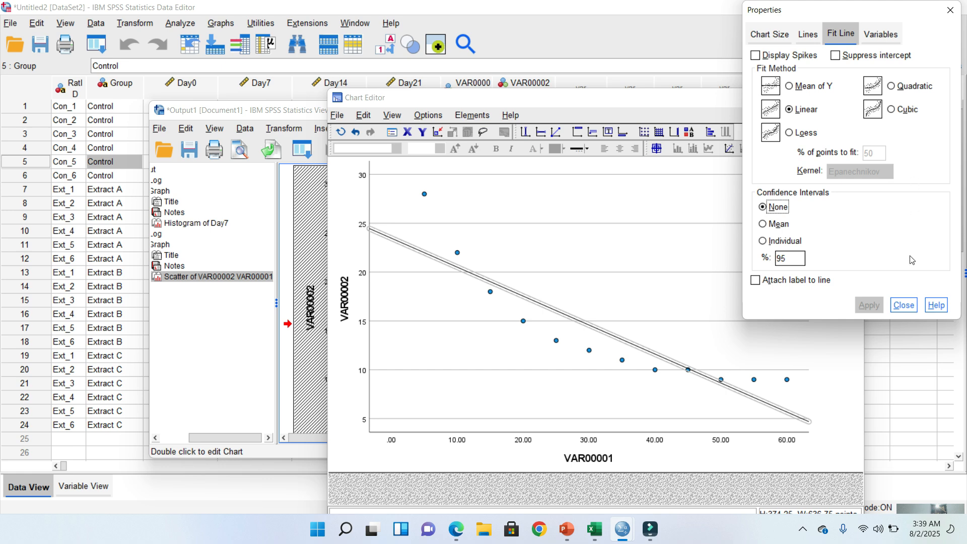
left_click(909, 307)
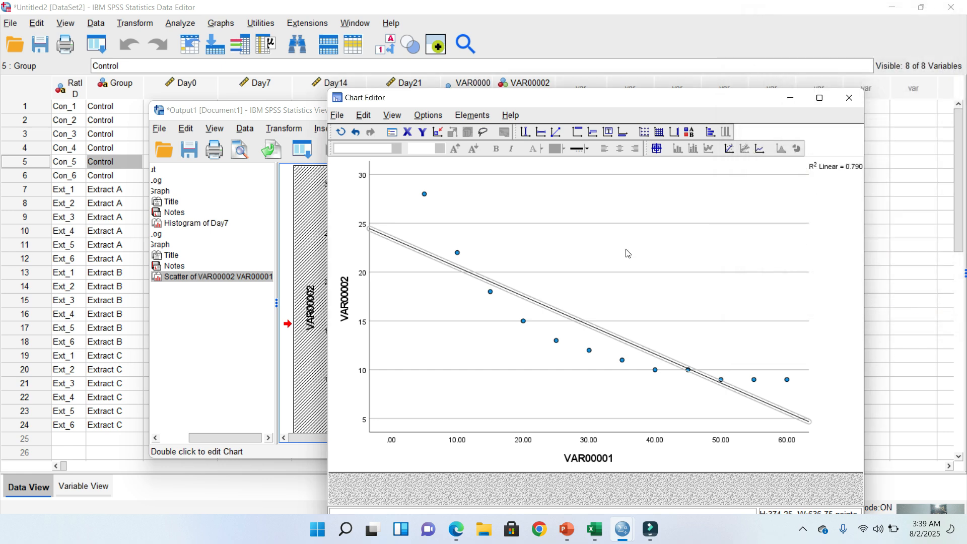
left_click(508, 274)
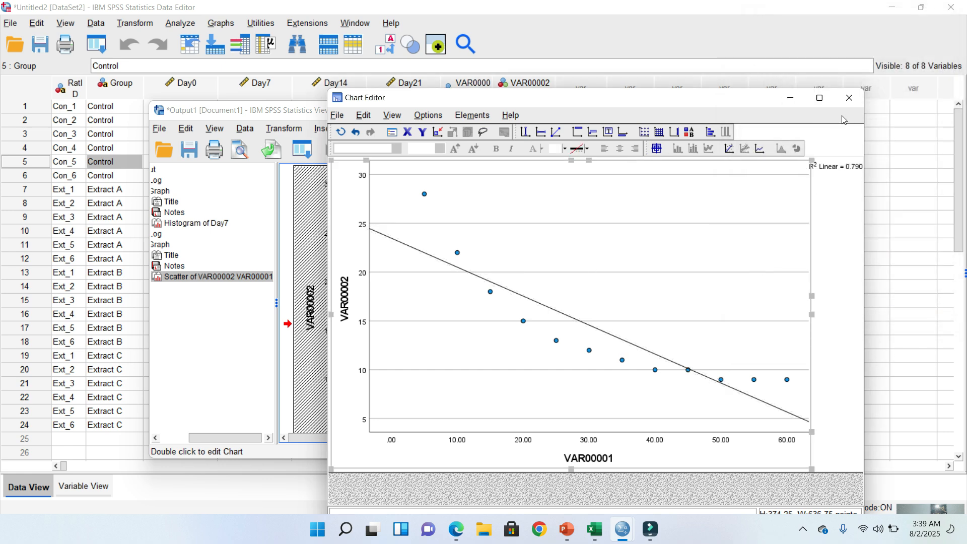
left_click(851, 99)
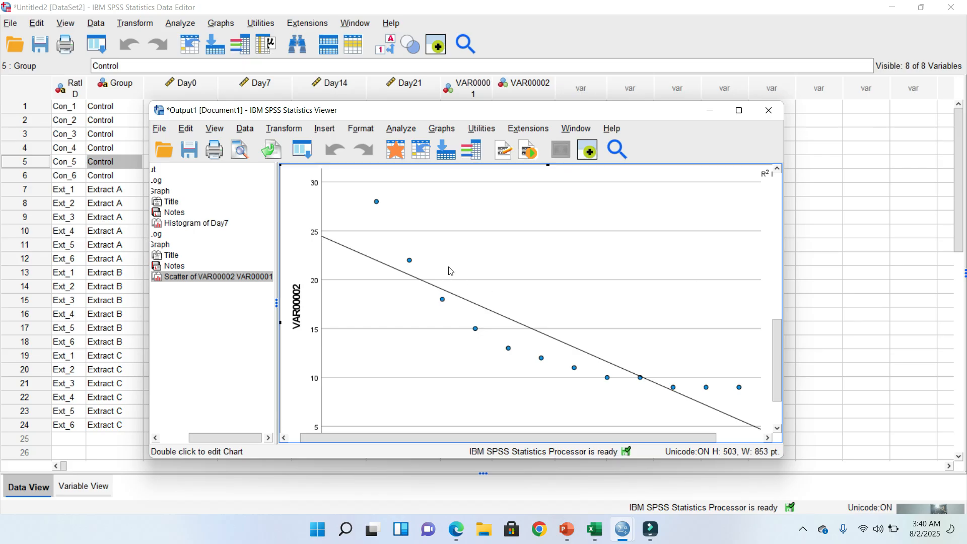
Examine the updated scatterplot and its fit line in the output viewer, and return to the Data Editor
left_click(298, 270)
left_click(351, 269)
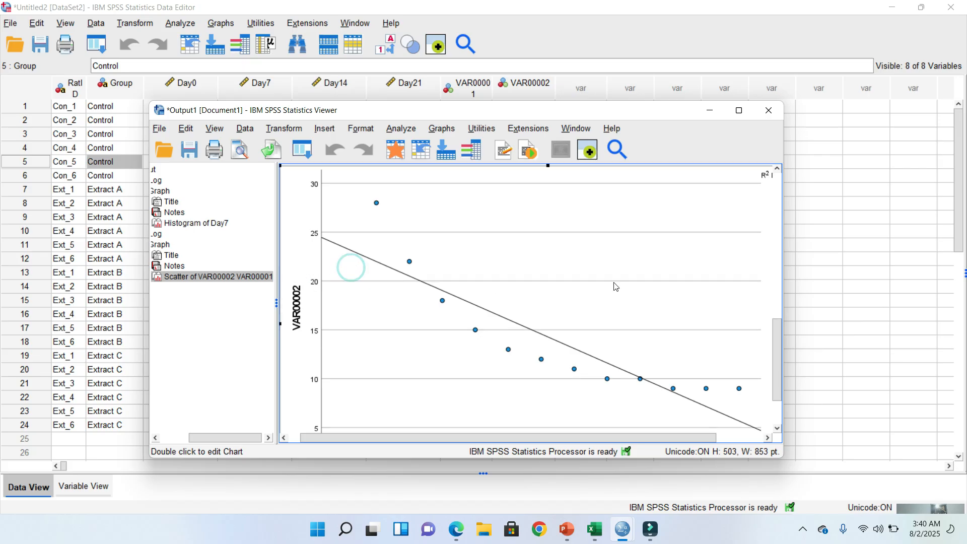
left_click_drag(774, 349, 778, 399)
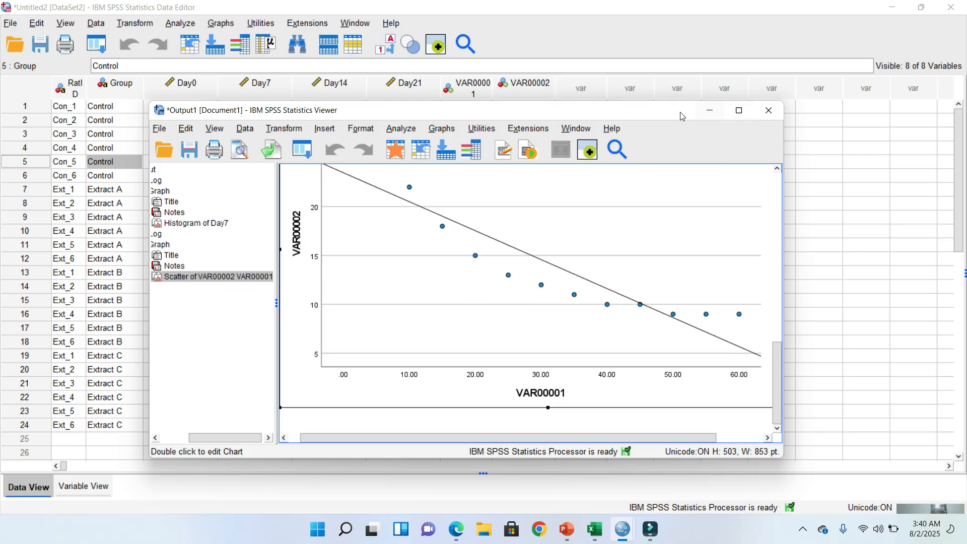
left_click(581, 33)
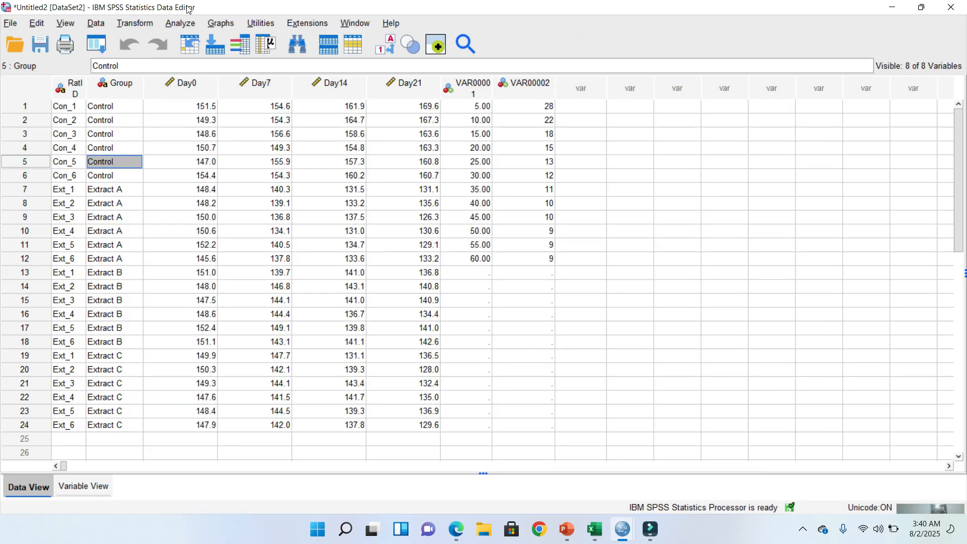
left_click(181, 23)
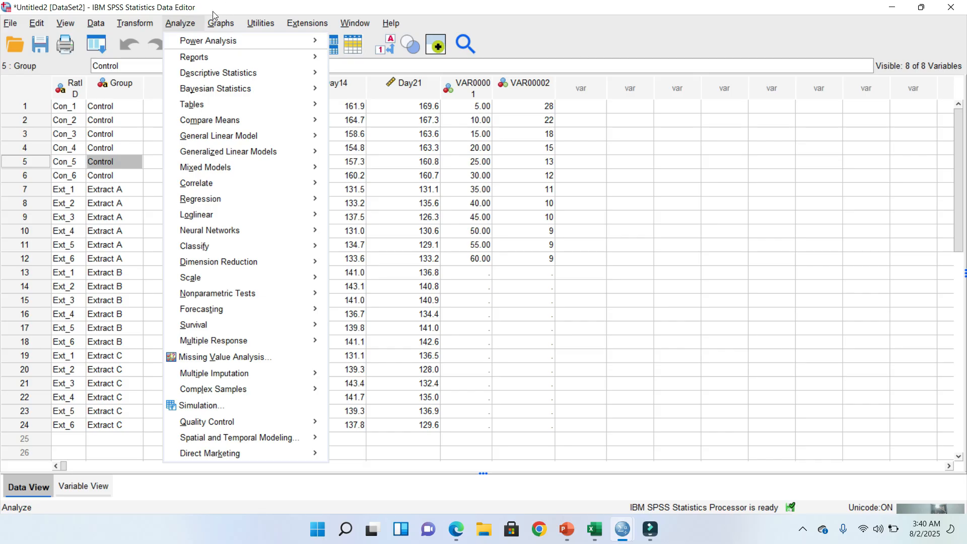
left_click(355, 23)
left_click(634, 34)
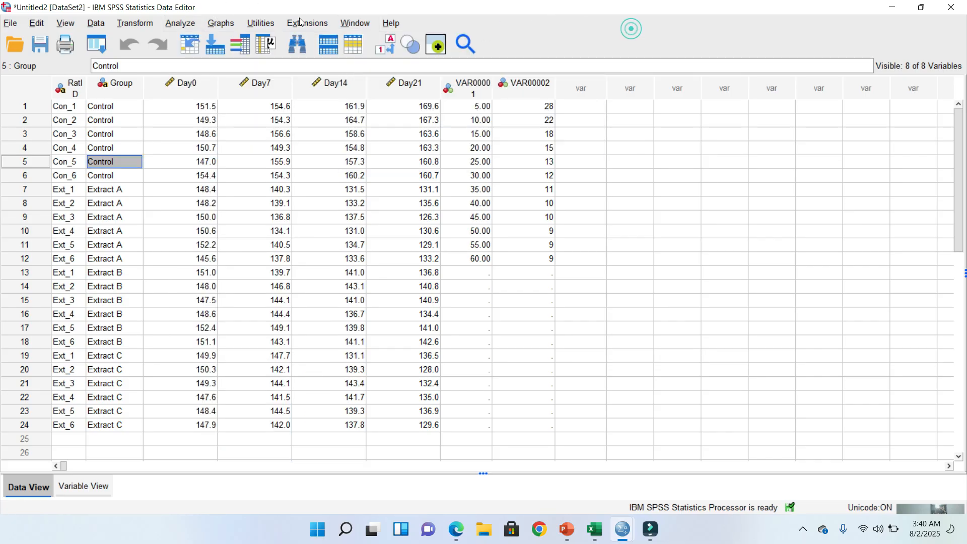
left_click(189, 24)
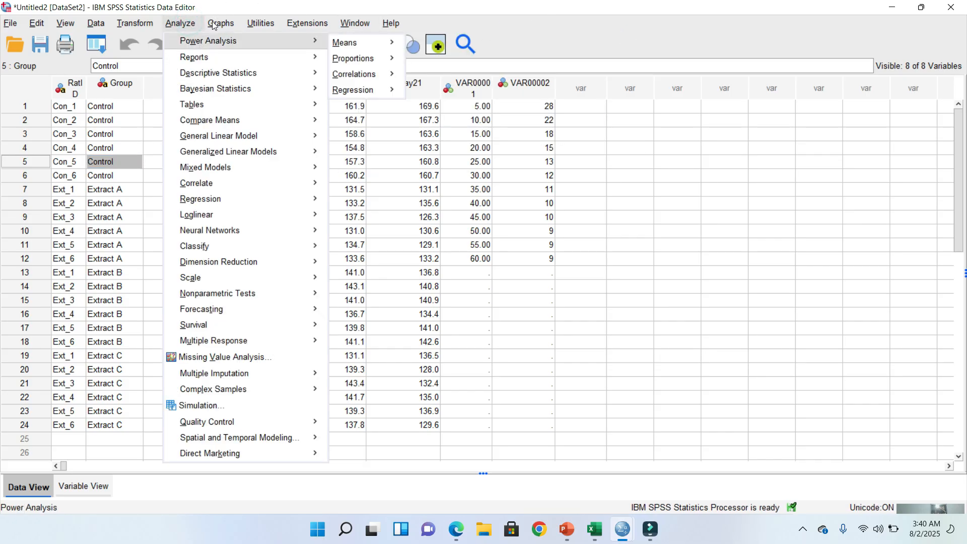
left_click(714, 23)
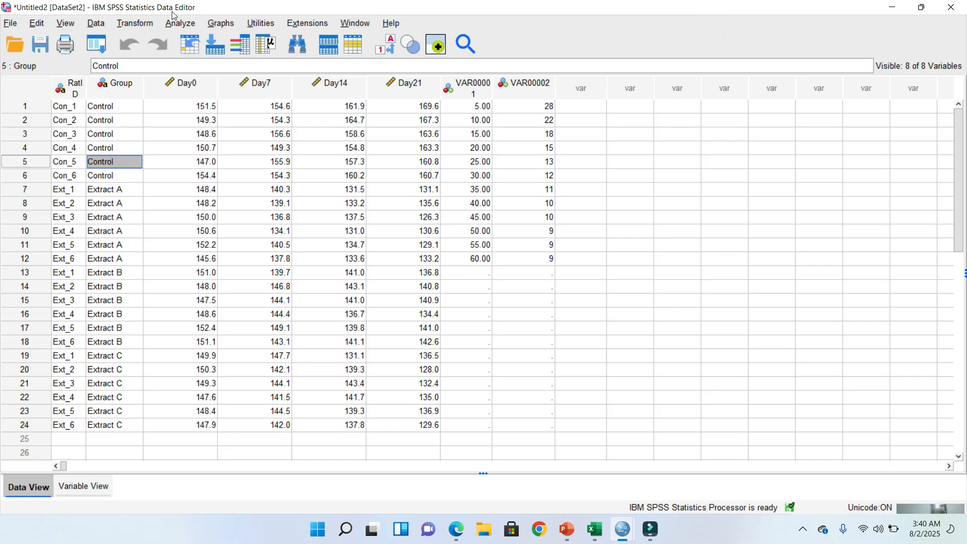
left_click(220, 21)
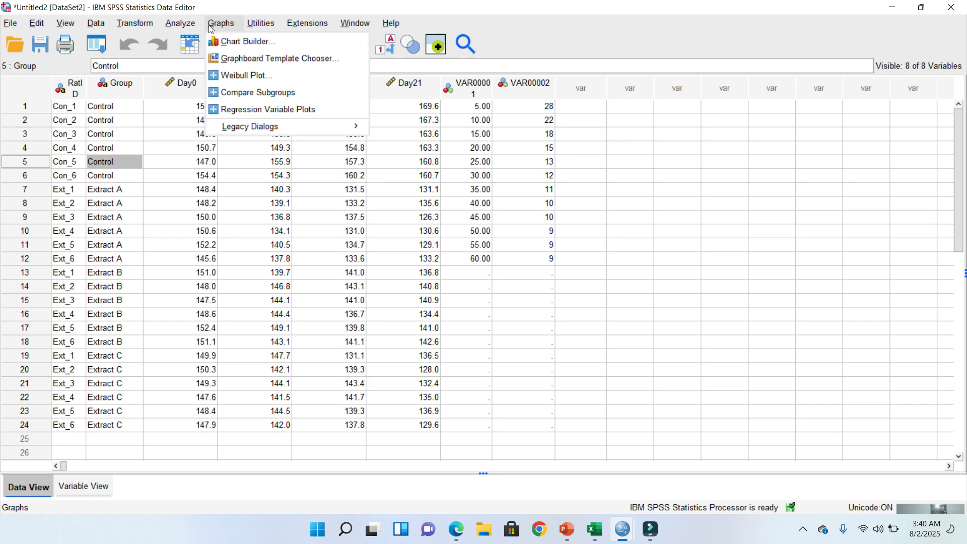
mouse_move(194, 25)
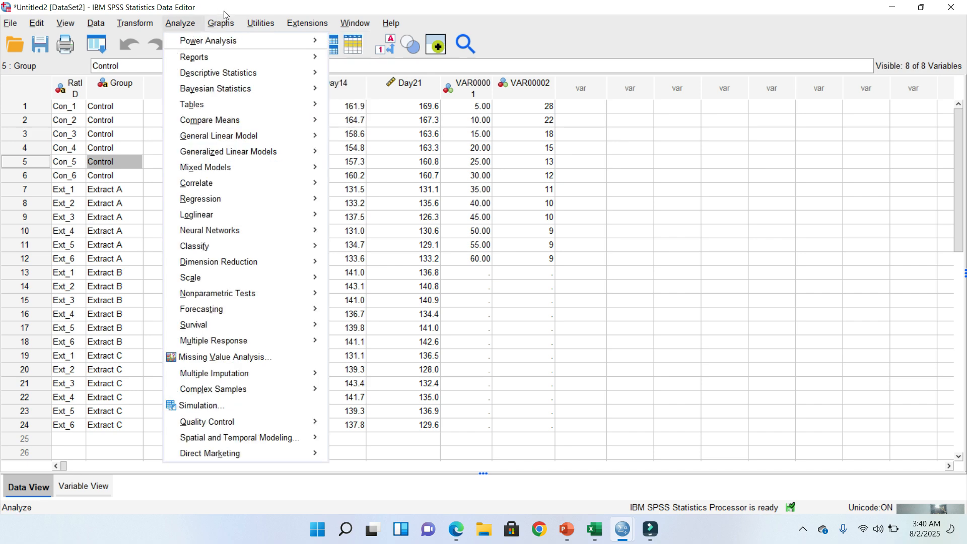
Generate a legacy Simple bar chart of the number of cases, with Group on the category axis
left_click(223, 23)
left_click(224, 26)
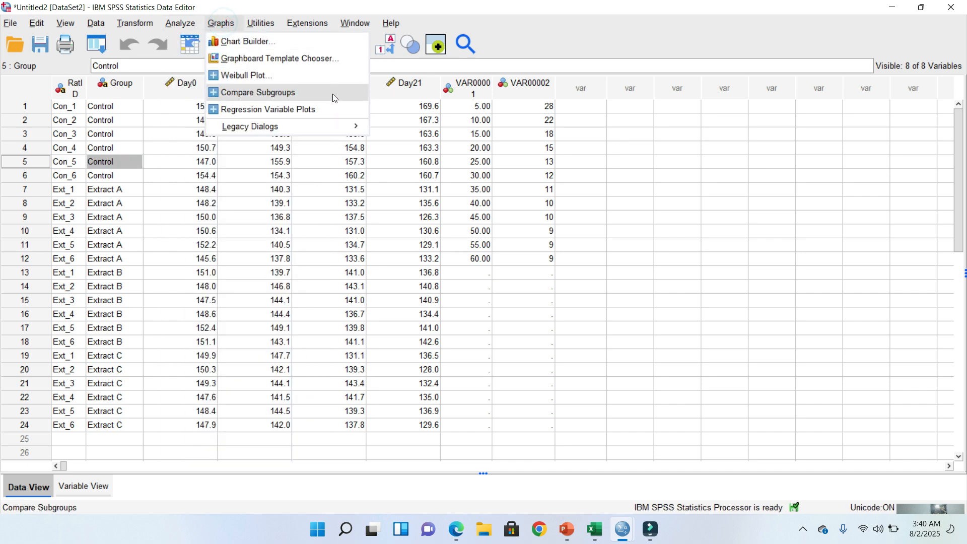
mouse_move(361, 128)
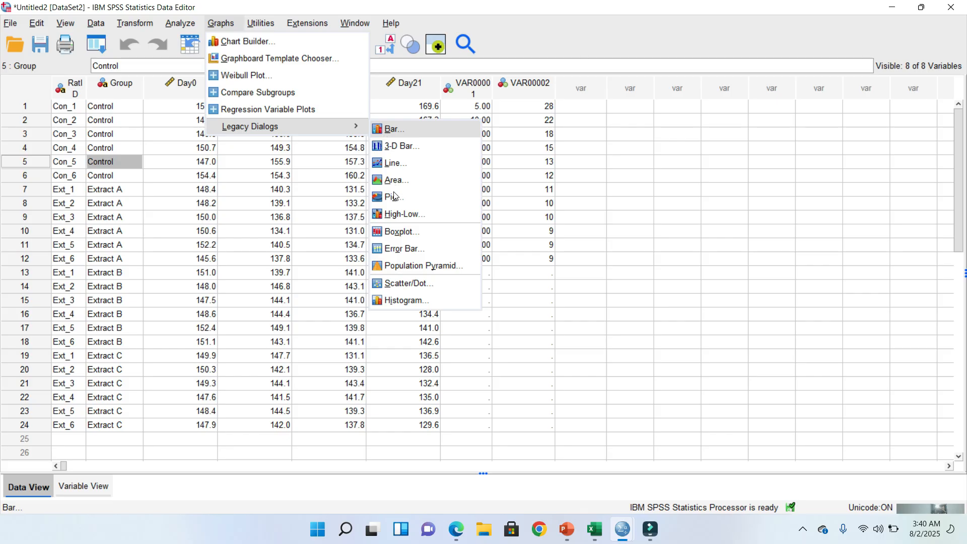
left_click(386, 132)
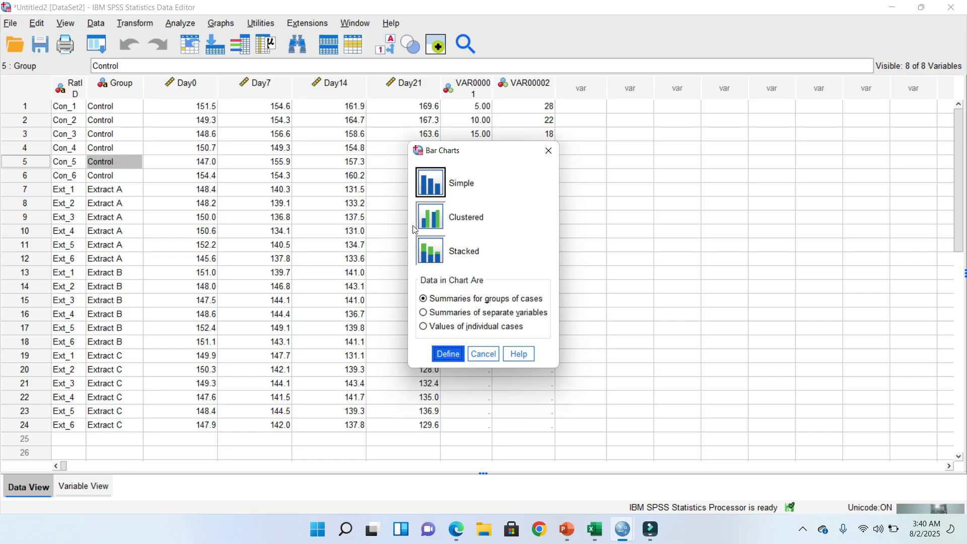
left_click(447, 355)
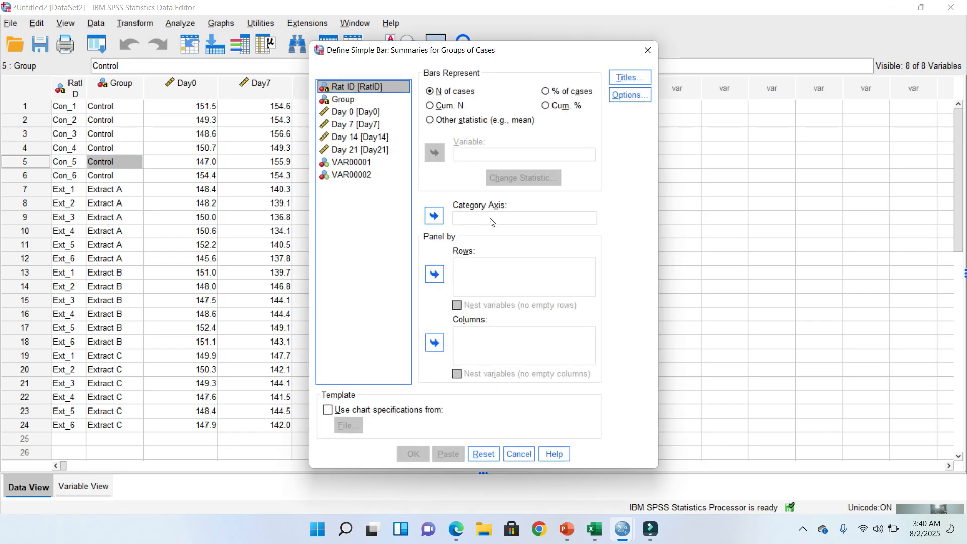
left_click(333, 100)
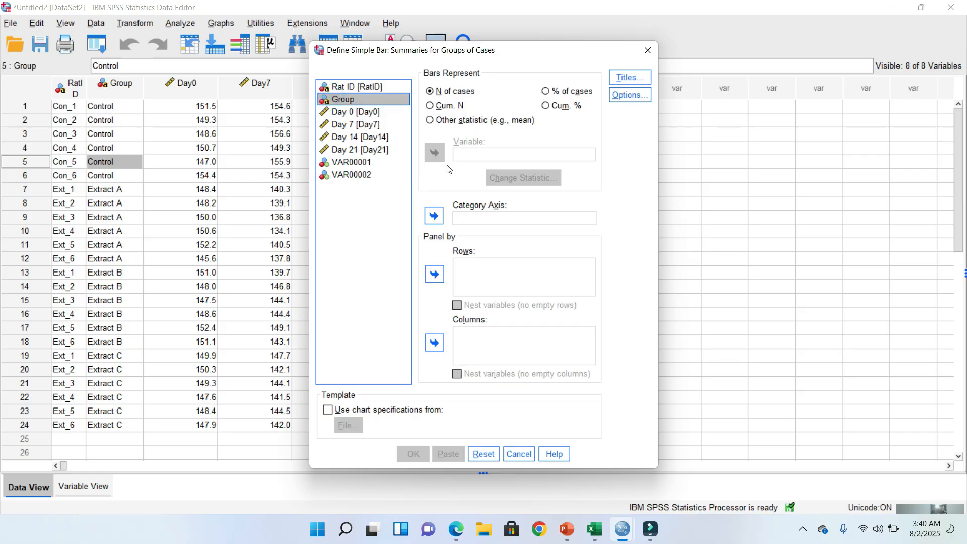
left_click(434, 216)
left_click(409, 455)
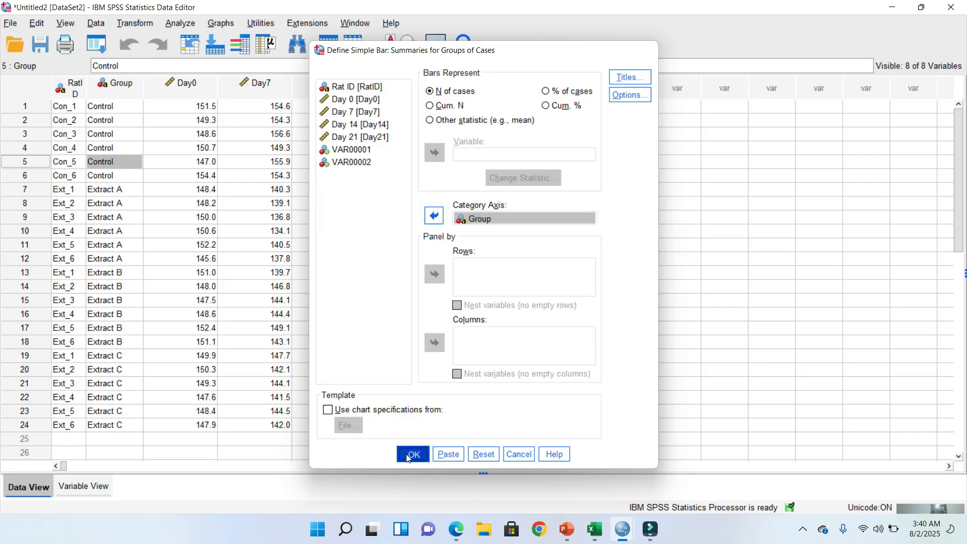
Examine the bar chart of count by Group in the output viewer and minimize the viewer
left_click(628, 337)
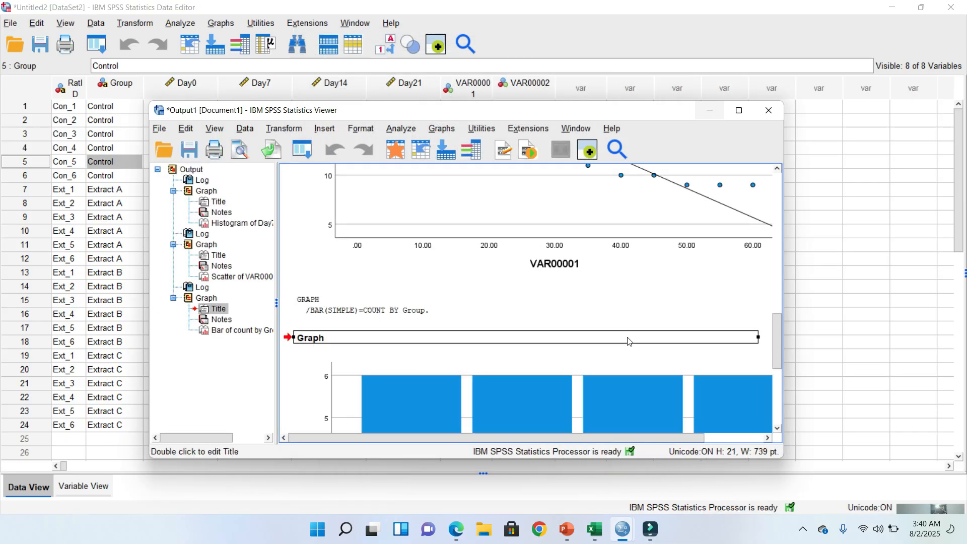
left_click(447, 398)
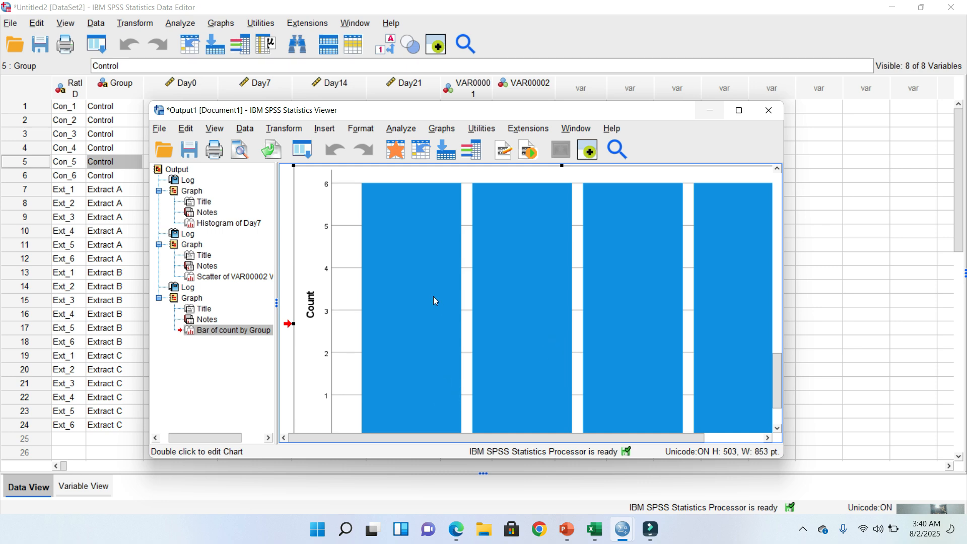
left_click(711, 111)
Start defining another legacy Simple bar chart using summaries for groups of cases
left_click(233, 20)
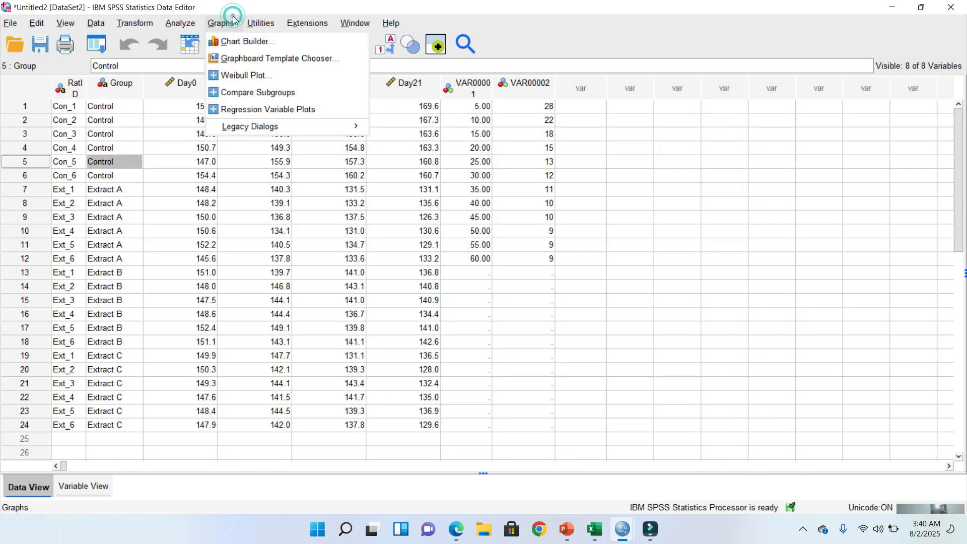
mouse_move(321, 124)
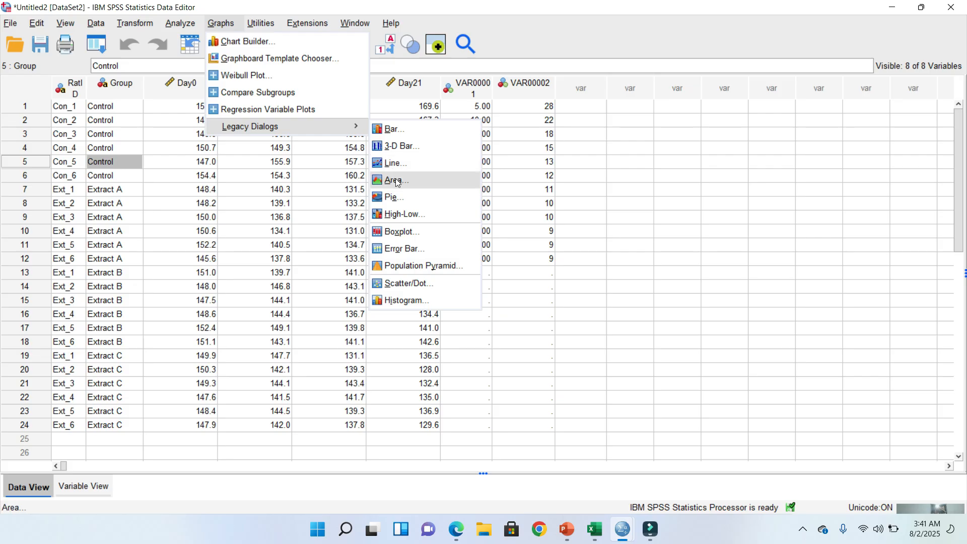
left_click(397, 133)
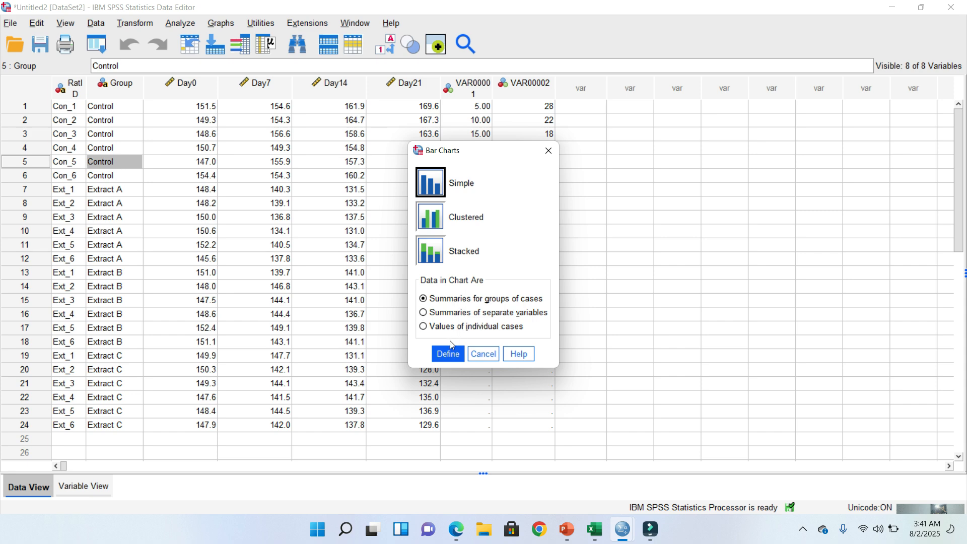
left_click(448, 354)
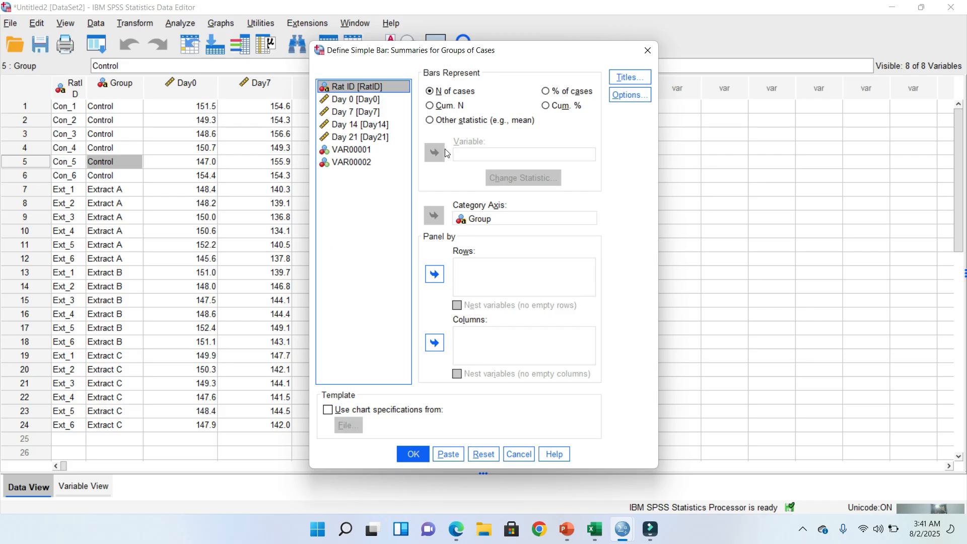
Make the bars represent another statistic, the mean of Day 0, for the Group categories
left_click(437, 121)
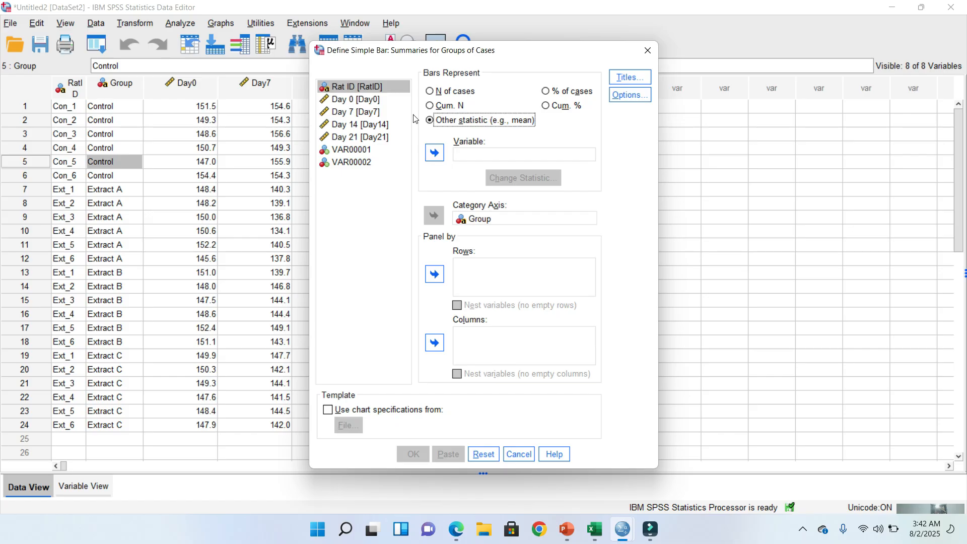
left_click(373, 91)
left_click(363, 101)
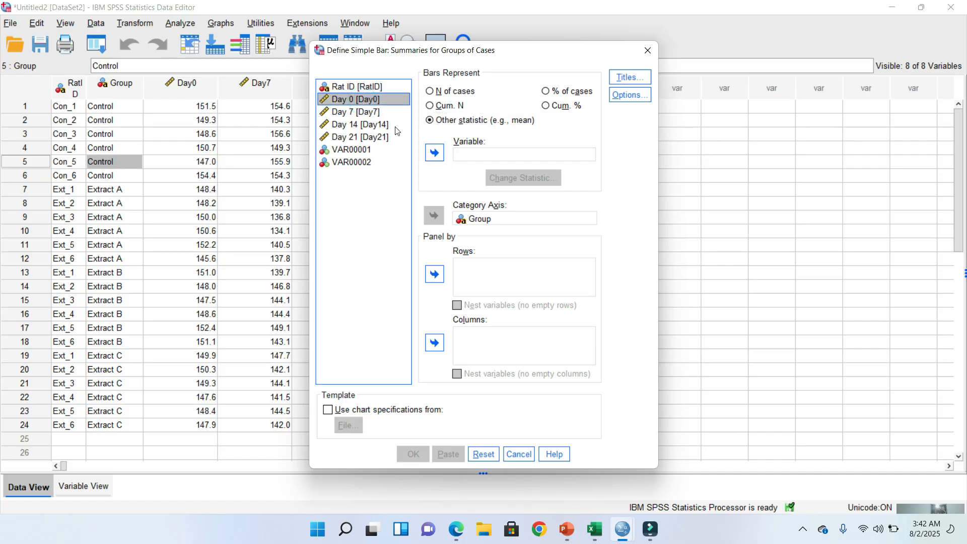
left_click(435, 149)
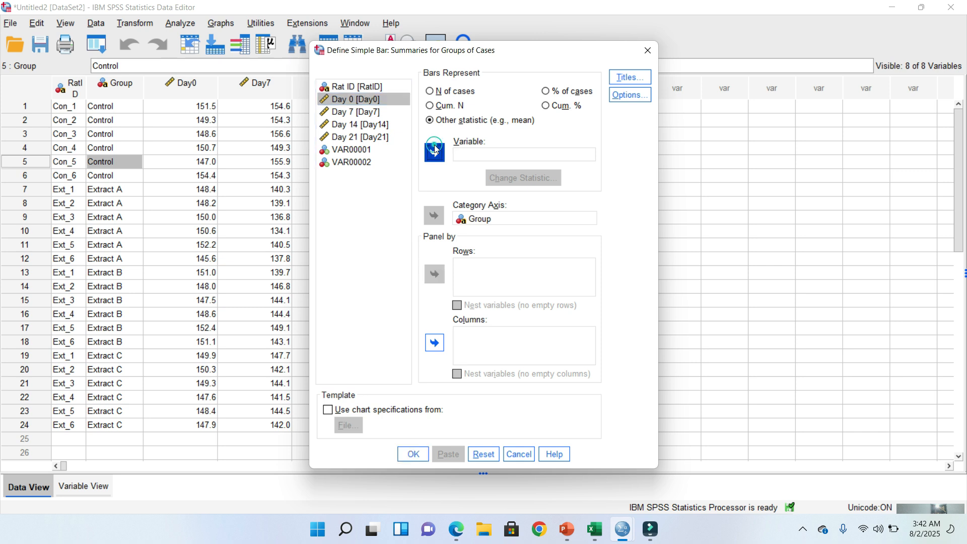
left_click(367, 104)
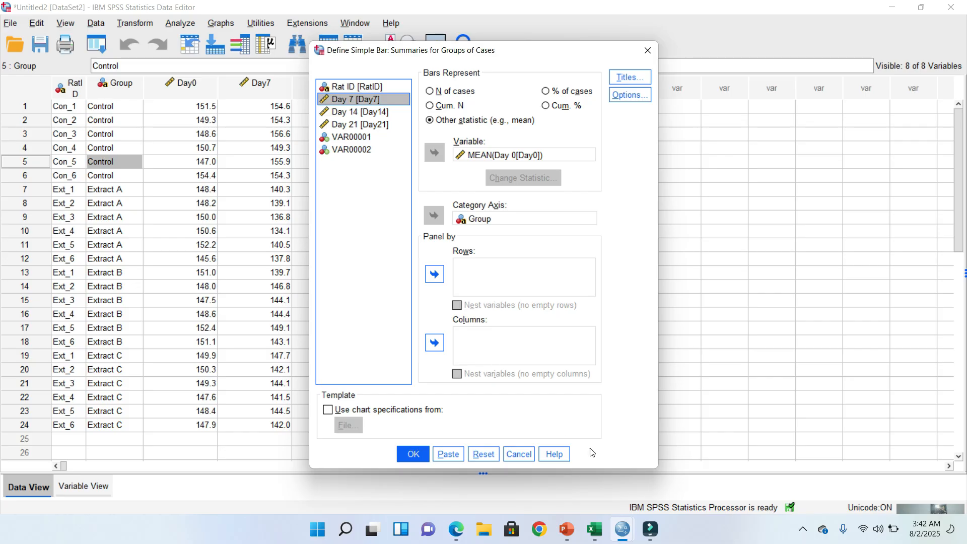
Switch to Excel to review the group data on Sheet2 and pivot chart on Sheet4, and return to the SPSS bar chart's category axis
mouse_move(600, 537)
left_click(610, 482)
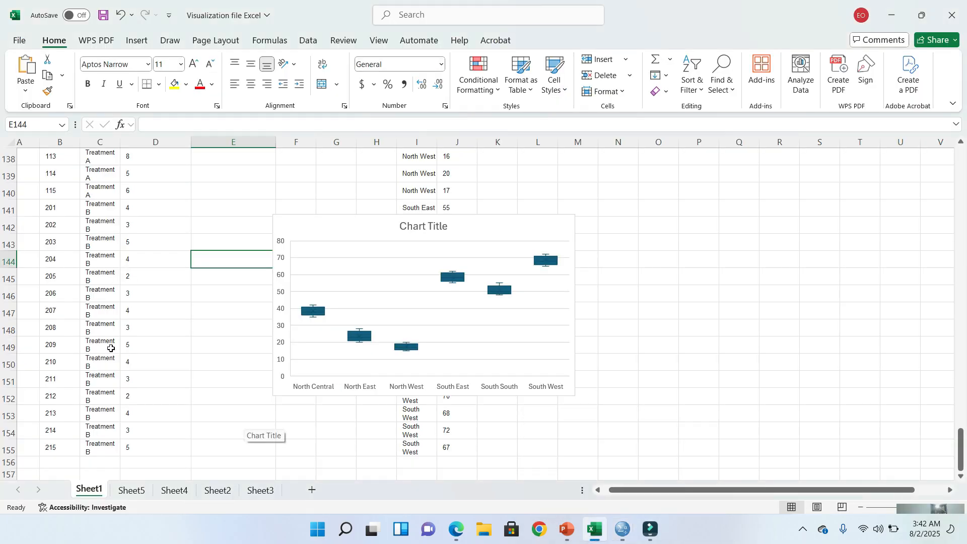
left_click(231, 484)
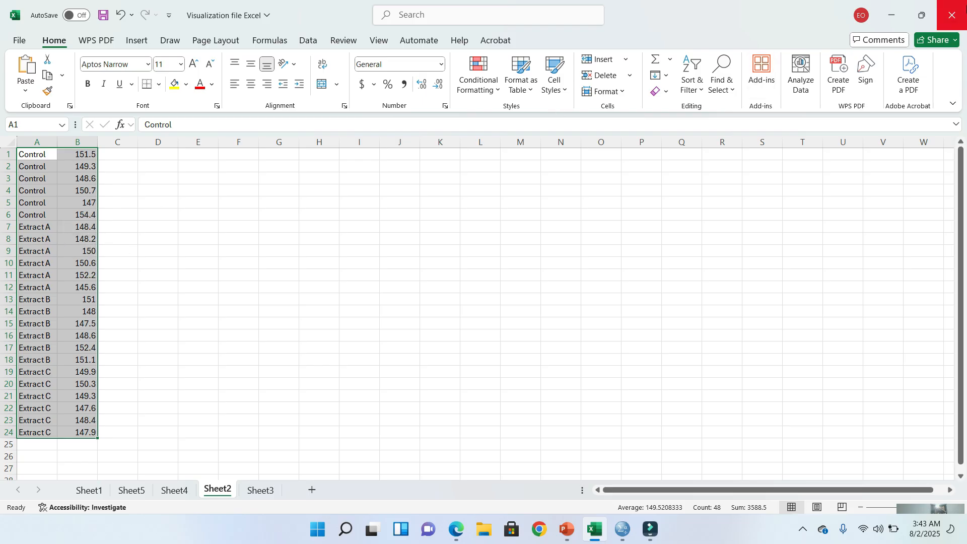
left_click(182, 488)
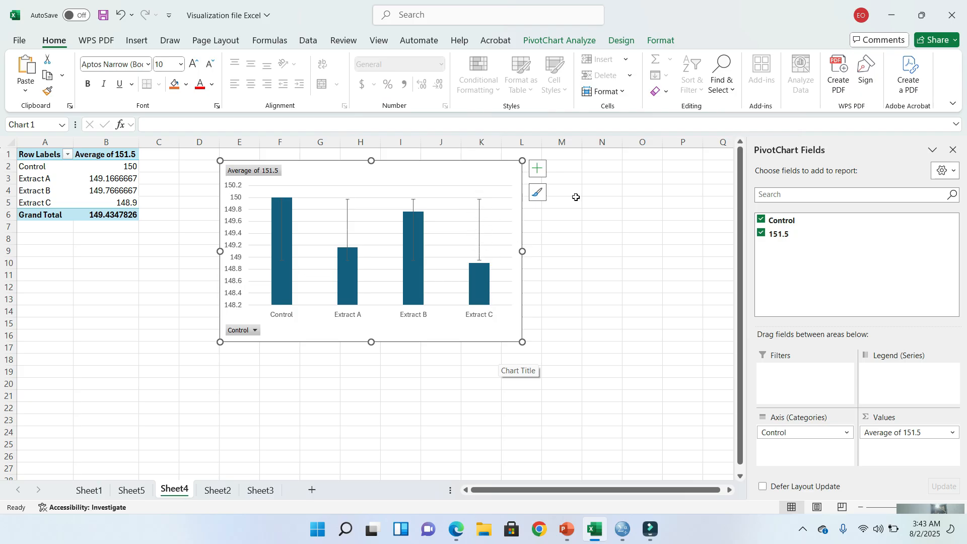
left_click(905, 9)
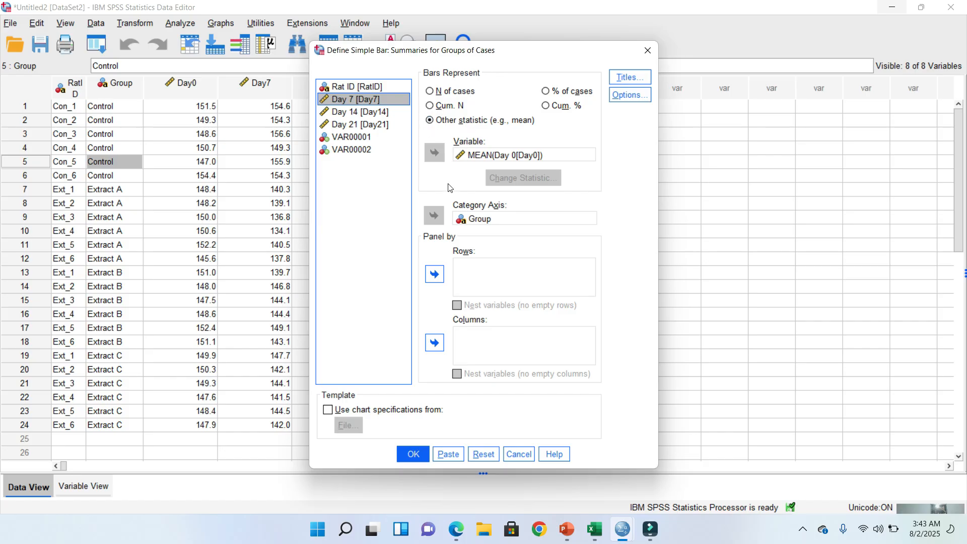
left_click(468, 220)
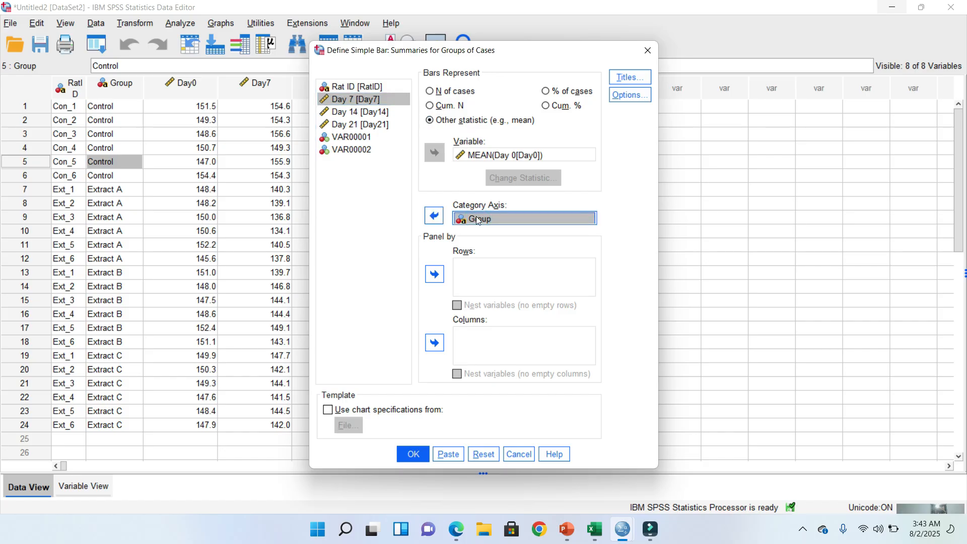
Reassign Group to the category axis and generate the mean bar chart with standard deviation error bars at a multiplier of 2.0
left_click(435, 216)
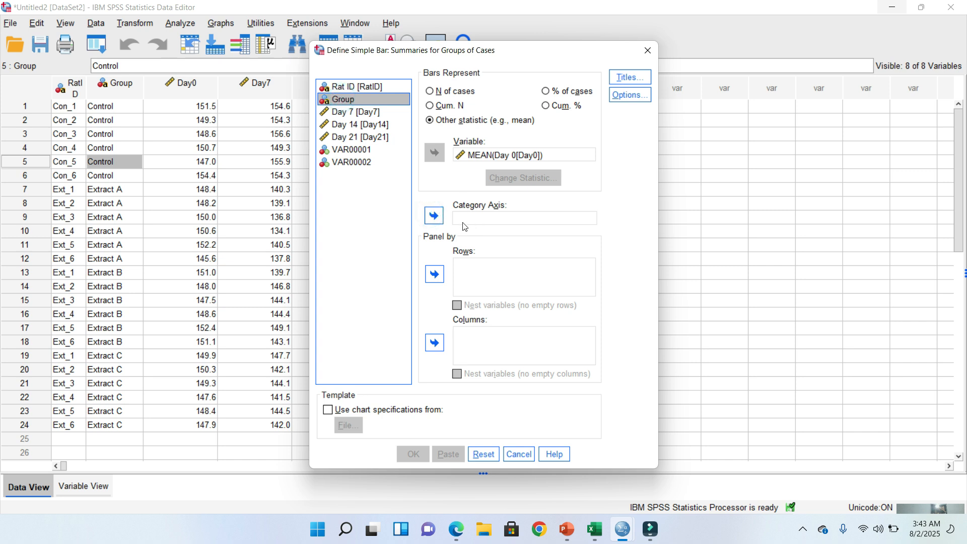
left_click(434, 215)
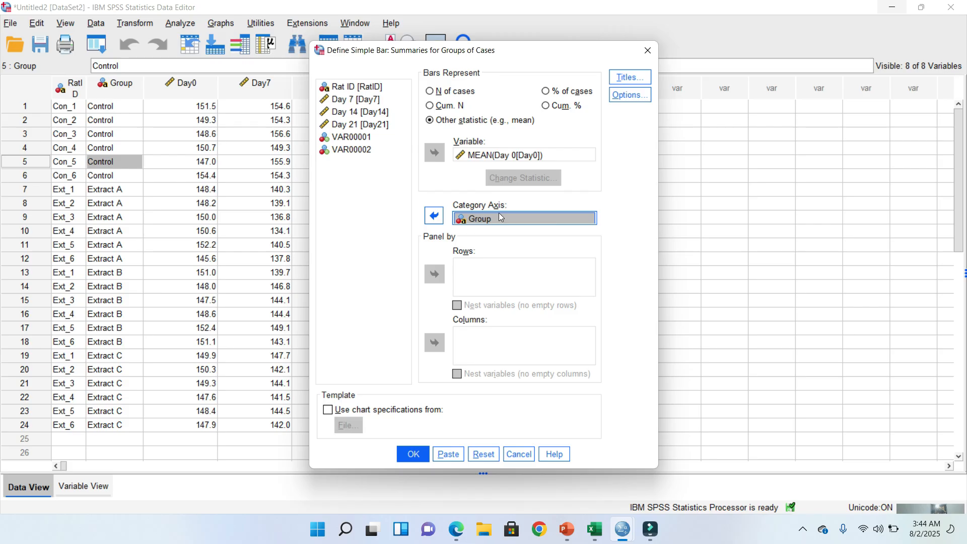
left_click(633, 99)
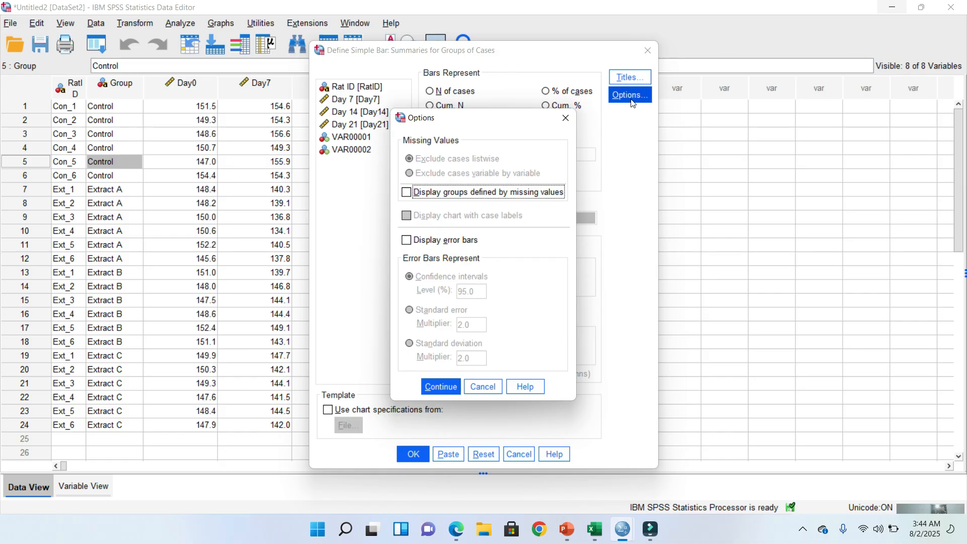
left_click(407, 242)
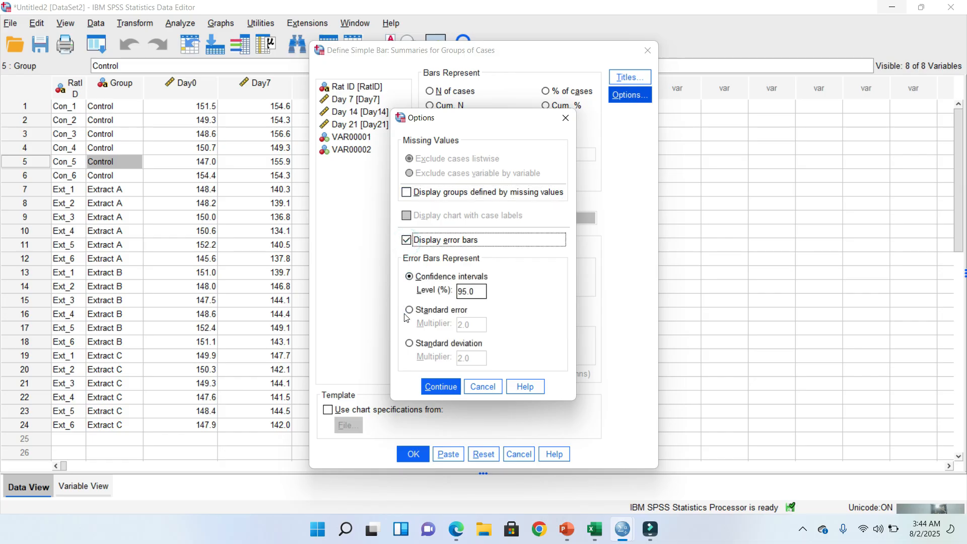
left_click(410, 343)
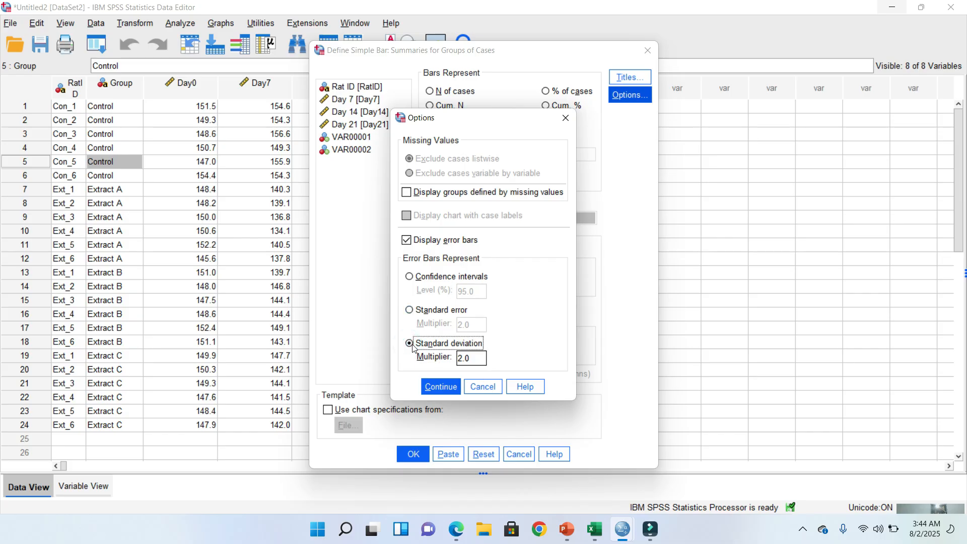
left_click(442, 386)
left_click(406, 453)
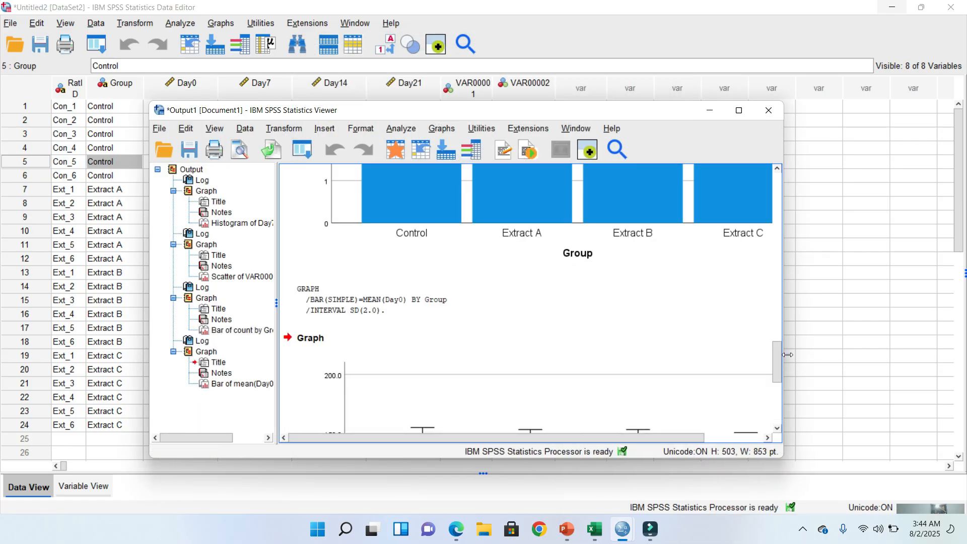
Examine the mean Day 0 bars, their error bars and the error bar footnote in the output viewer, and minimize the viewer
left_click_drag(780, 360, 791, 392)
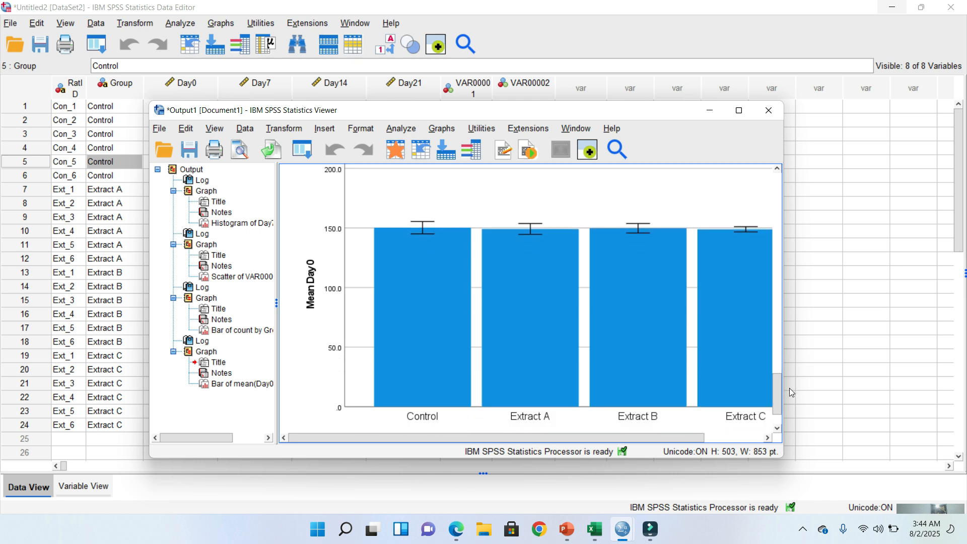
left_click(583, 353)
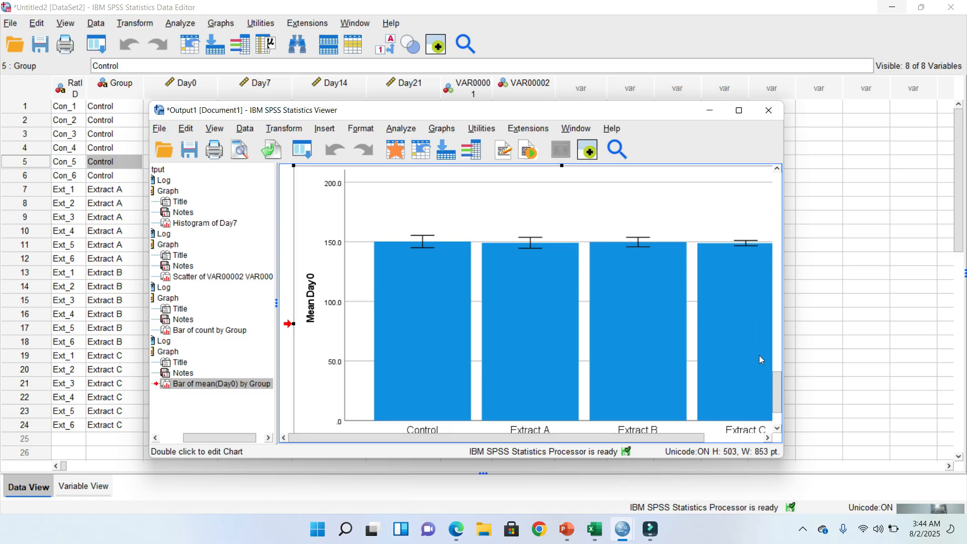
mouse_move(777, 387)
left_mouse_down()
mouse_move(777, 403)
mouse_move(778, 390)
left_mouse_up()
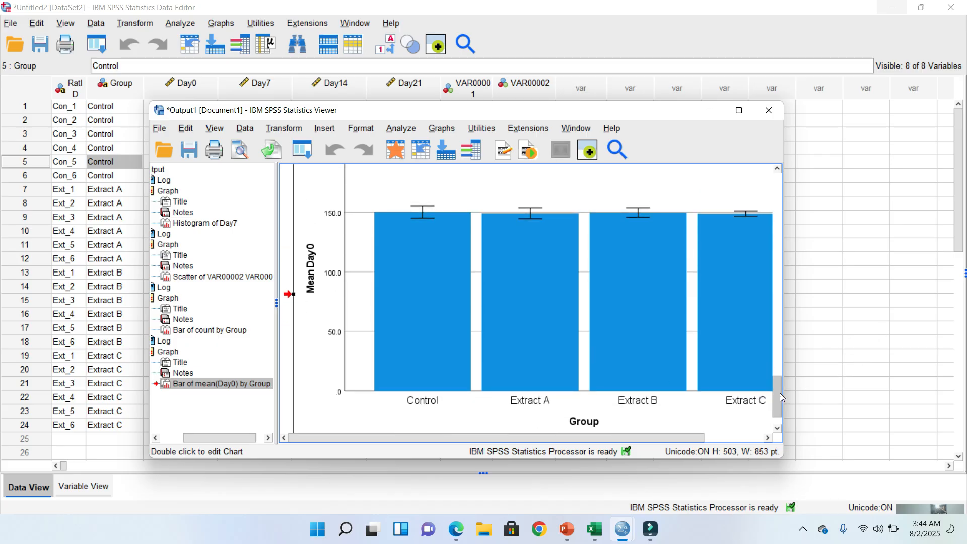
left_click_drag(782, 398, 787, 419)
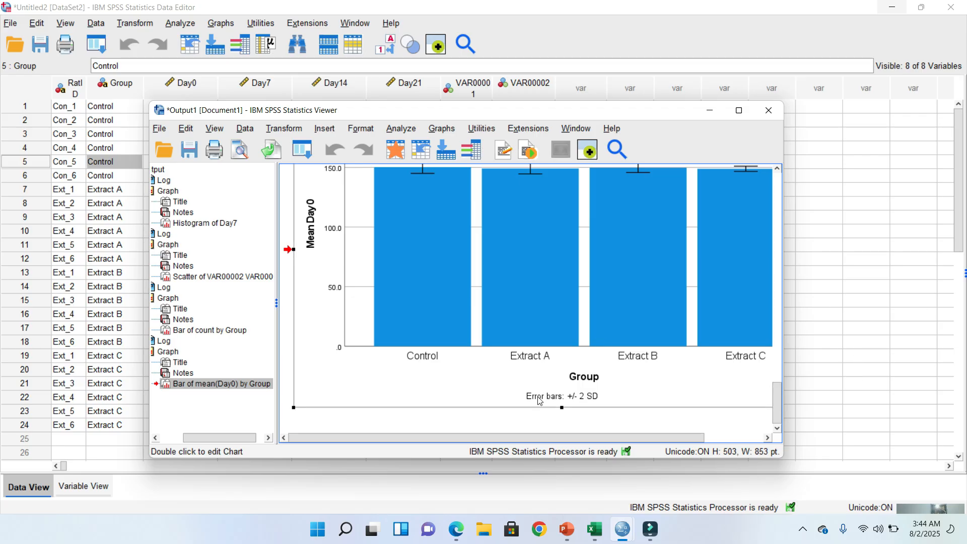
scroll(539, 396, "up", 2)
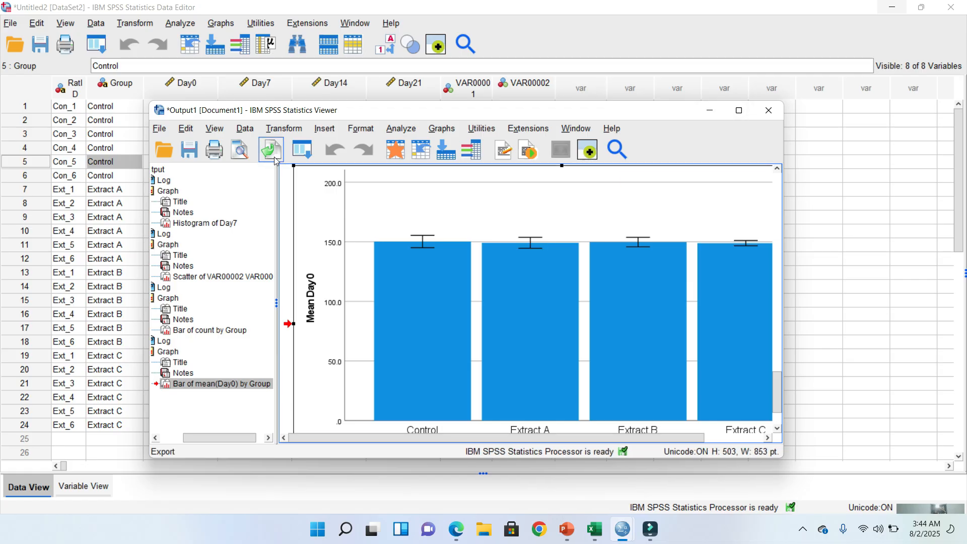
left_click(703, 115)
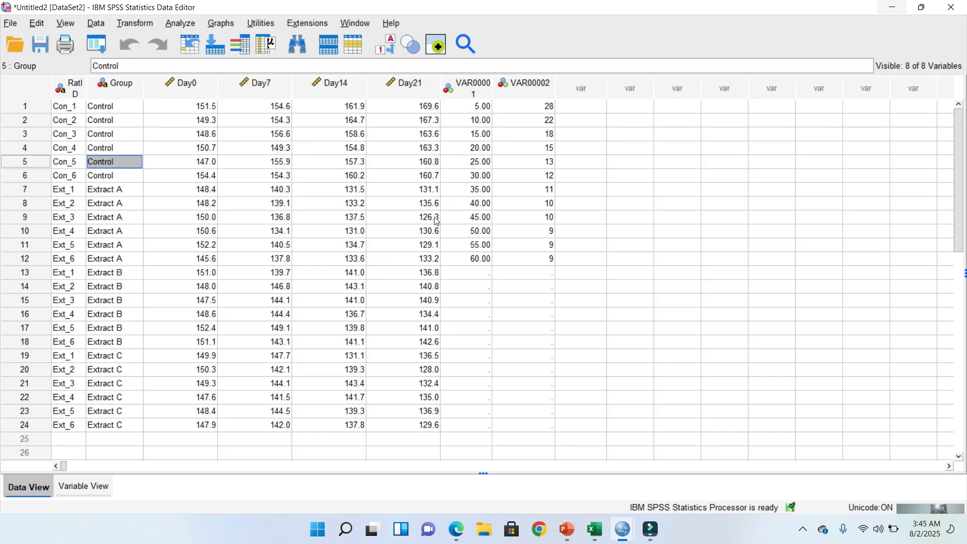
Start defining a legacy pie chart using summaries for groups of cases
left_click(174, 22)
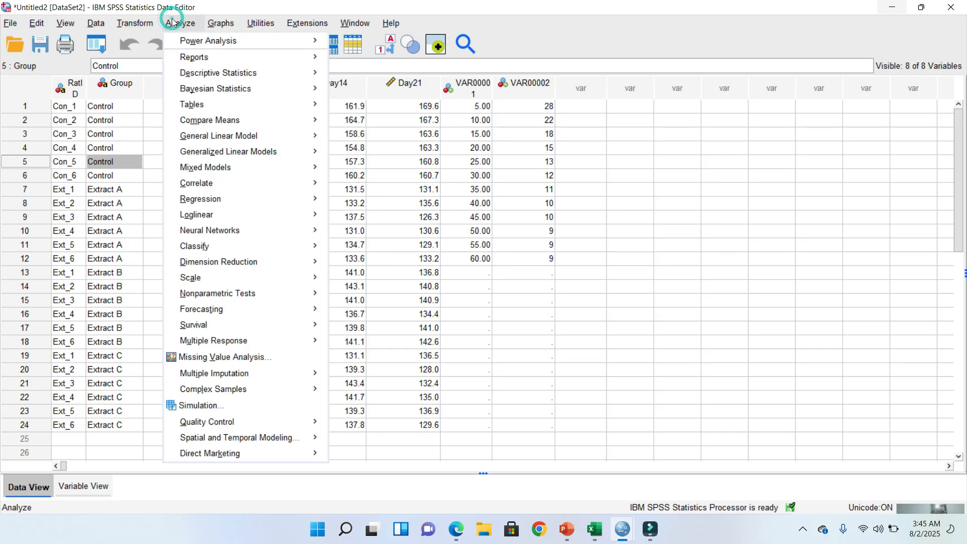
mouse_move(230, 25)
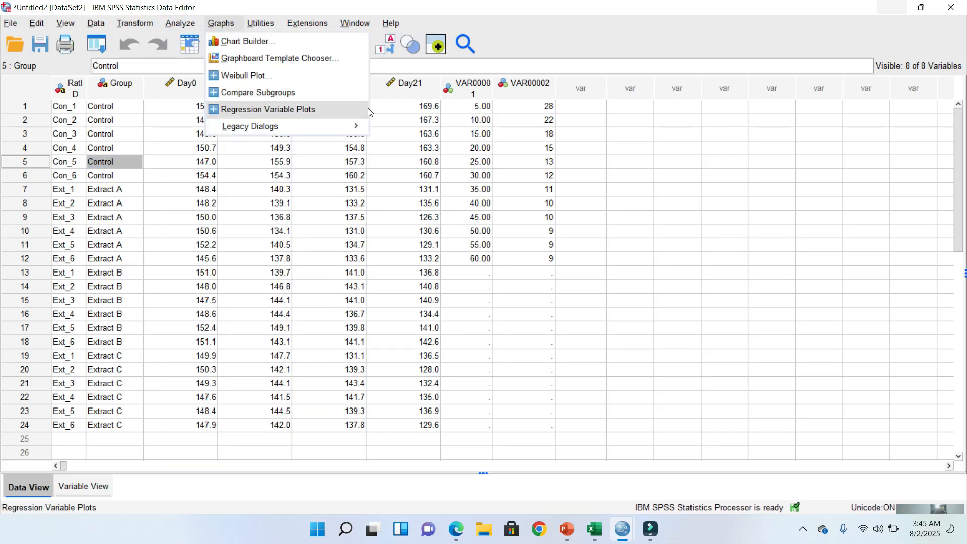
mouse_move(362, 124)
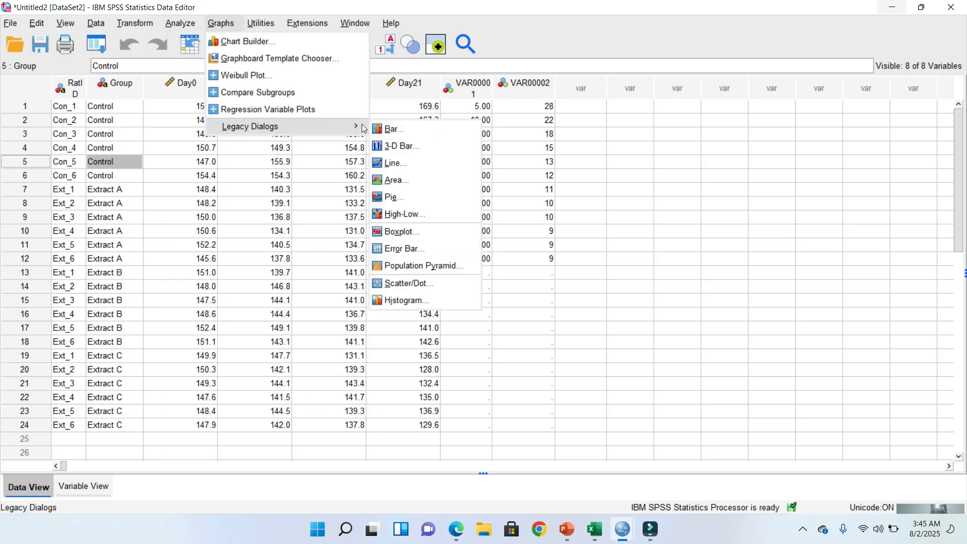
left_click(391, 198)
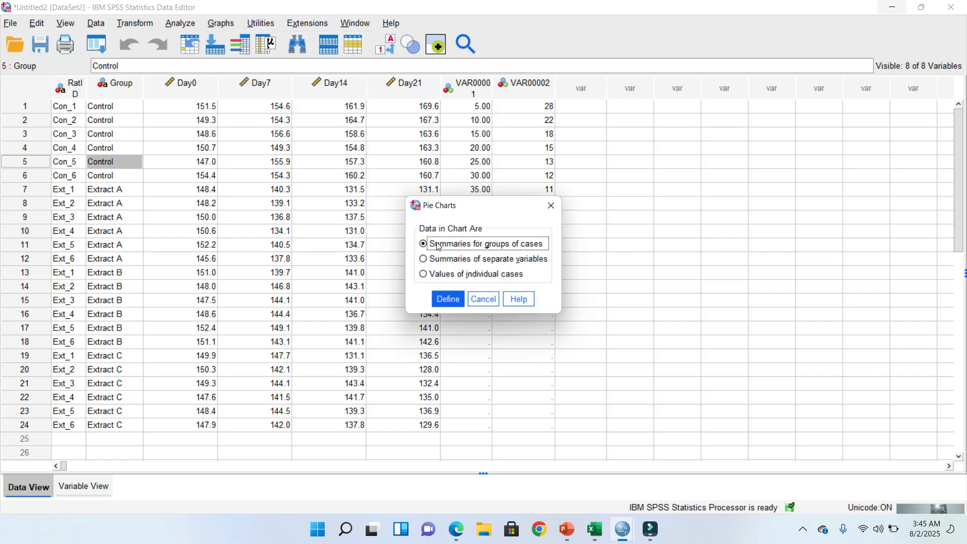
left_click(443, 295)
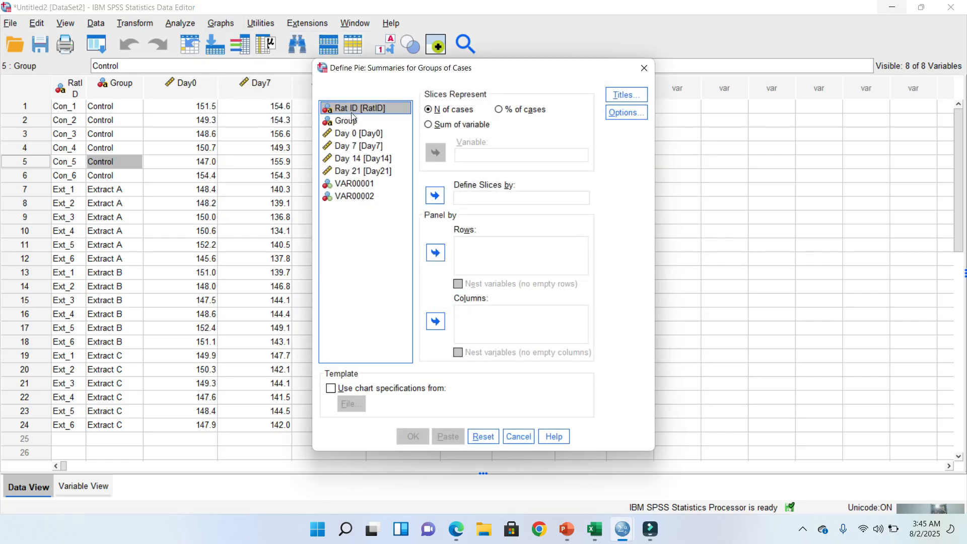
Define the pie slices by Group with the number of cases, and generate and select the pie chart
left_click(352, 123)
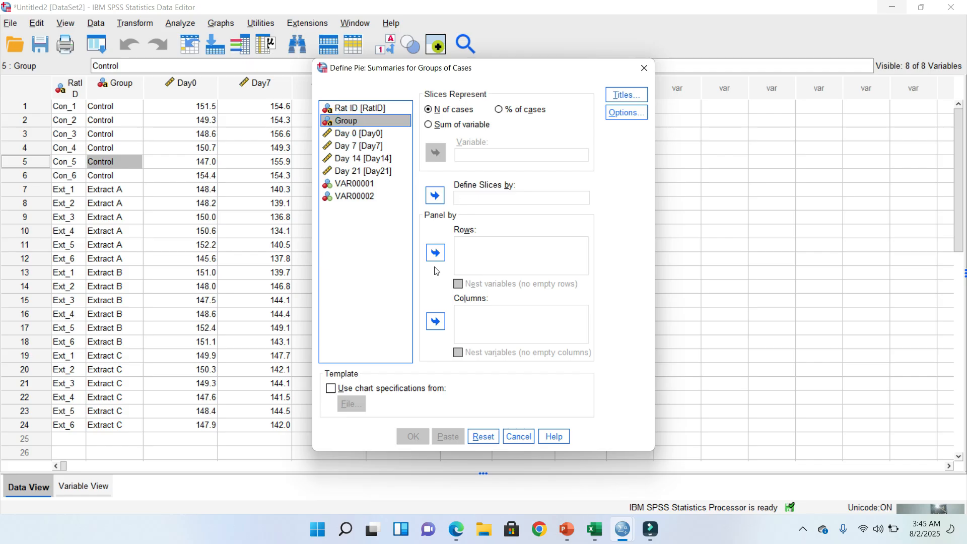
left_click(437, 196)
left_click(436, 199)
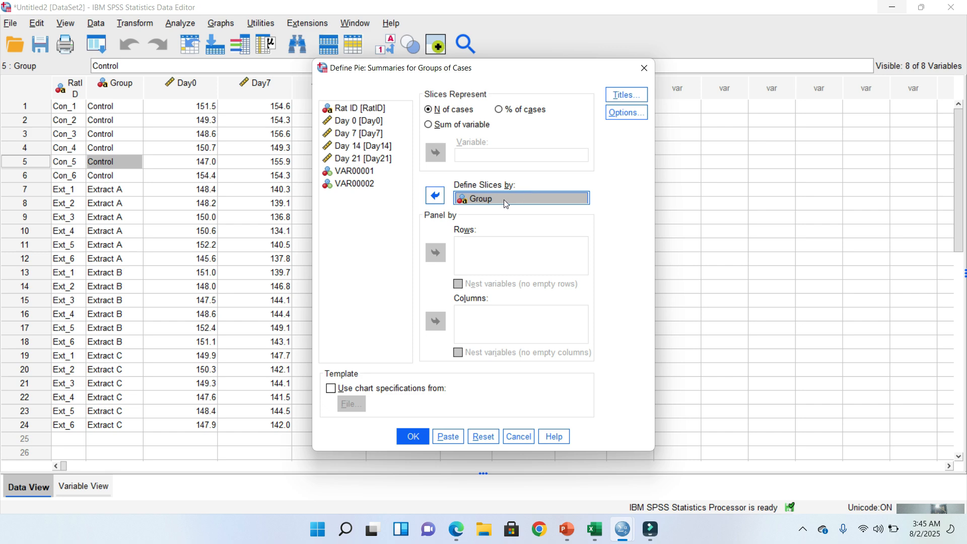
left_click(407, 435)
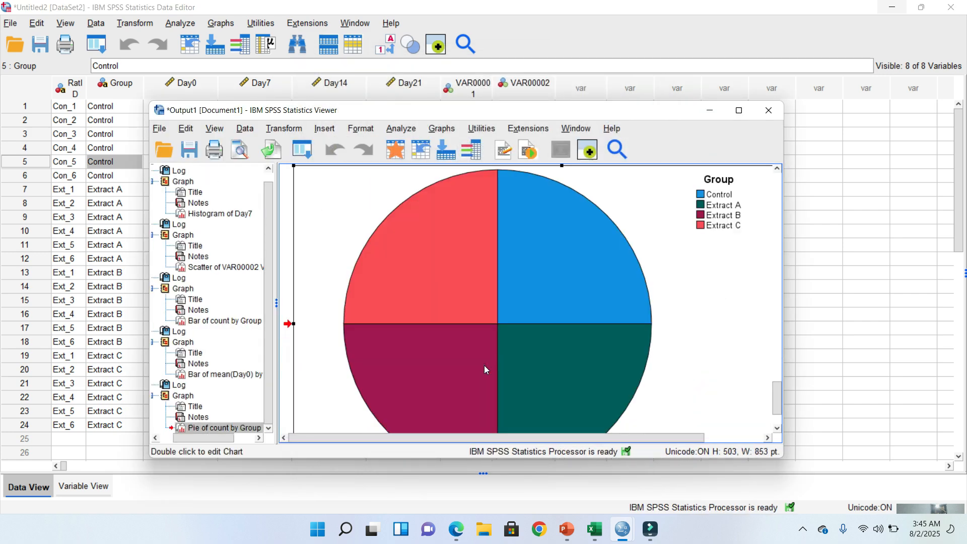
left_click(485, 366)
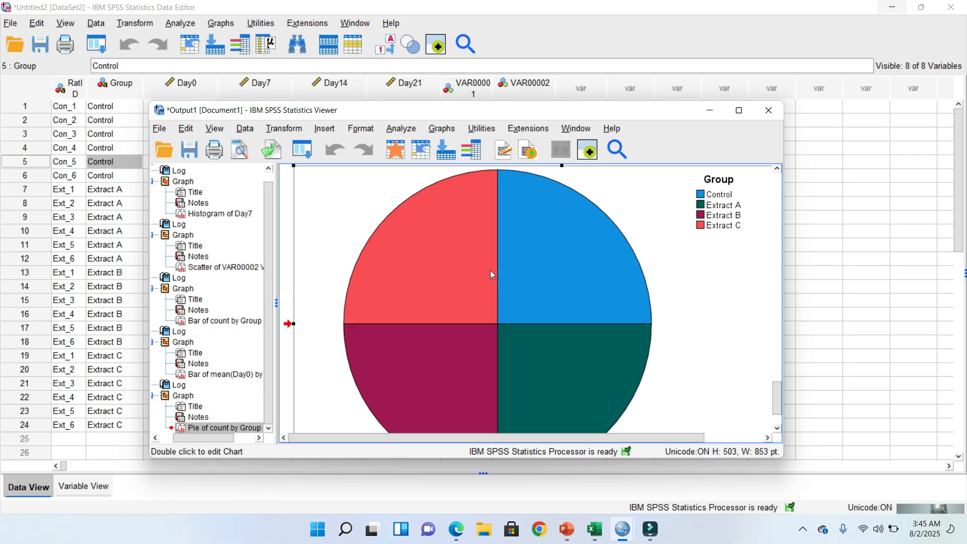